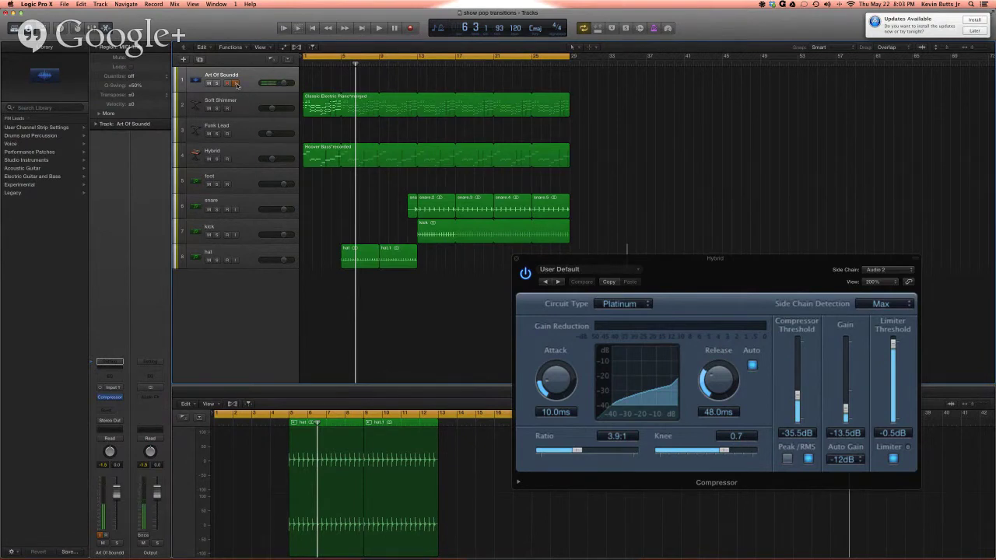
Step: Play the arrangement from the beginning, close the Hybrid track's Compressor window and stop playback
click(239, 84)
scroll(232, 85, right, 1)
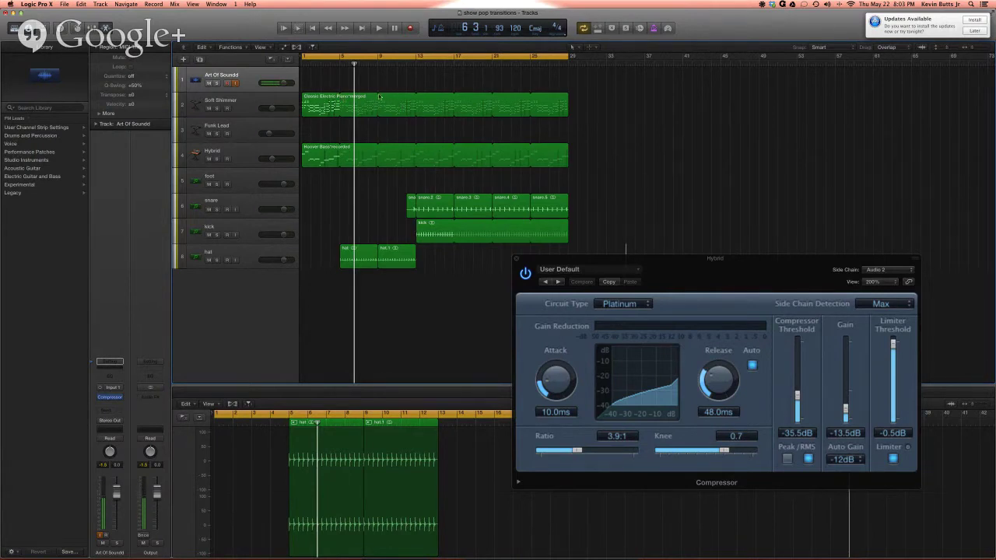
key(space)
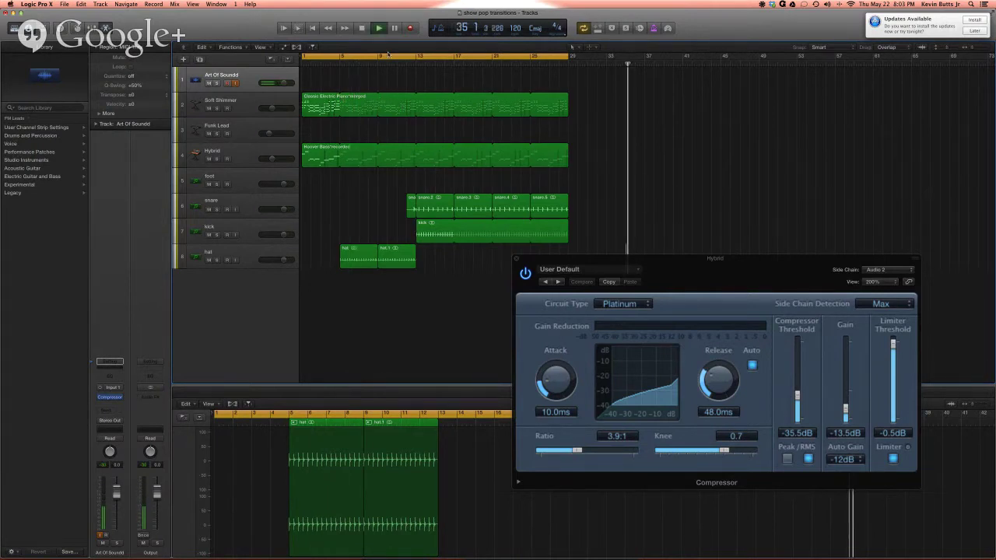
key(Return)
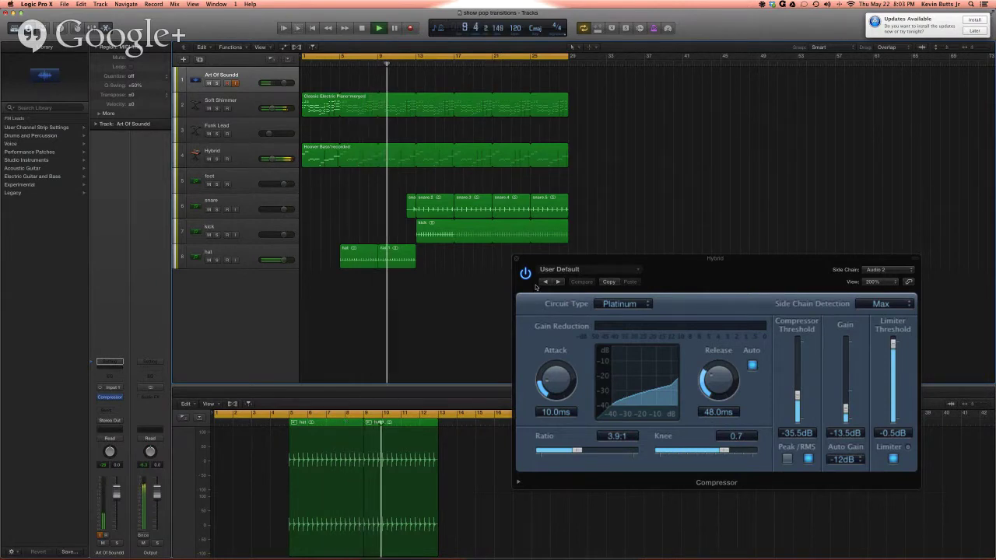
key(super+w)
key(space)
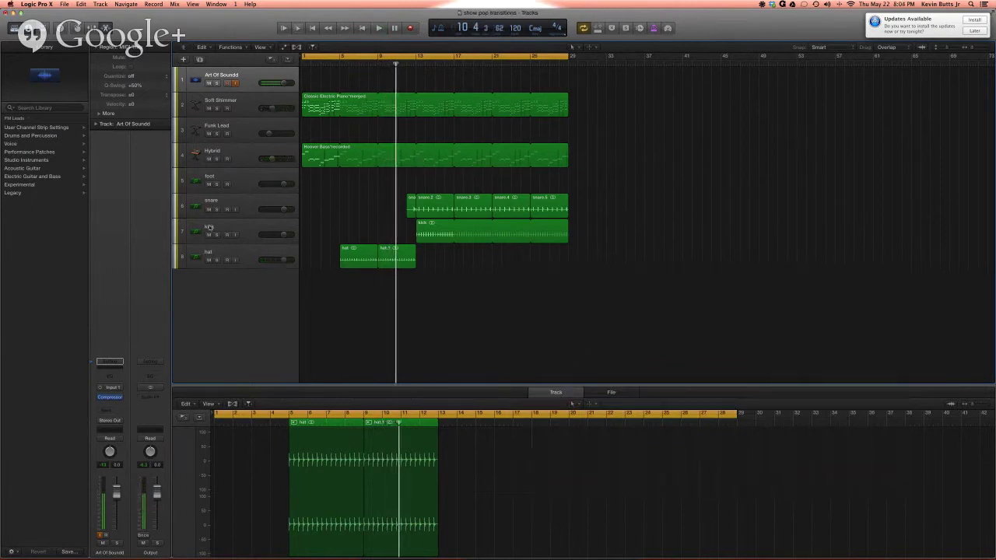
Step: Play the arrangement from the beginning with the Funk Lead track selected and record a lead phrase over bars 5 and 6
click(255, 127)
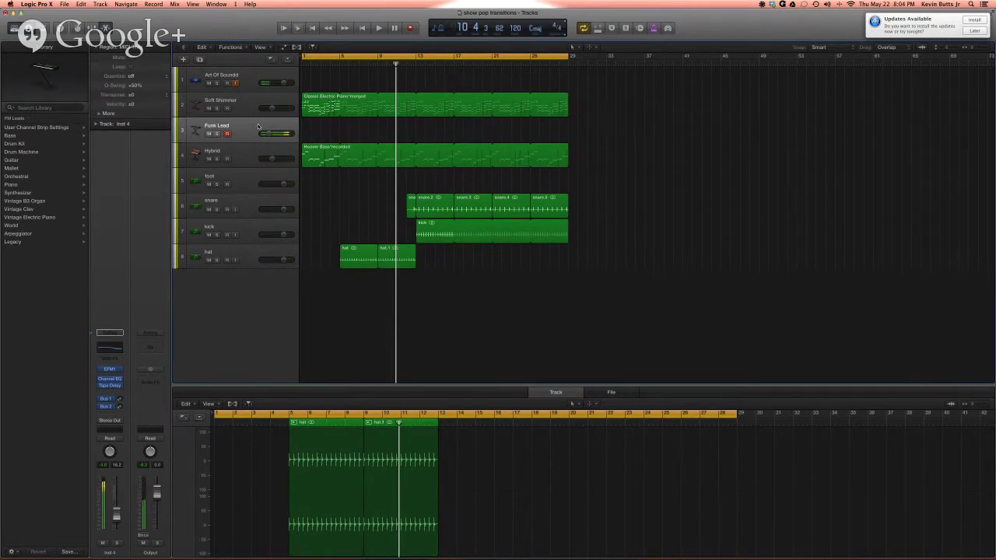
key(Return)
key(space)
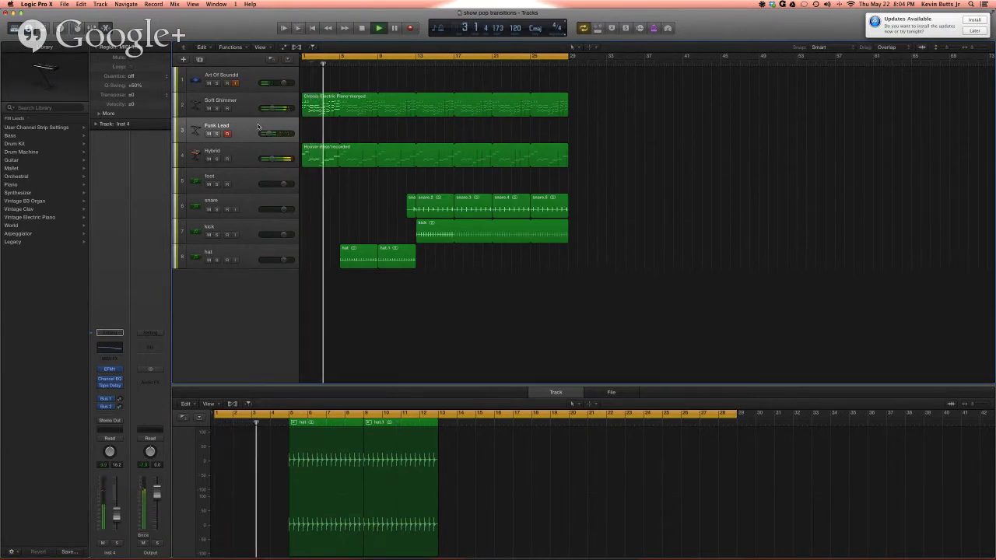
key(r)
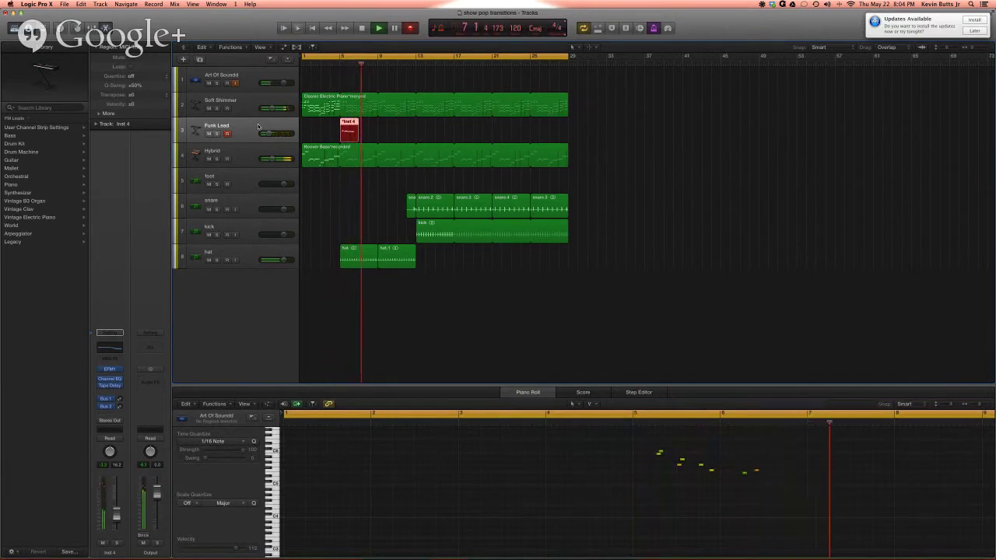
key(space)
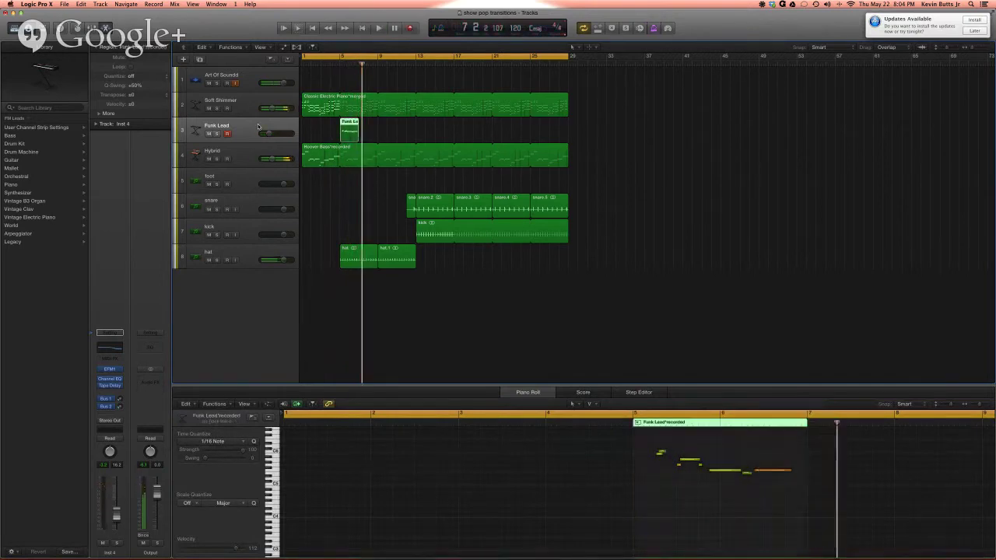
Step: Play back the new Funk Lead recording, starting shortly before bar 5
click(336, 63)
key(space)
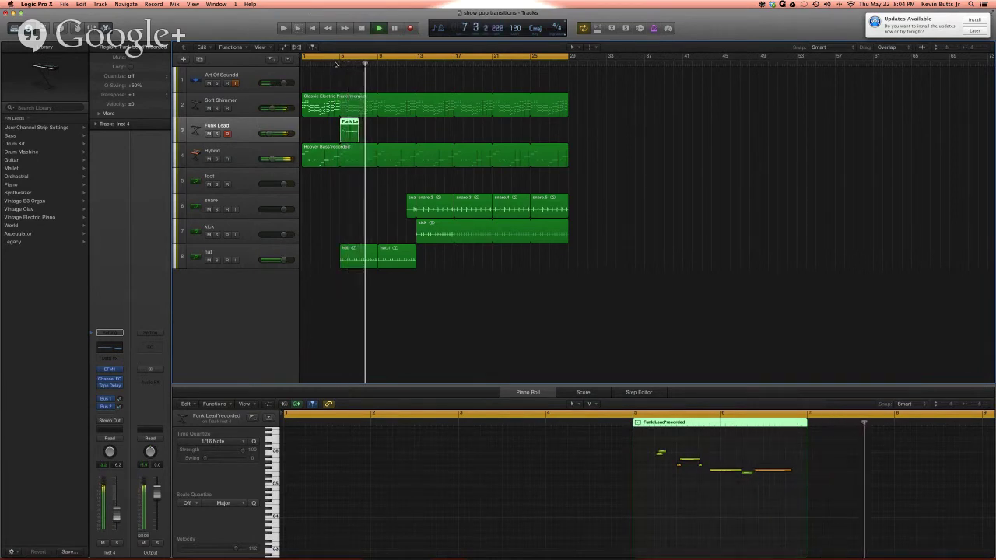
key(space)
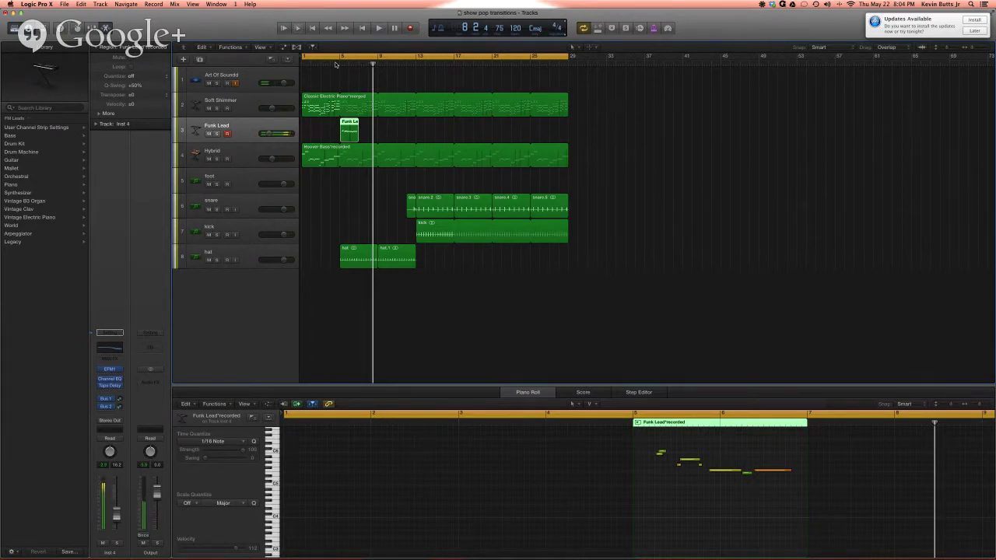
Step: Record a second lead phrase on the Funk Lead track over bars 7 and 8
key(space)
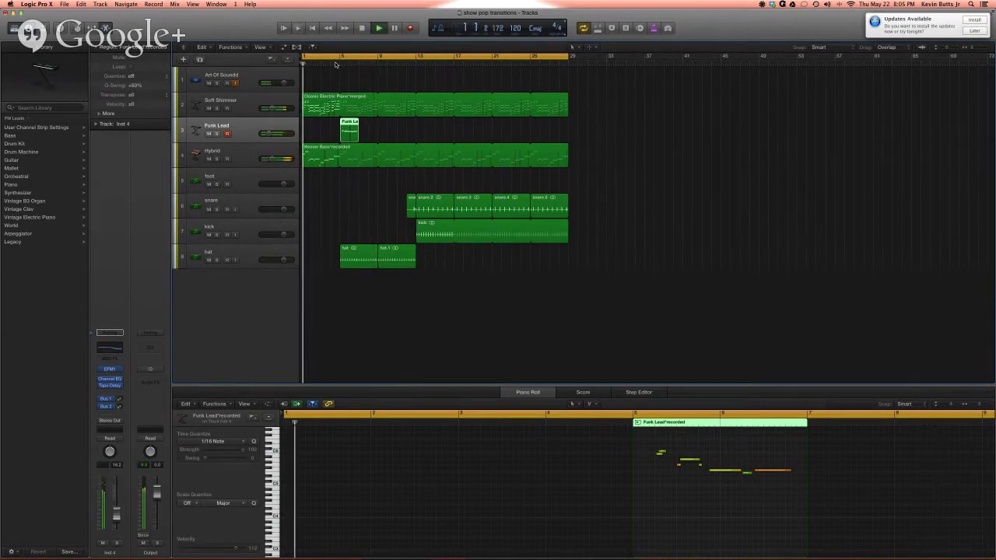
click(335, 64)
key(r)
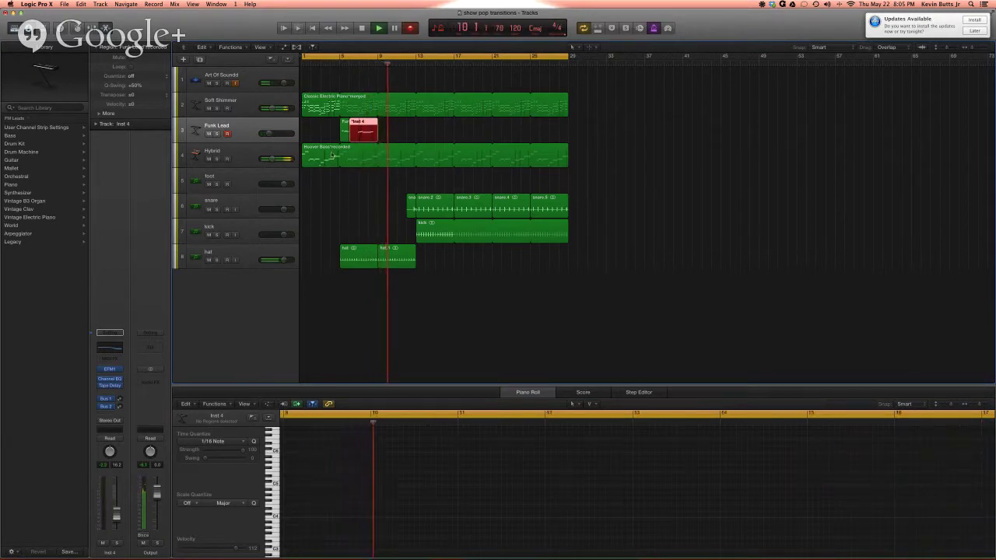
key(space)
Step: Join the two Funk Lead regions into one and move the merged region so it starts at bar 9
click(372, 131)
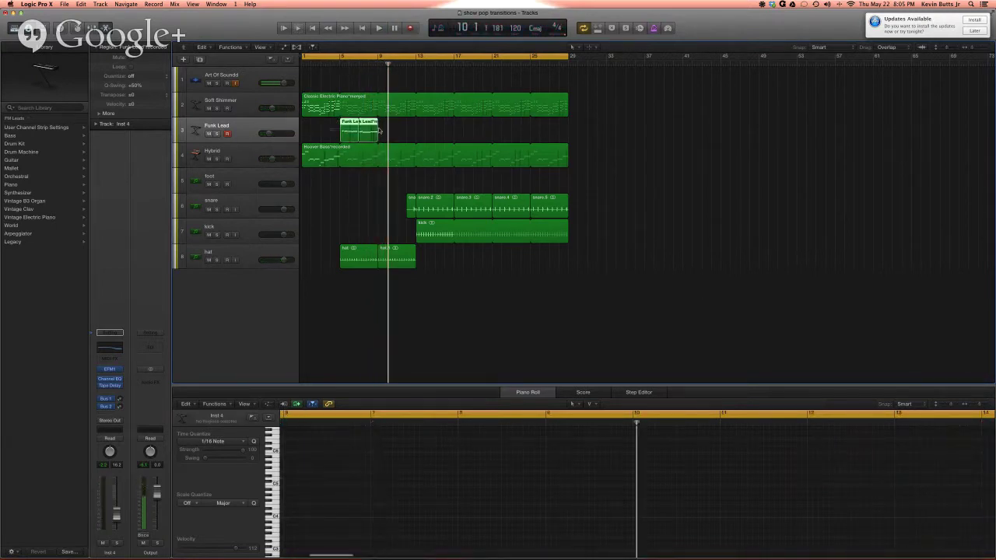
key(super+j)
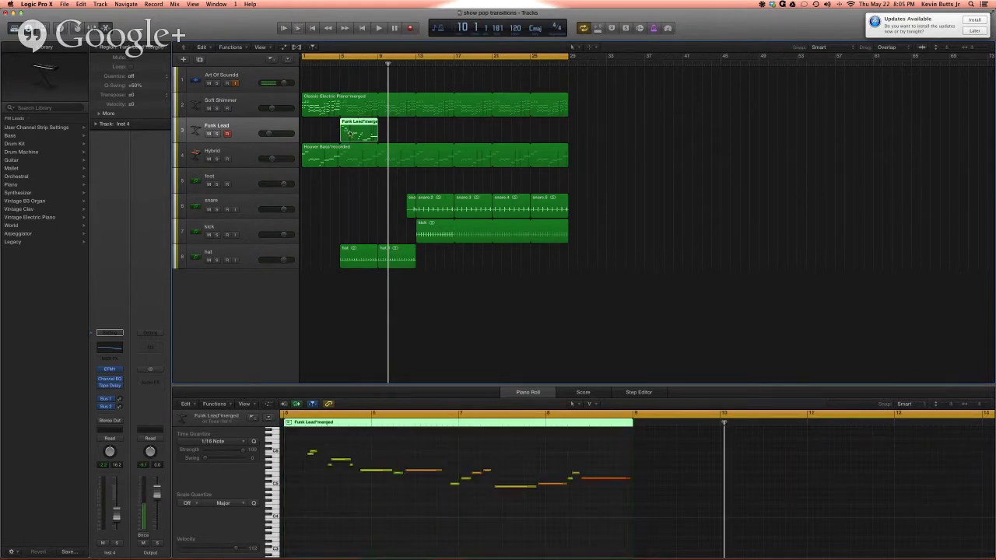
drag(351, 133, 388, 137)
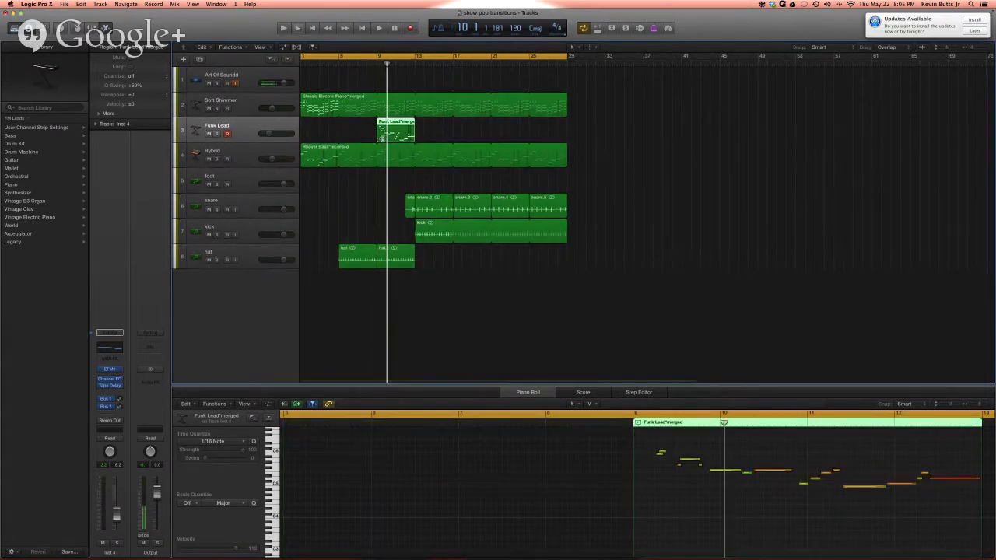
Step: Play the arrangement from bar 9 to hear the moved lead, stop playback and reselect the Funk Lead track
double_click(377, 65)
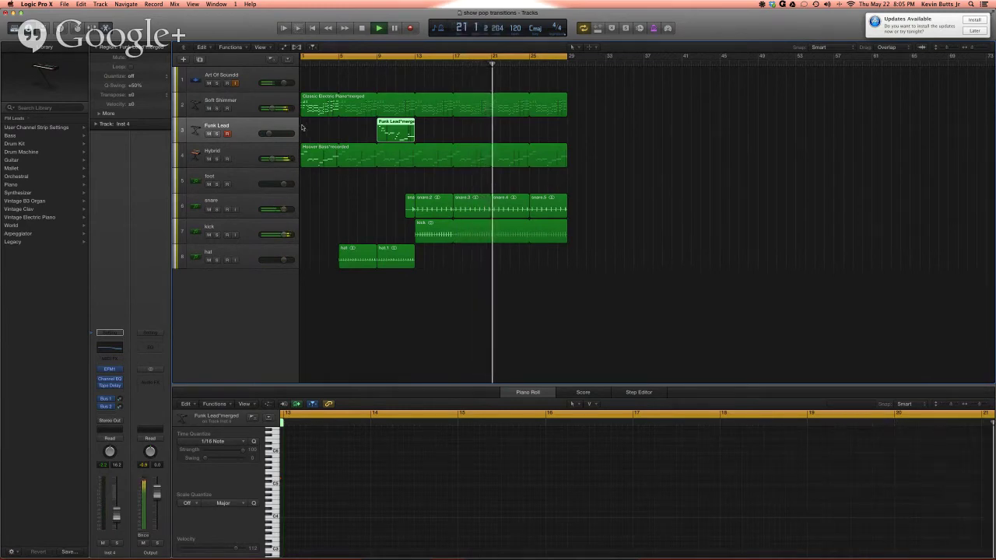
key(space)
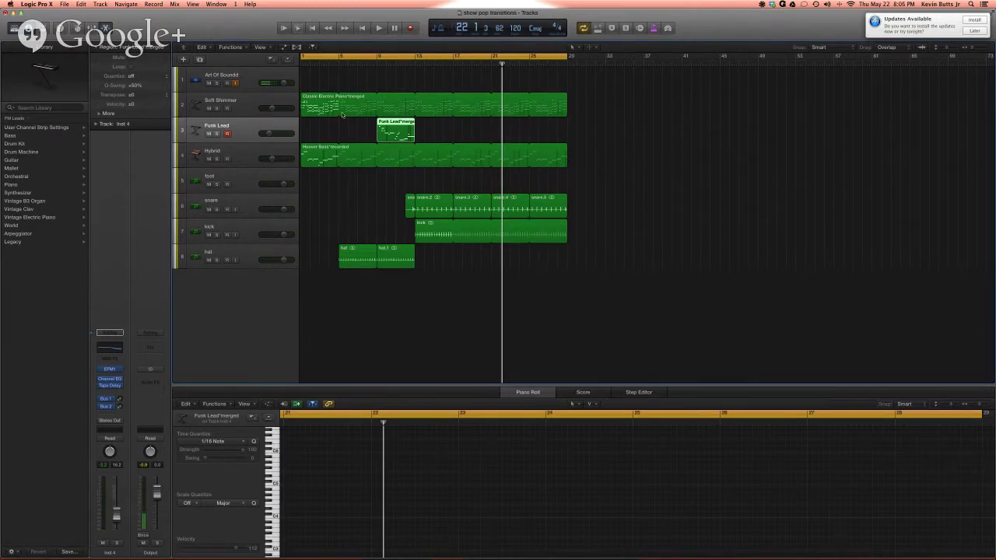
click(261, 104)
click(263, 129)
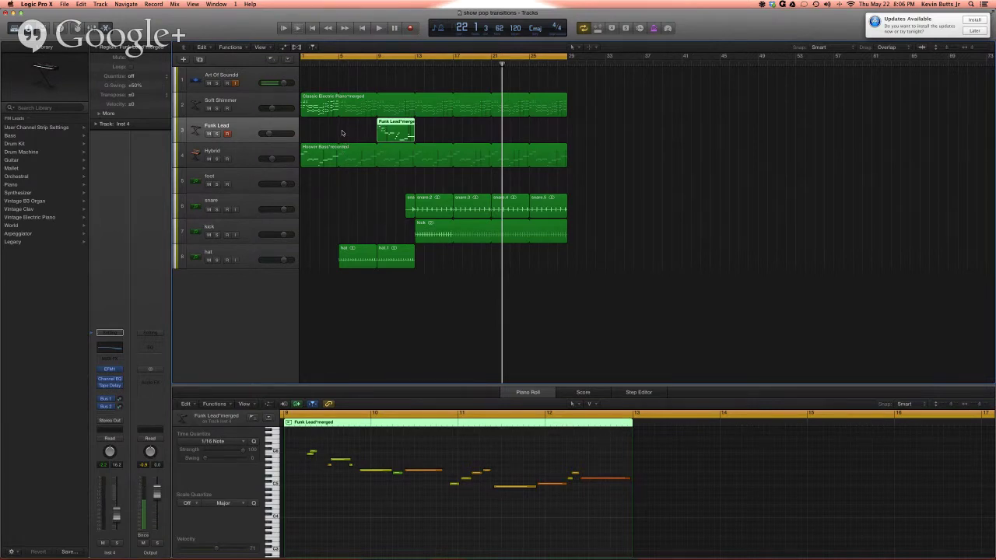
Step: Enlarge the track heights and zoom the arrangement in horizontally while keeping all regions in view
key(super+Right)
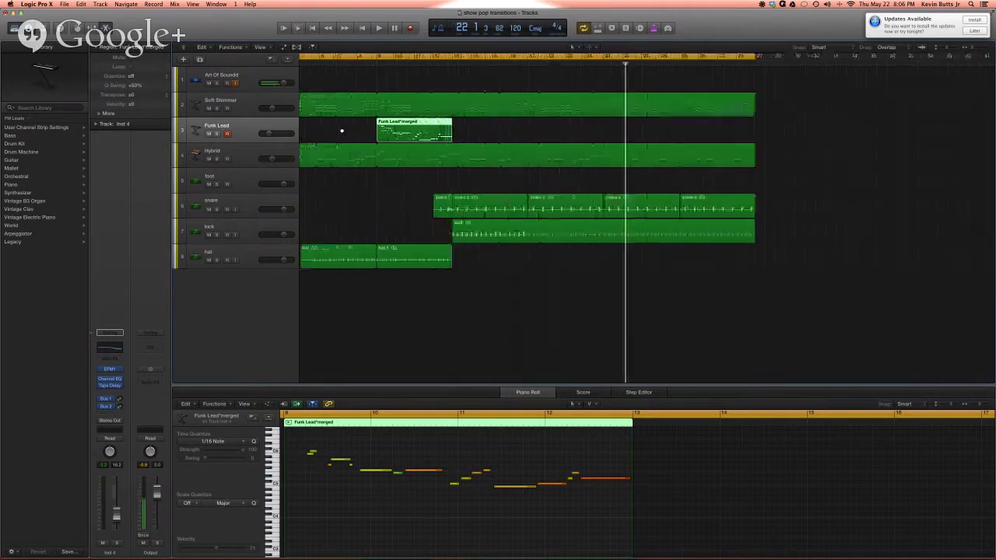
key(super+Down)
key(super+Down)
key(super+Down)
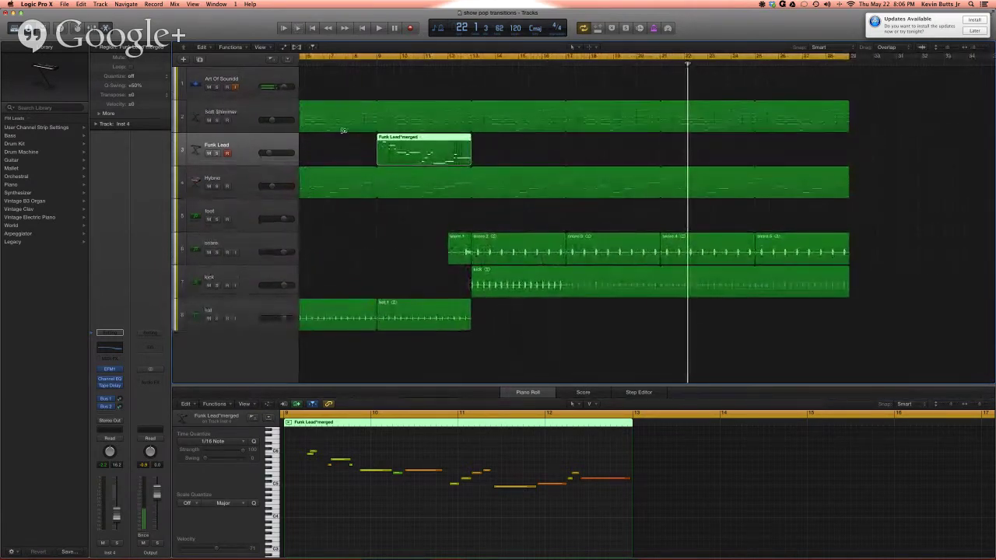
key(super+Left)
key(super+Down)
key(super+Left)
key(super+Left)
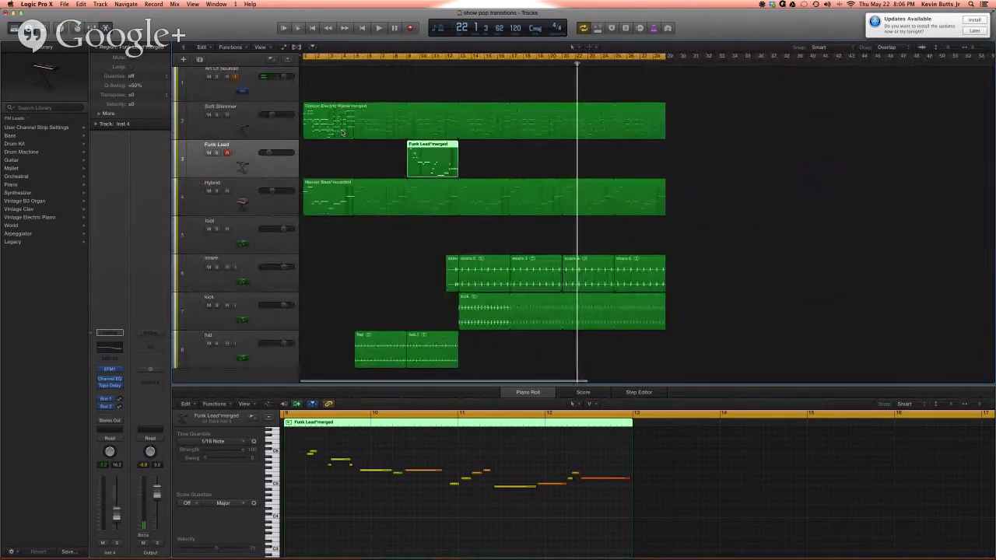
Step: Switch to Finder, show the parent folders of the PurePop project and close the Audio Files window
mouse_move(44, 545)
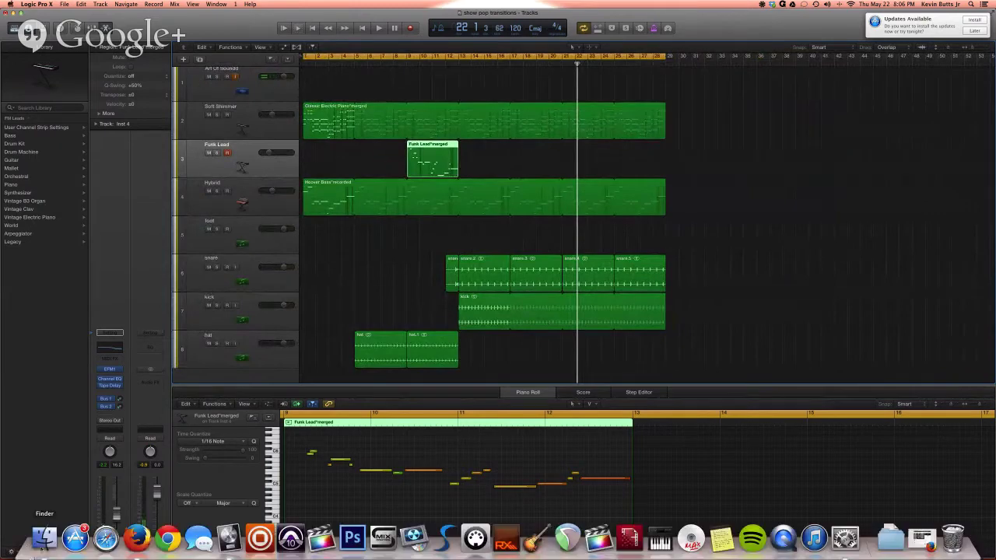
click(44, 539)
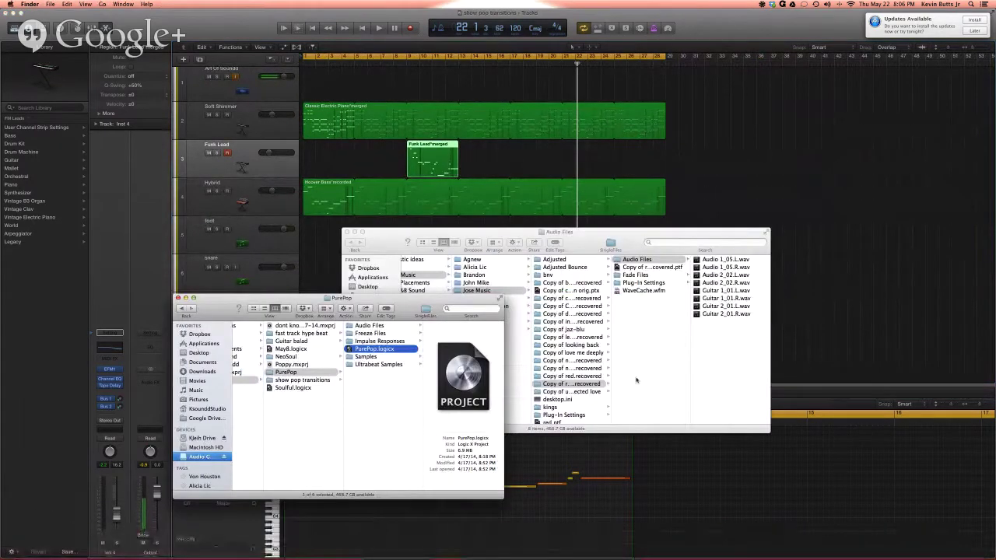
click(659, 332)
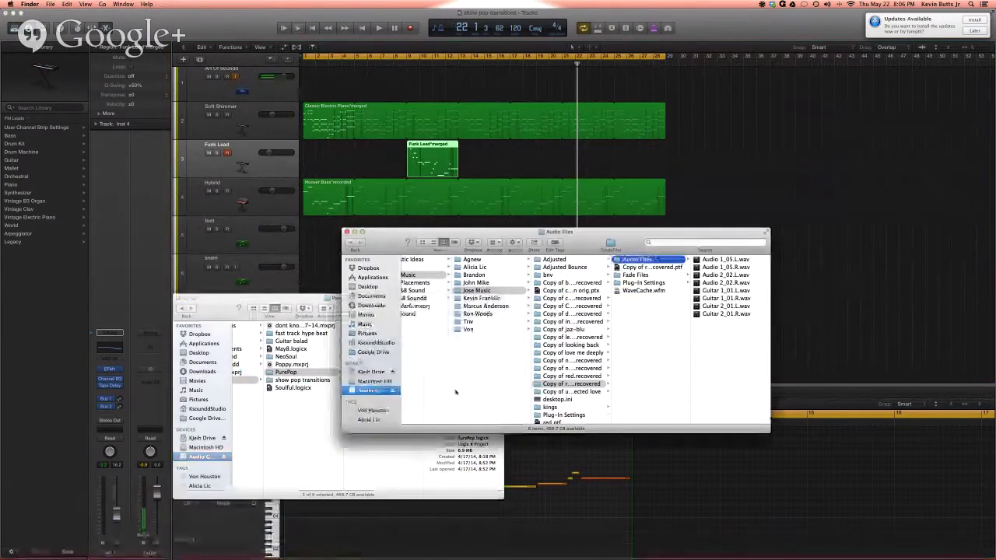
click(404, 446)
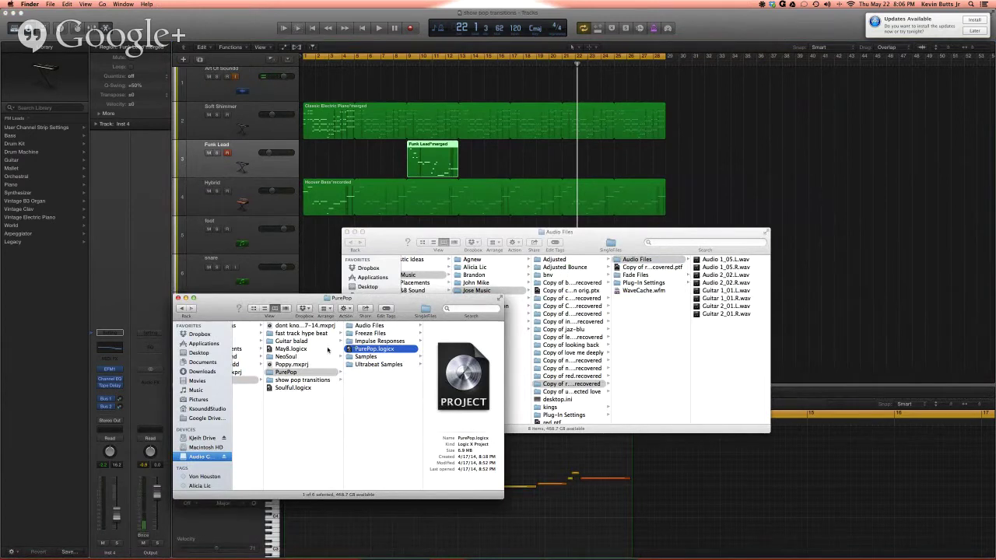
scroll(284, 374, left, 3)
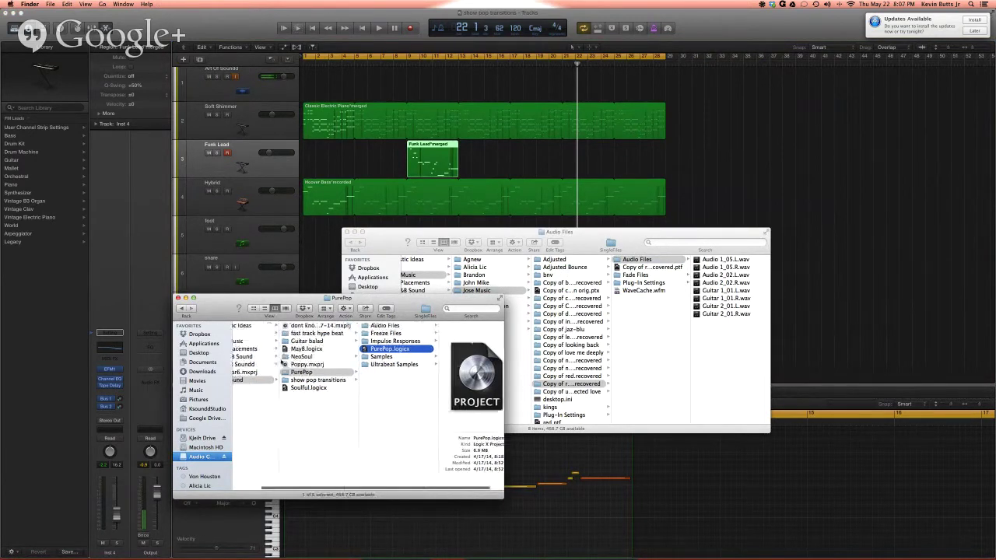
scroll(281, 362, left, 2)
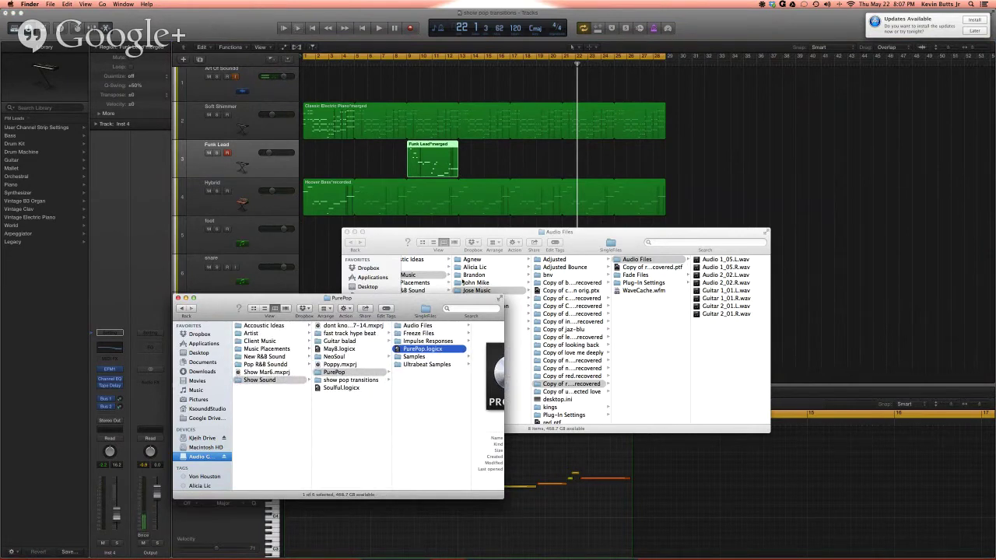
click(347, 232)
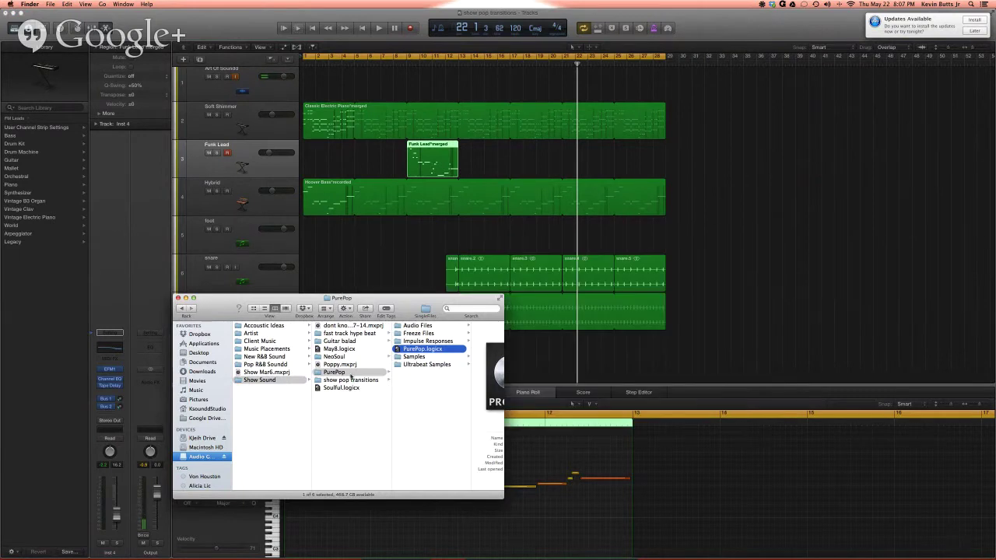
Step: Open the Bounces folder of the Float project in New R&B Sound and preview the Float_Ksoundd Tag.mp3 file
click(272, 364)
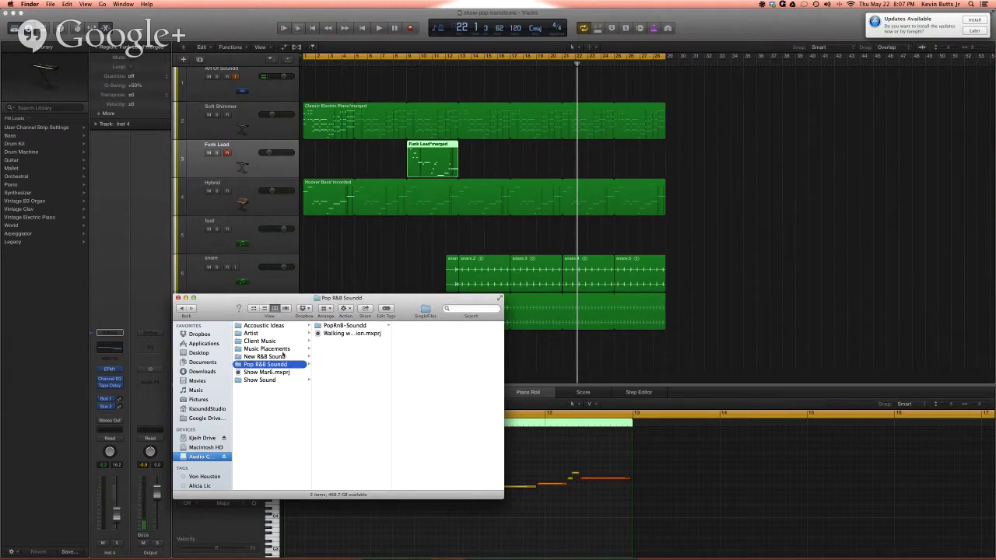
click(284, 357)
click(362, 326)
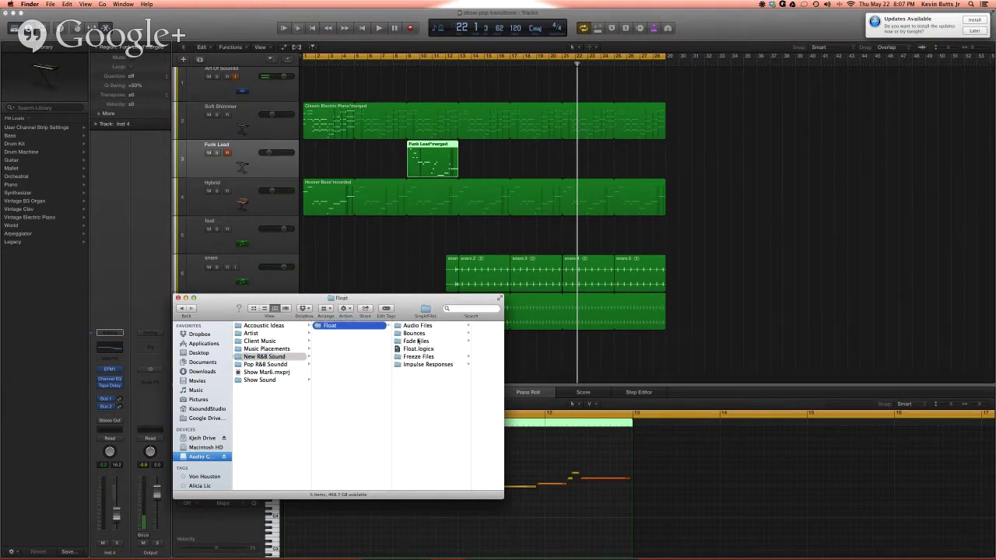
click(426, 335)
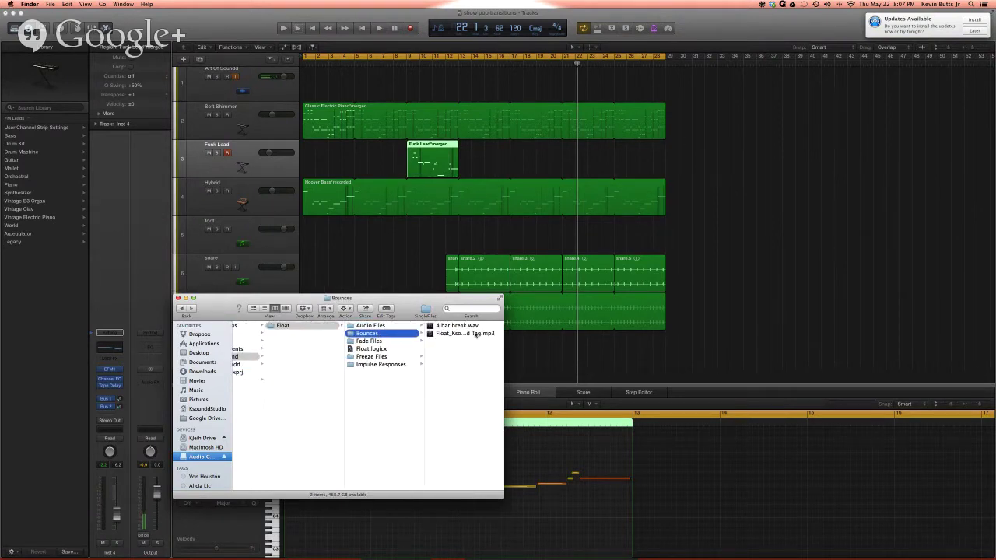
click(476, 335)
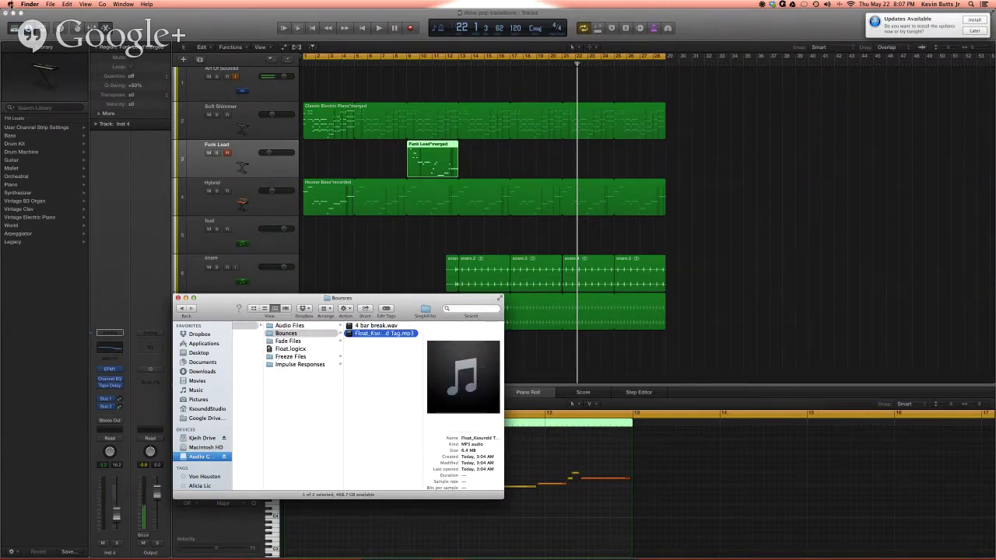
key(space)
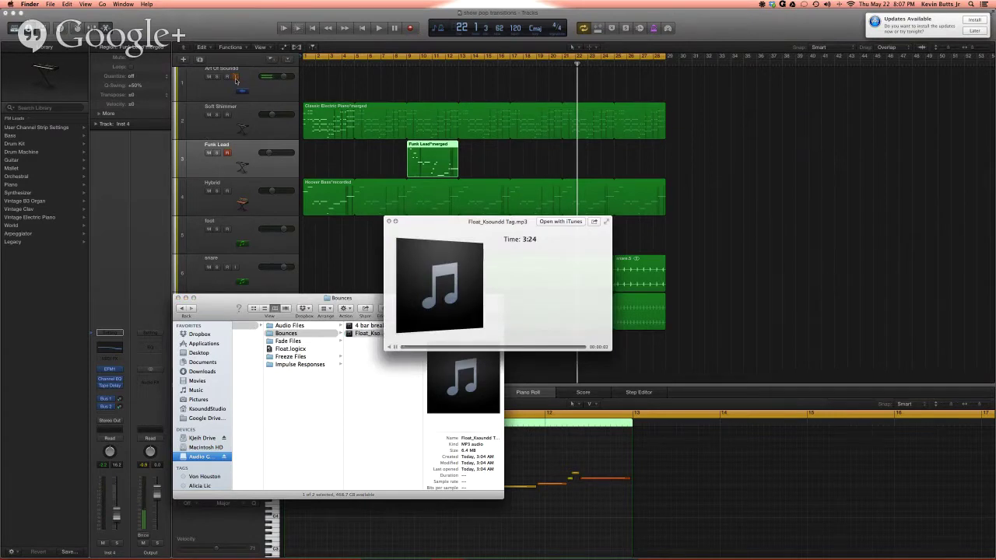
Step: Turn off input monitoring on the Art Of Soundd track in Logic Pro and switch to the Google+ Hangouts window in Firefox
click(227, 134)
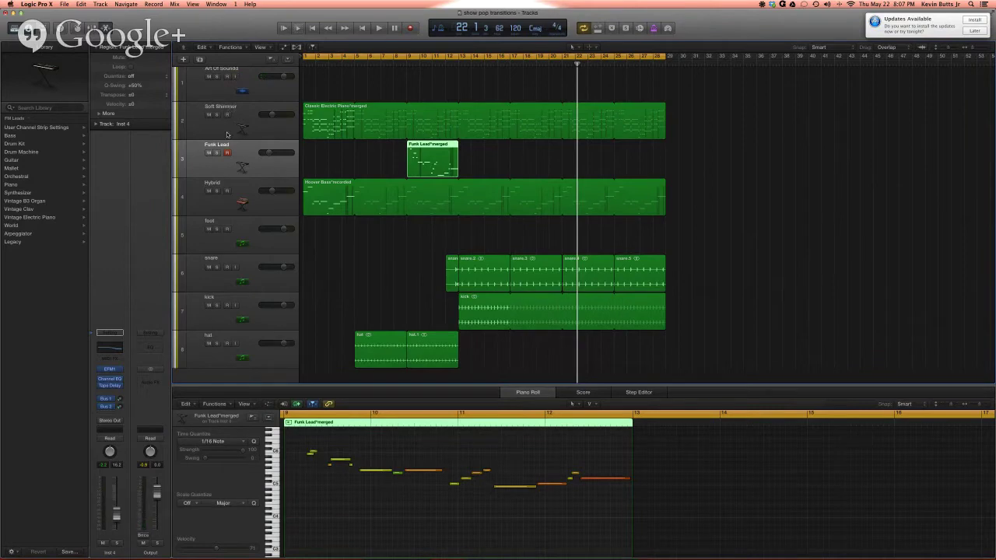
key(super+Tab)
key(super+Tab)
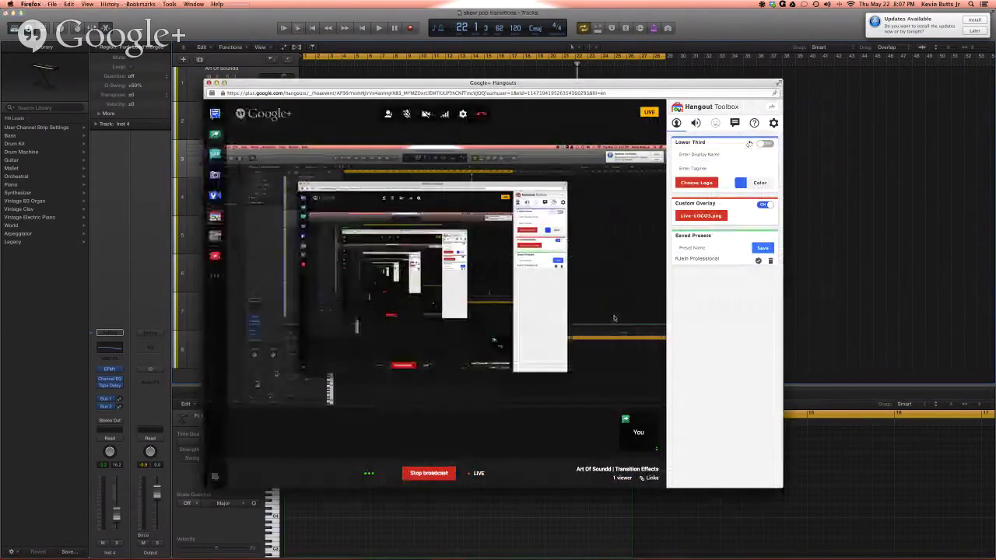
Step: Shrink the Logic Pro window and move the Google+ Hangouts window beside it over the desktop
click(862, 314)
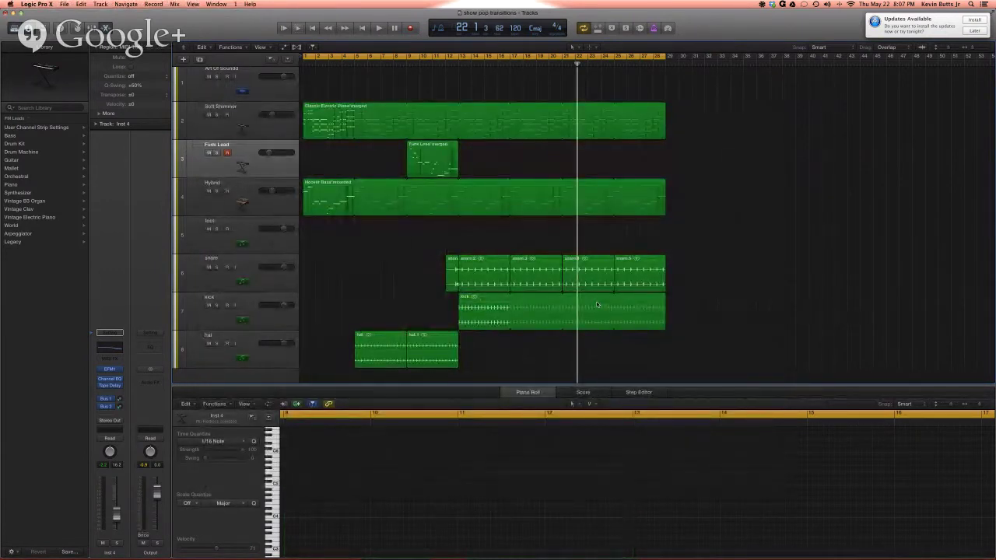
key(super+Tab)
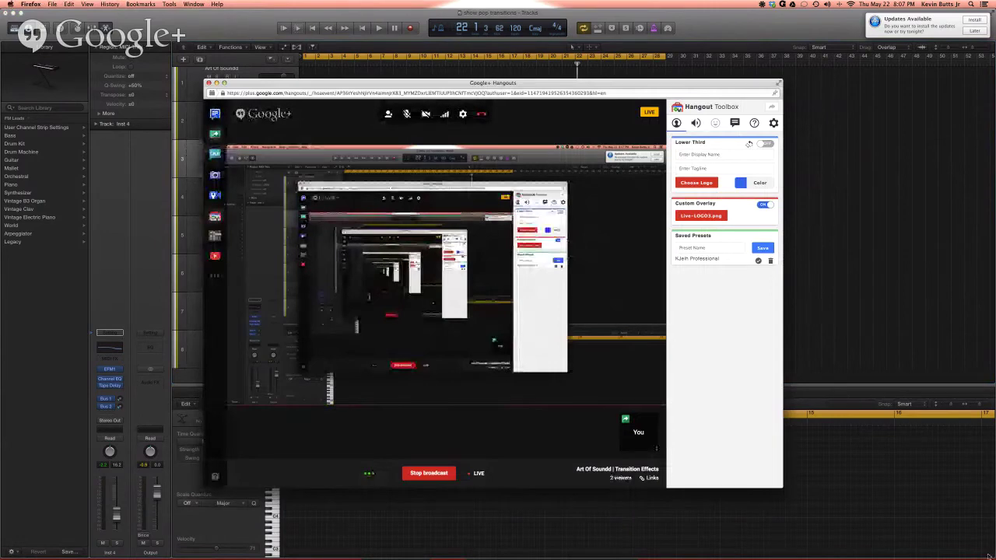
click(962, 539)
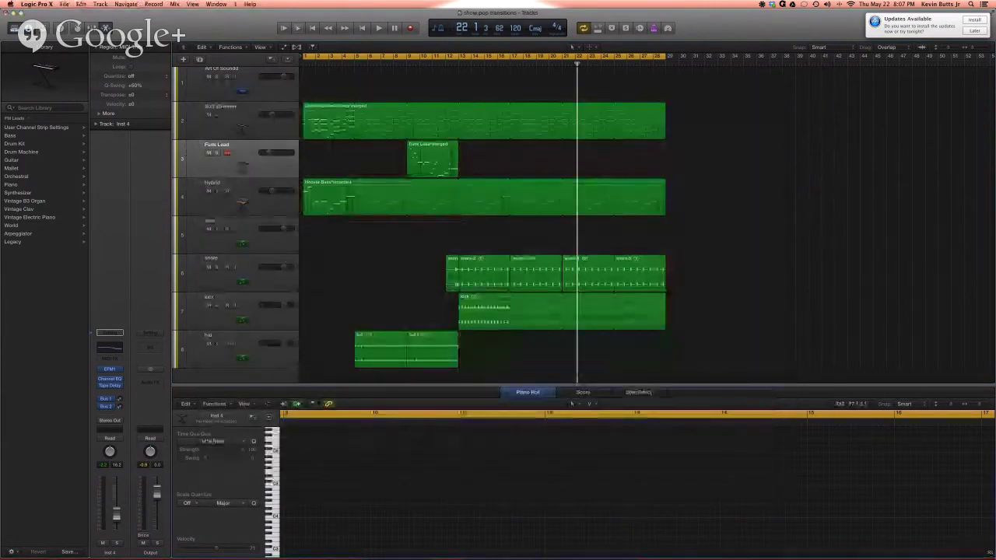
drag(853, 484, 747, 455)
click(723, 476)
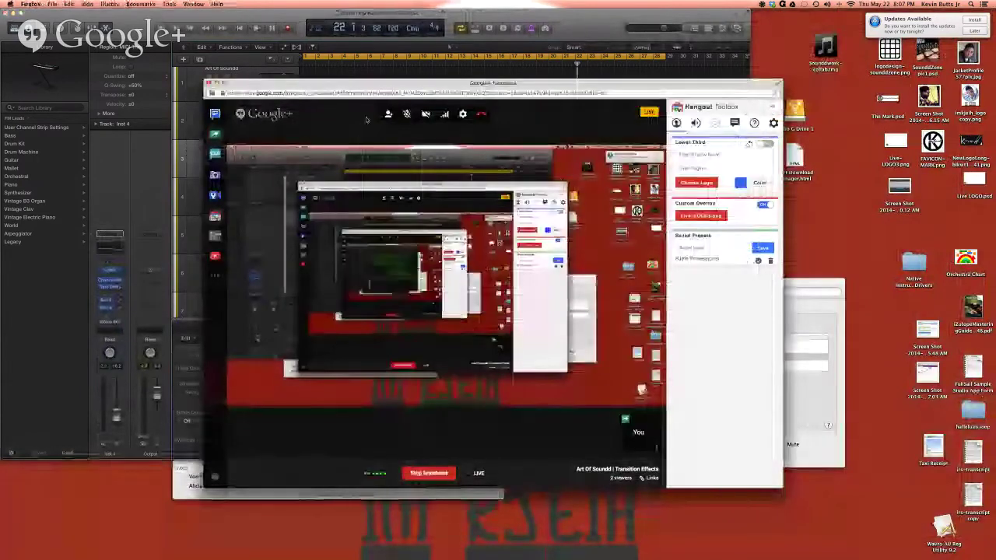
drag(368, 87, 667, 170)
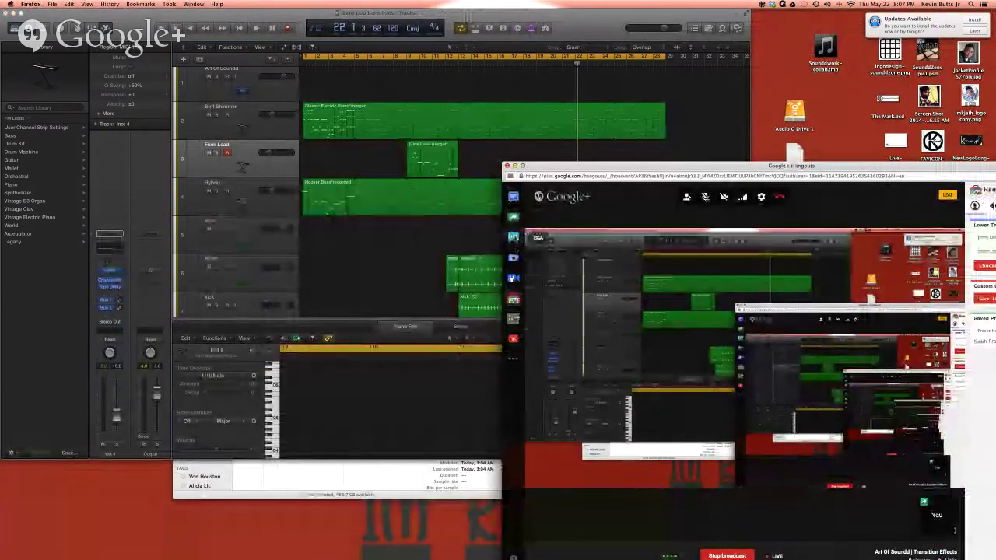
Step: Open Q&A in the Hangouts window and widen the Logic Pro window until it nearly reaches the question list
click(538, 238)
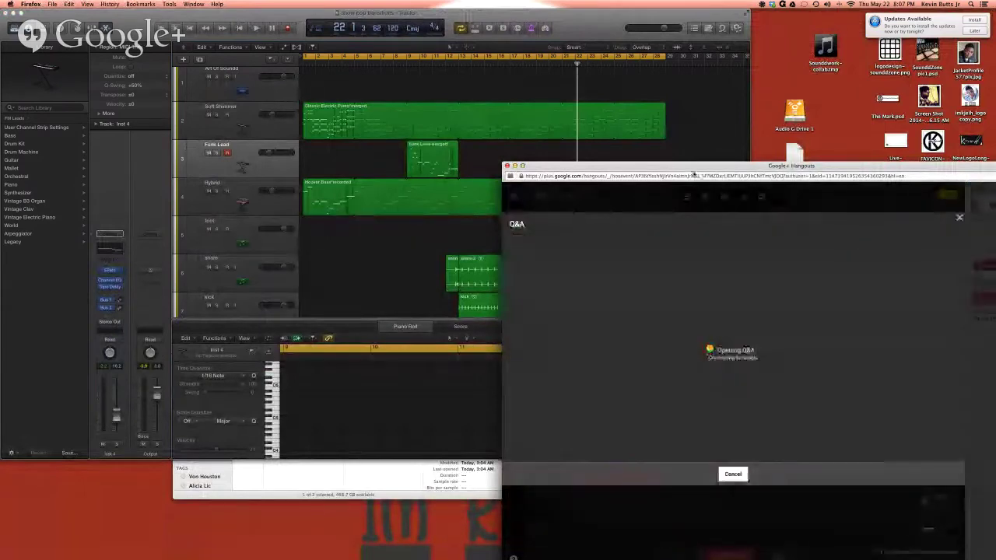
drag(694, 171, 668, 128)
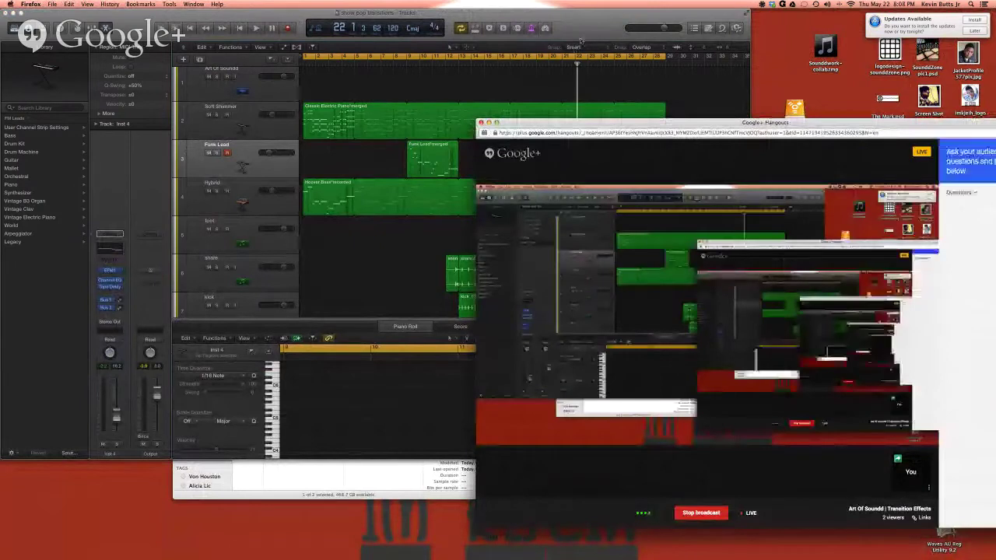
click(591, 27)
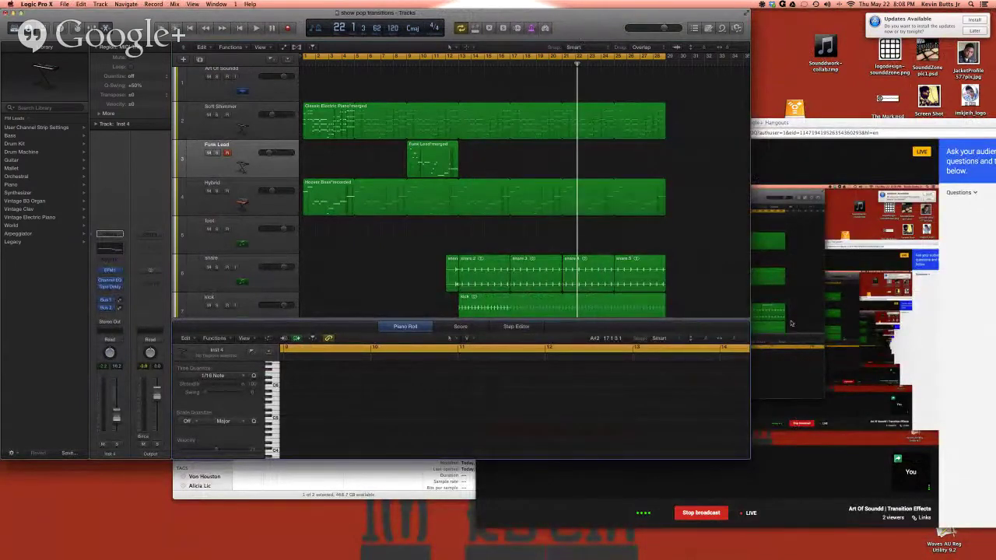
drag(748, 459, 858, 477)
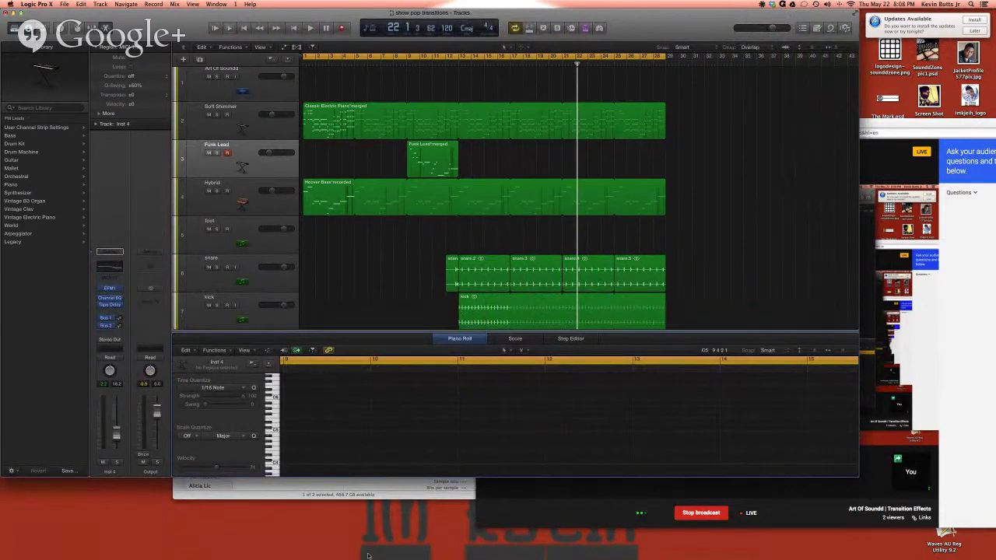
Step: Turn on input monitoring on the Art Of Soundd track and preview Float_Ksoundd Tag.mp3 in Finder
click(406, 496)
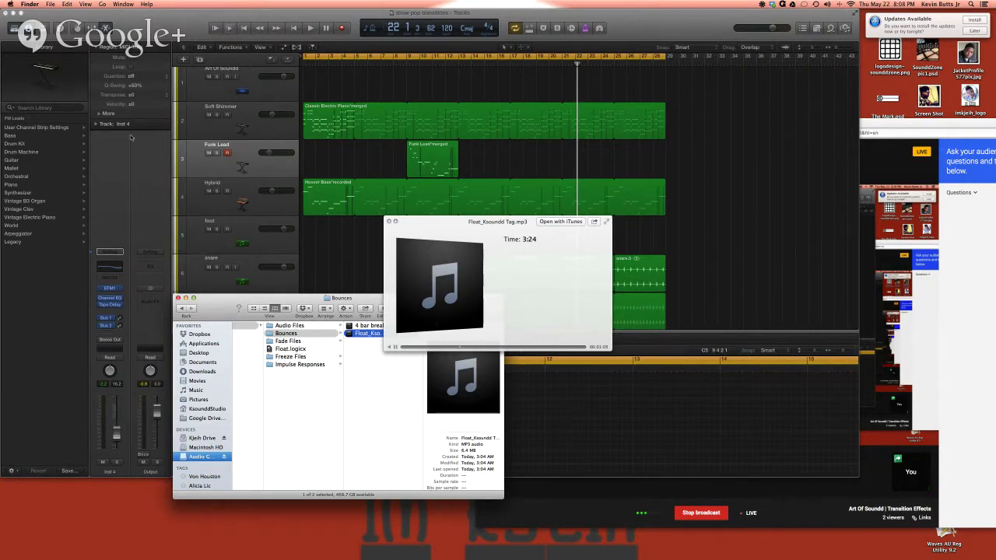
click(233, 76)
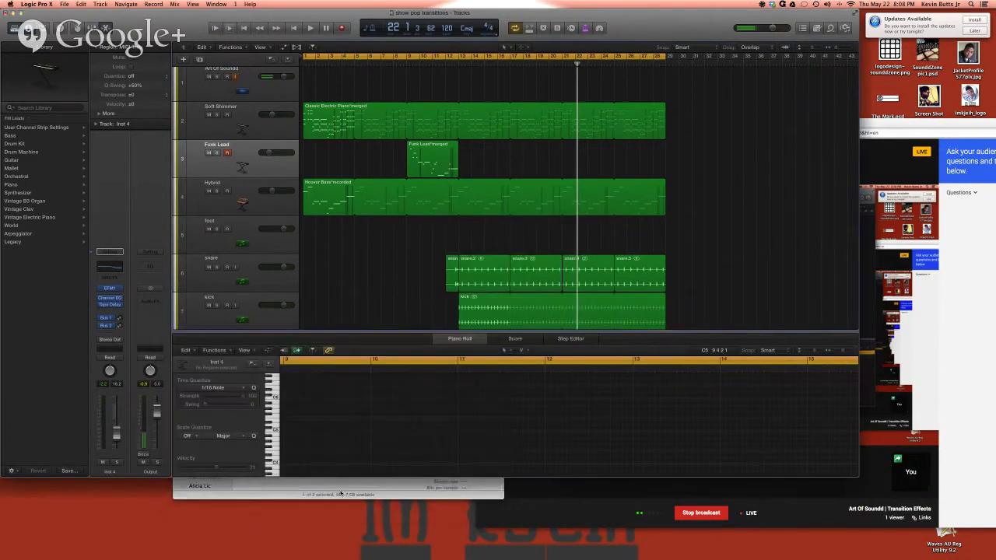
click(346, 490)
key(space)
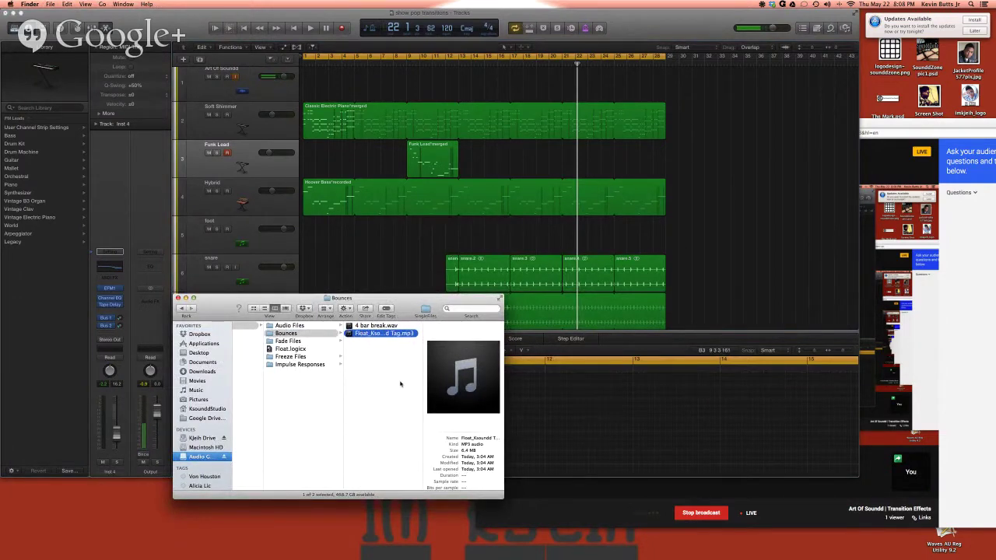
key(space)
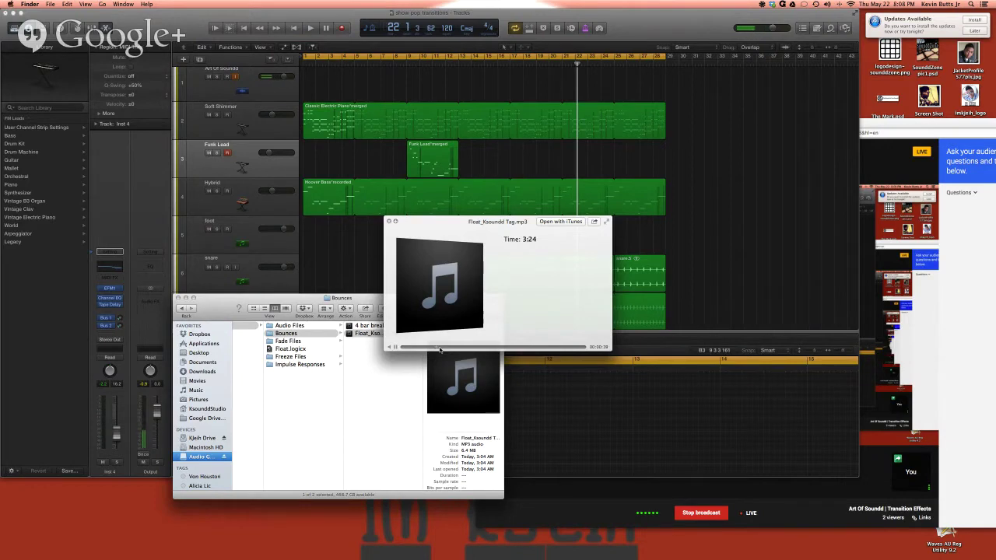
key(space)
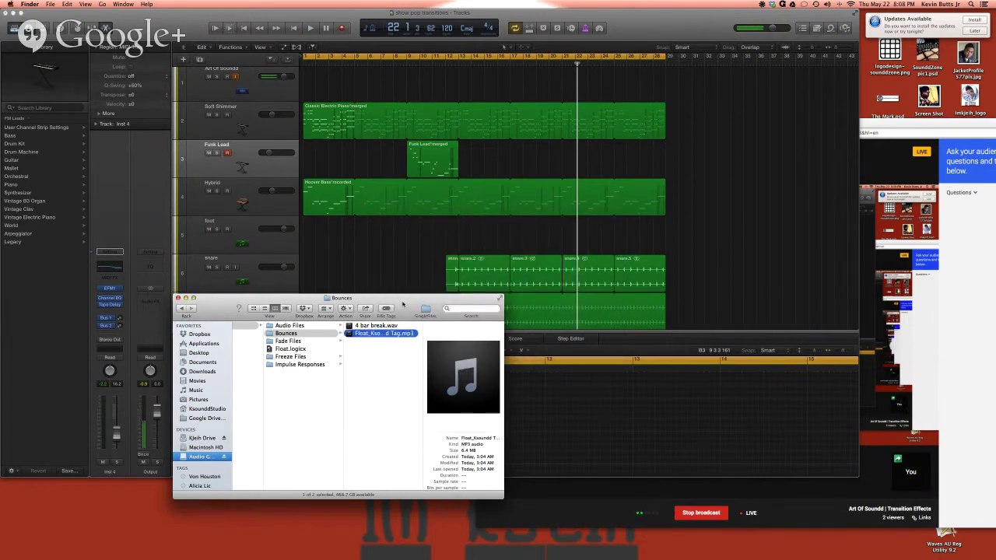
click(352, 234)
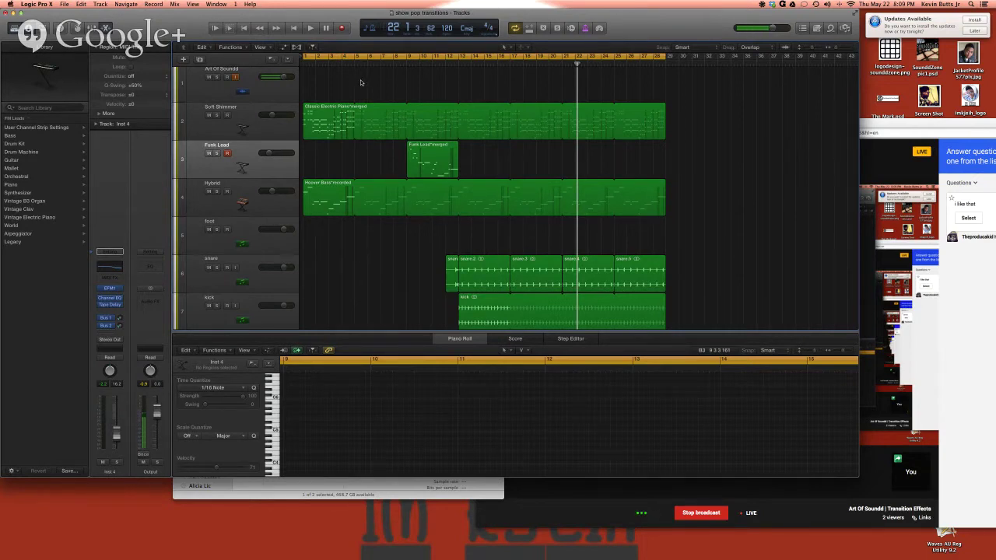
scroll(427, 116, down, 2)
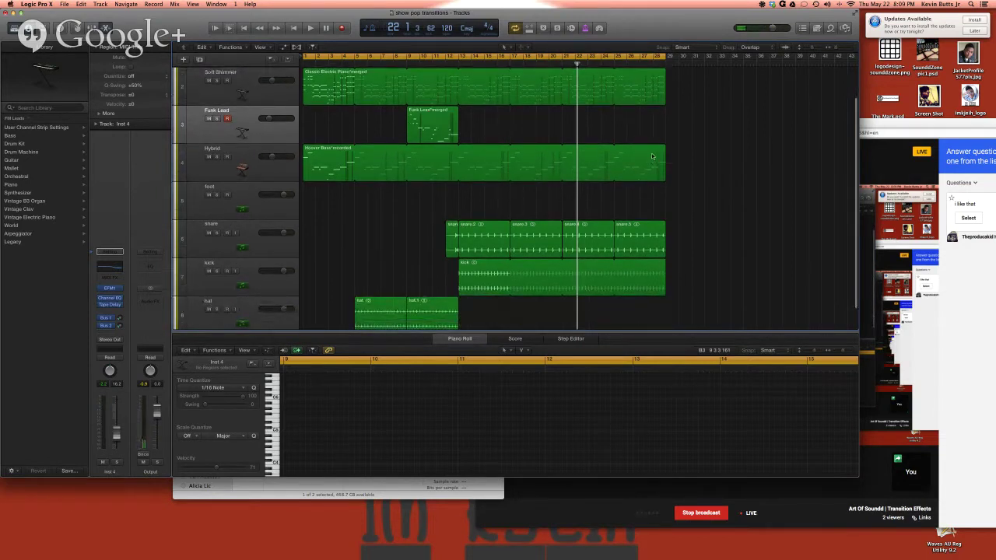
scroll(490, 134, up, 2)
scroll(490, 134, right, 1)
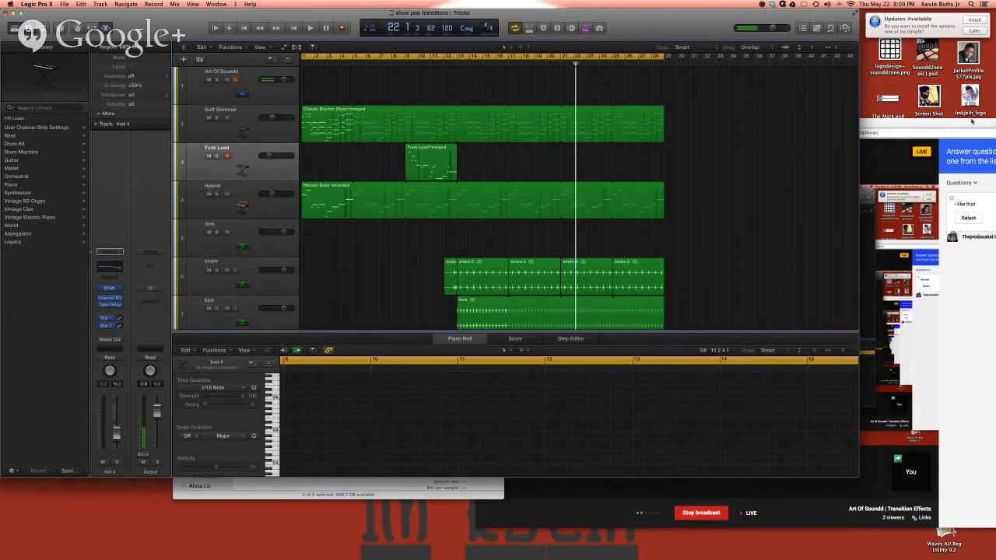
Step: Select the viewer question "i like that" for answering in the Hangouts Q&A and bring the whole Hangouts window into view
click(971, 121)
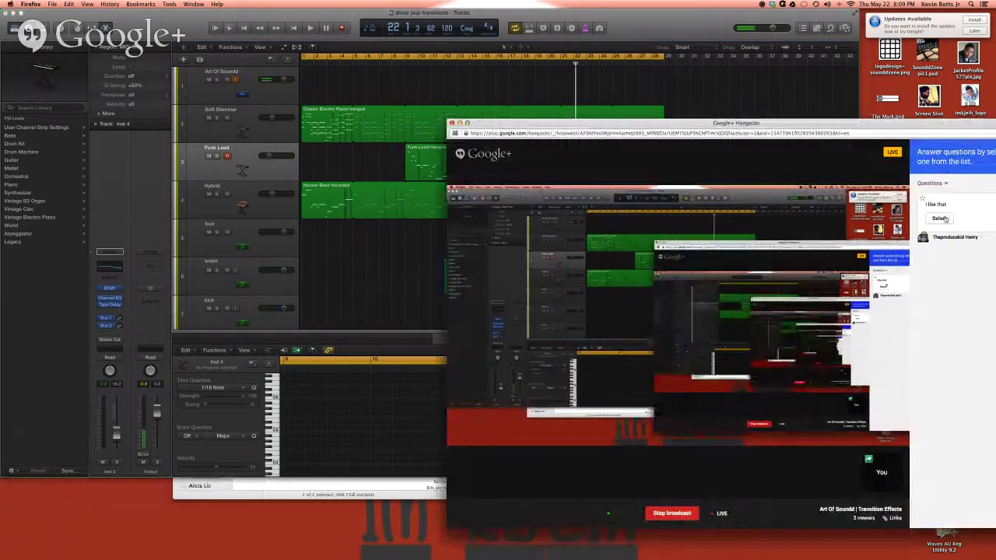
click(940, 218)
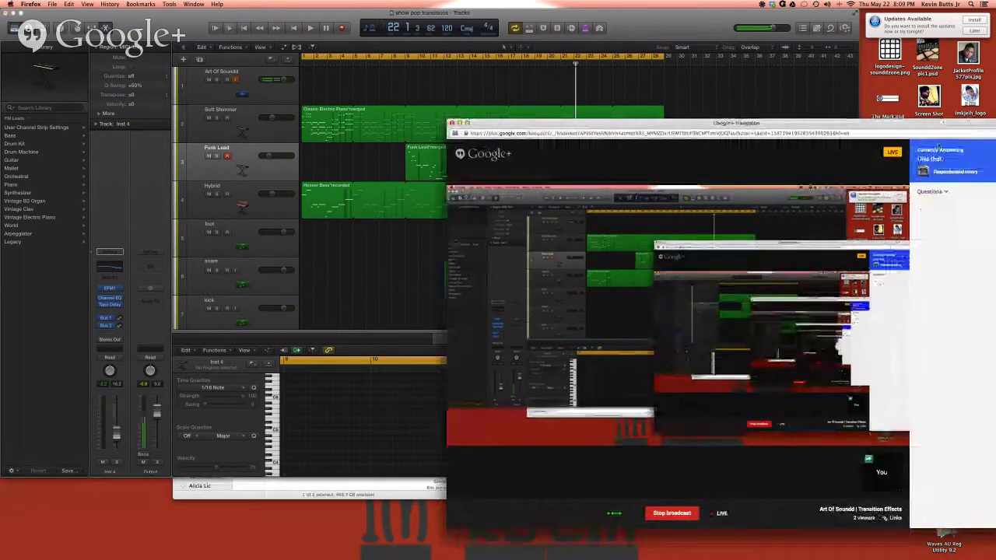
click(850, 81)
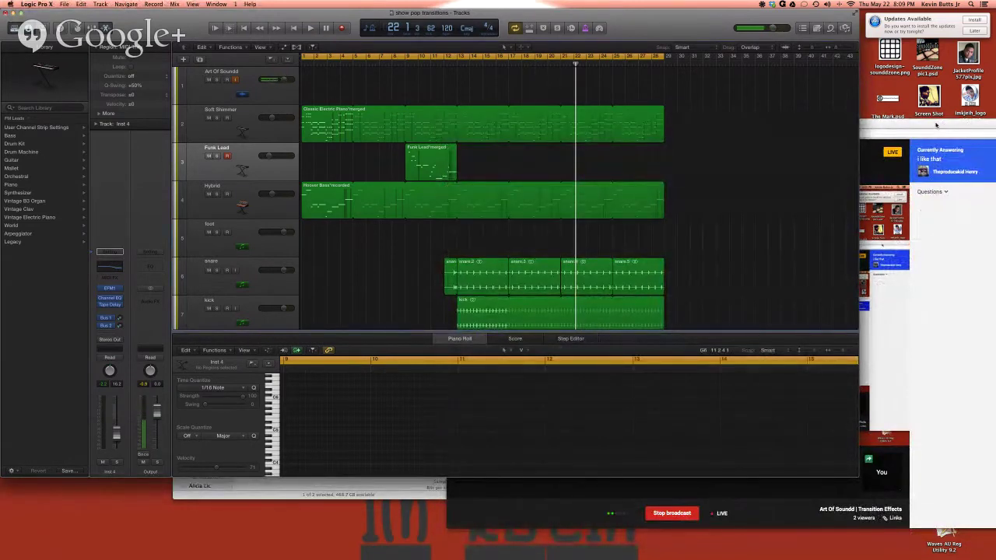
click(935, 202)
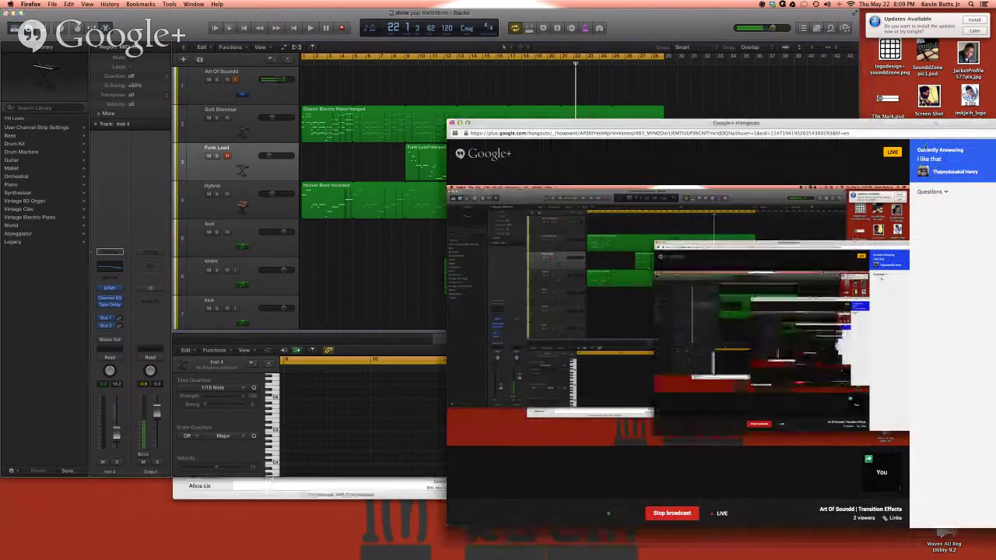
drag(778, 123, 687, 141)
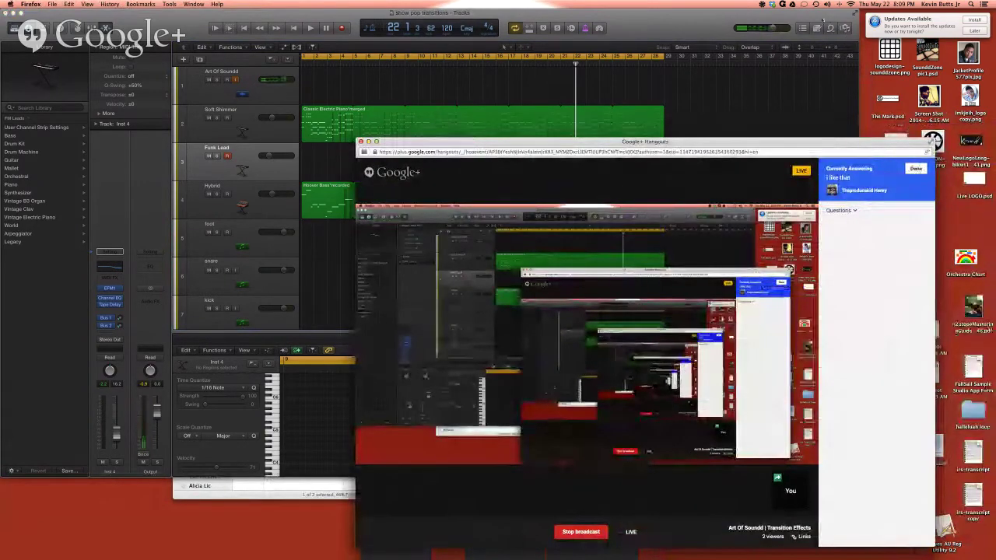
key(super+Tab)
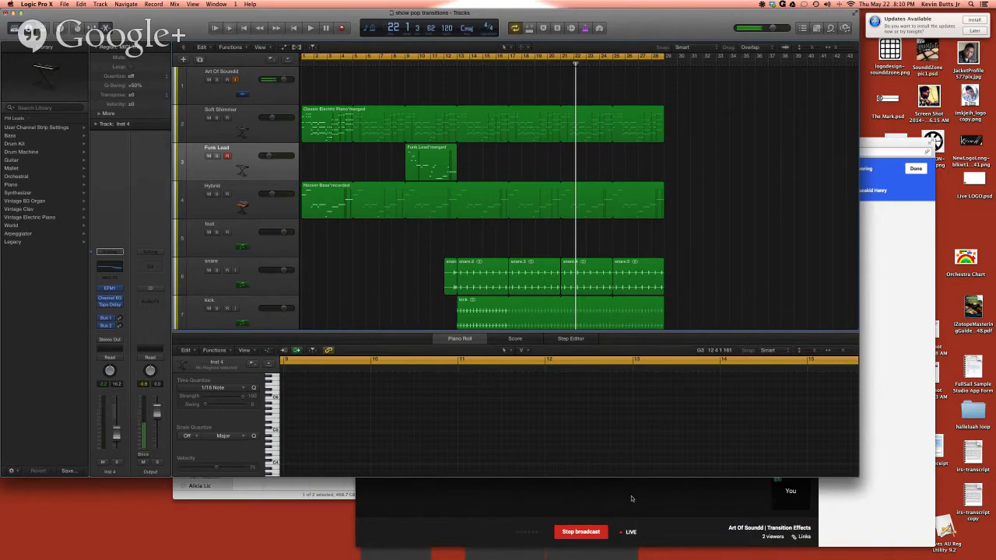
click(632, 498)
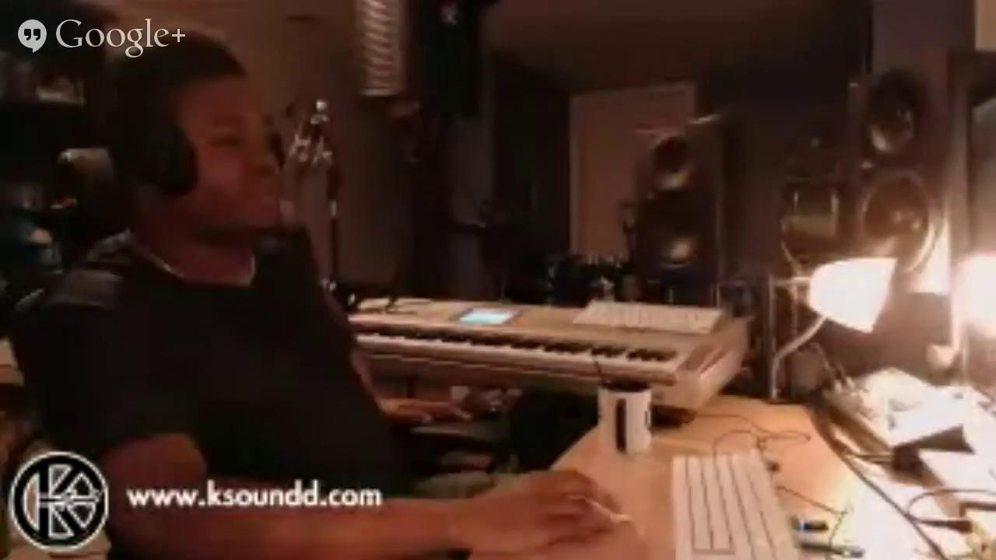
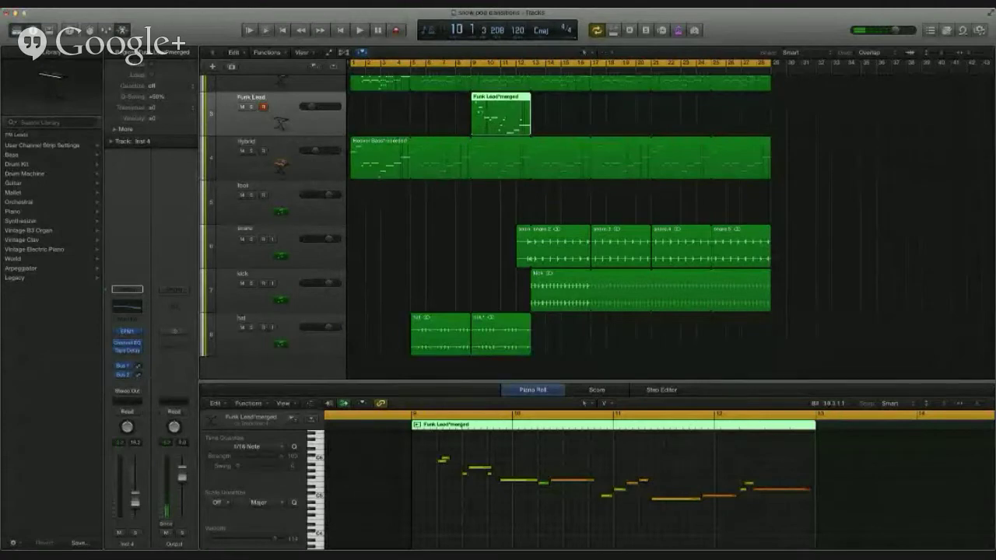
Step: Play the Funk Lead section in Logic Pro and move its first two notes slightly earlier in the Piano Roll
key(Return)
key(space)
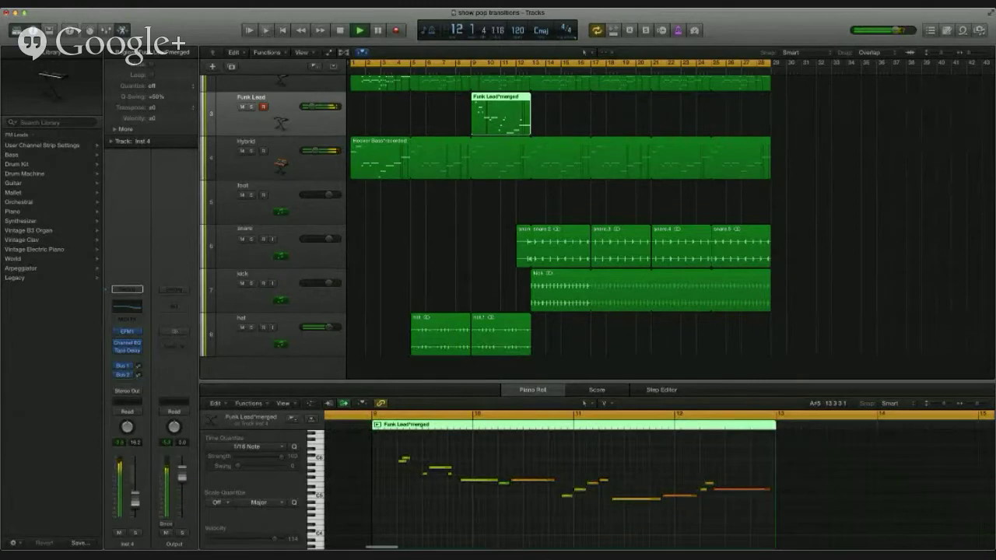
key(space)
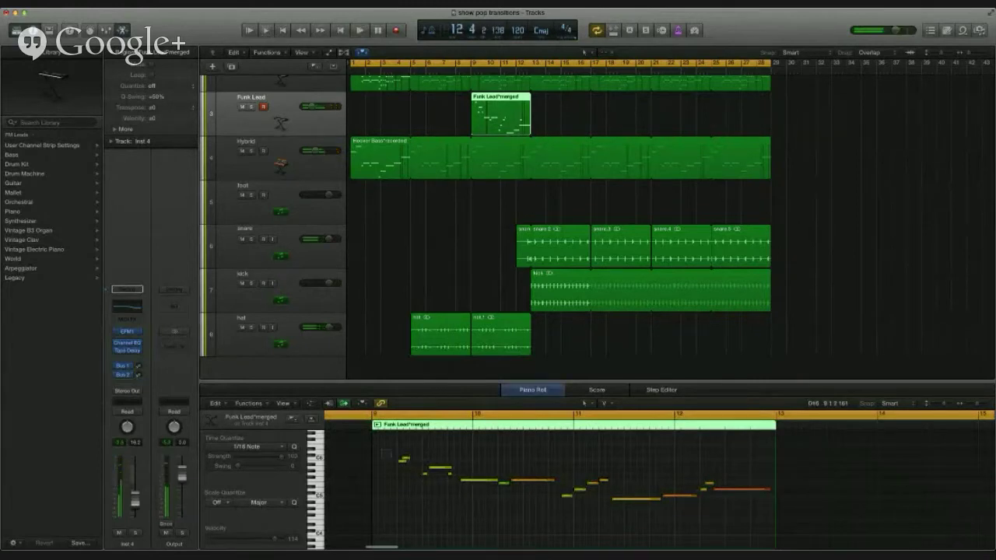
drag(397, 469, 411, 465)
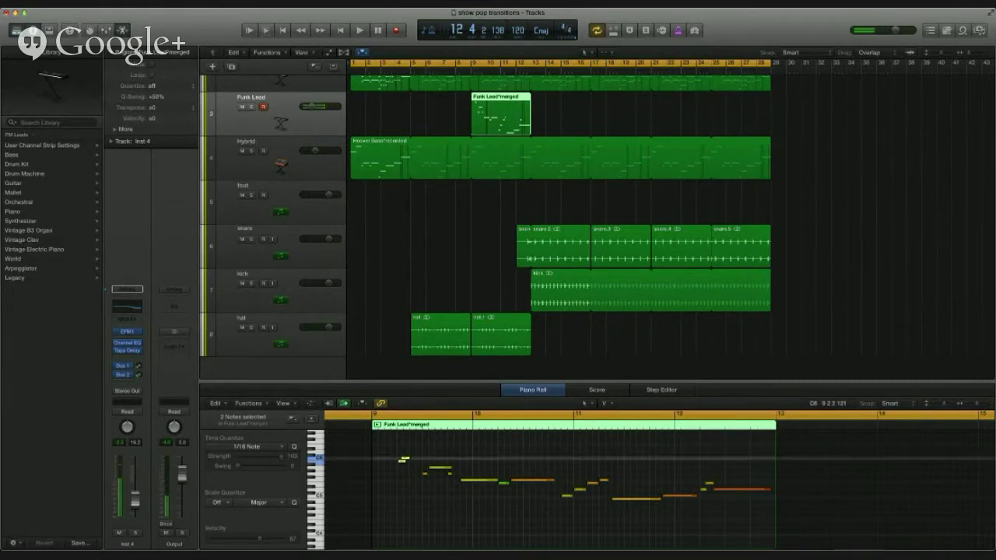
drag(403, 459, 400, 460)
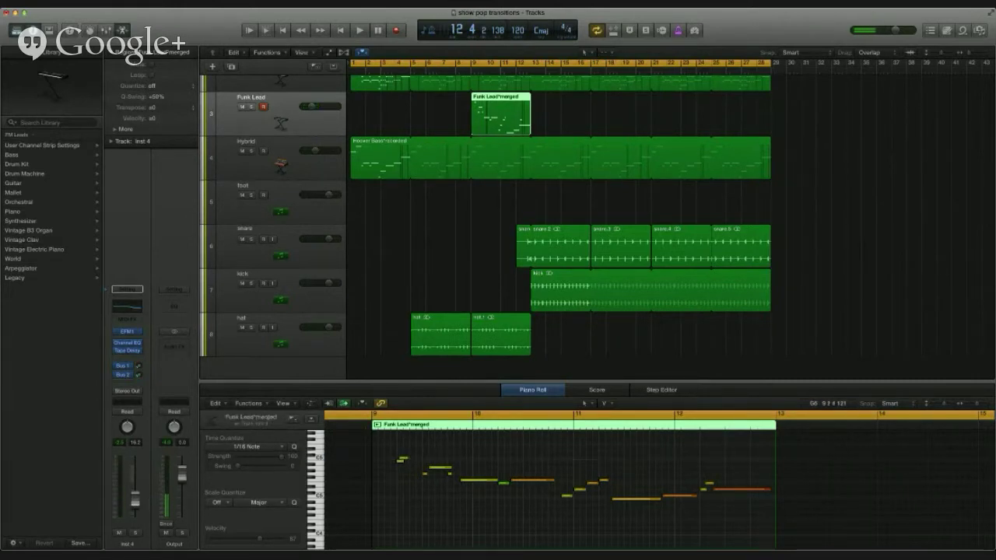
click(378, 440)
Step: Play back the lead-in and the start of the Funk Lead phrase to check the timing of its opening notes
key(Return)
key(space)
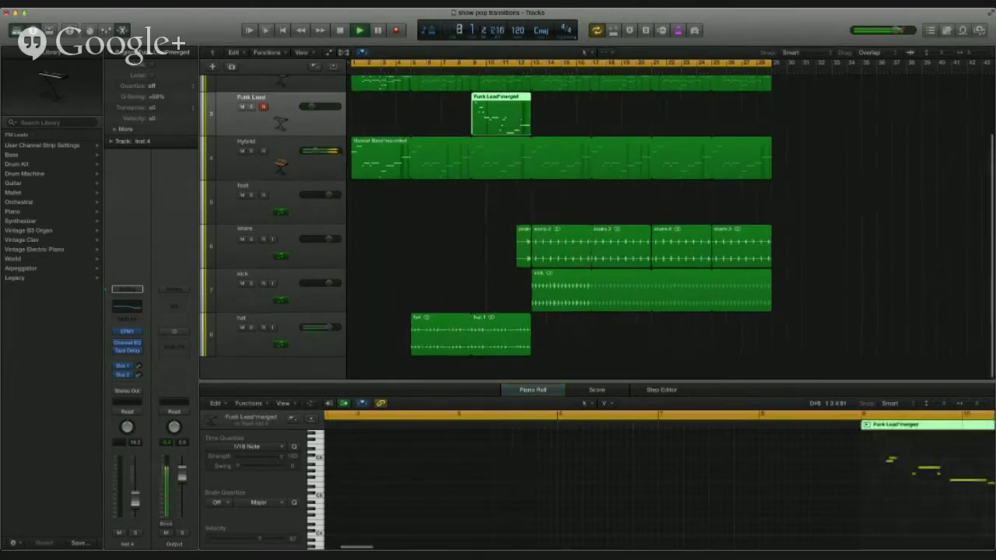
key(space)
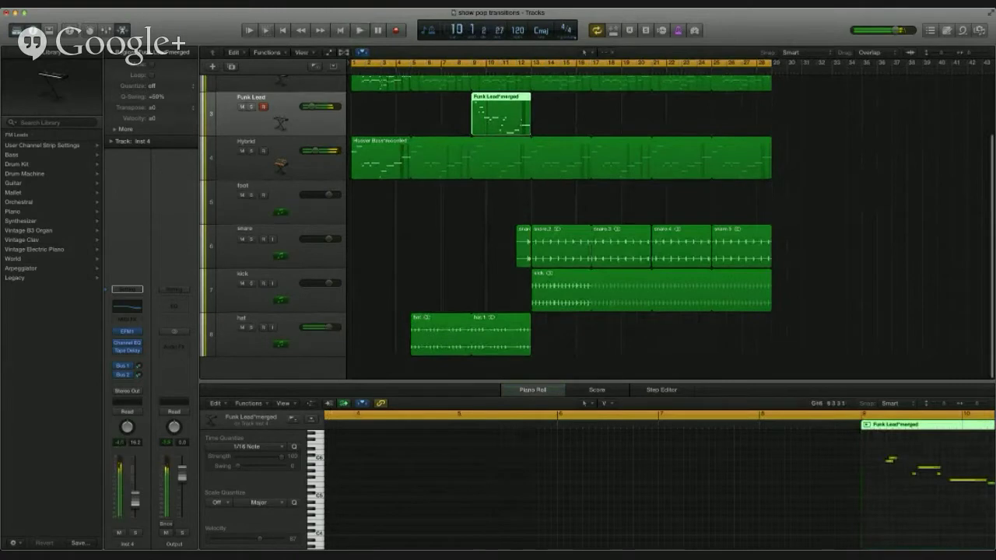
Step: Move the short note and the adjoining long note near beat 3 of bar 9 in the Funk Lead region slightly earlier
scroll(661, 483, right, 3)
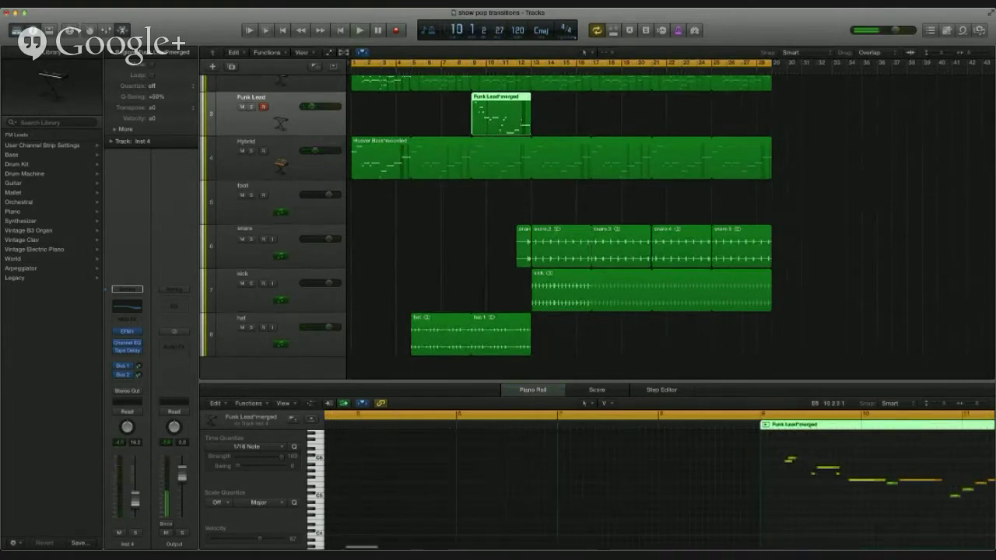
key(super+Right)
key(super+Right)
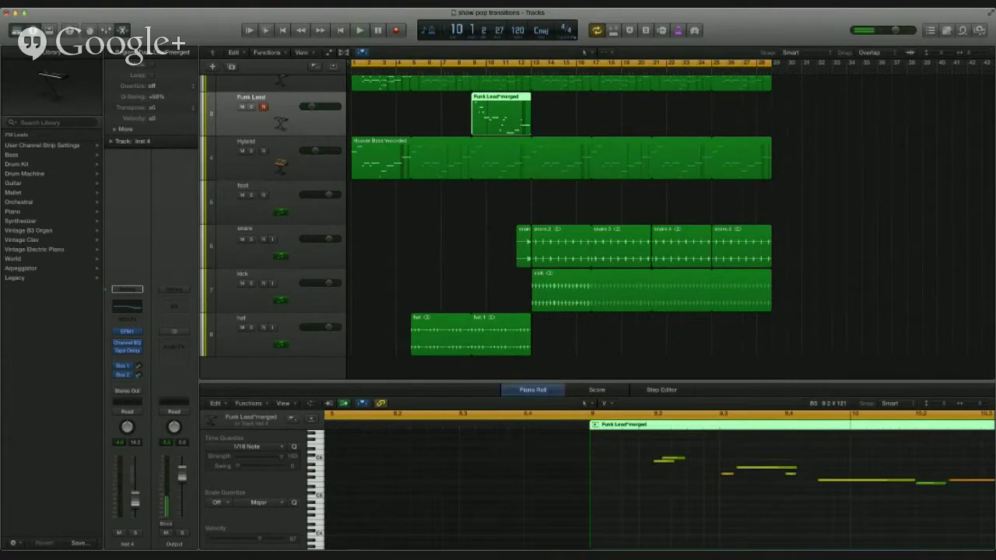
click(767, 467)
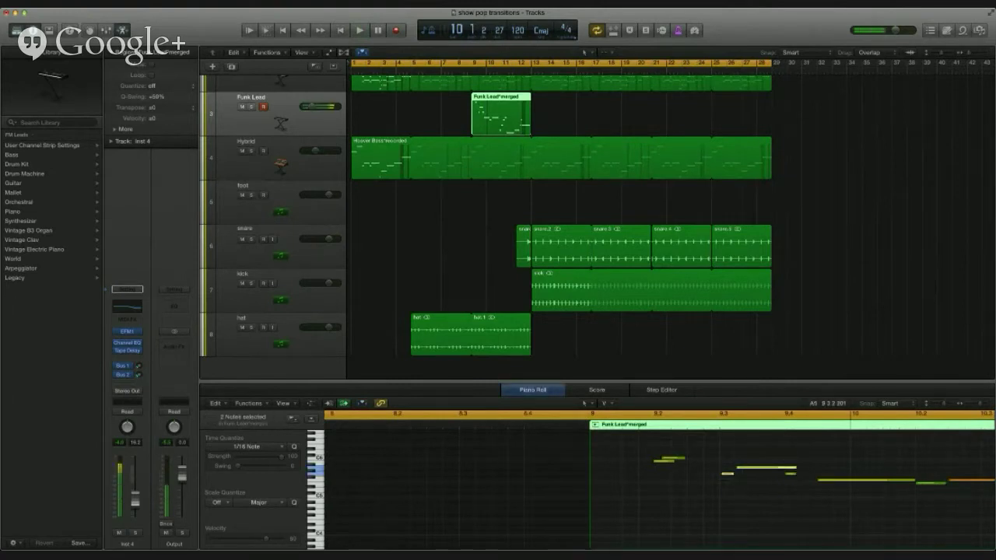
drag(766, 467, 744, 468)
click(751, 468)
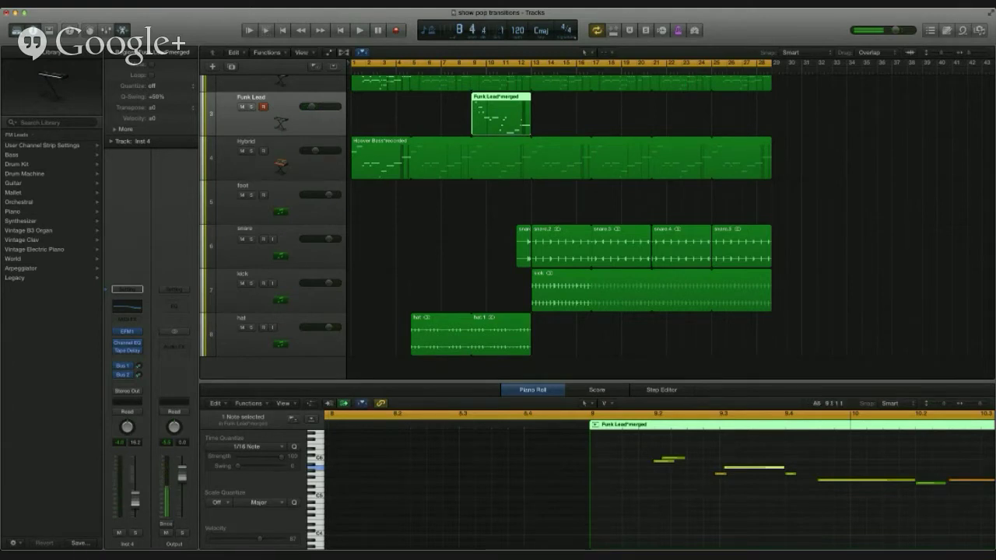
Step: Play back the Funk Lead phrase and move the short note and adjoining long note near beat 3 of bar 9 slightly later
key(space)
key(space)
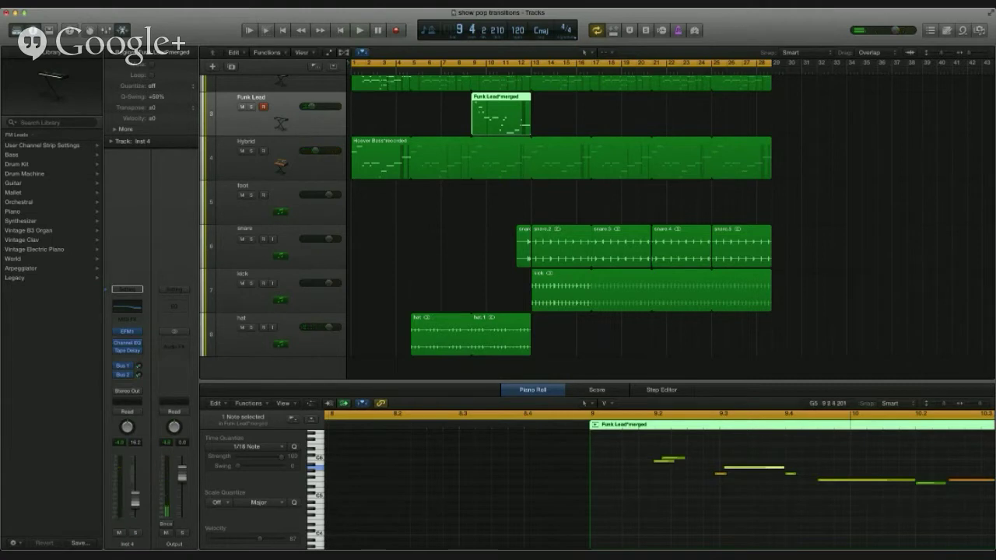
click(725, 473)
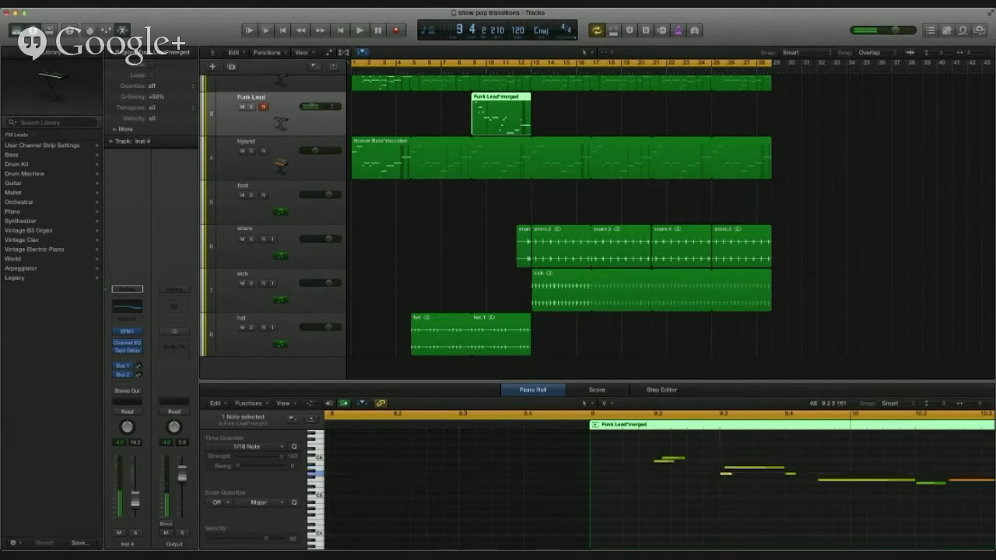
key(space)
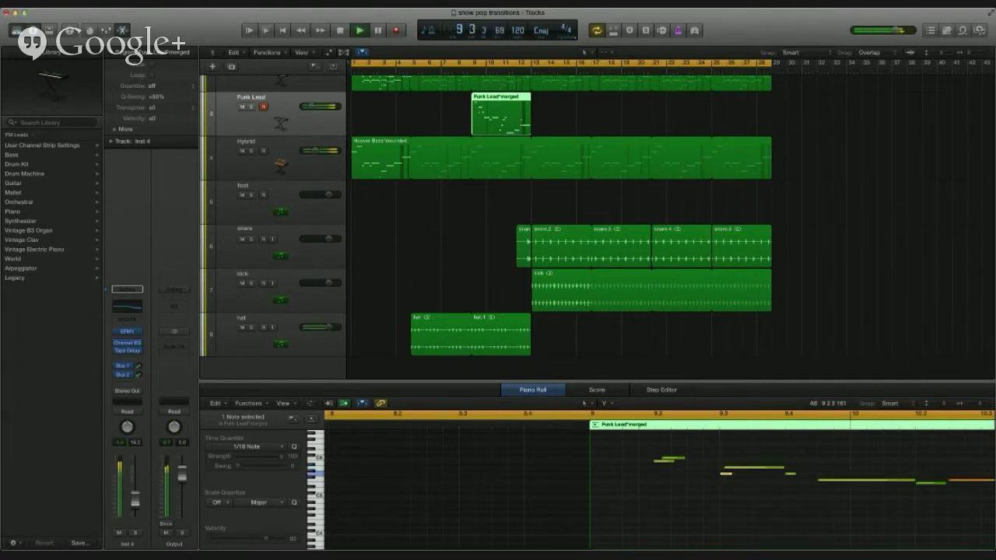
key(space)
click(753, 467)
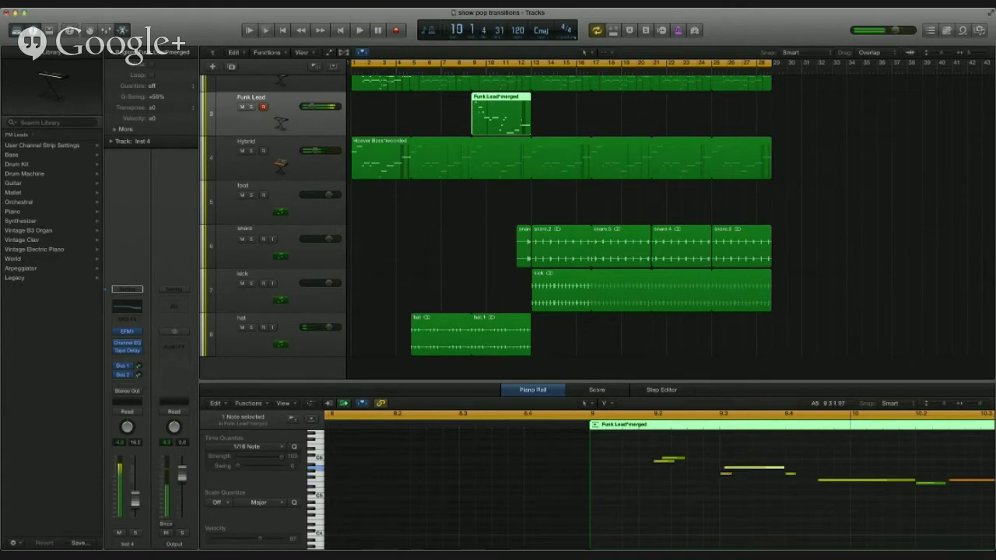
drag(724, 467, 729, 467)
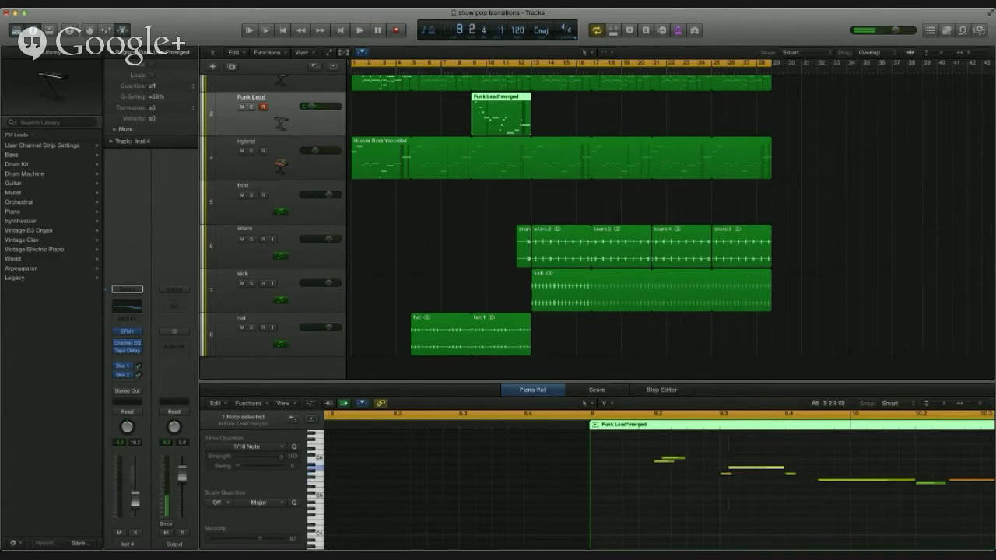
Step: Play back the adjusted Funk Lead phrase and the arrangement from bar 1, selecting the Soft Shimmer track's region during playback
key(space)
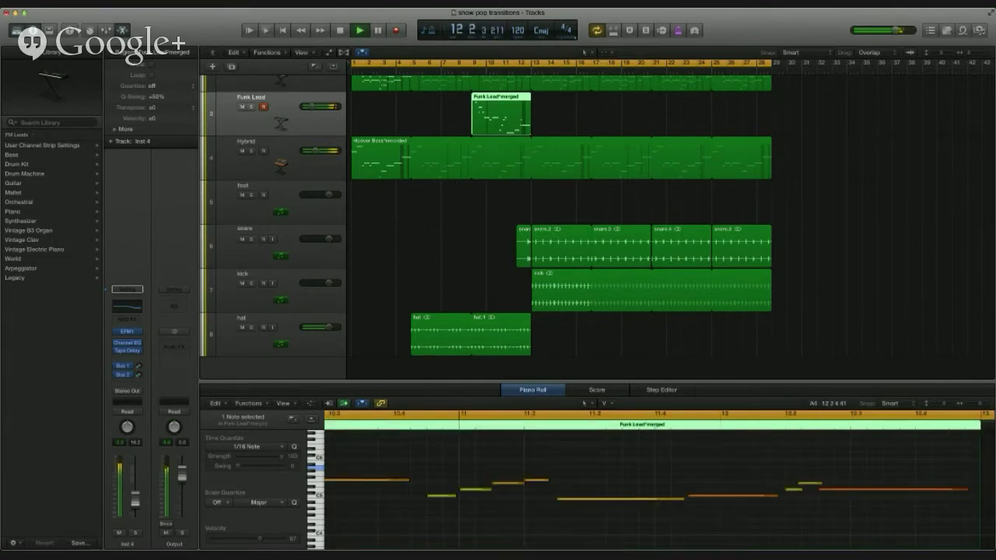
key(space)
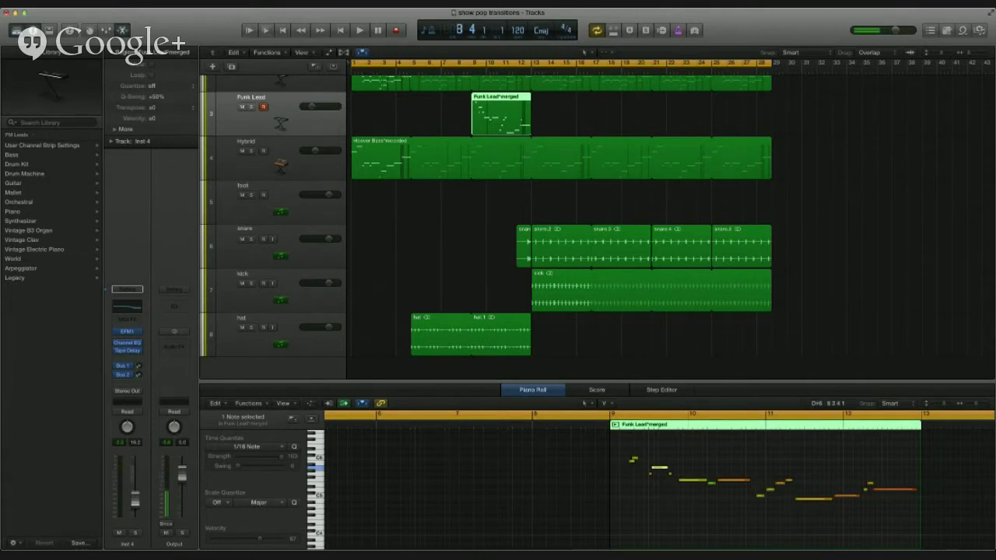
key(space)
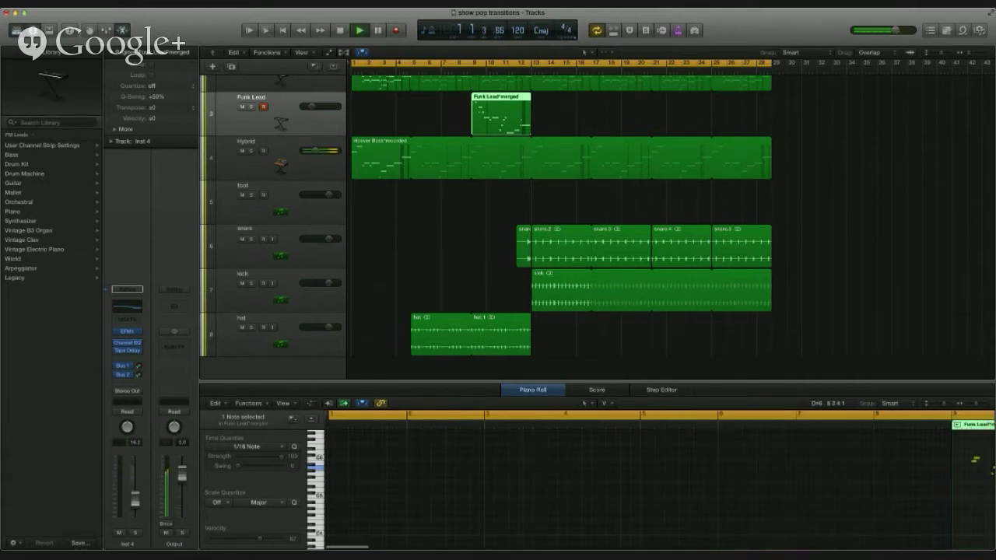
scroll(560, 218, up, 3)
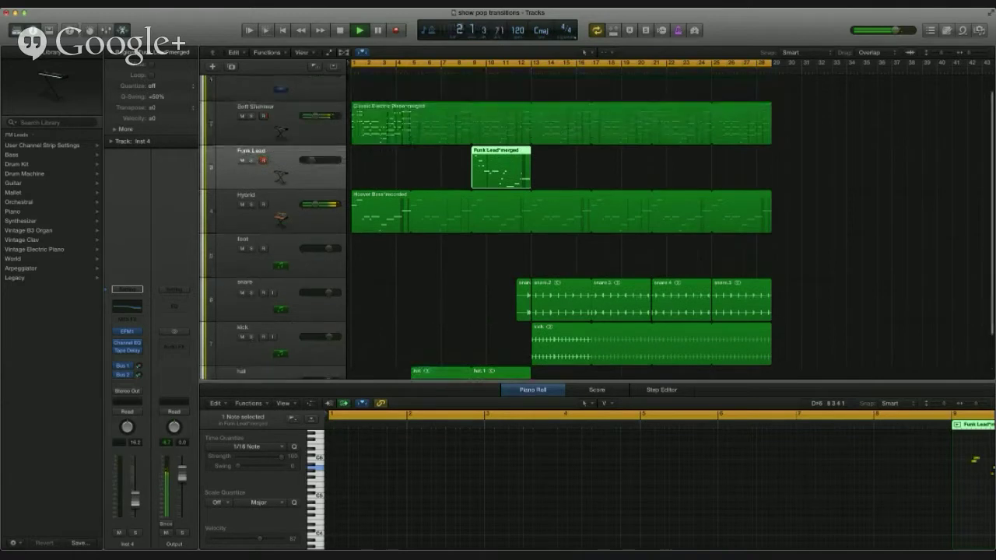
scroll(560, 218, down, 1)
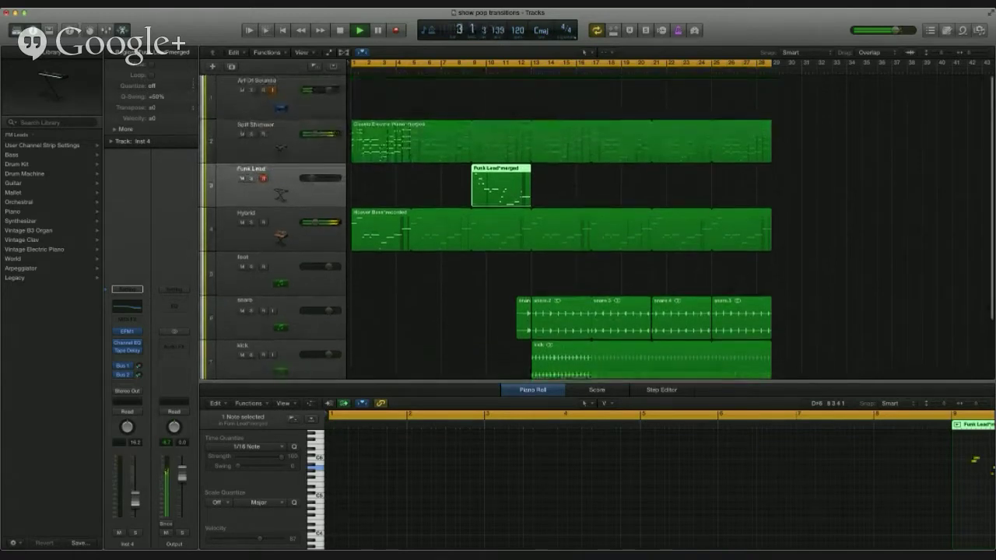
click(544, 140)
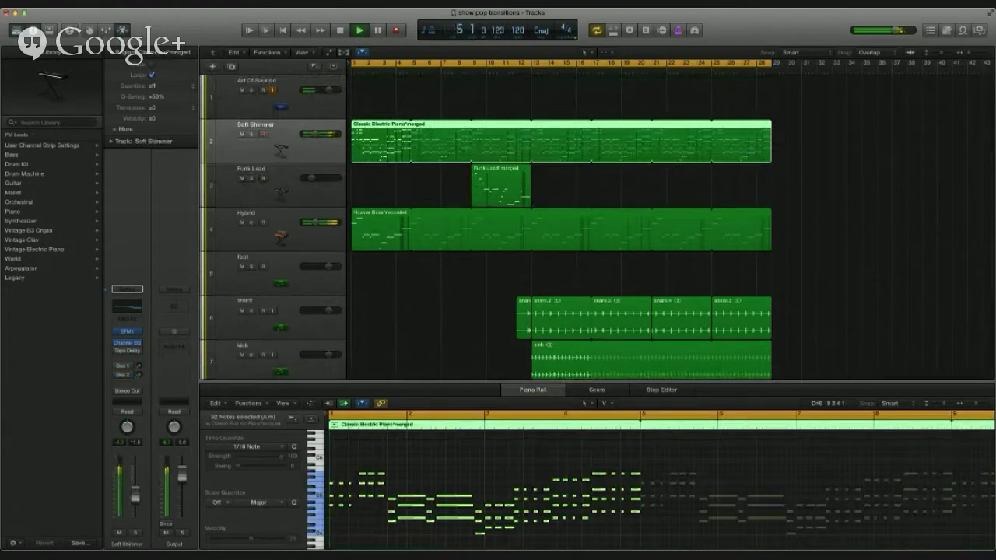
scroll(560, 233, right, 1)
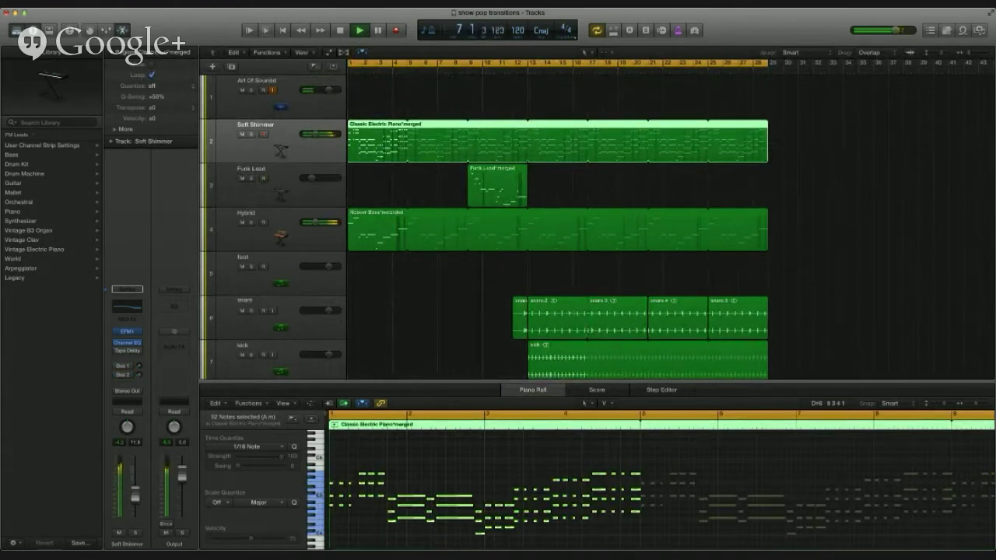
scroll(666, 219, left, 1)
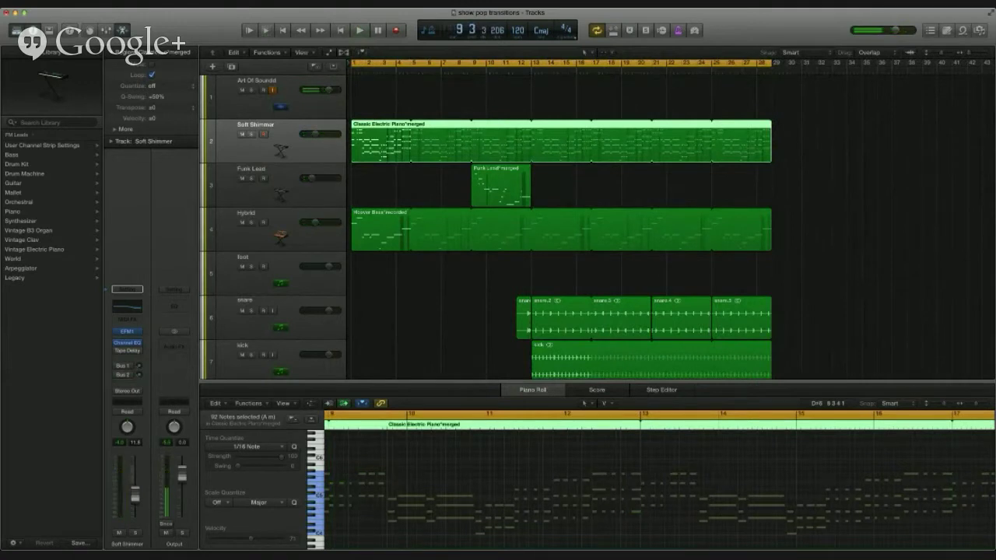
Step: Display the mixer, look over its channel strips, and hide it to return to the full arrangement
scroll(560, 226, down, 1)
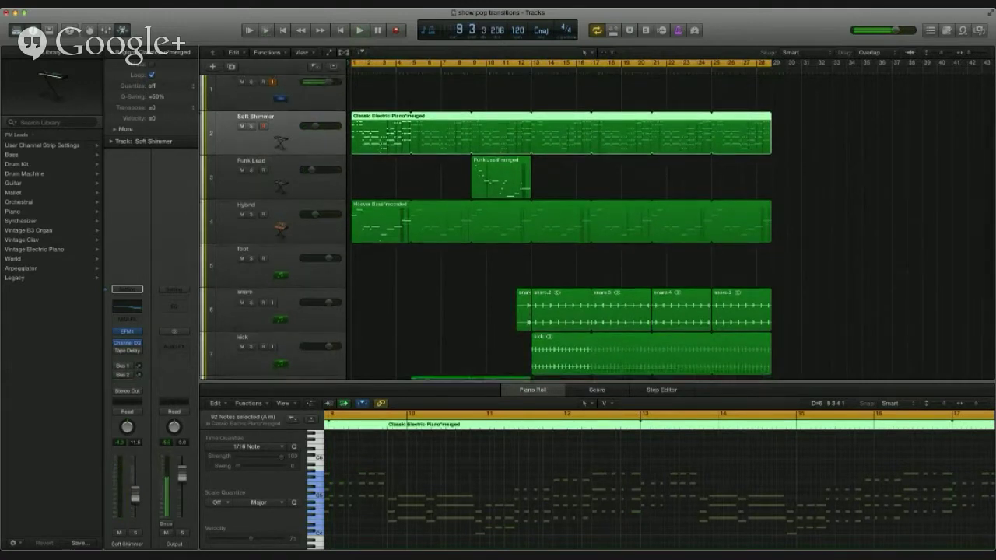
key(x)
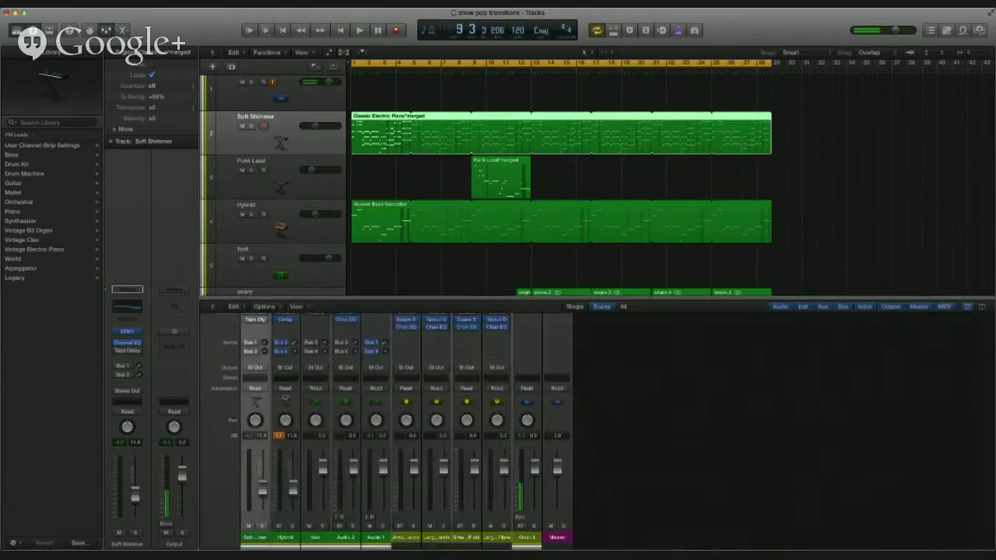
scroll(560, 179, up, 1)
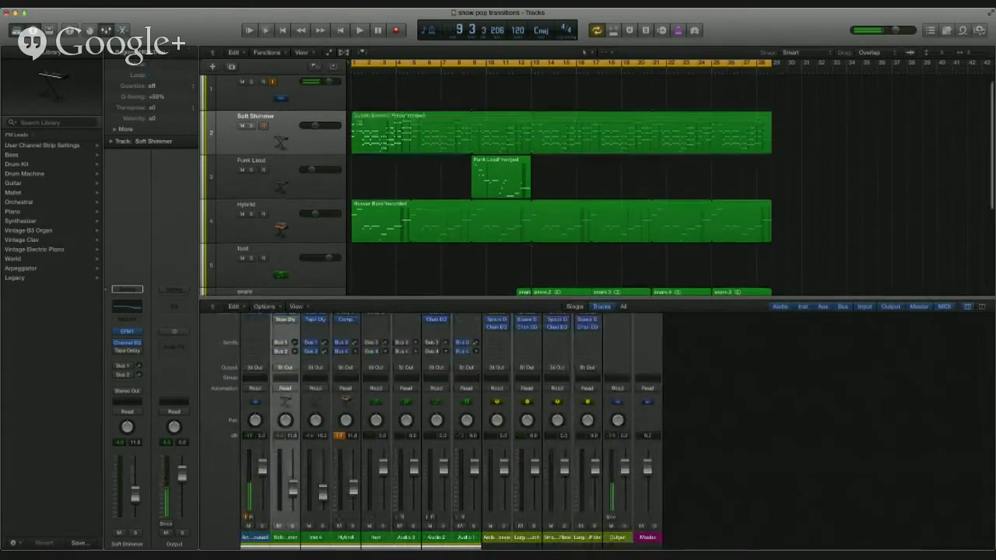
key(x)
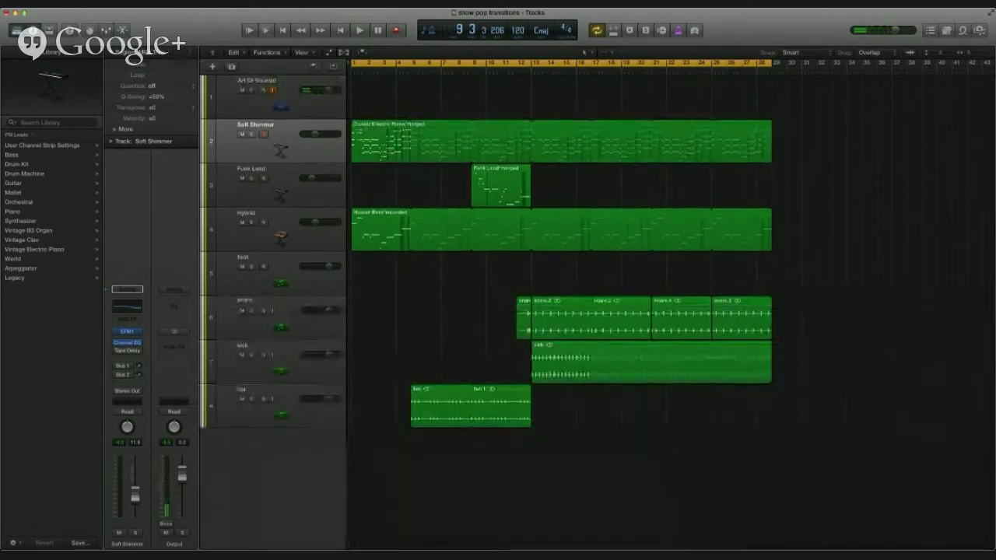
Step: Solo the kick region starting at bar 13 and play it back on its own
click(650, 362)
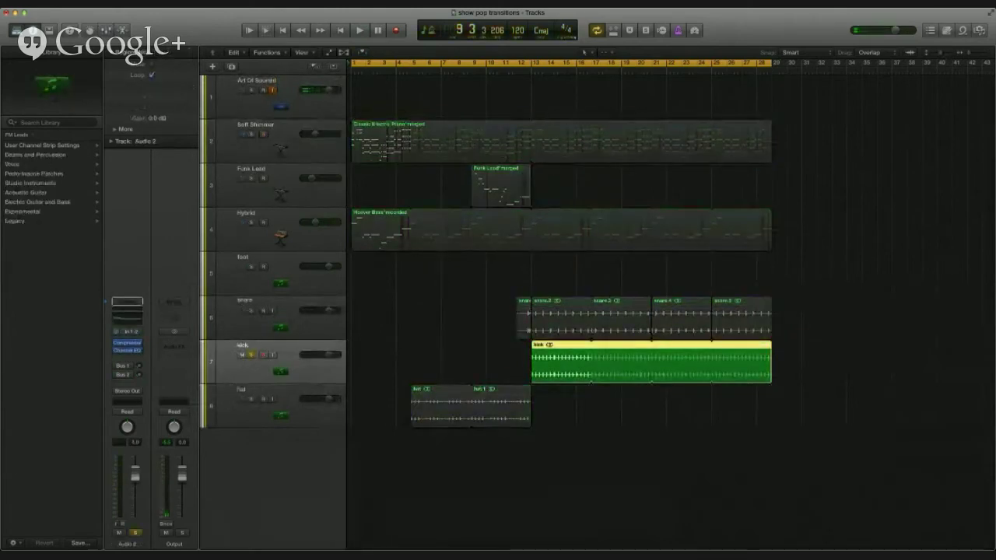
key(s)
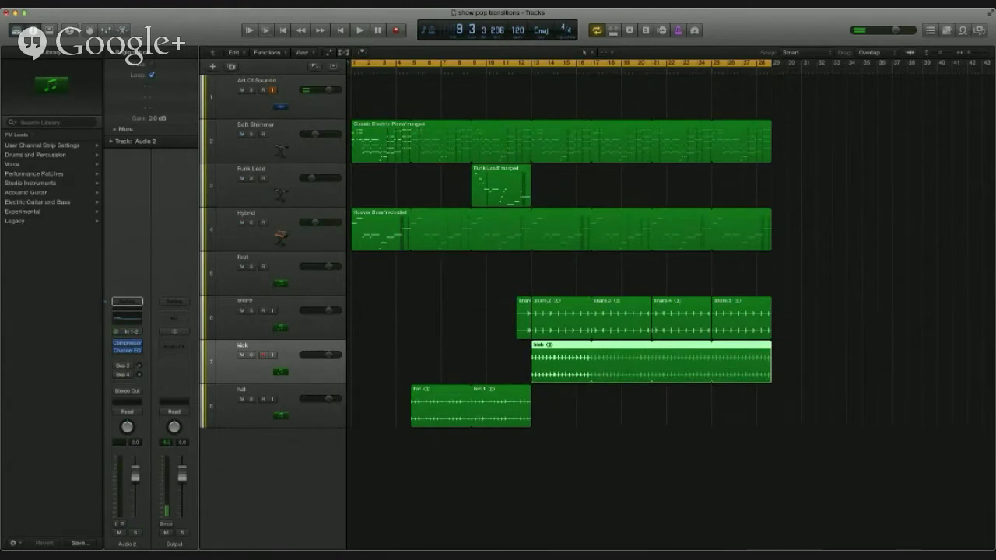
key(s)
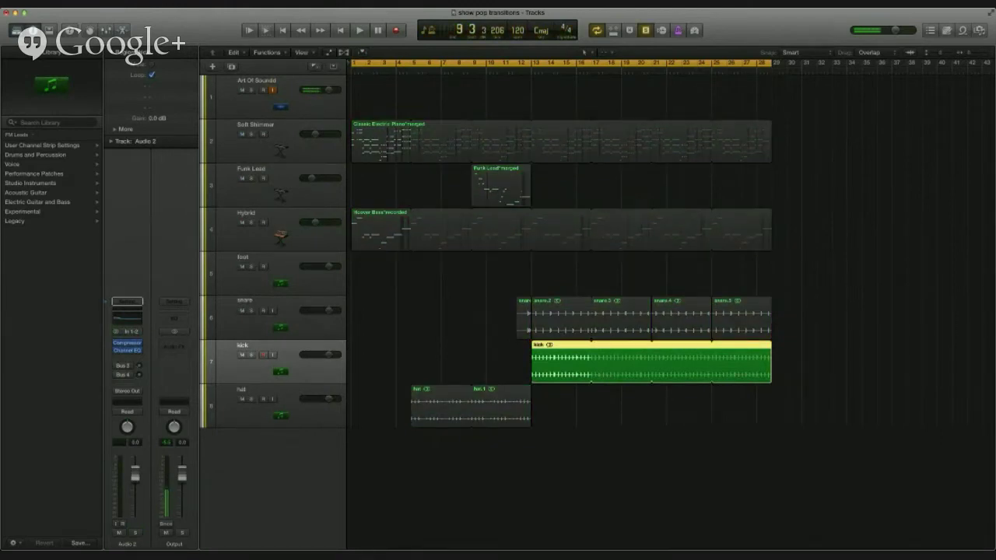
key(space)
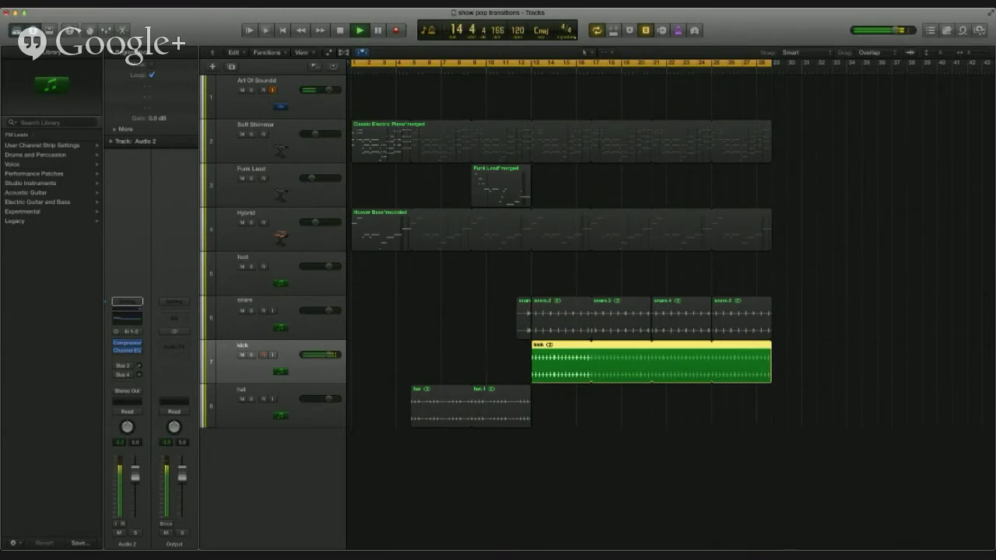
key(space)
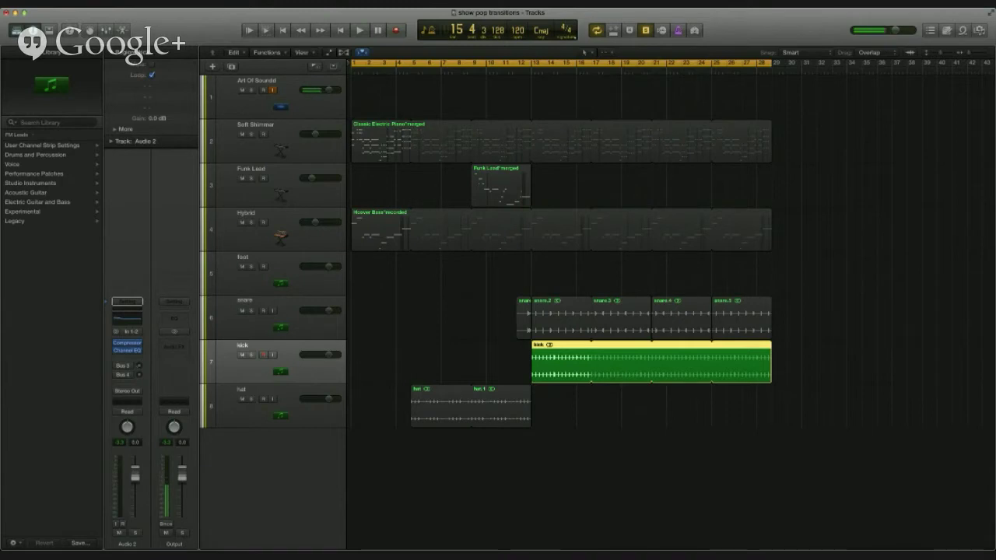
Step: Rename the Hybrid track to Bass and name its region after the track
click(561, 230)
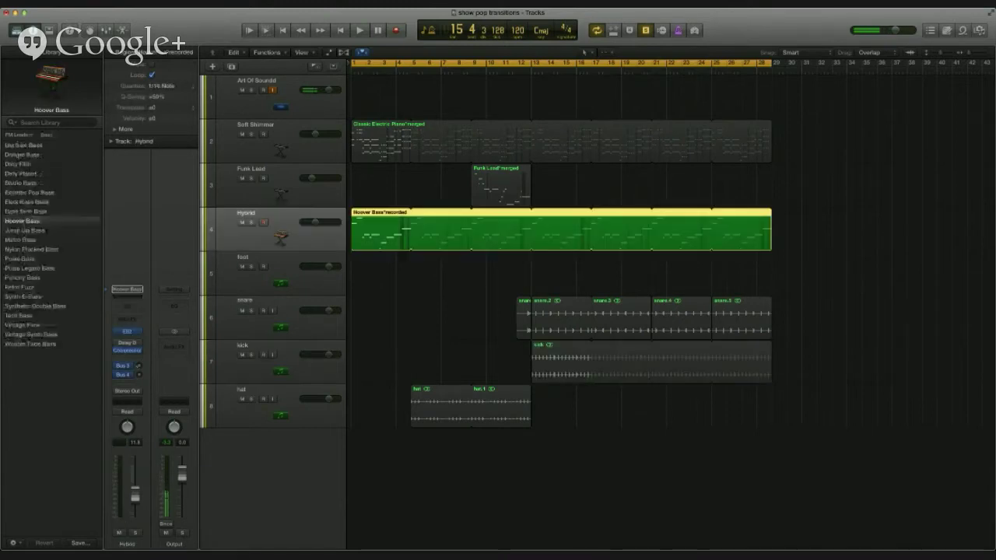
double_click(246, 212)
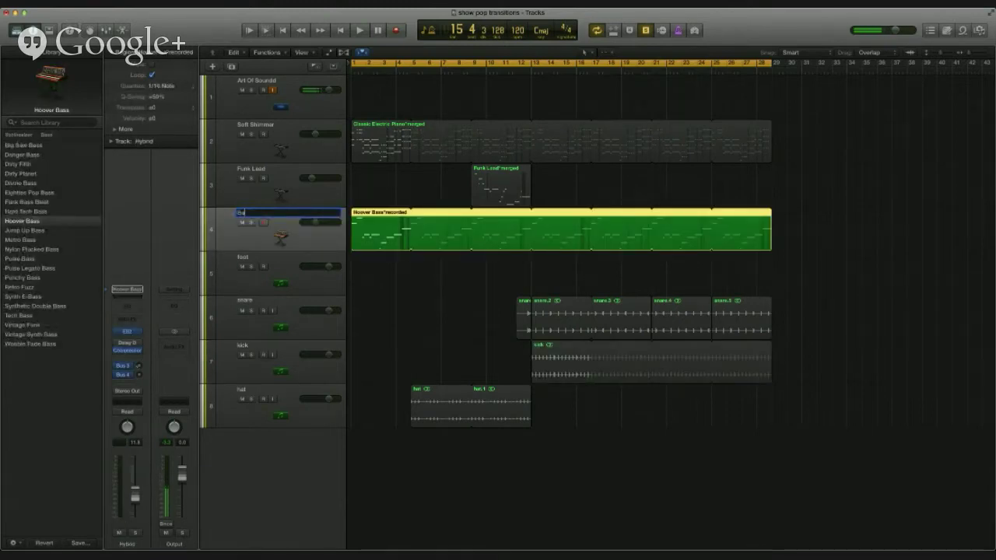
key(Return)
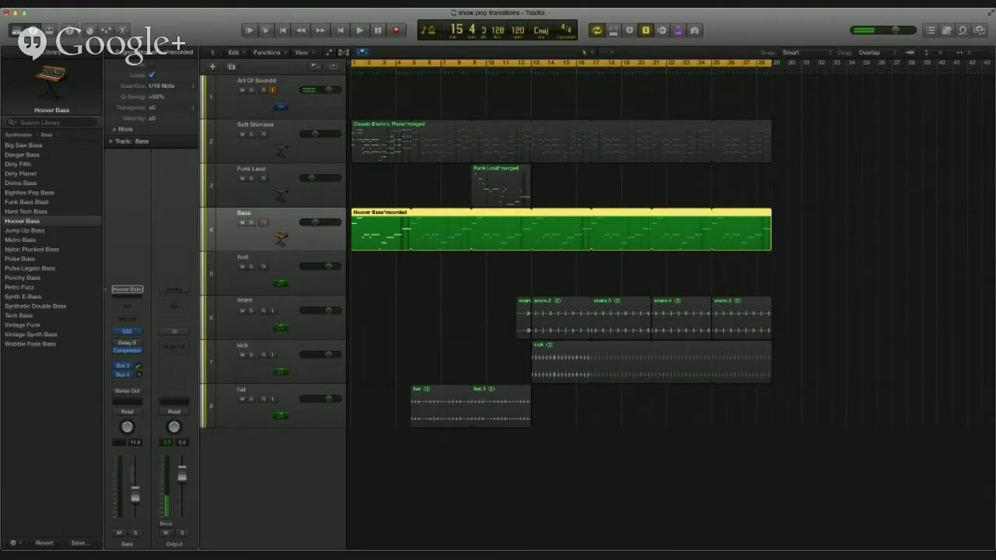
key(alt+shift+n)
Step: Play the soloed Bass region alone, and again together with the kick region
key(space)
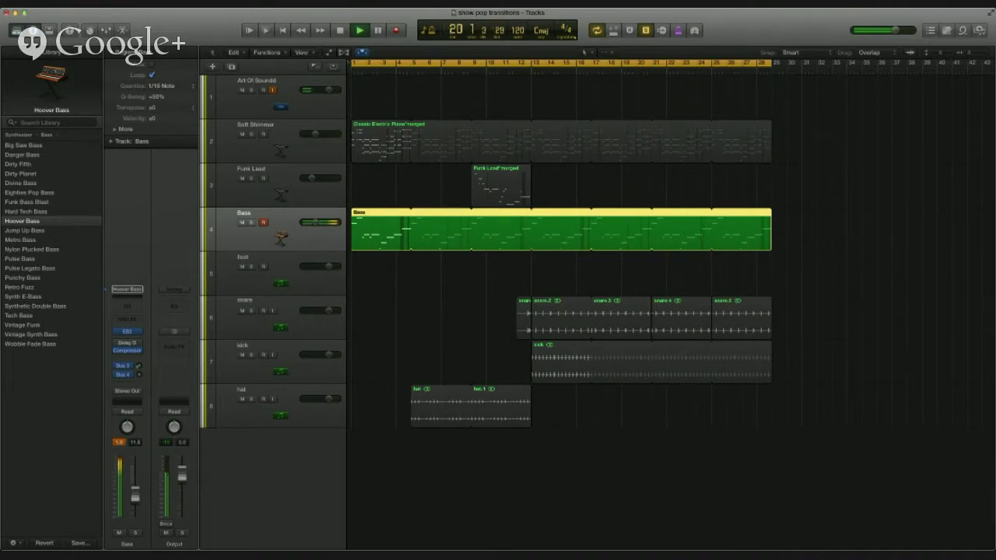
key(space)
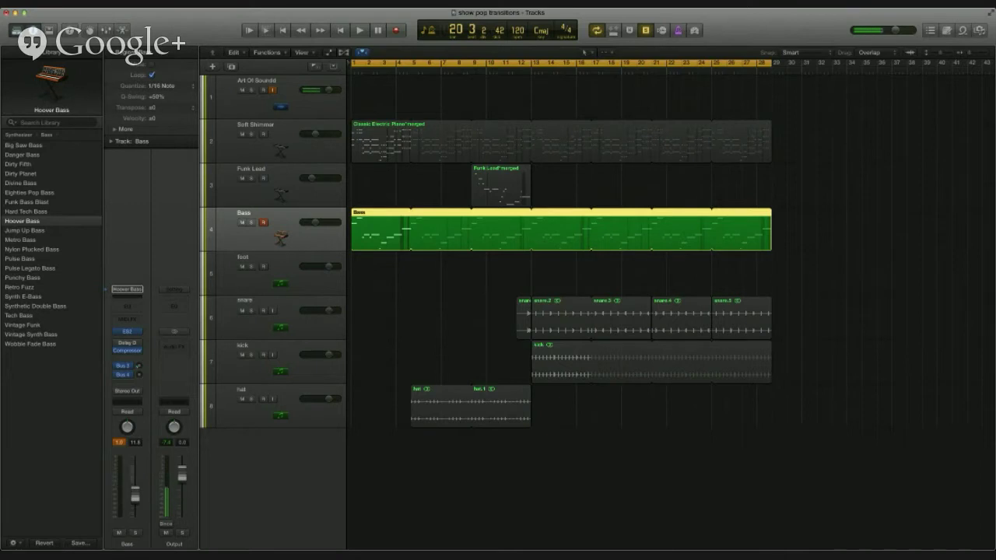
shift+click(651, 361)
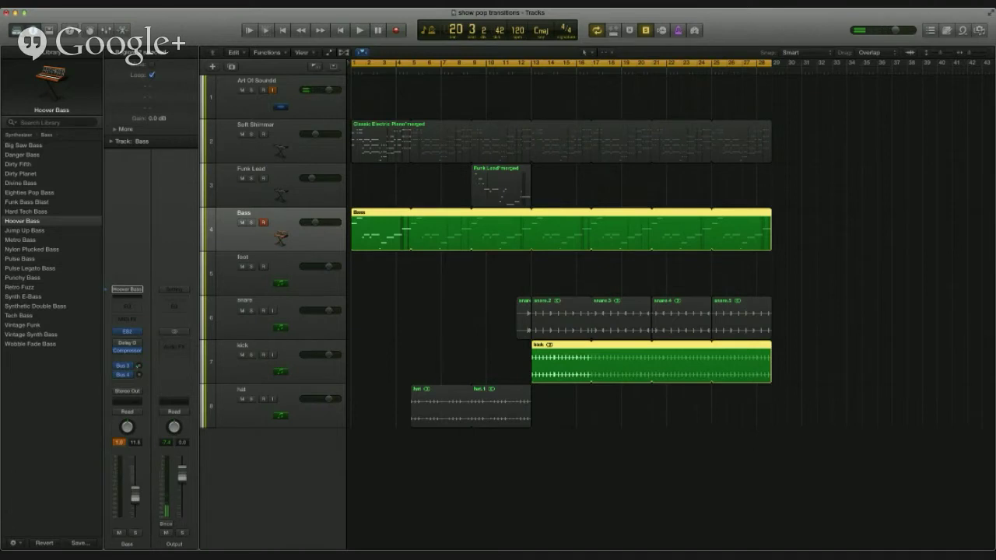
key(space)
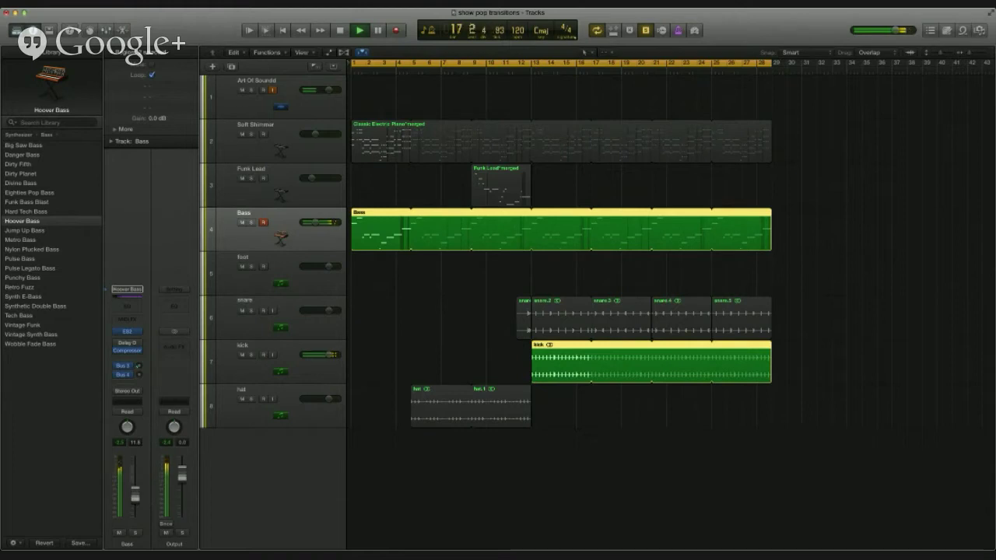
key(space)
Step: Clear the region selection, turn off solo mode, and mute all the tracks
key(super+shift+a)
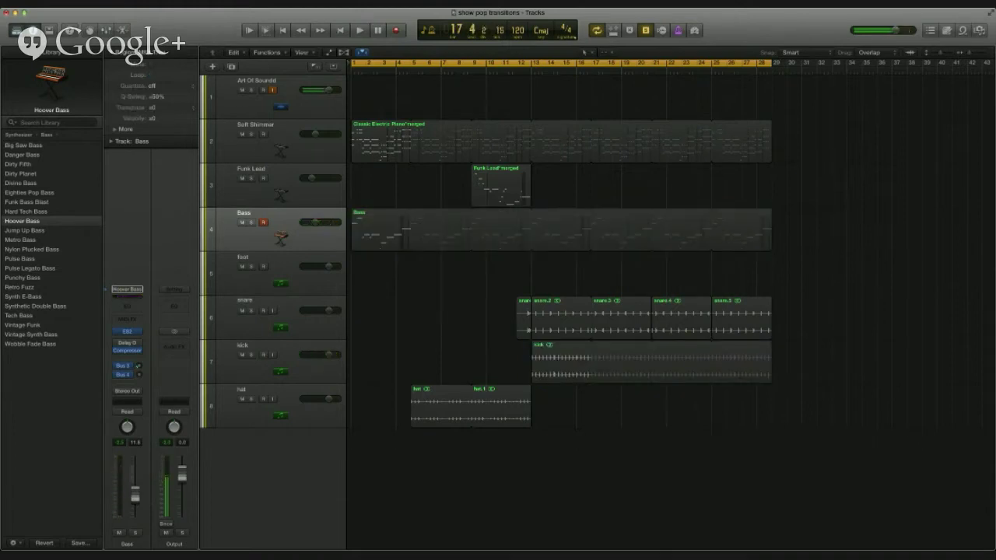
key(super+a)
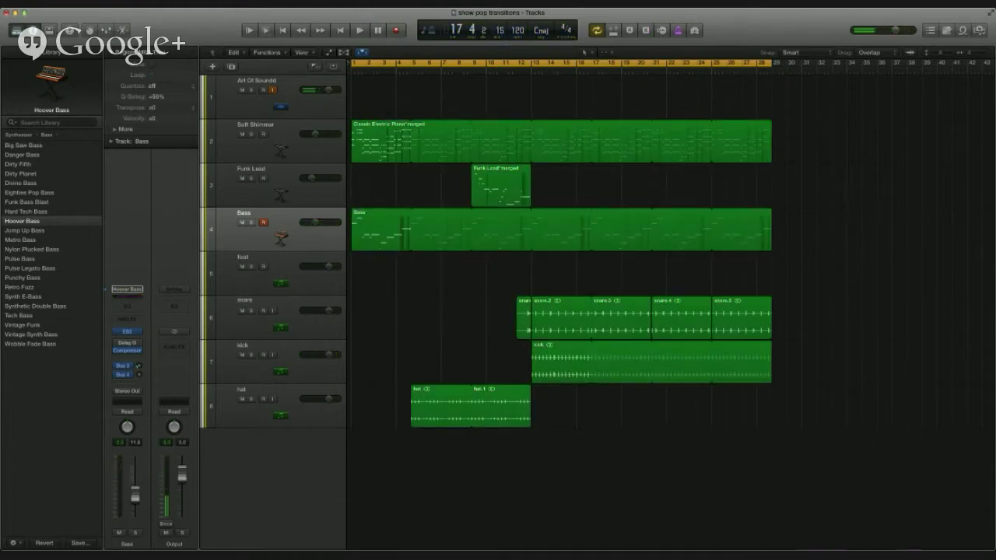
key(m)
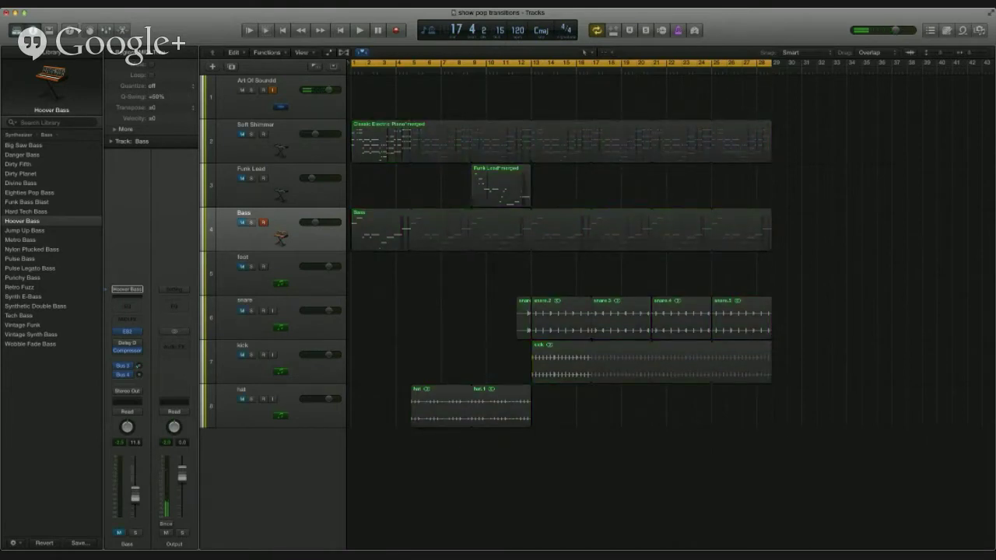
scroll(560, 249, left, 1)
scroll(560, 249, right, 1)
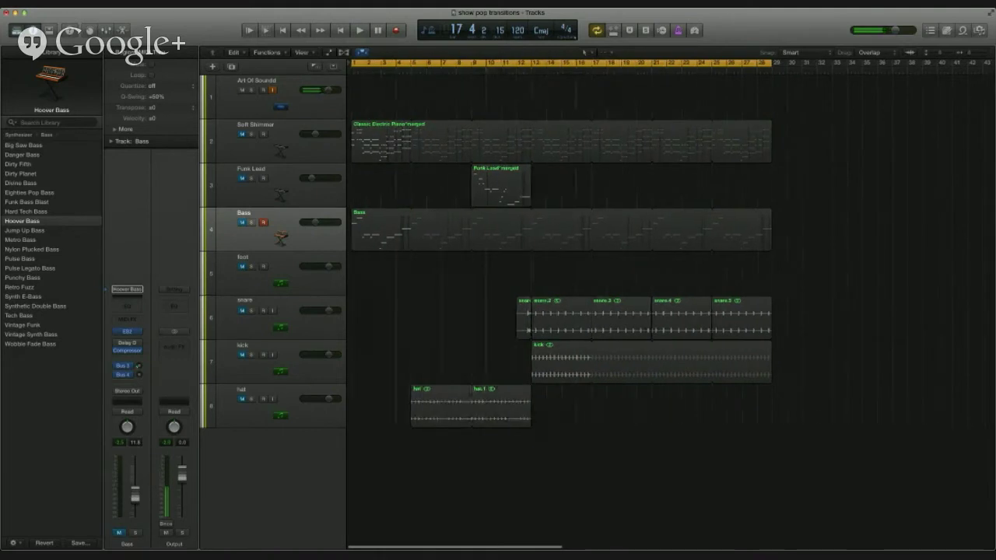
Step: Select the Bass track and its looped region, unmute the track, and audition it from bar 13
click(265, 97)
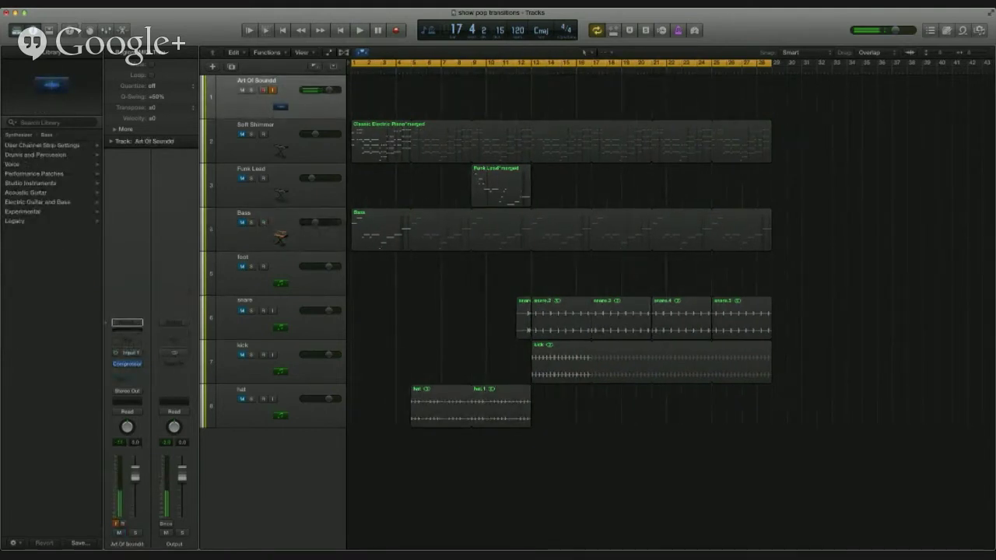
click(264, 274)
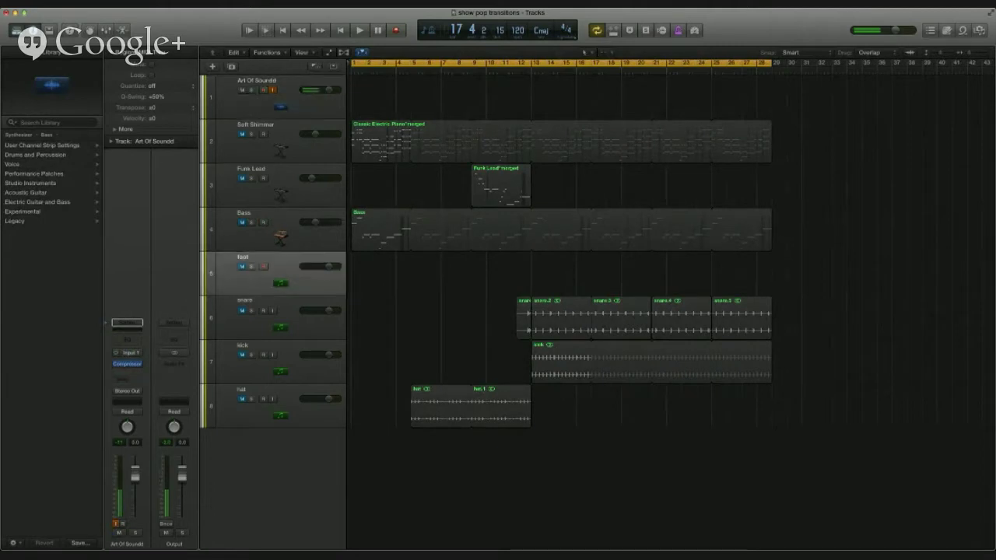
click(264, 229)
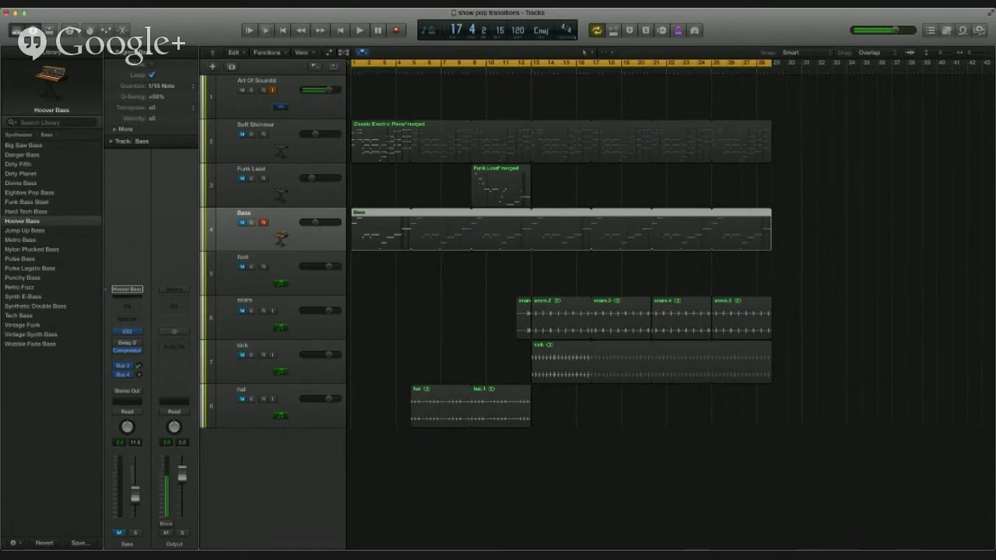
click(560, 234)
key(space)
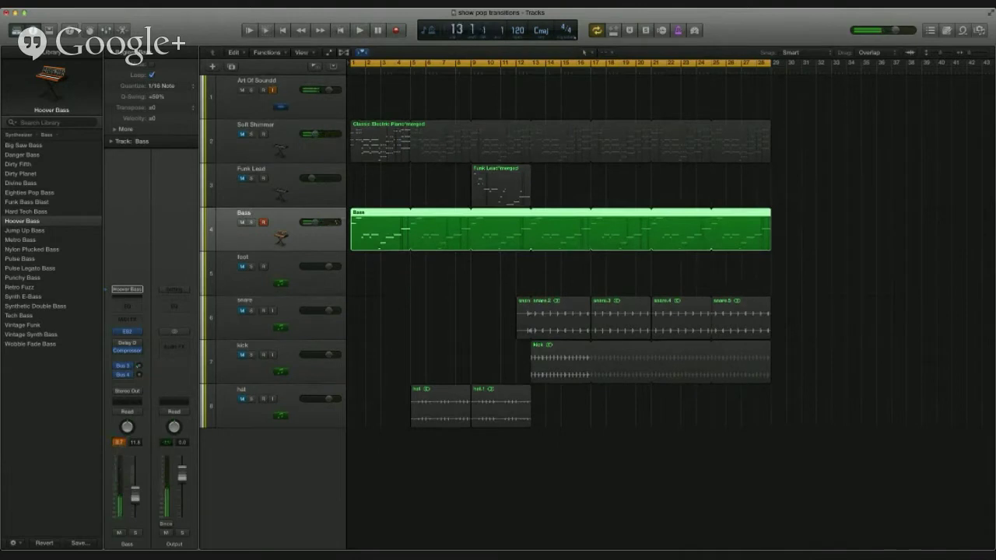
key(space)
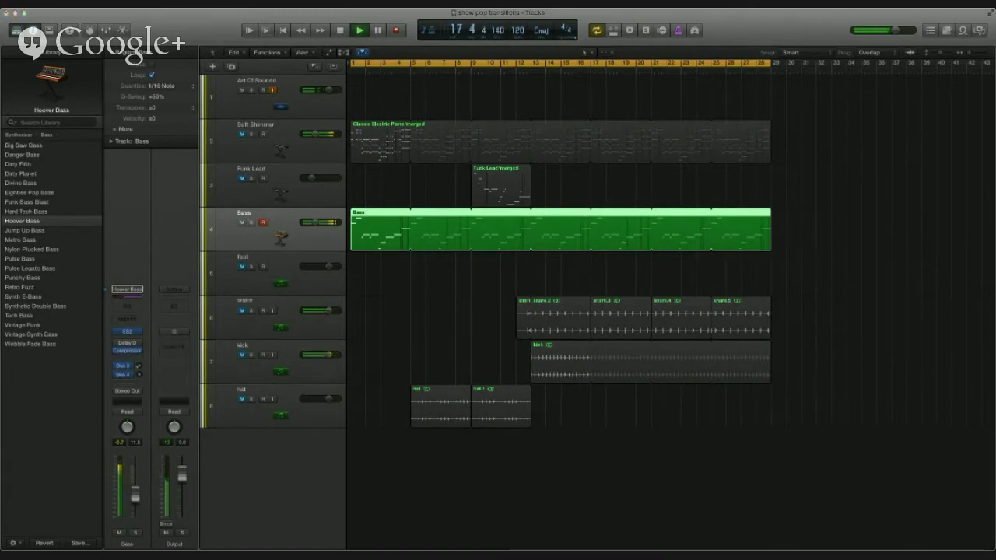
key(space)
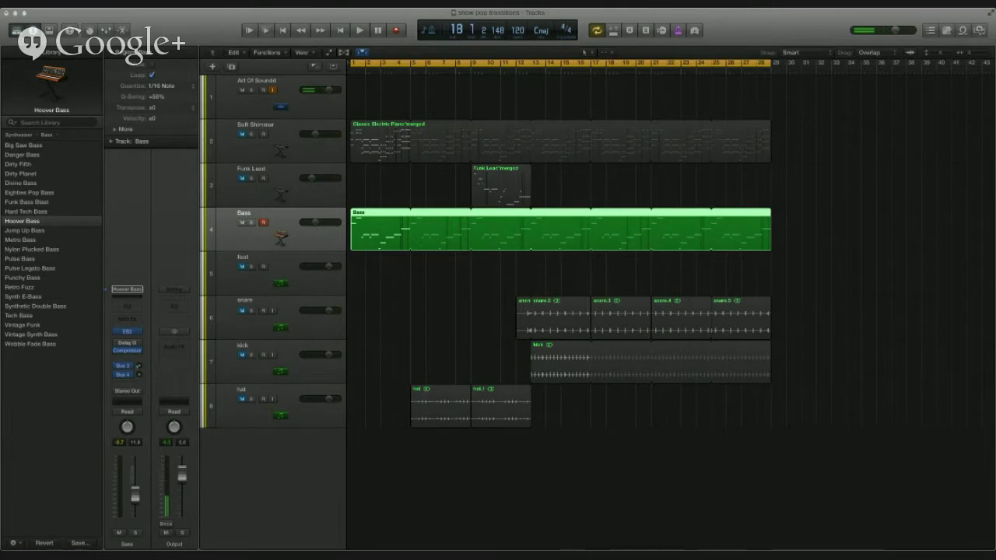
Step: Continue the Bass playback from bar 18, clear the region selection while it plays, and stop it
key(space)
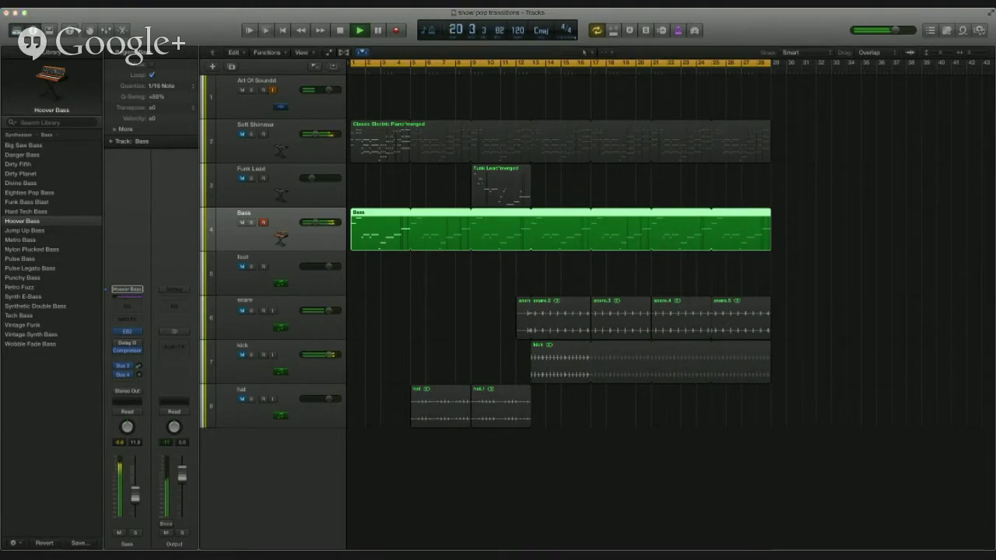
key(super+shift+a)
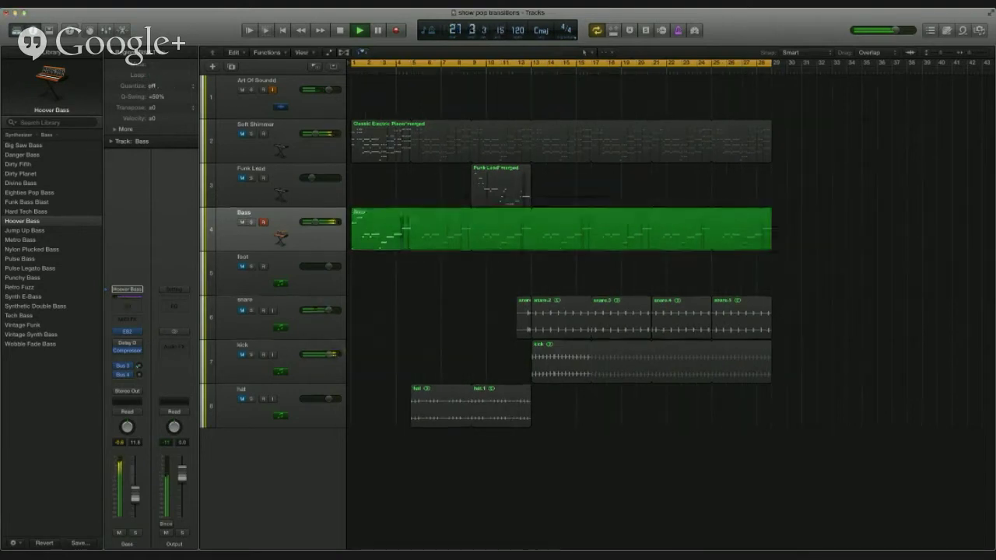
key(space)
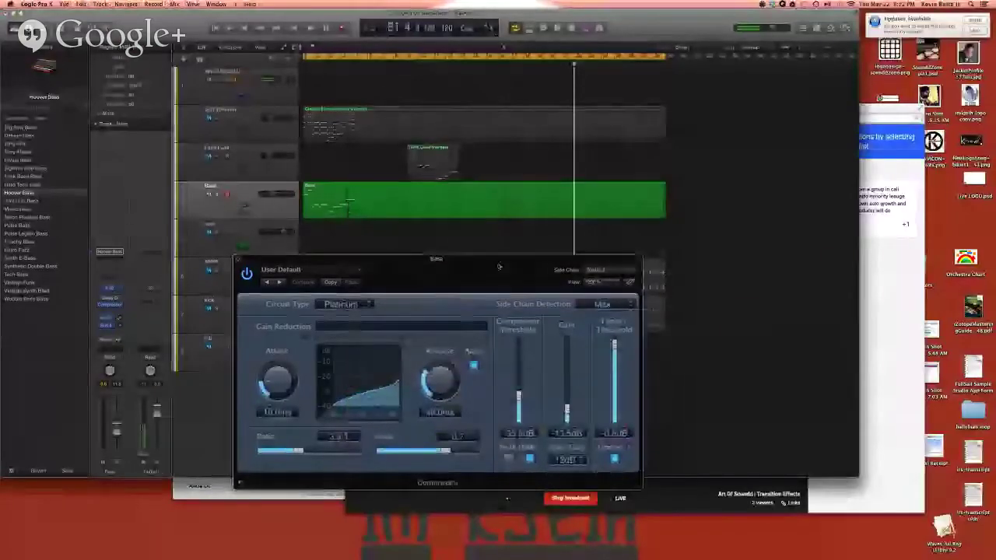
Step: Move the Bass compressor window below the Bass region and open its Side Chain source list
drag(499, 266, 589, 199)
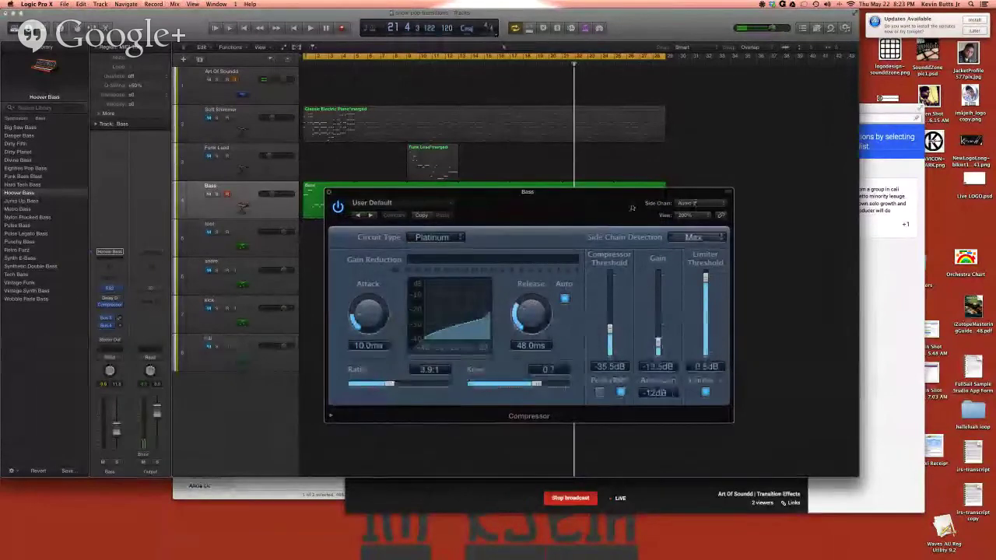
drag(631, 208, 605, 253)
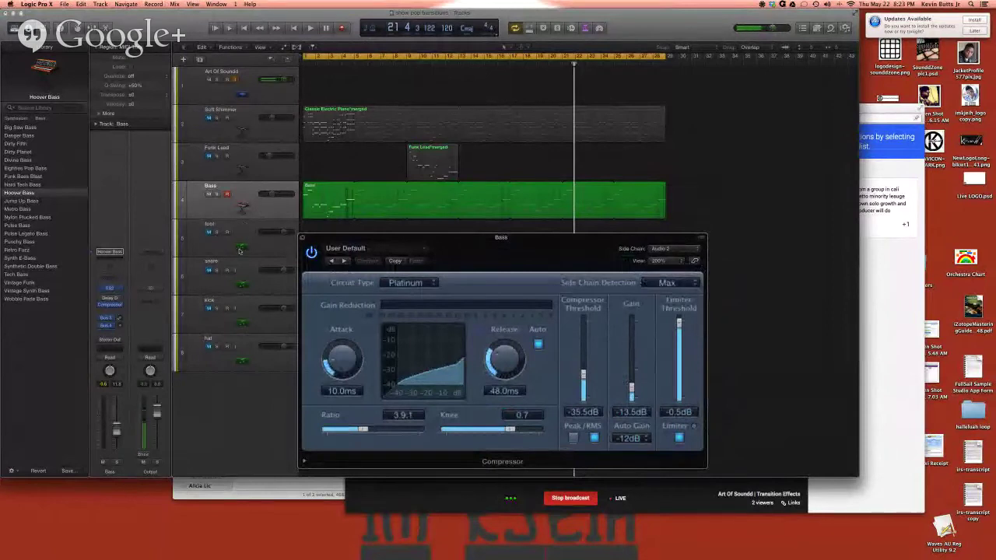
click(672, 249)
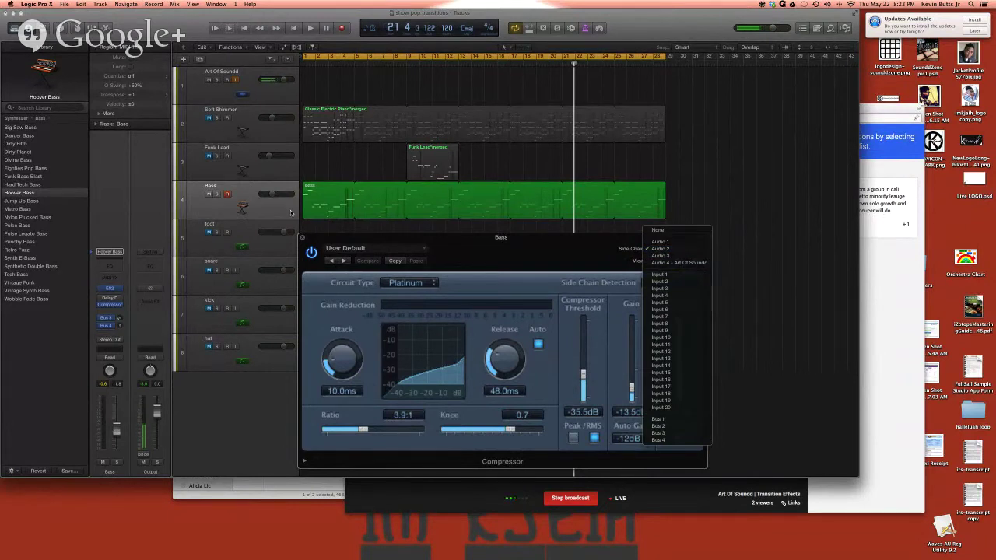
Step: Play from about bar 13, set the Bass compressor's threshold to -35.0 dB, stop playback, and close the compressor
click(462, 65)
click(465, 65)
key(space)
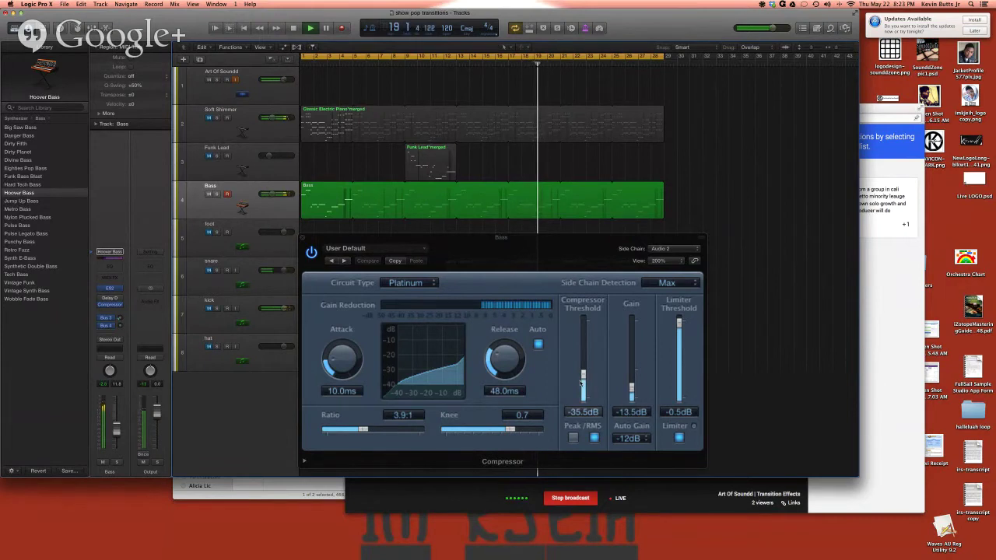
mouse_move(580, 383)
mouse_down()
mouse_move(585, 326)
mouse_move(584, 375)
mouse_up()
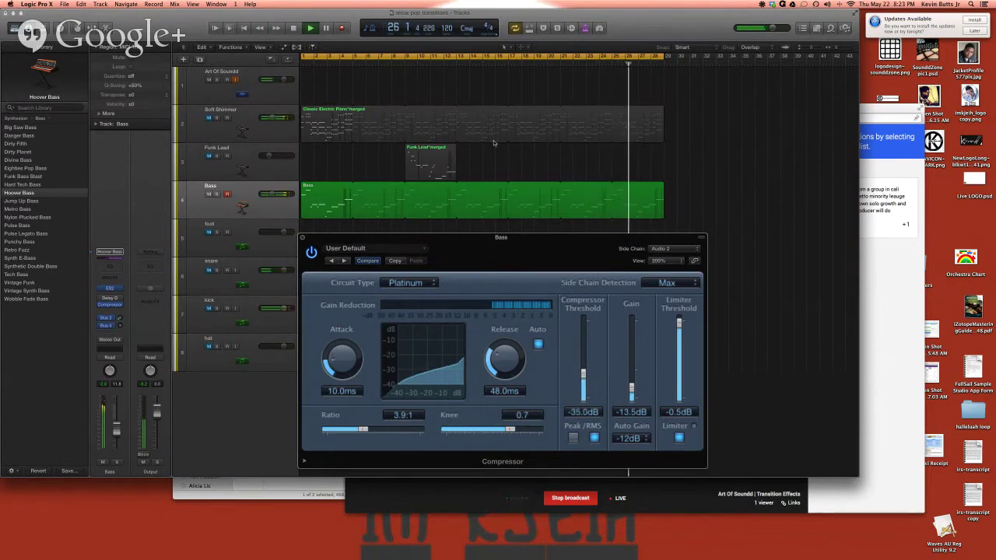
click(486, 152)
key(space)
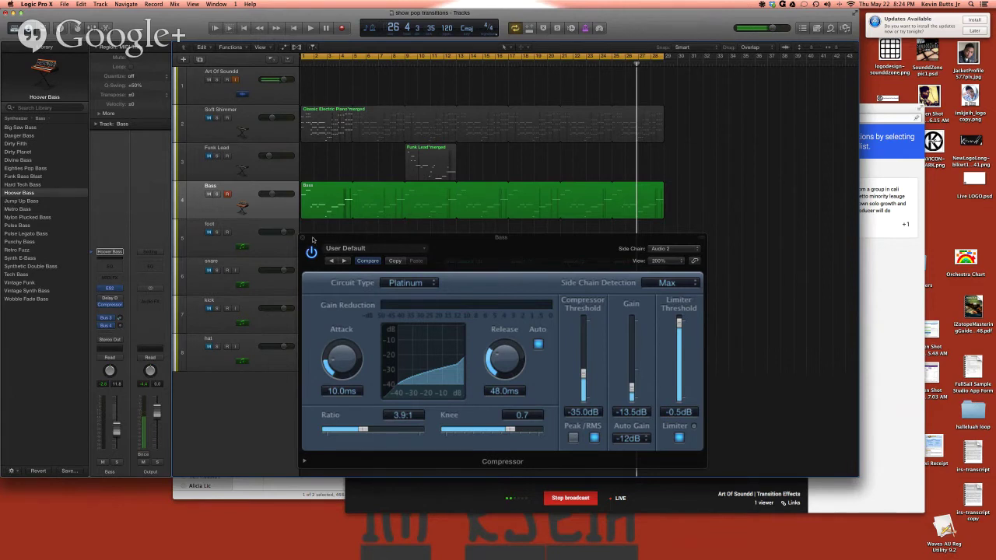
drag(312, 238, 513, 243)
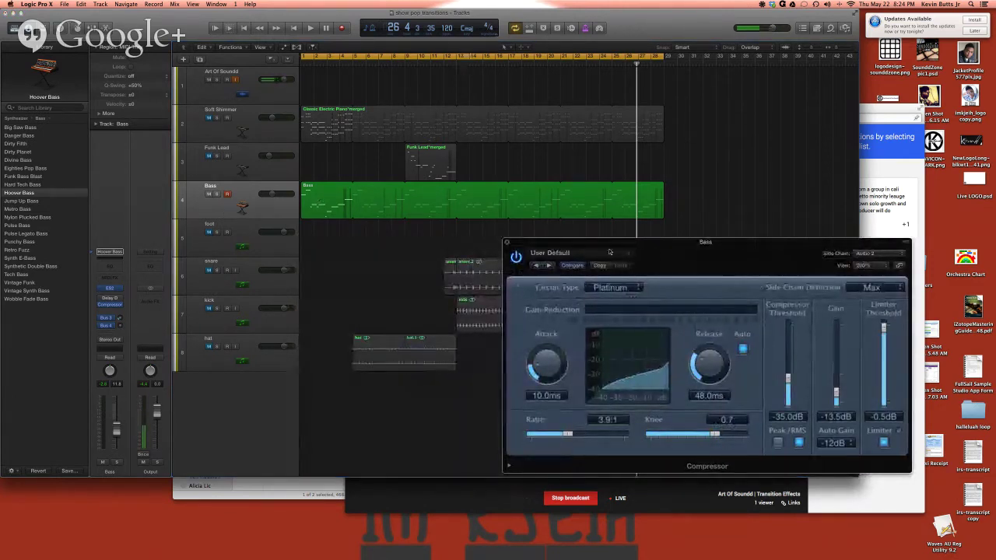
click(507, 243)
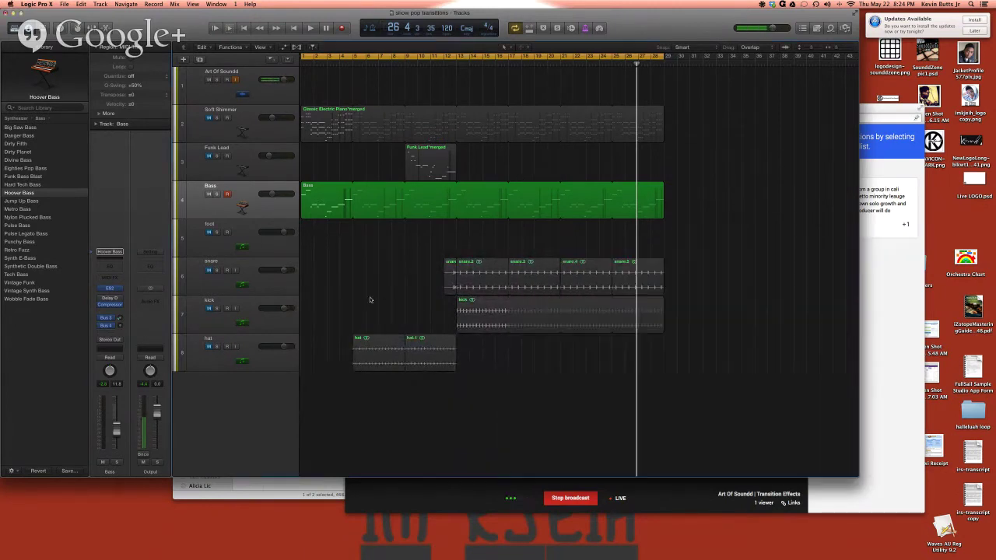
Step: Start playback from the beginning of the song and unmute all the remaining muted tracks
key(Return)
key(space)
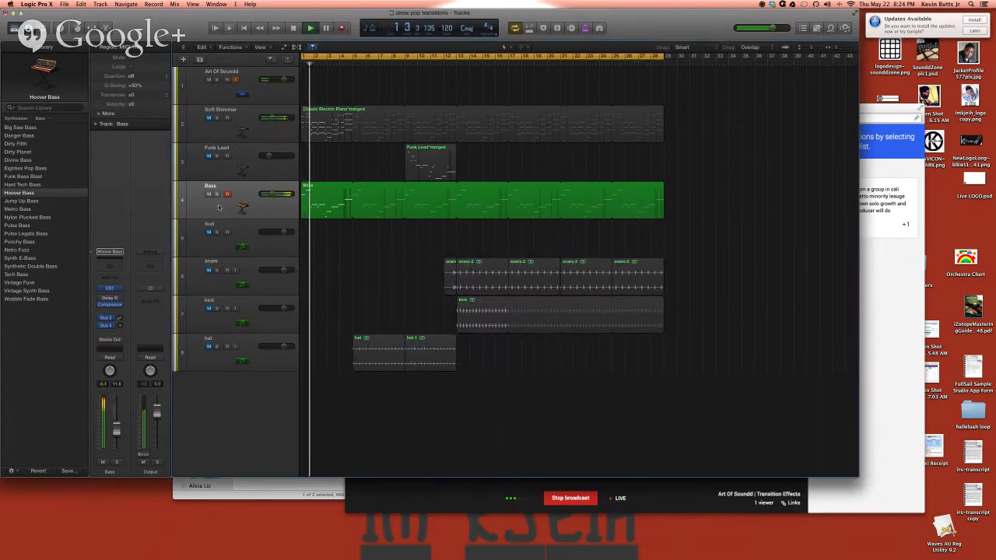
drag(204, 114, 240, 320)
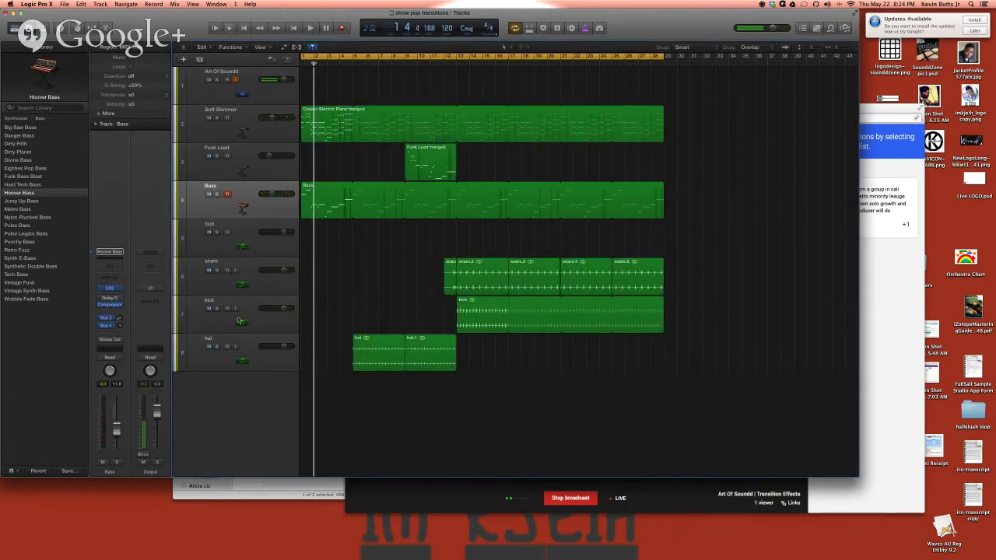
Step: Select the foot track, view its Battery 4 instrument, and close the instrument window again
click(249, 228)
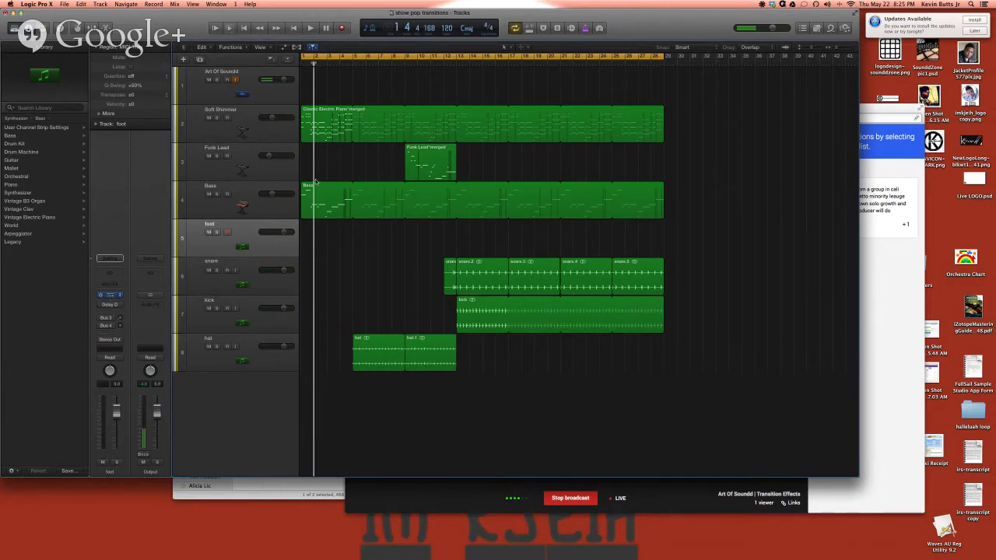
key(v)
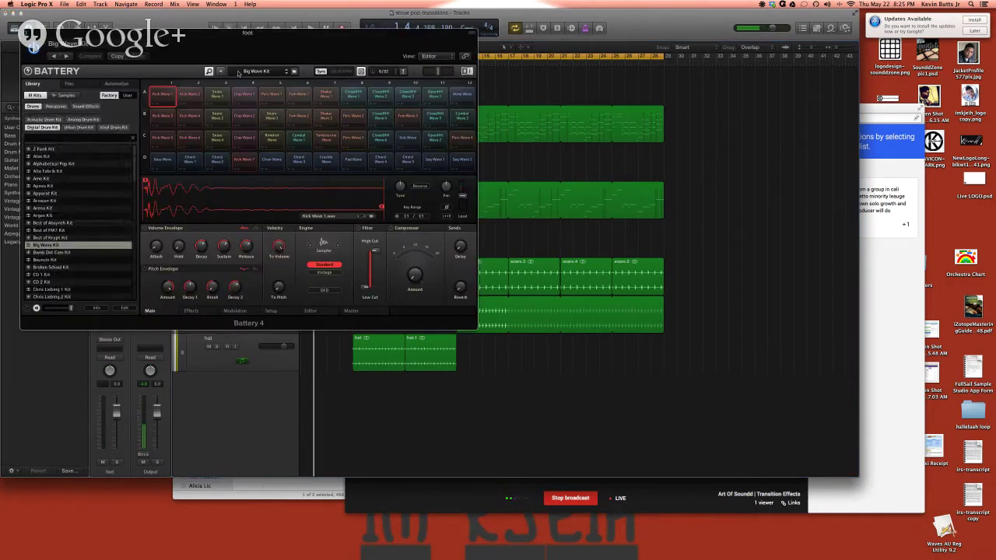
key(v)
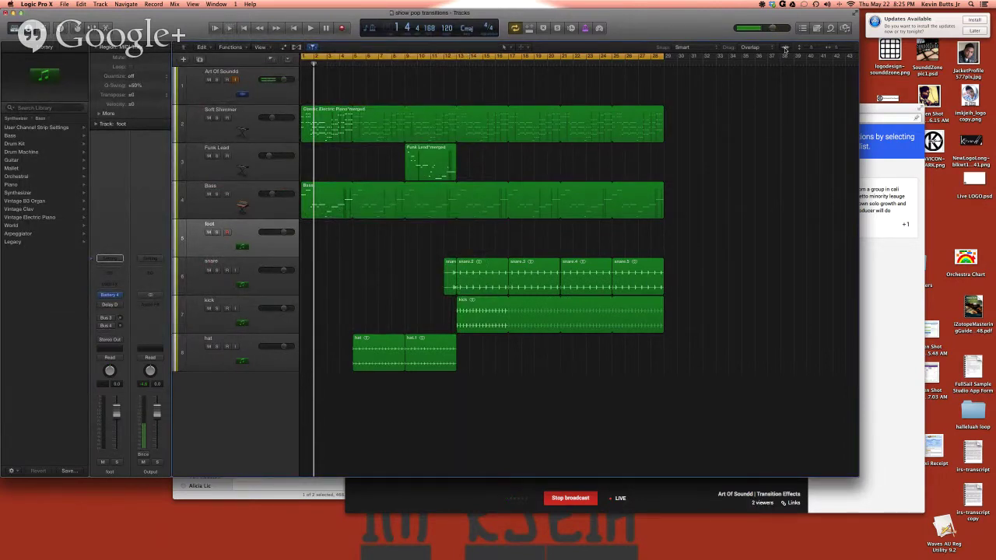
Step: Enlarge the waveforms in the audio regions and examine the snare, kick and hat transition around bar 13
drag(784, 48, 784, 51)
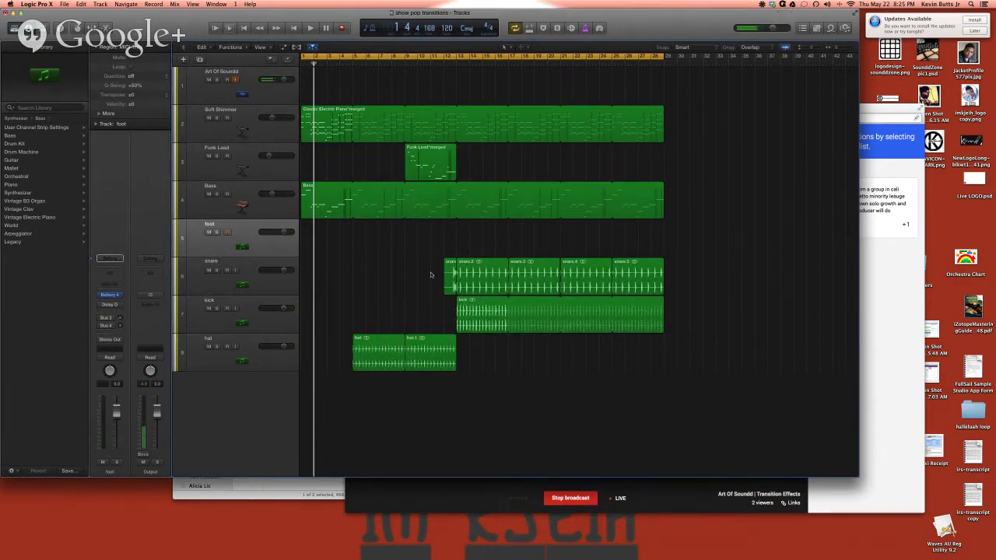
scroll(431, 275, up, 5)
scroll(431, 274, left, 3)
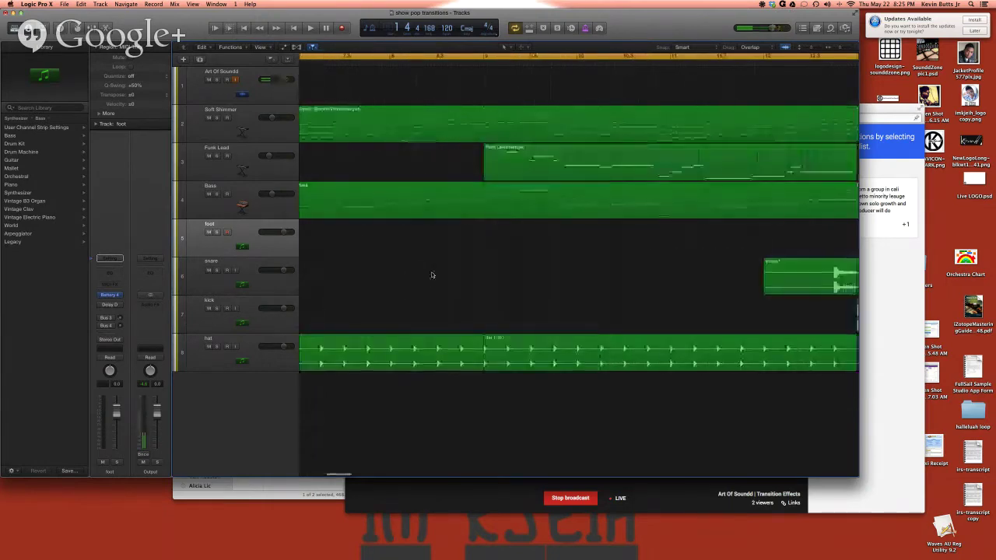
scroll(431, 275, left, 4)
scroll(431, 275, up, 2)
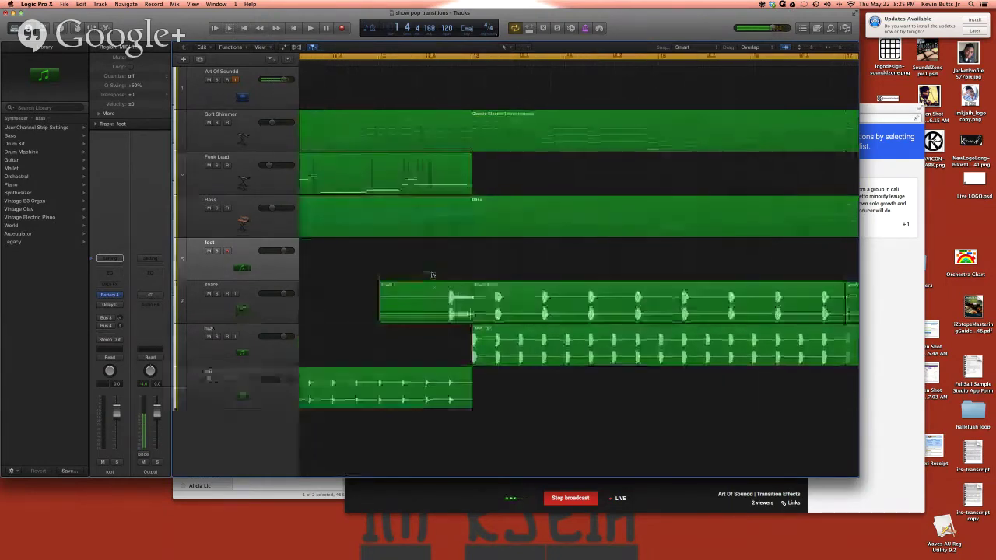
scroll(431, 274, up, 2)
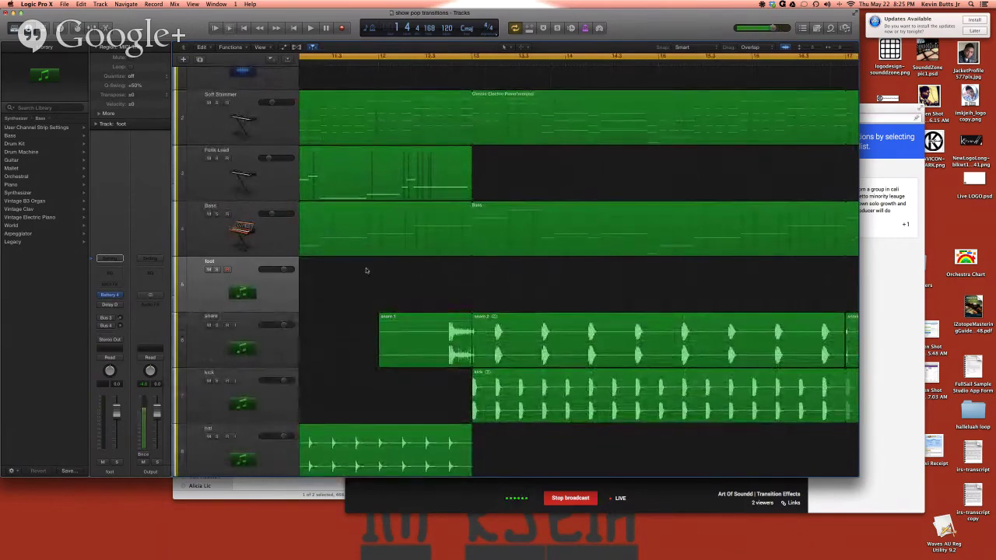
scroll(366, 271, down, 3)
scroll(365, 271, down, 1)
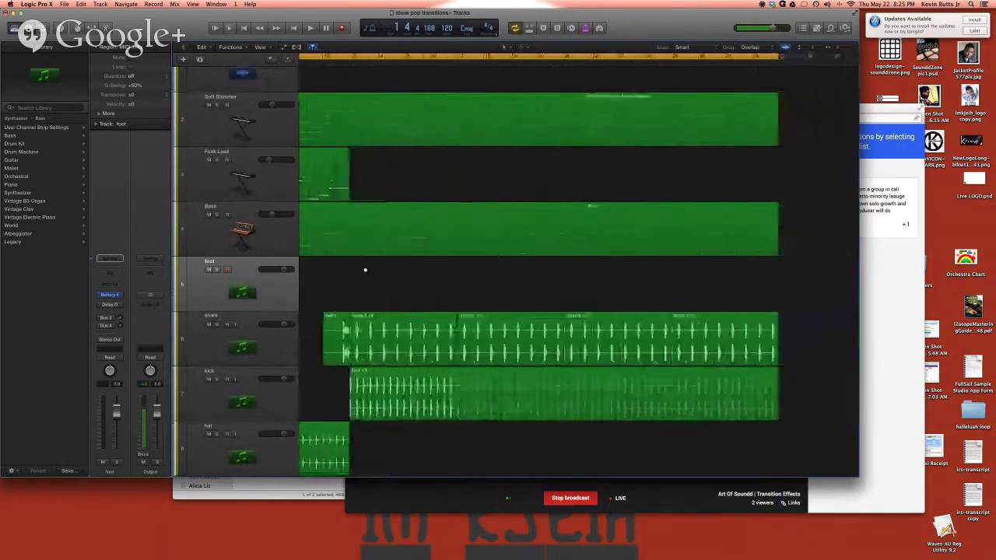
Step: Switch the transport display to the detailed layout with time, locators, sample rate and MIDI activity, and return to bar 1
click(371, 28)
click(389, 80)
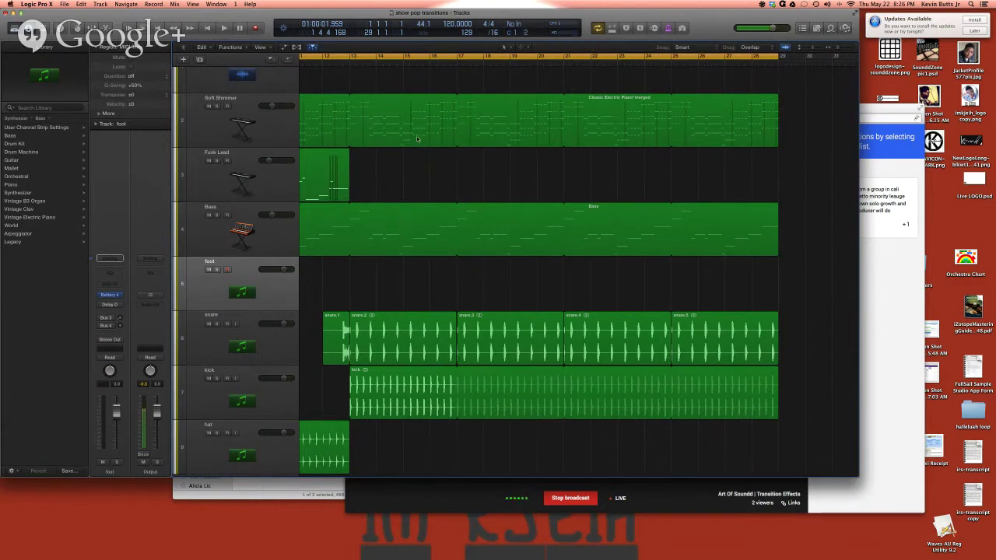
scroll(456, 215, left, 5)
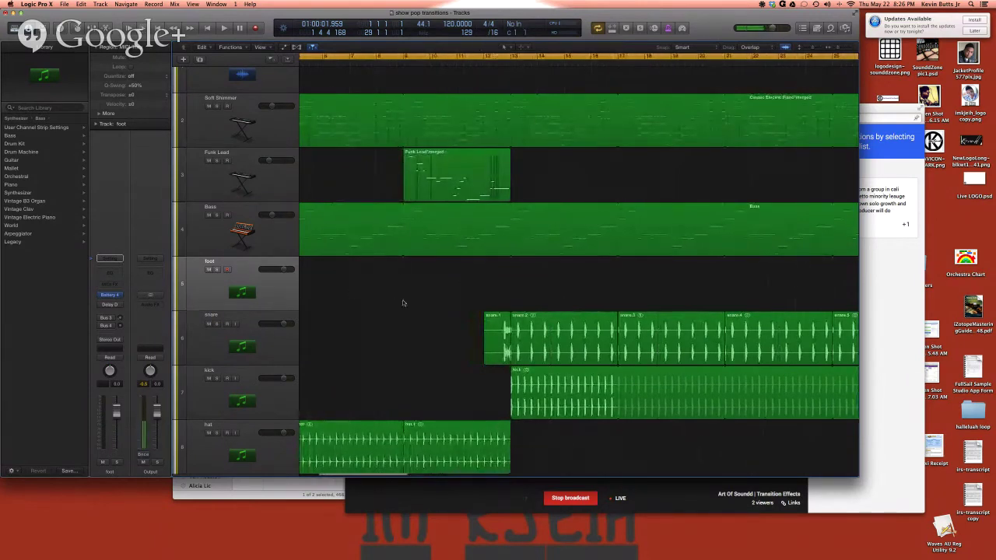
scroll(403, 354, left, 4)
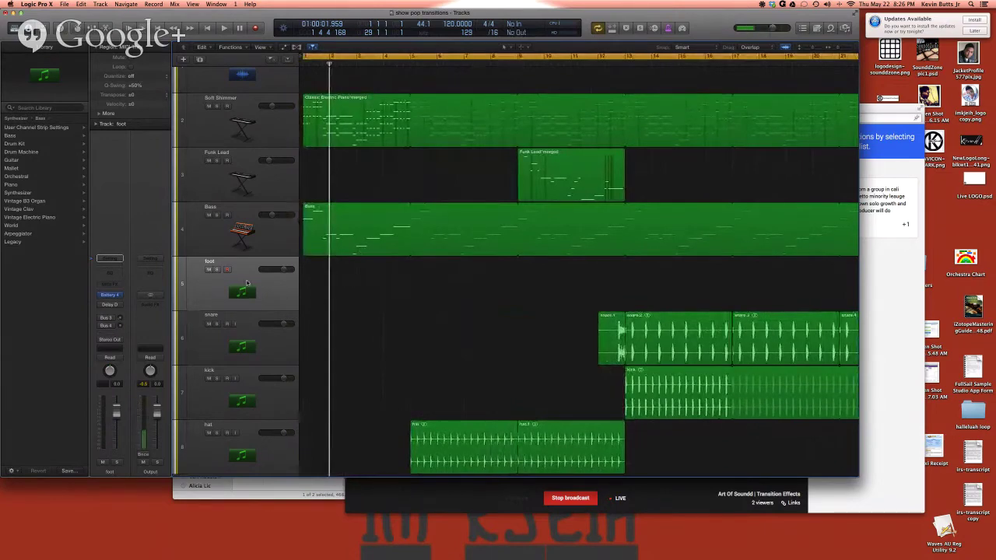
Step: Open the foot track's Battery 4 instrument, move its window clear of the track headers, and play the song from about bar 13
click(112, 296)
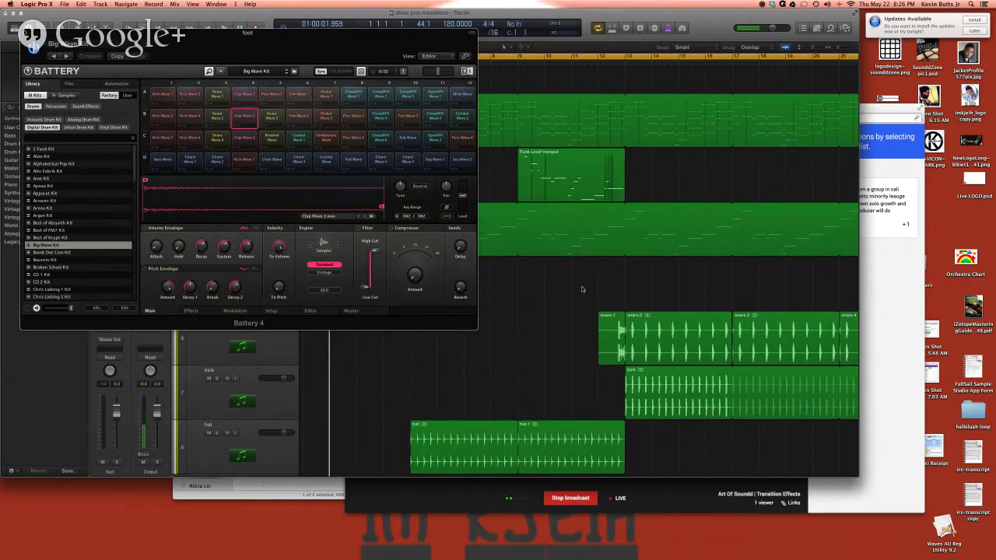
scroll(602, 282, down, 3)
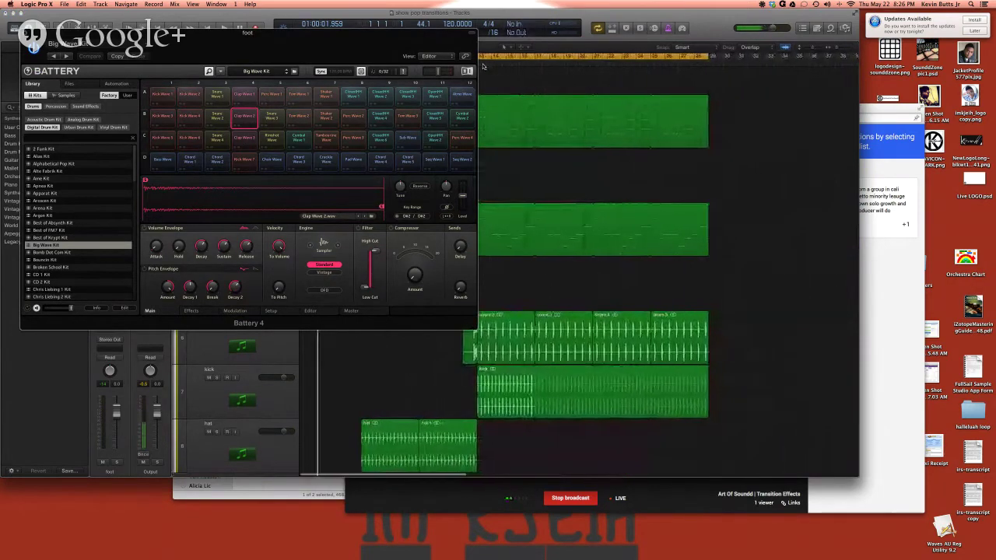
drag(427, 33, 399, 24)
click(464, 60)
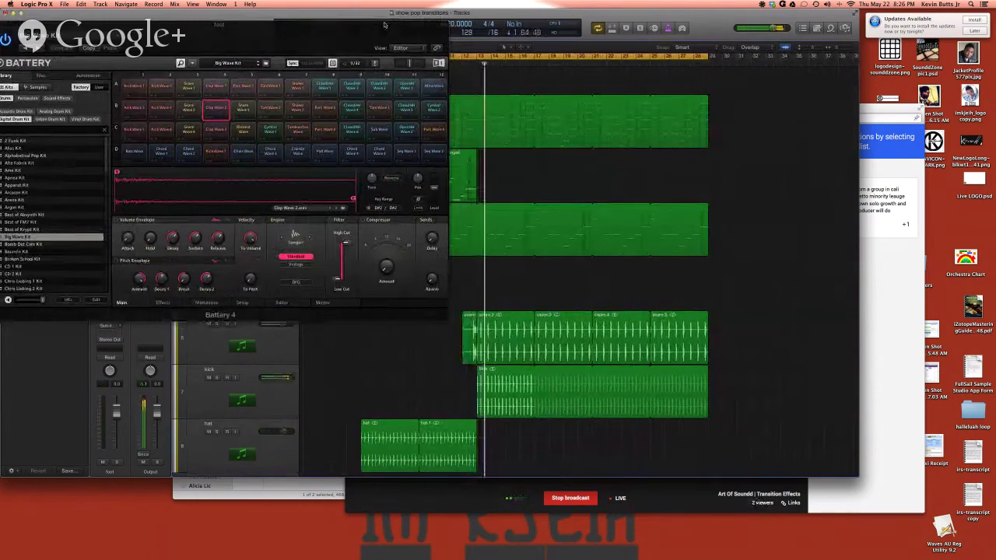
drag(350, 24, 960, 48)
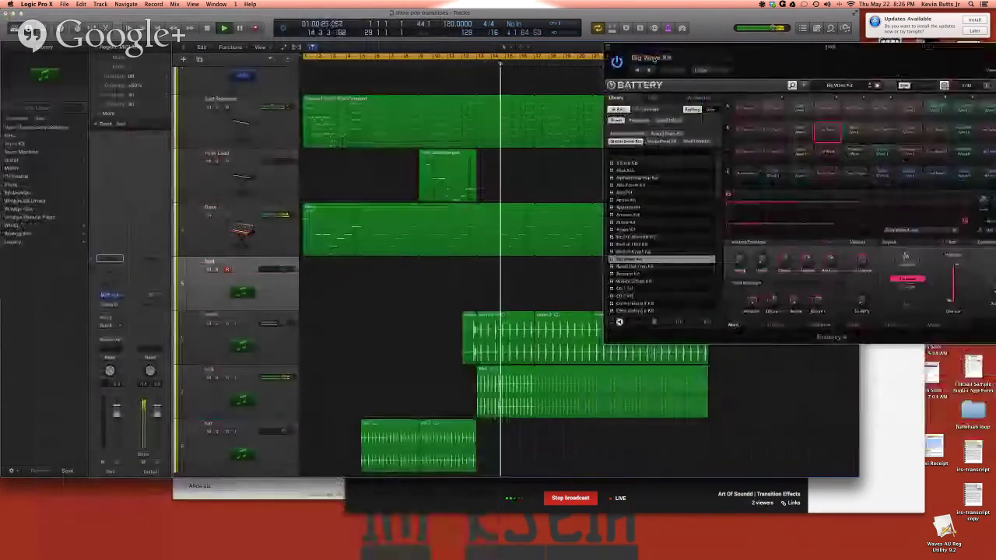
click(349, 62)
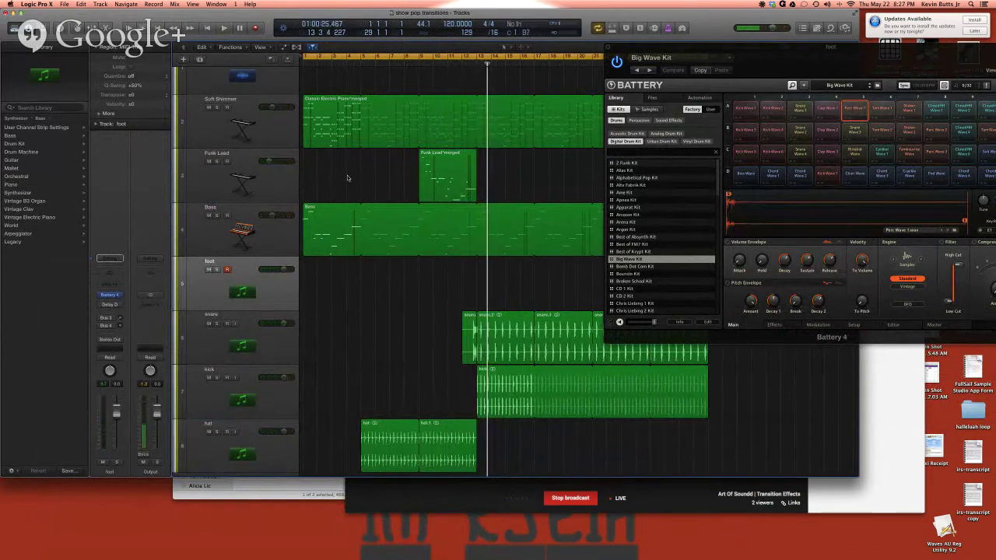
Step: Record a Battery percussion part on the foot track across bars 9 to 13 and quantize it to 1/16 notes
double_click(382, 66)
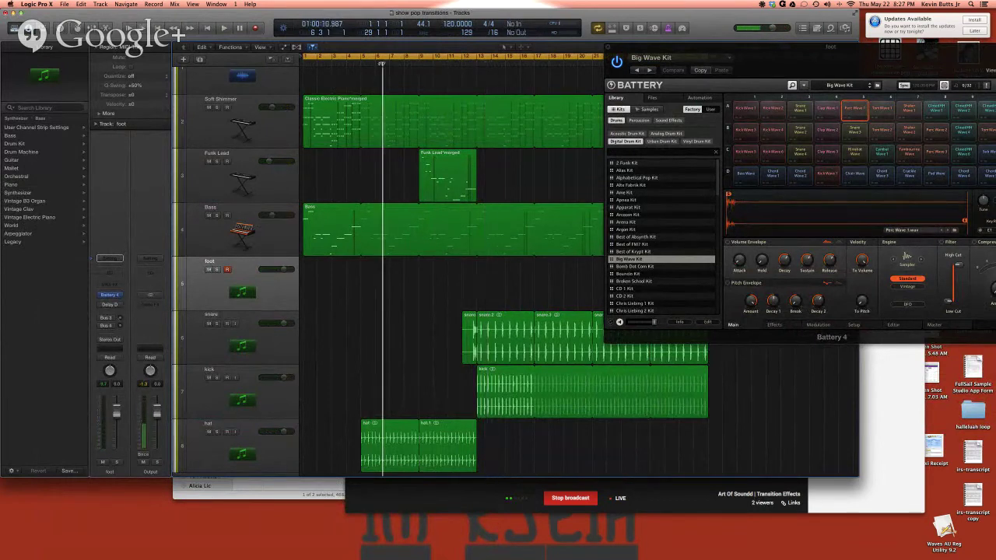
key(r)
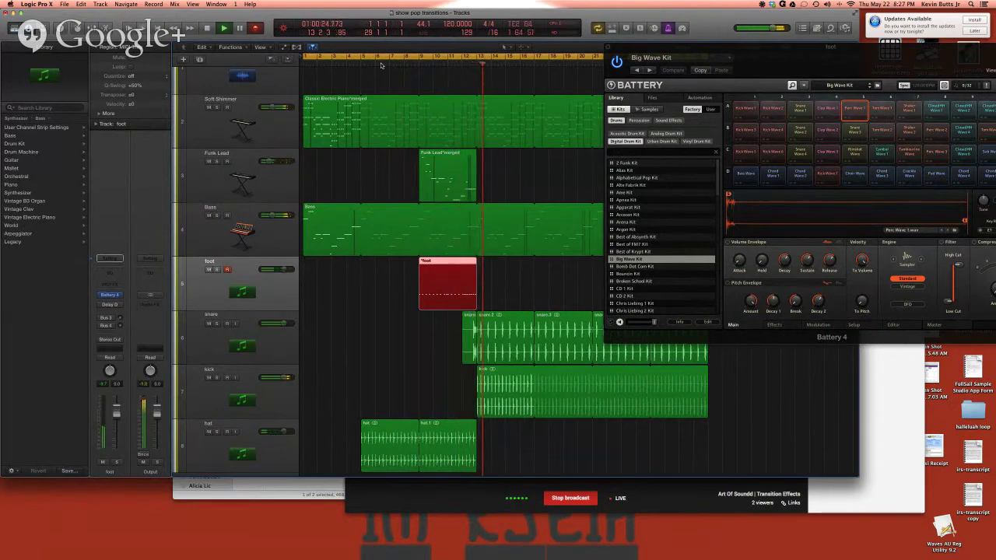
key(space)
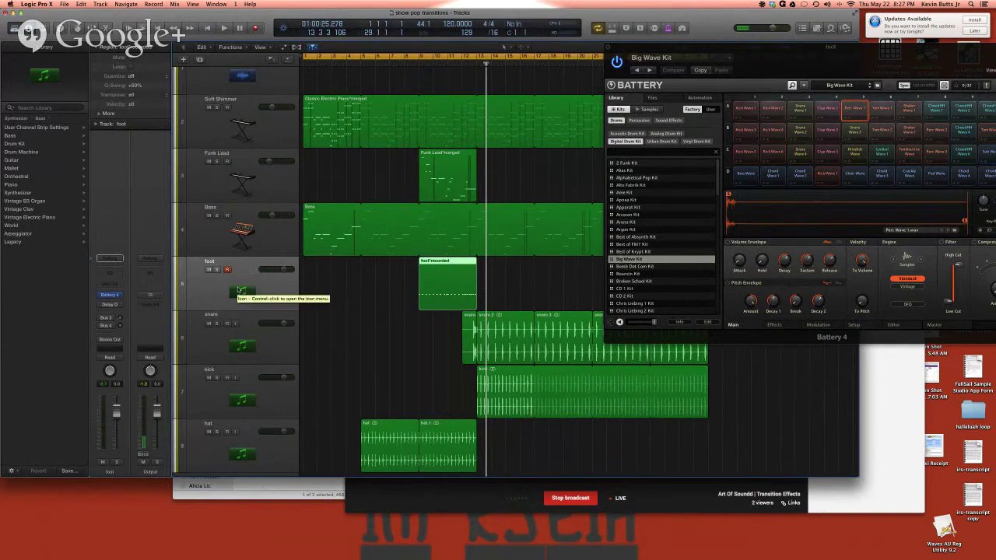
click(139, 78)
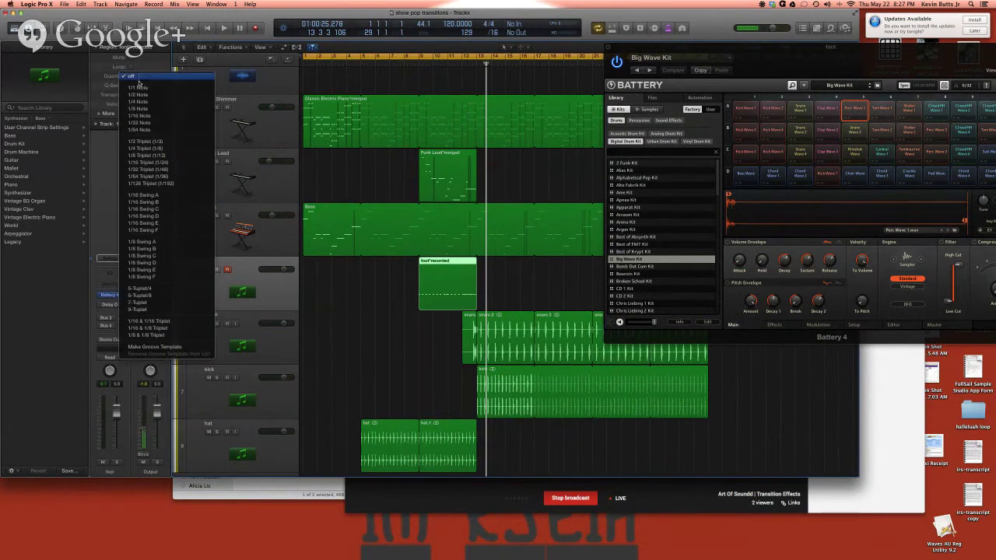
click(160, 116)
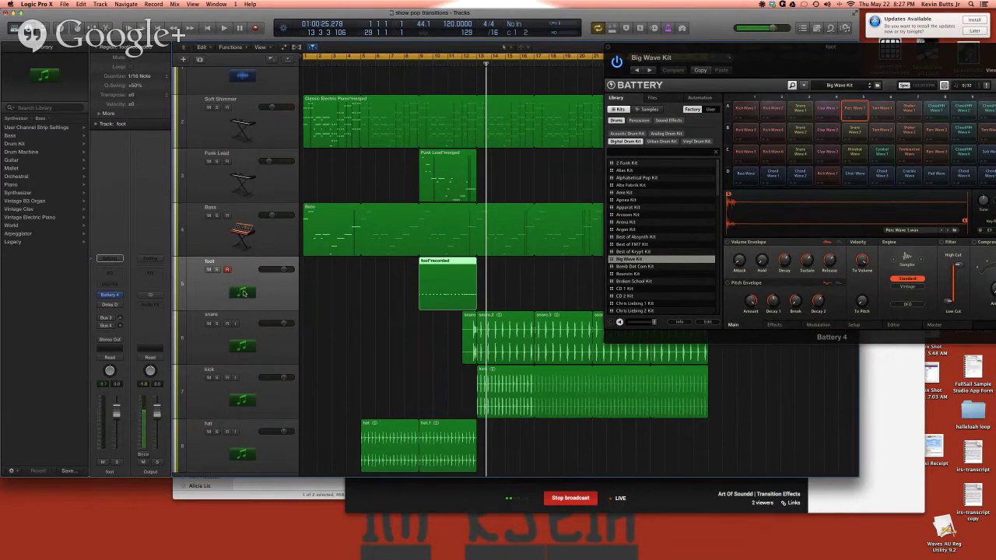
Step: Rename the foot track as Battery
double_click(208, 262)
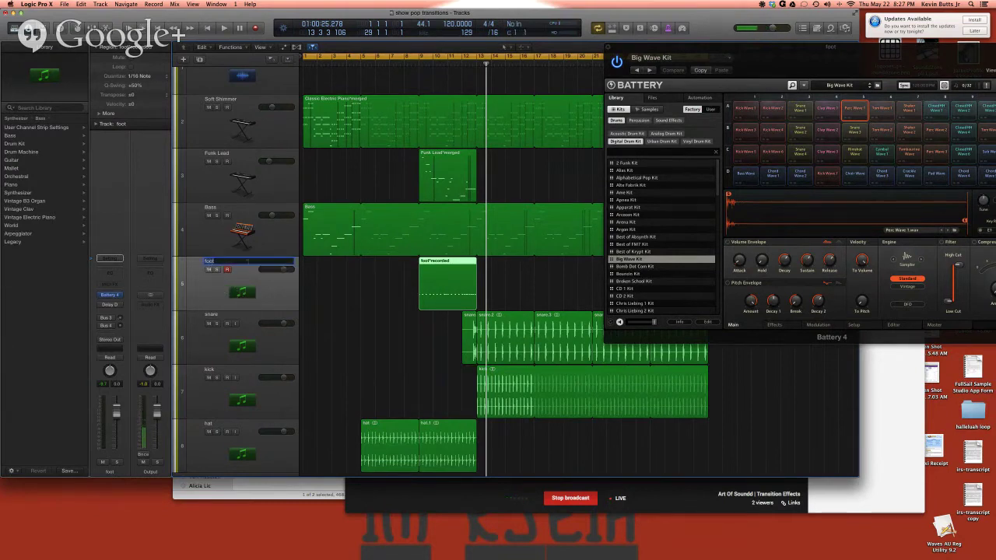
text(Battery)
key(Return)
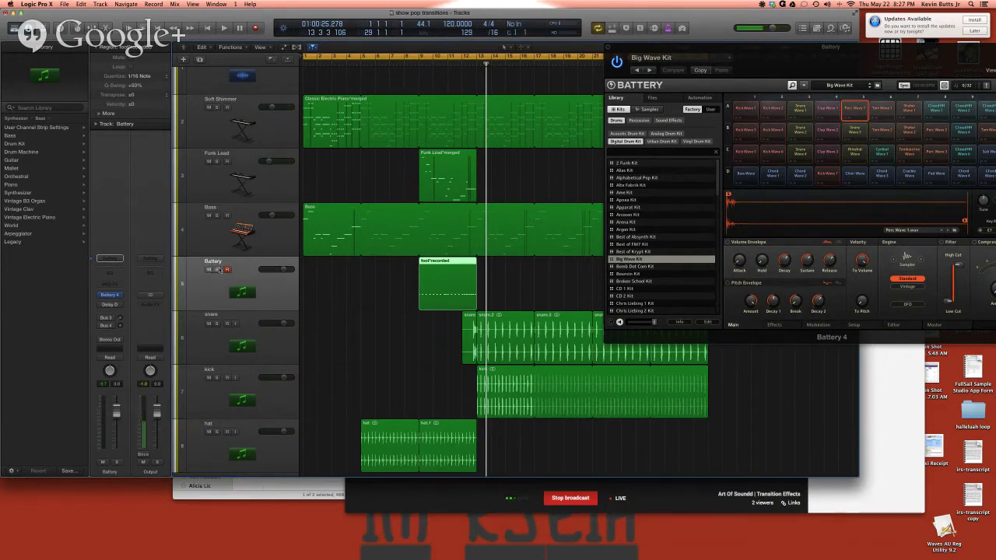
right_click(433, 279)
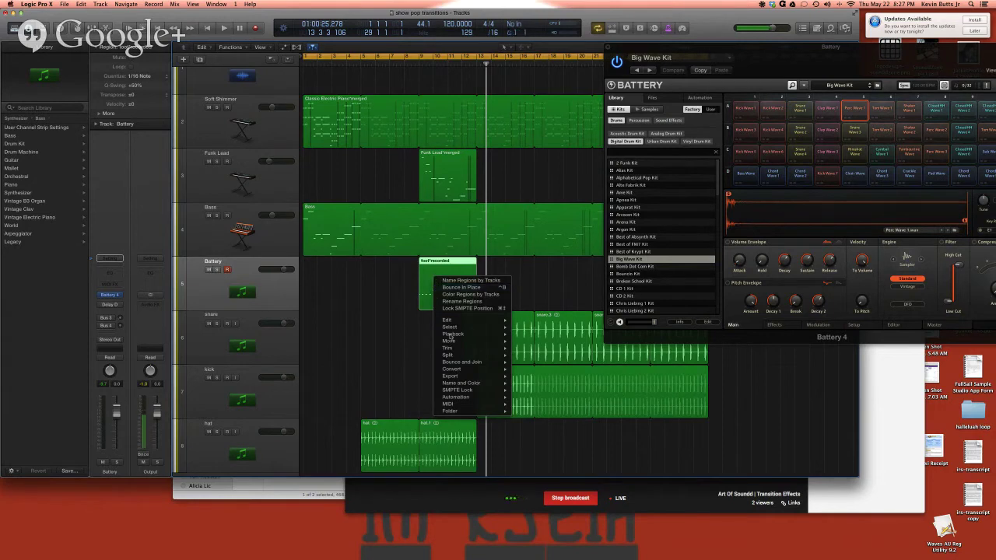
mouse_move(469, 364)
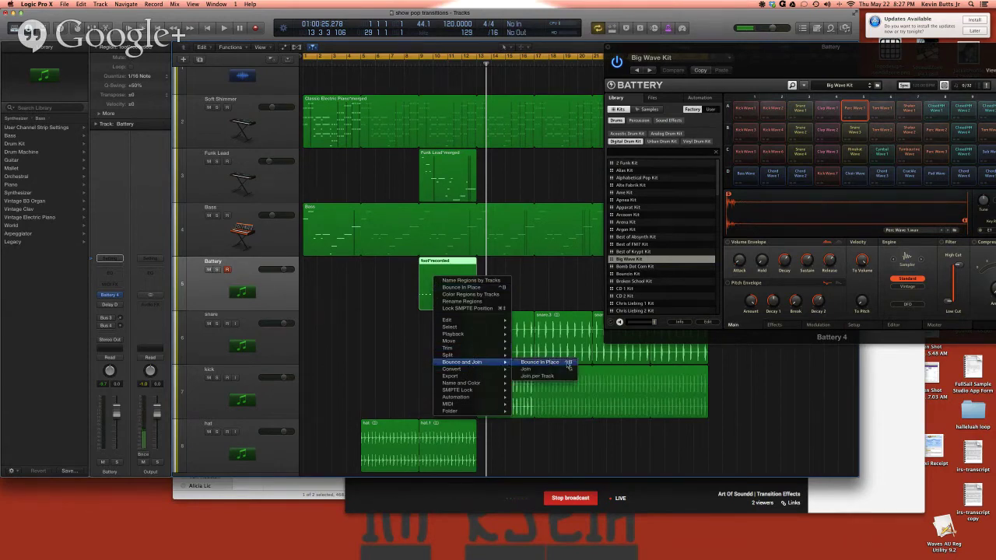
click(429, 272)
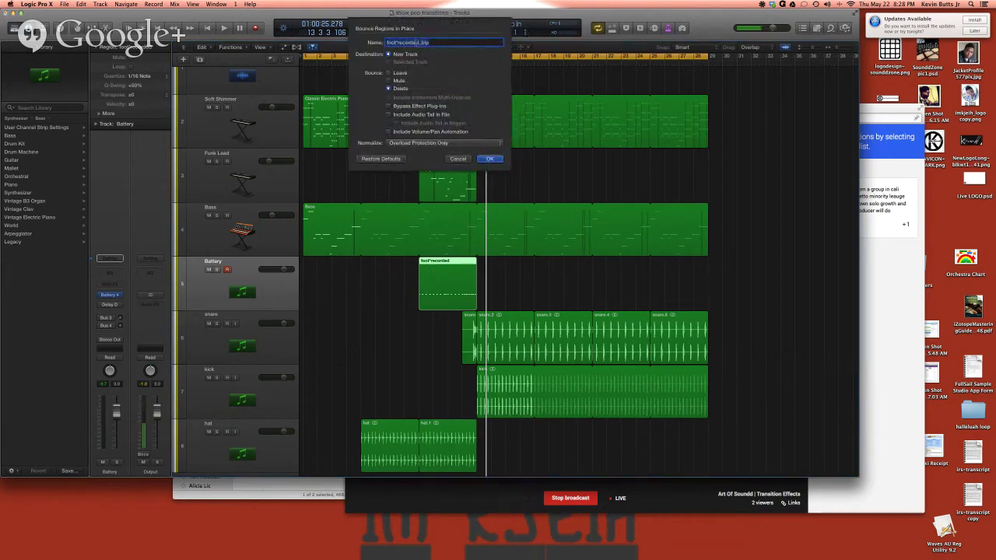
click(457, 157)
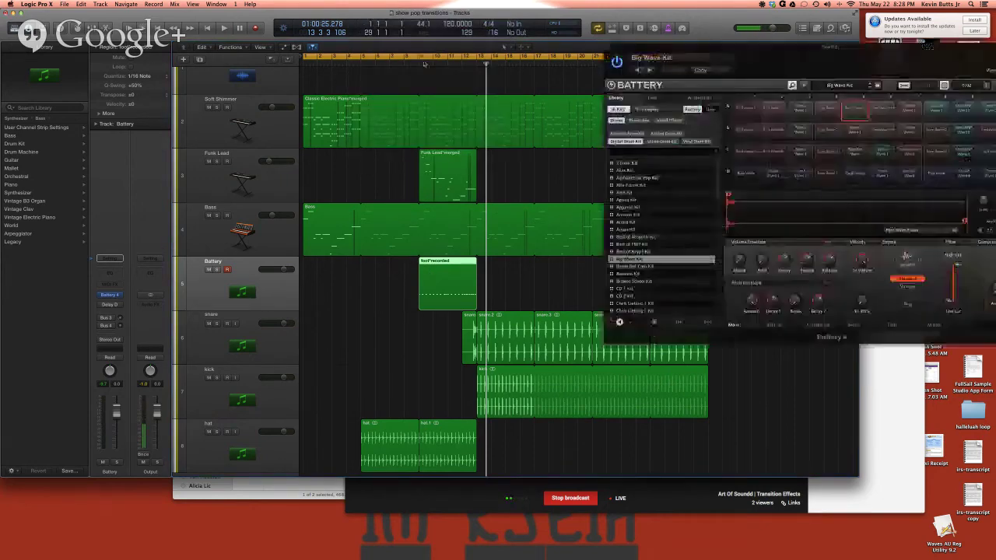
Step: Bounce the recorded Battery region in place to a new audio track named "Perc rim shot", deleting the source region
click(425, 65)
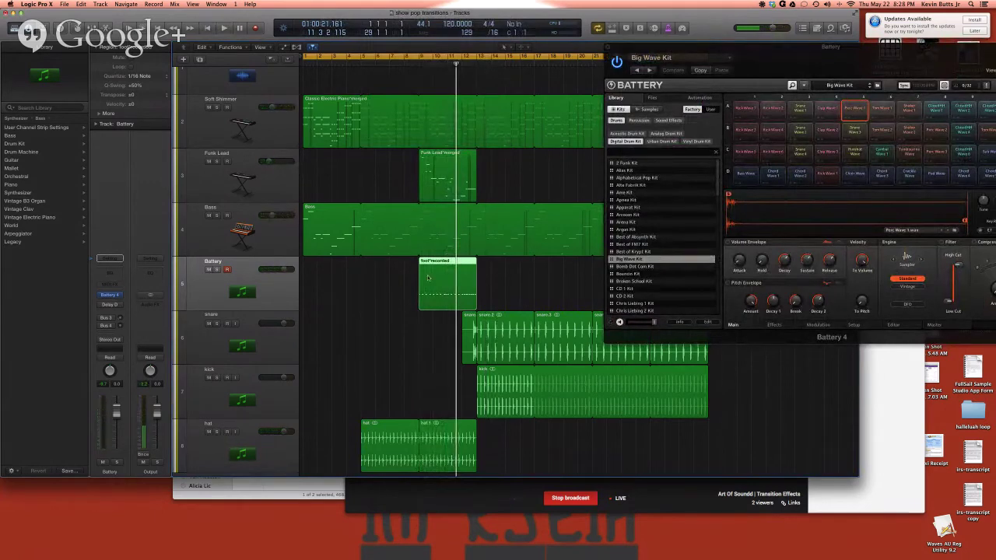
key(ctrl+b)
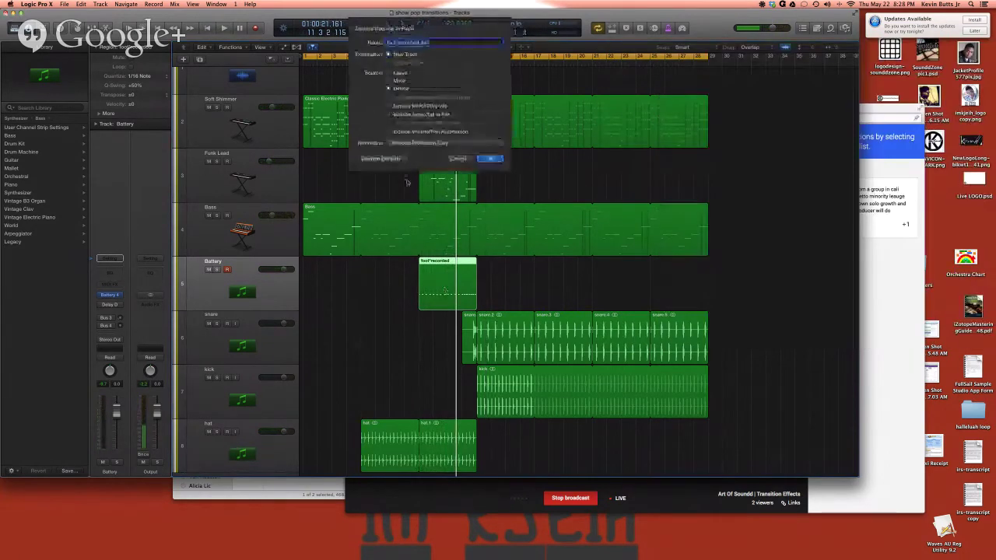
text(Pur)
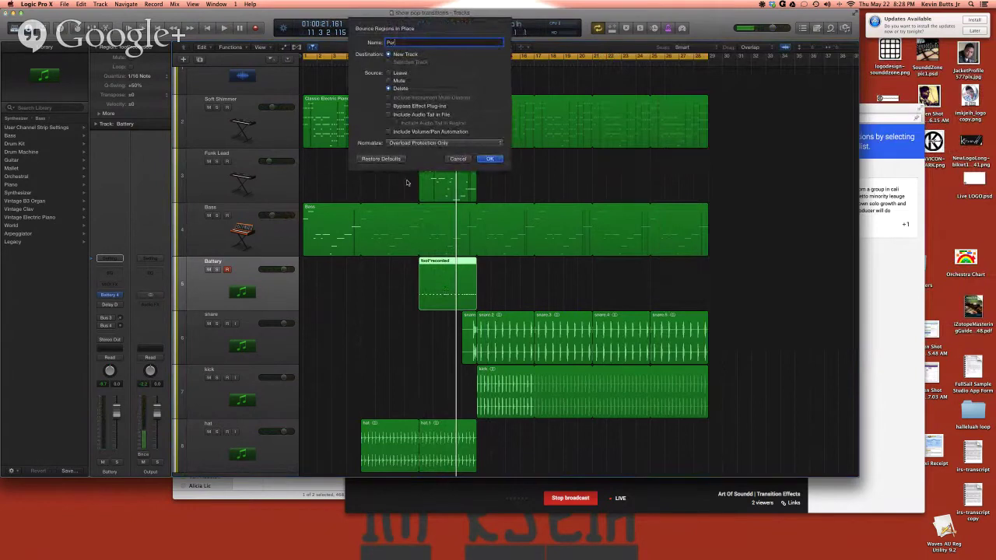
text( wa)
key(BackSpace)
key(BackSpace)
key(BackSpace)
text(rim shot)
key(Return)
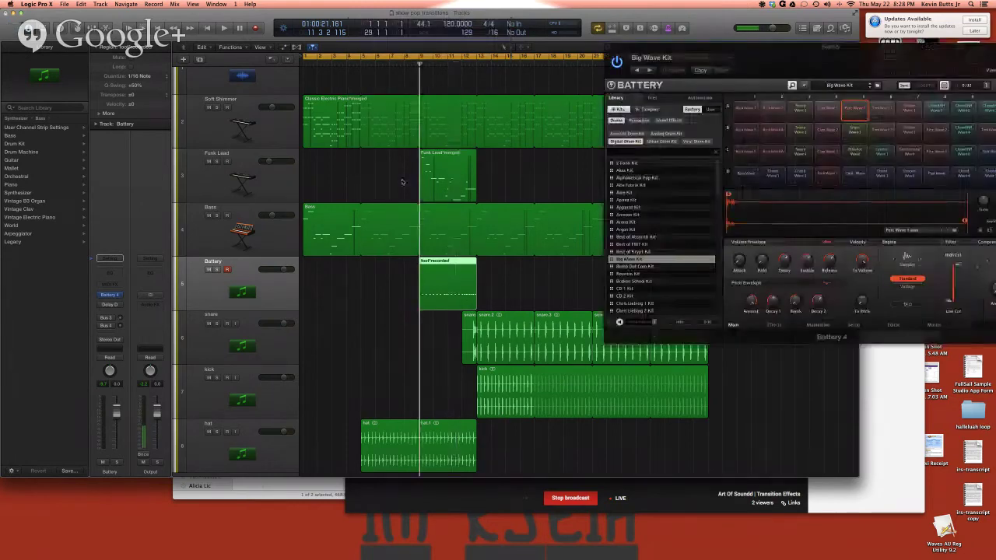
Step: Examine the bounced Perc rim shot region among the other tracks and select only its track
scroll(330, 203, up, 2)
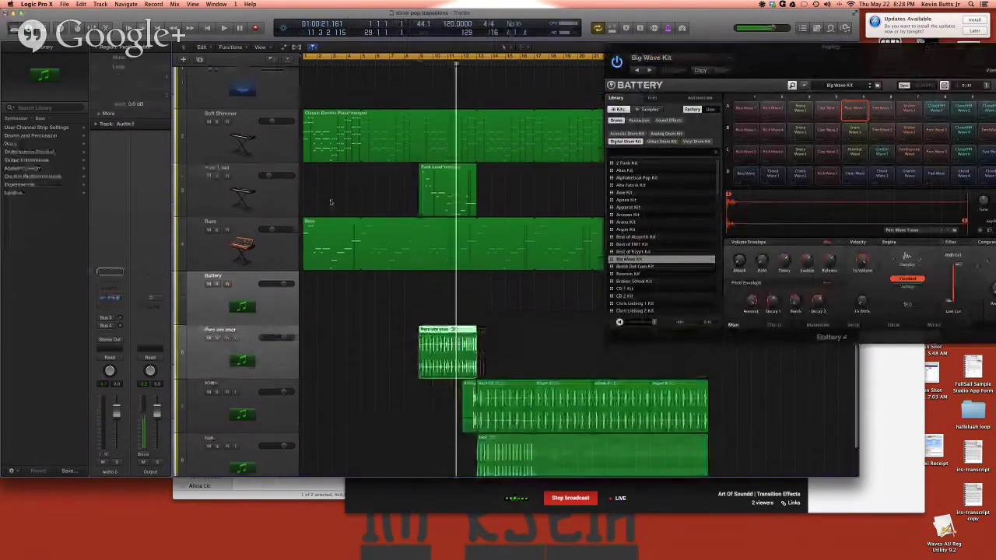
scroll(331, 202, down, 2)
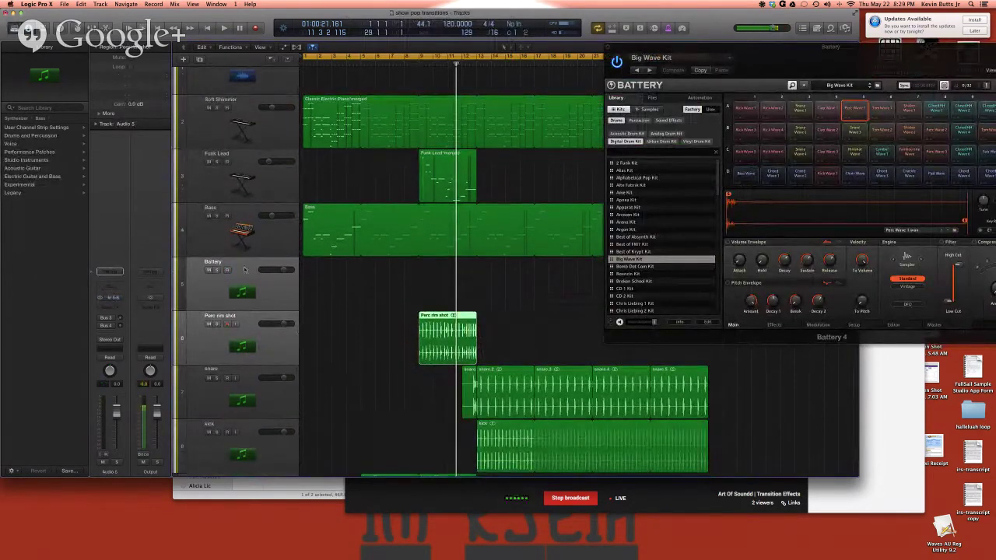
scroll(213, 85, up, 3)
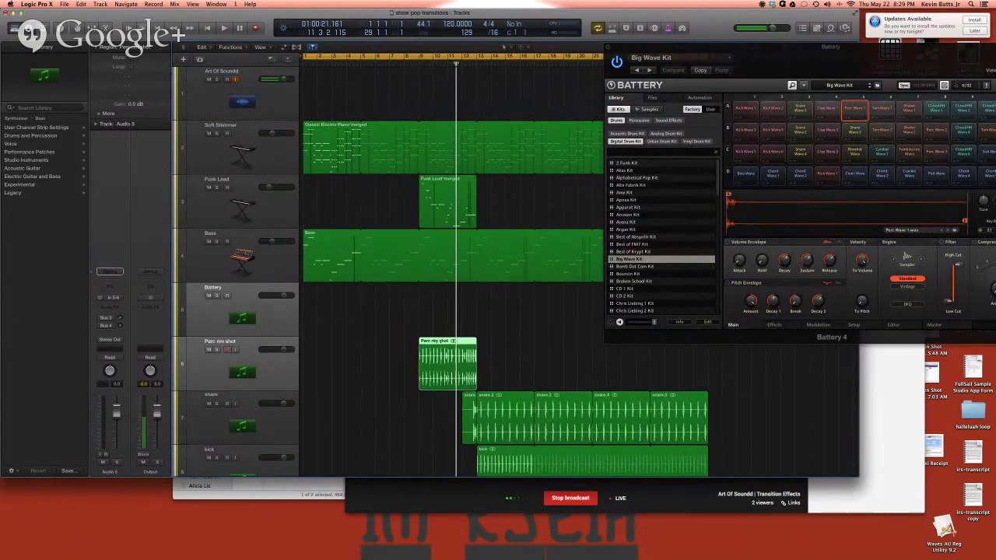
scroll(286, 377, down, 1)
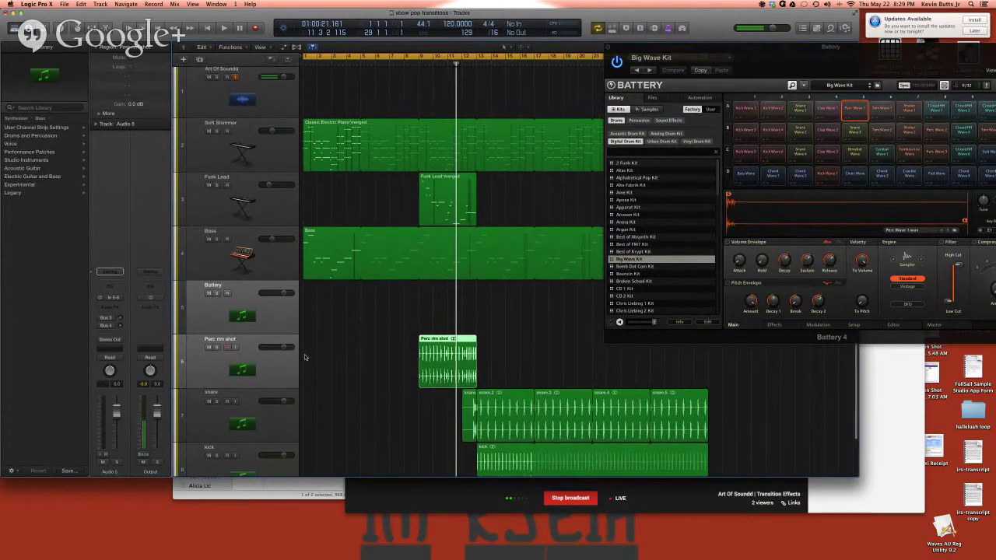
click(268, 372)
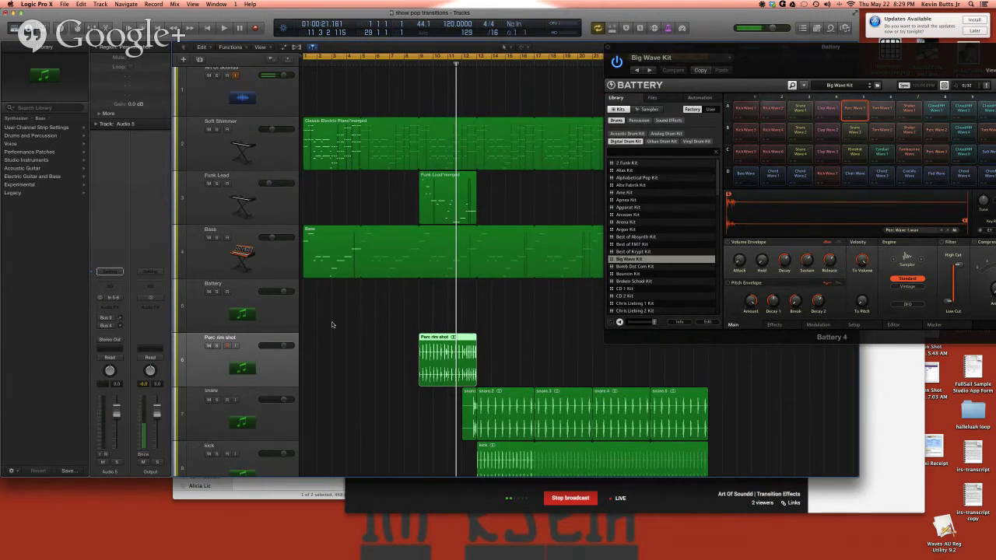
Step: Undo the bounce and review the Bounce in Place options for the recorded Battery region, including the audio tail setting
key(super+z)
right_click(457, 297)
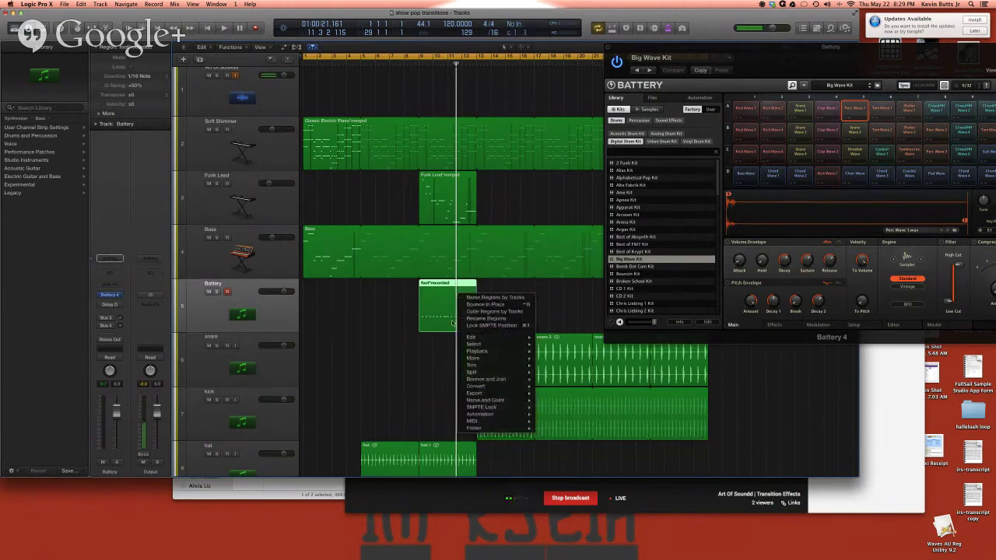
mouse_move(501, 356)
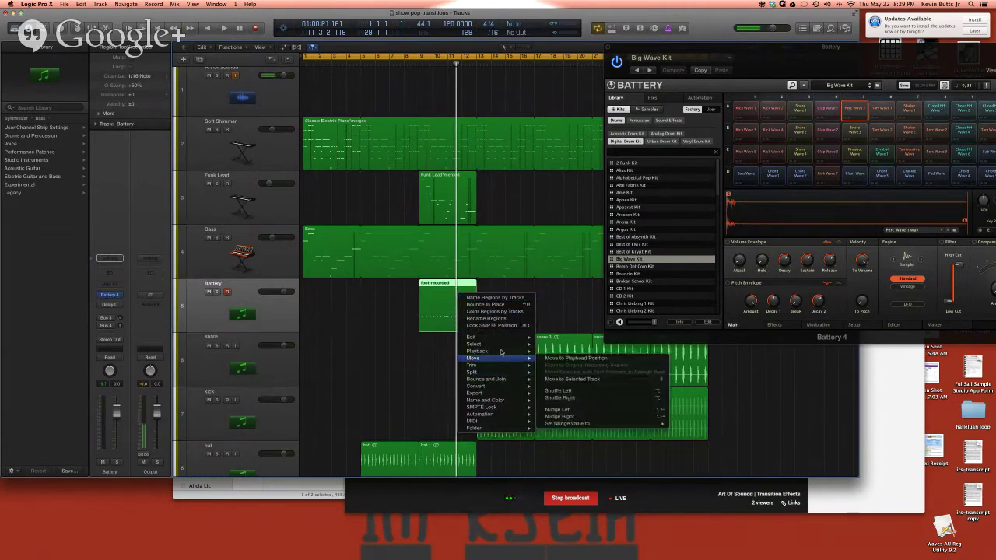
click(491, 304)
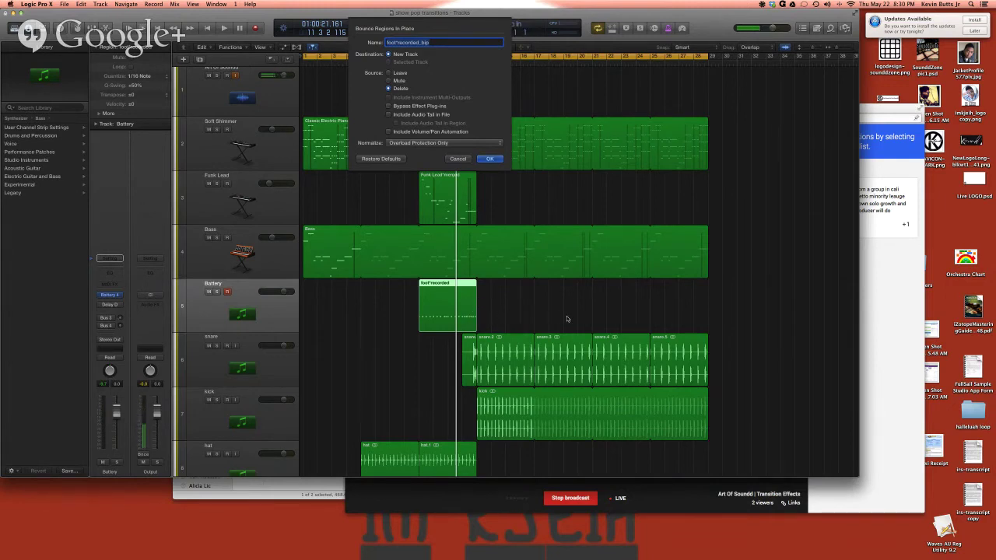
click(389, 115)
click(460, 159)
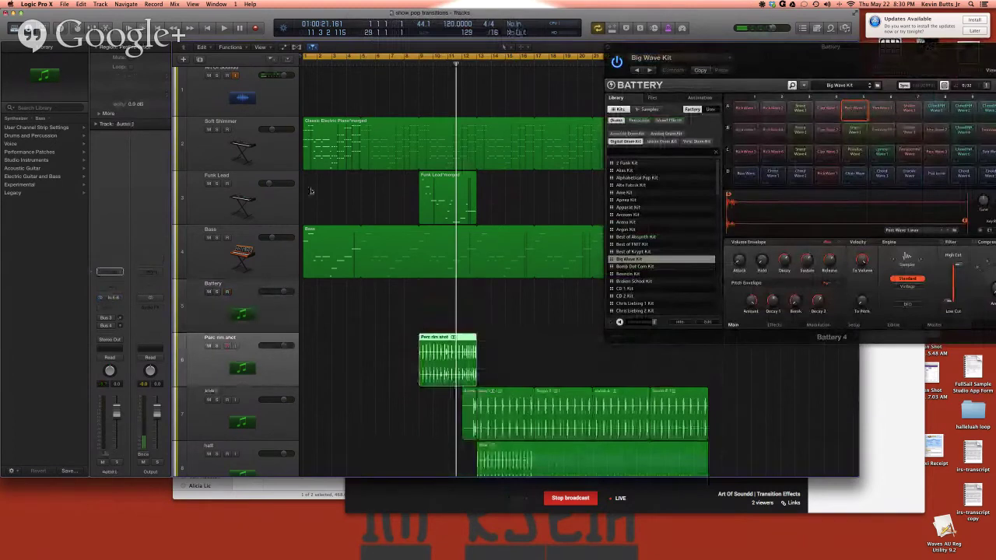
Step: Deselect the Perc rim shot region and play the song from about bar 8 to hear it in the arrangement
click(391, 328)
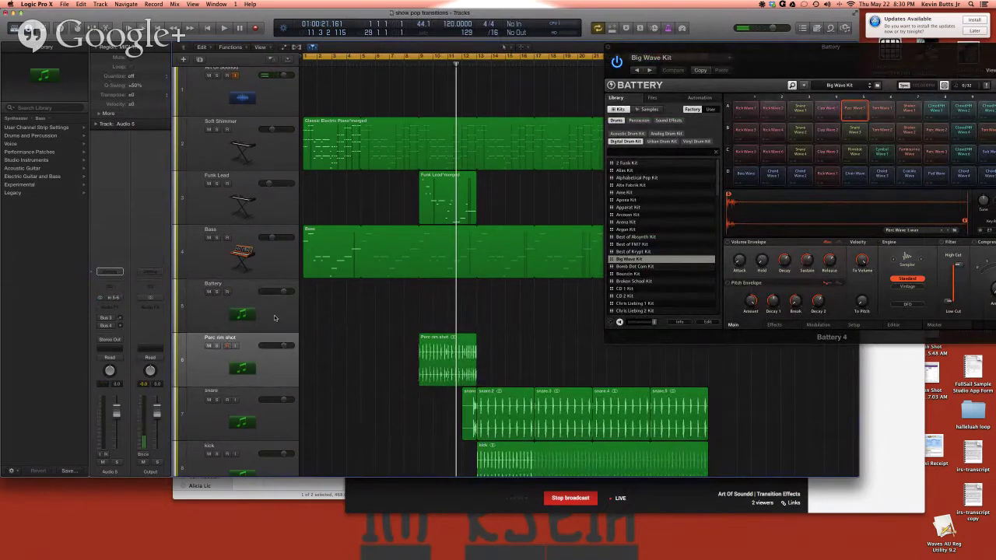
click(404, 58)
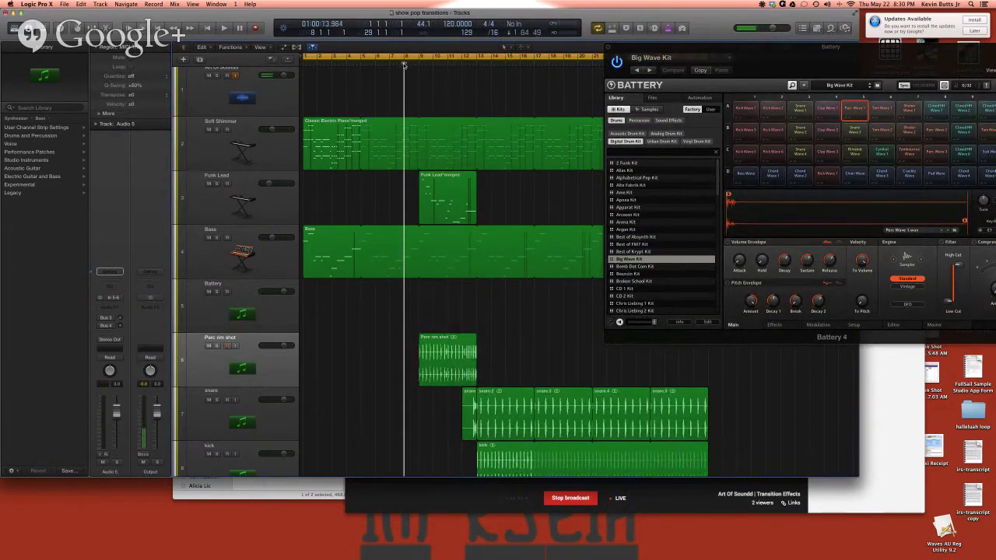
key(space)
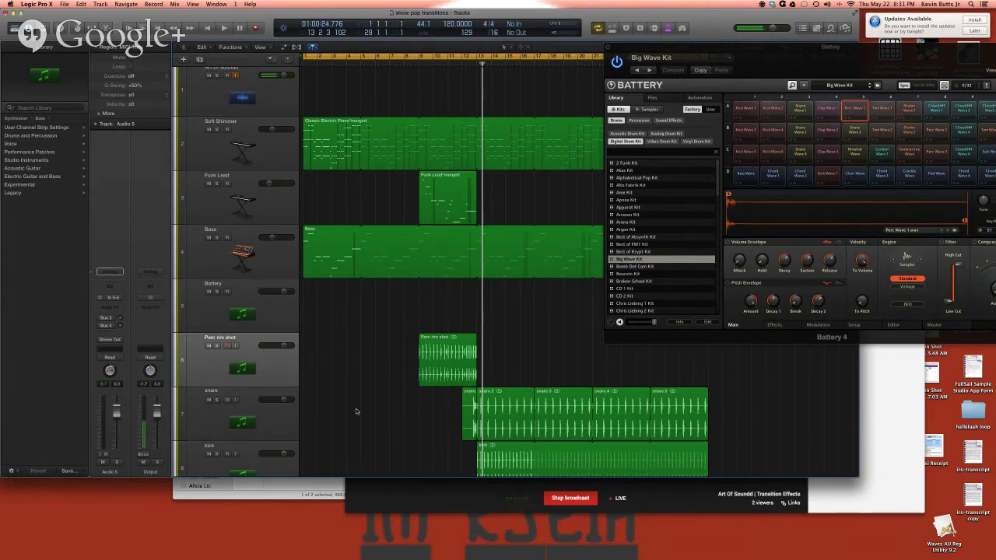
Step: Switch to the Google+ Hangouts window in Firefox to check the broadcast and the audience questions
click(903, 434)
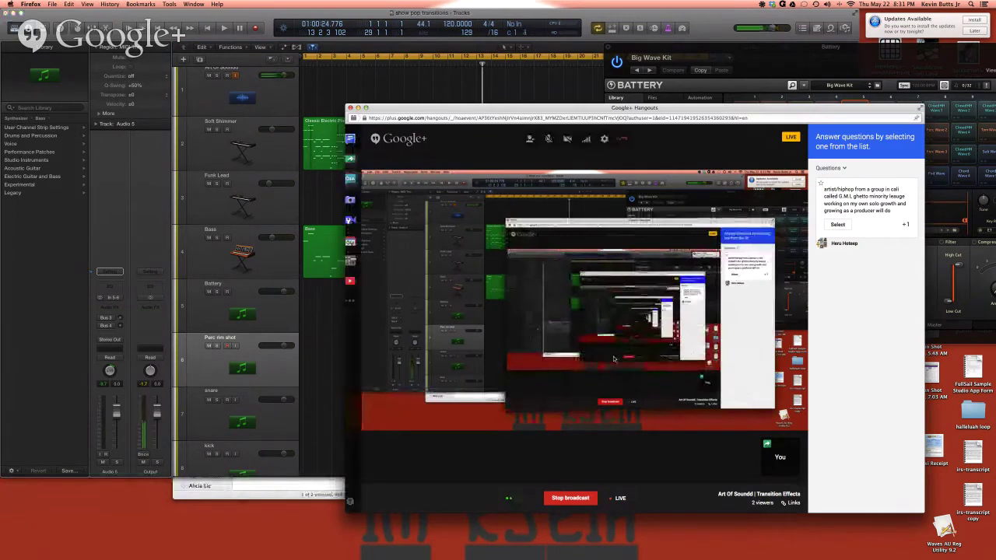
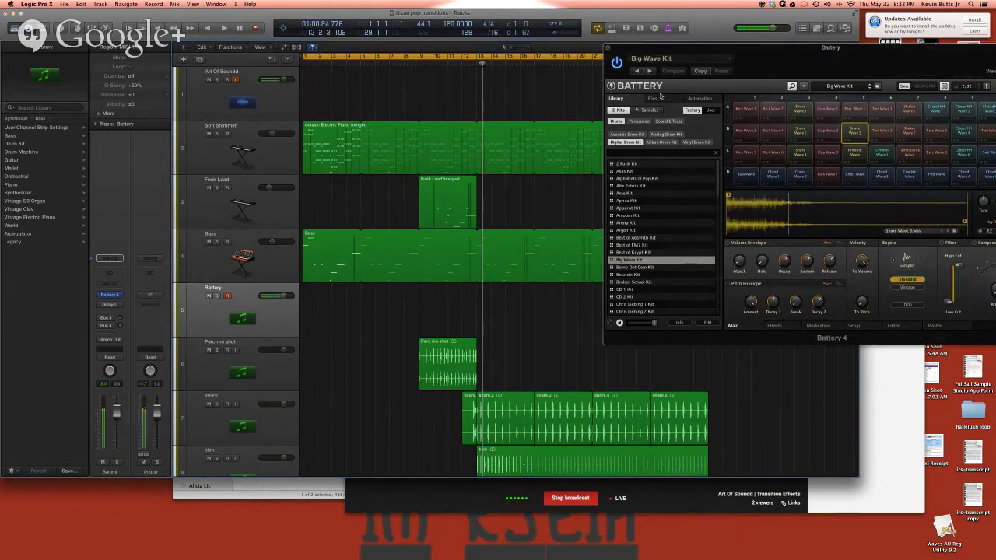
Step: Move the Battery window lower so the timeline is uncovered, and play the transition from about bar 12
drag(657, 48, 648, 179)
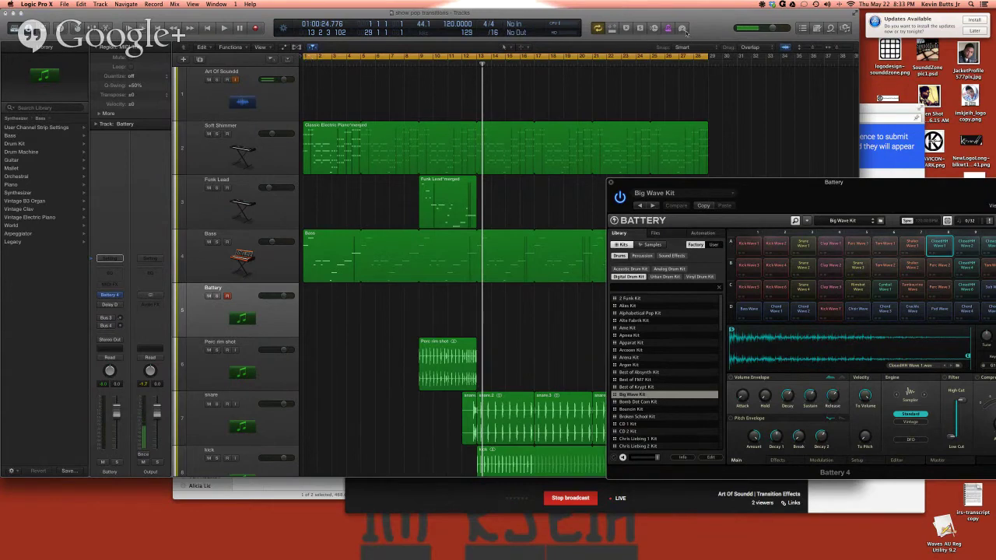
click(682, 30)
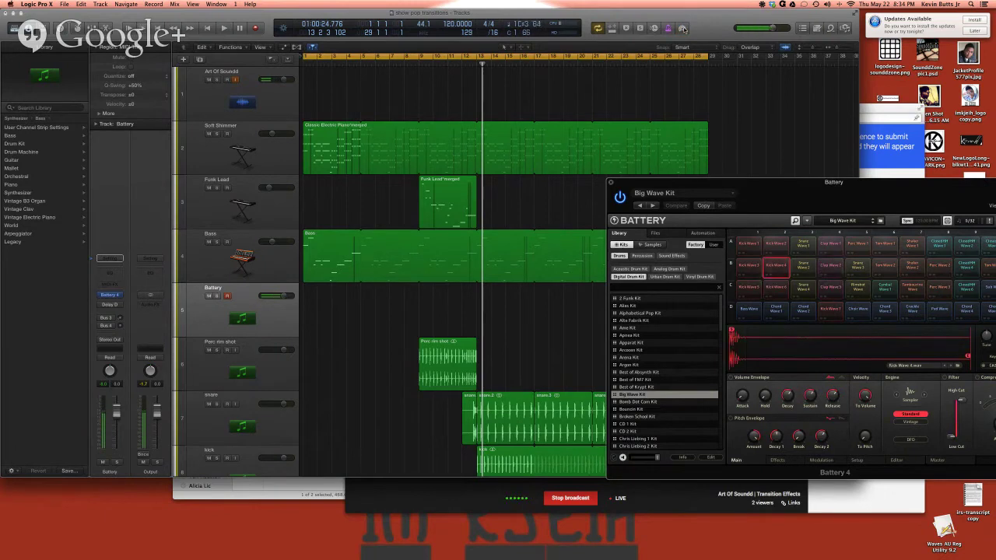
click(463, 66)
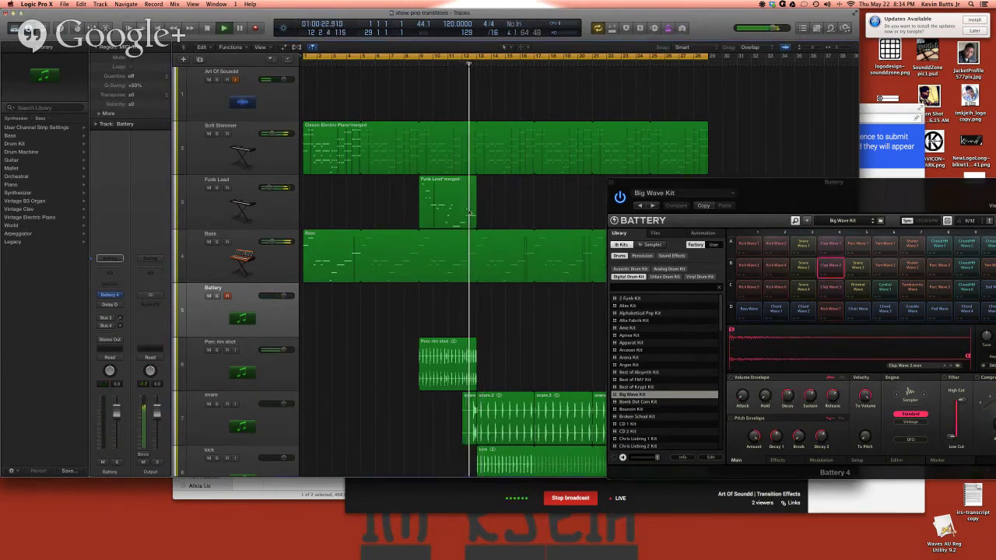
scroll(469, 212, down, 1)
scroll(469, 212, down, 1)
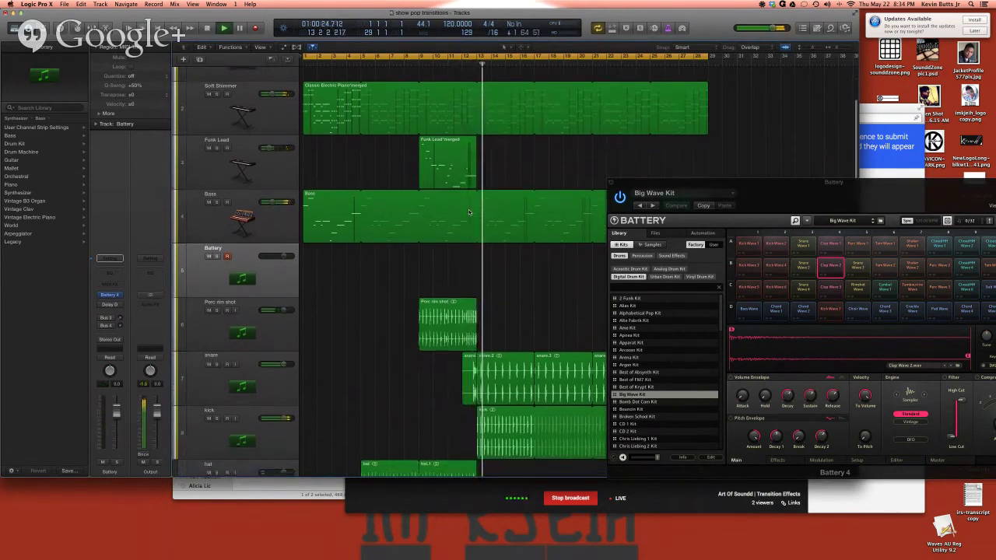
key(space)
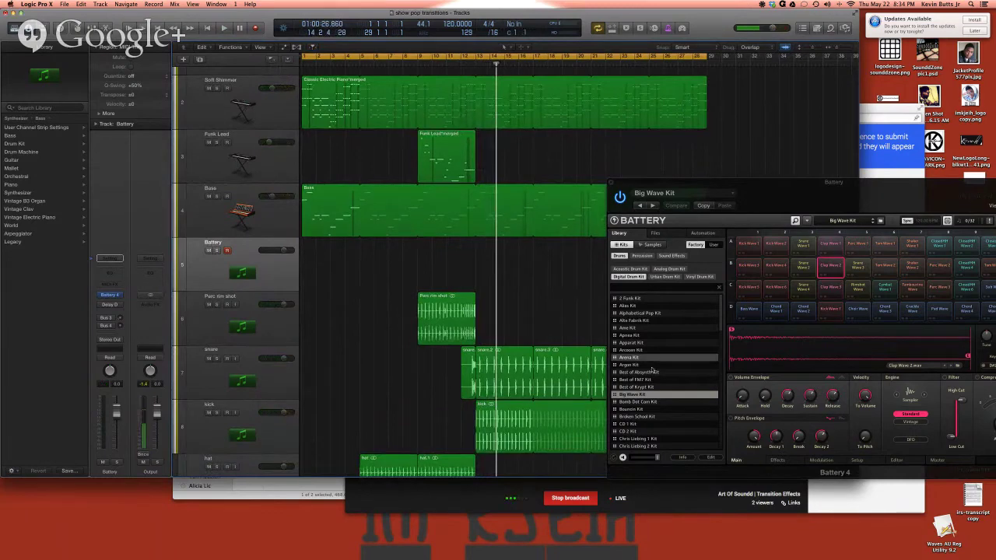
Step: Try the Bomb Dot Com Kit from Battery's digital drum kits and load the CD 1 Kit in its place
scroll(652, 370, down, 3)
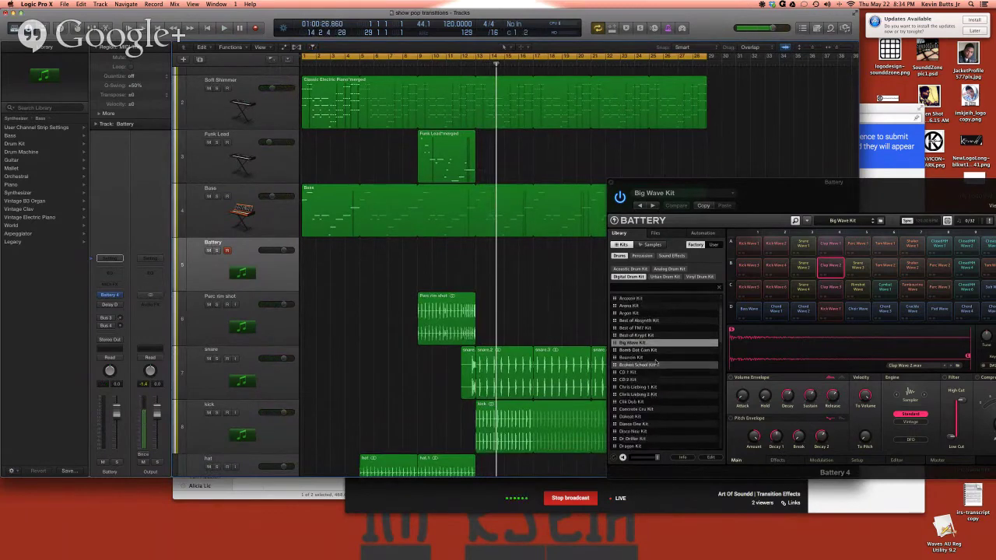
scroll(655, 362, up, 1)
double_click(661, 358)
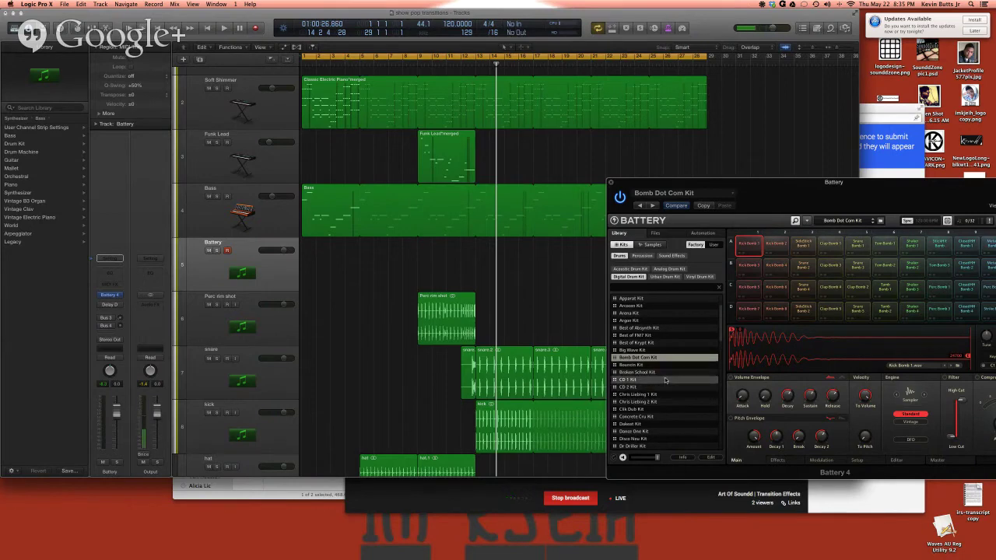
click(665, 381)
double_click(666, 381)
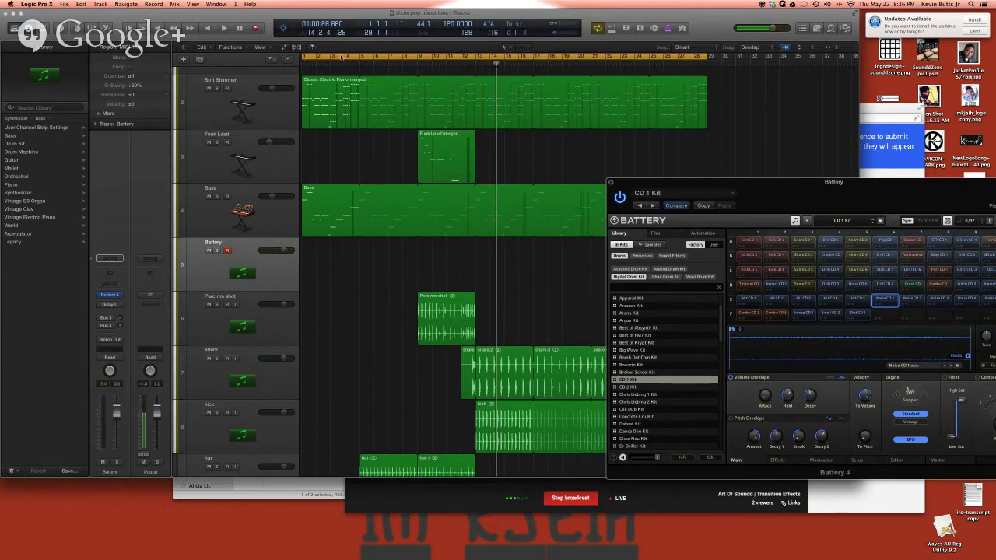
Step: Turn off cycle mode and play the arrangement from about bar 9 to rehearse the transition with the new kit
click(389, 59)
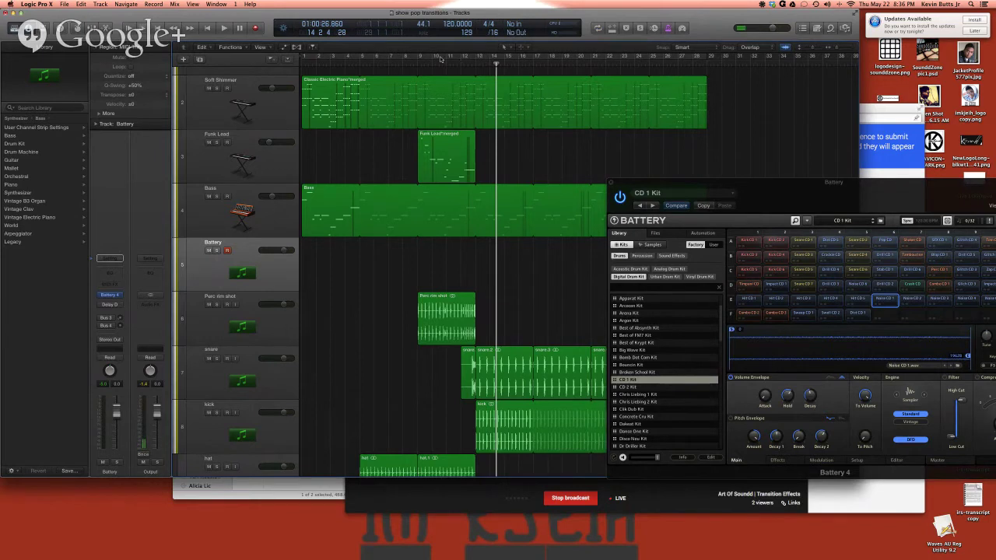
click(416, 64)
key(space)
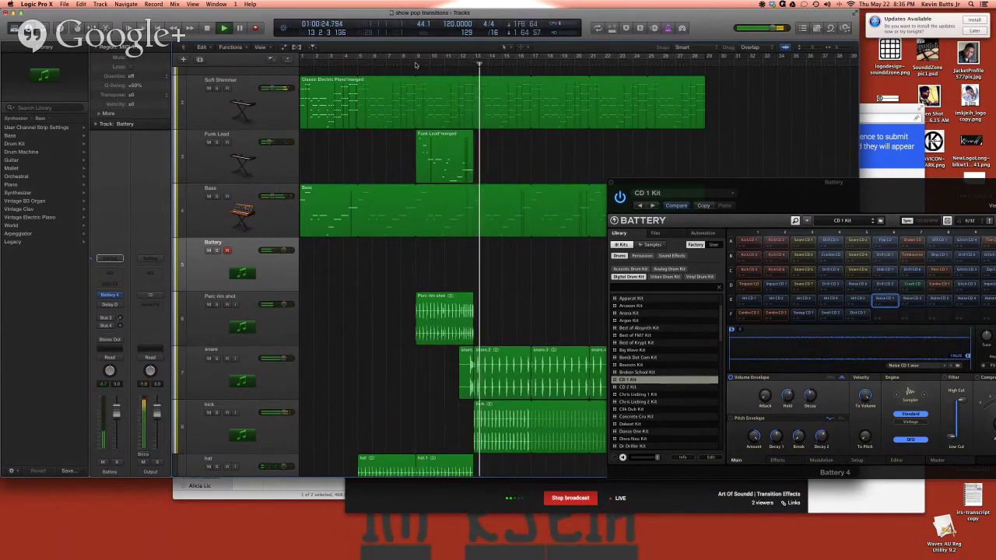
key(space)
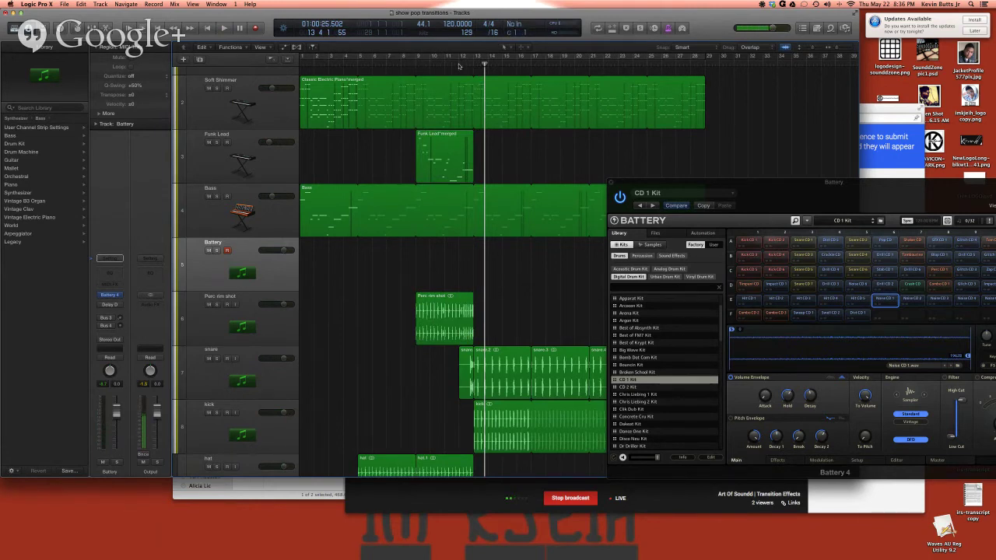
Step: Record a Battery part with the CD 1 Kit over bars 11 and 12, starting the song at bar 9
click(428, 64)
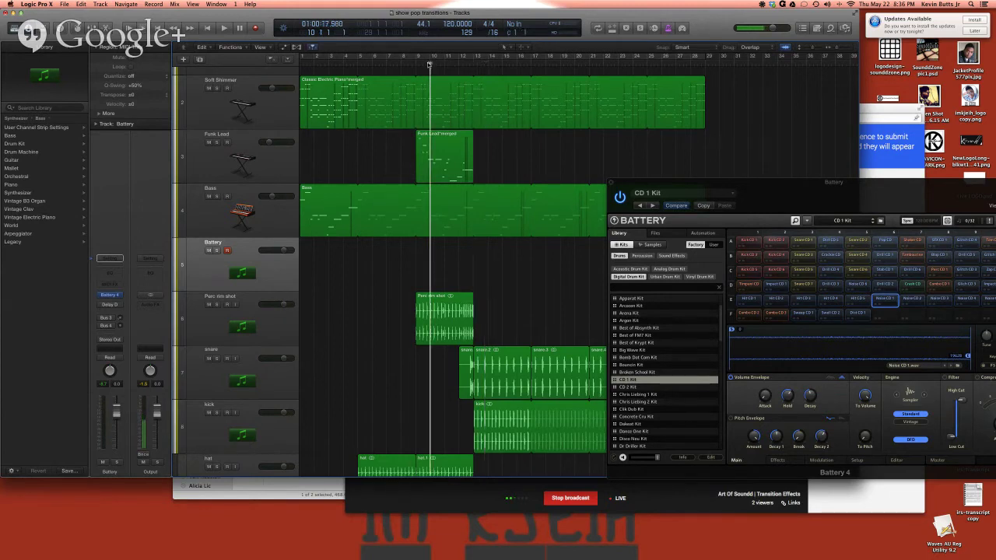
click(416, 63)
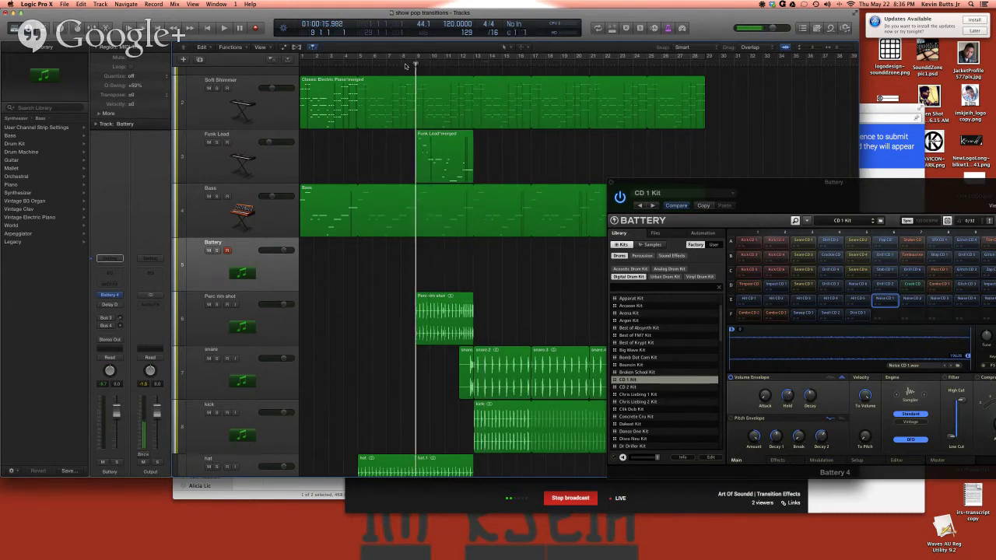
key(space)
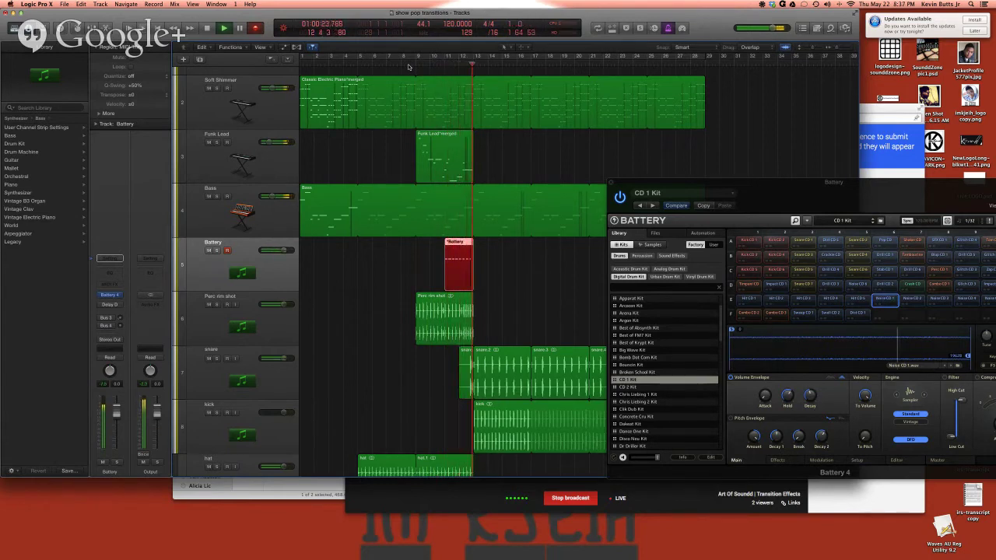
key(space)
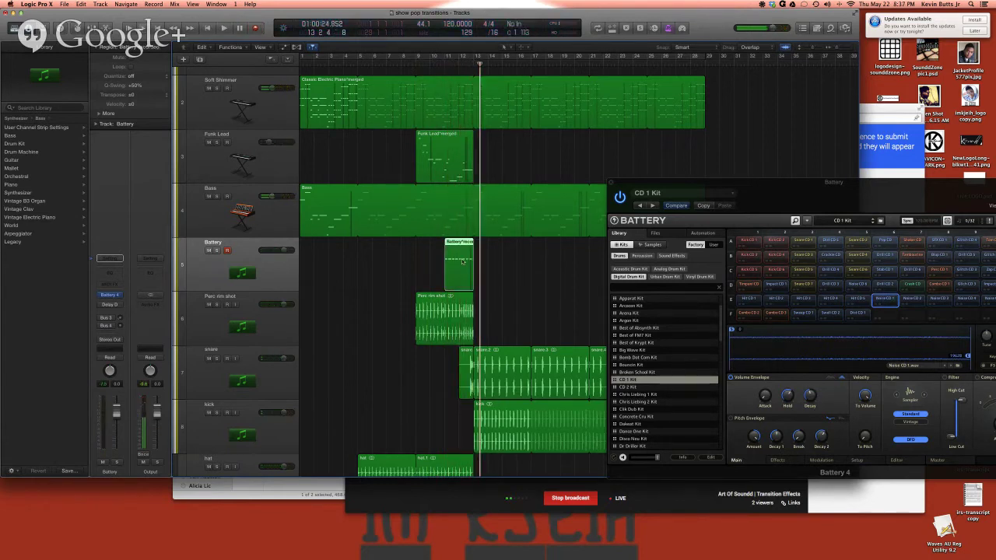
Step: Open the recorded Battery region in the Piano Roll and loop its playback with a cycle range from bar 11 to 13
double_click(462, 264)
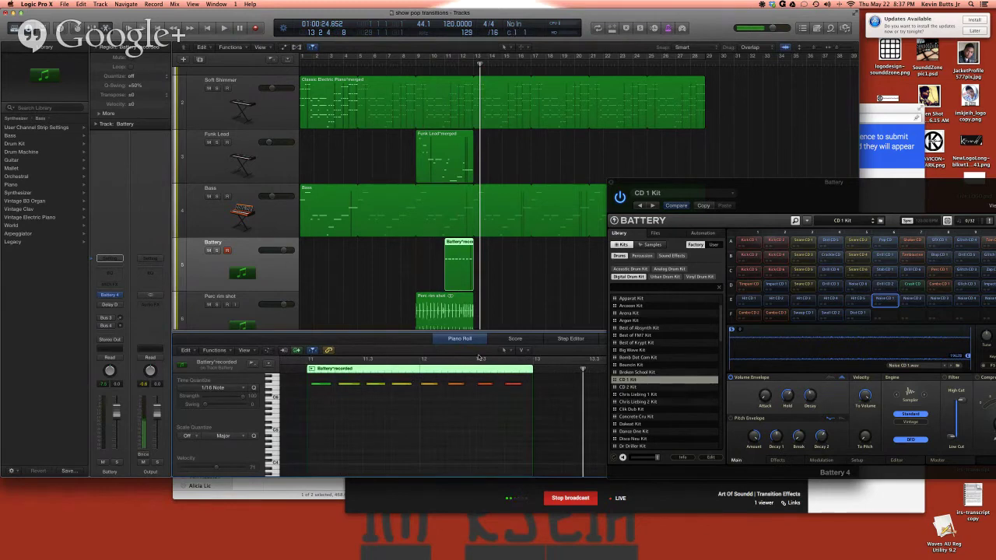
click(308, 359)
key(space)
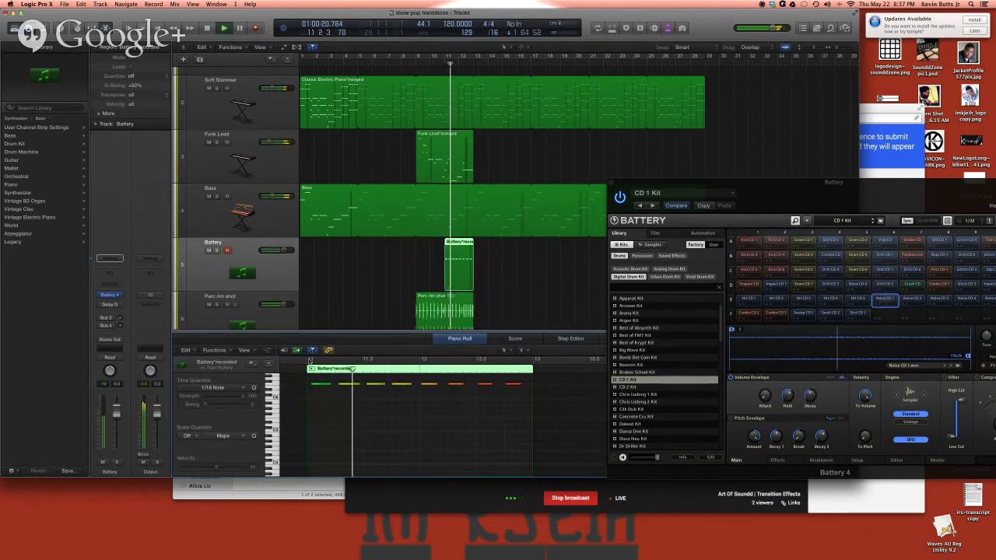
drag(309, 360, 532, 360)
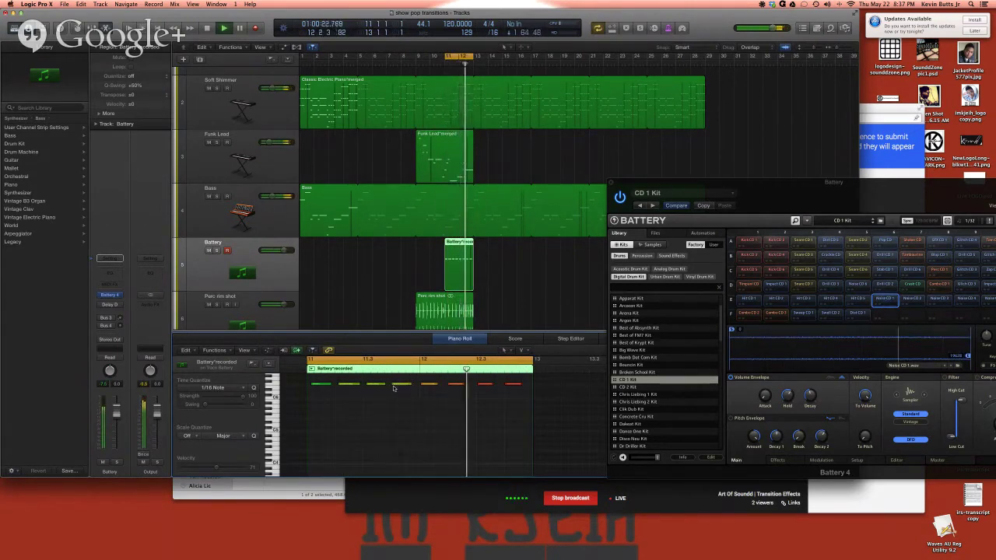
key(space)
Step: Lower the seventh note's velocity and set the sixth note's velocity to 107, playing the cycled bars to check the build-up
click(486, 385)
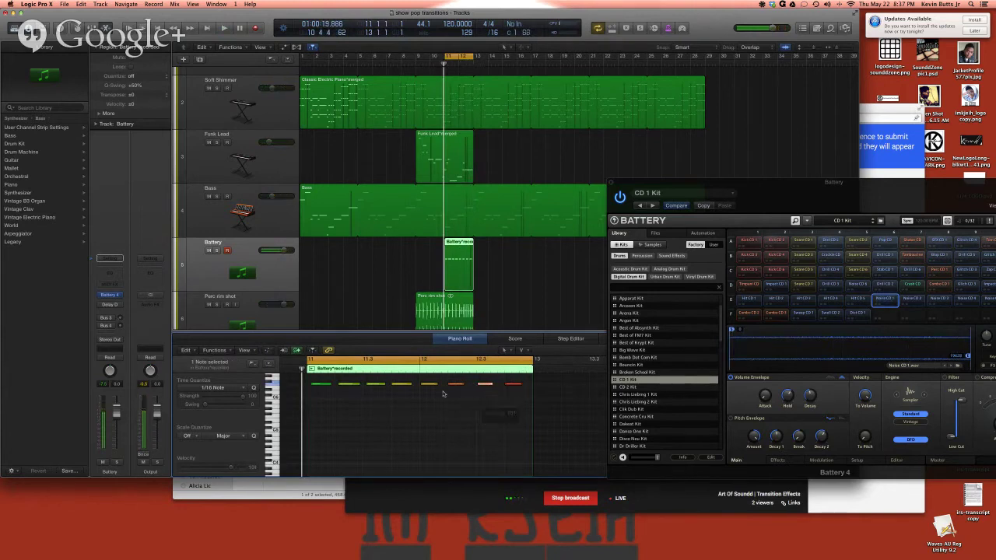
key(space)
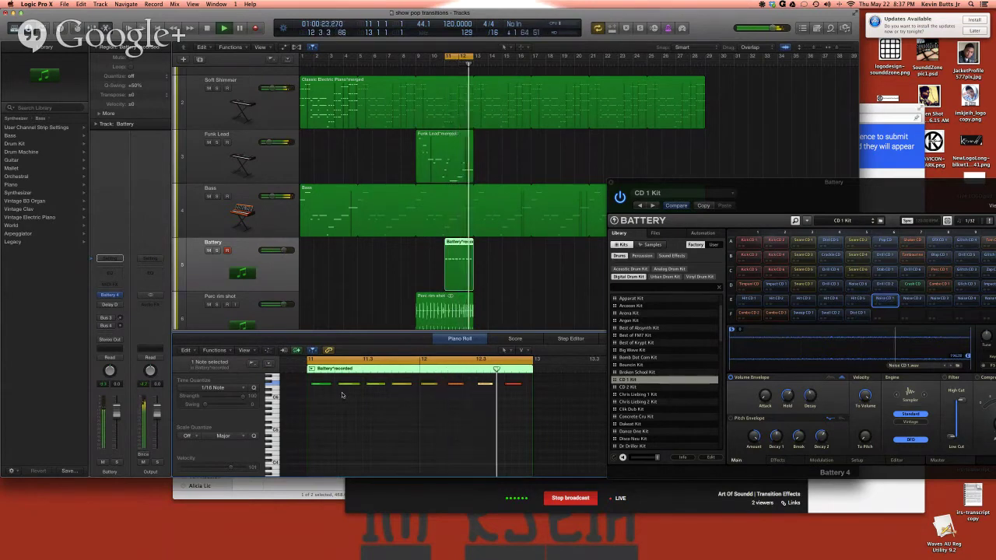
key(space)
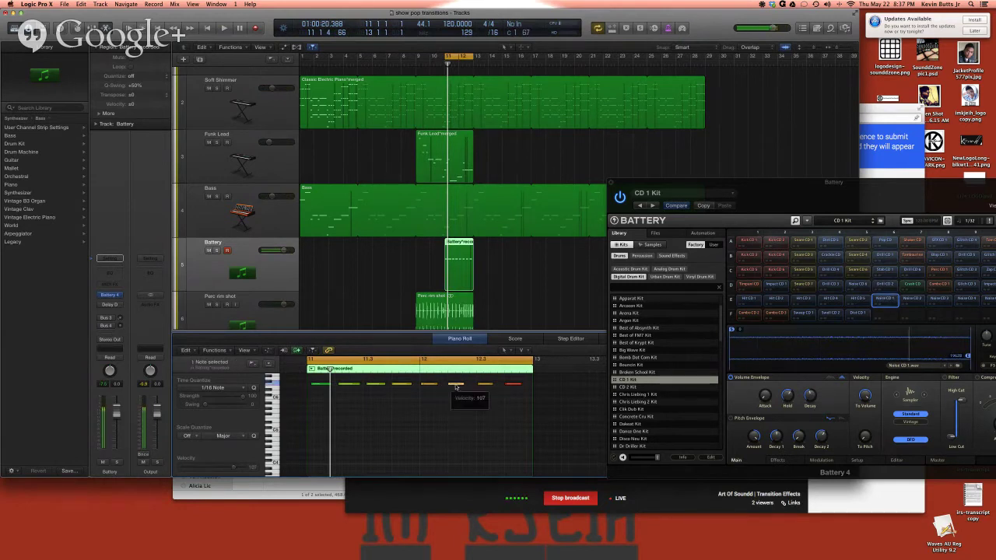
key(space)
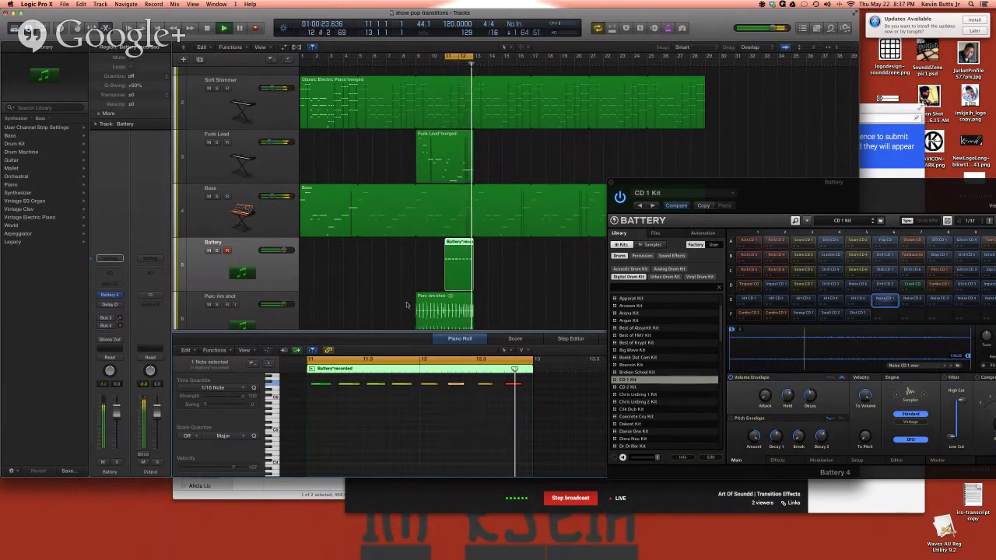
key(space)
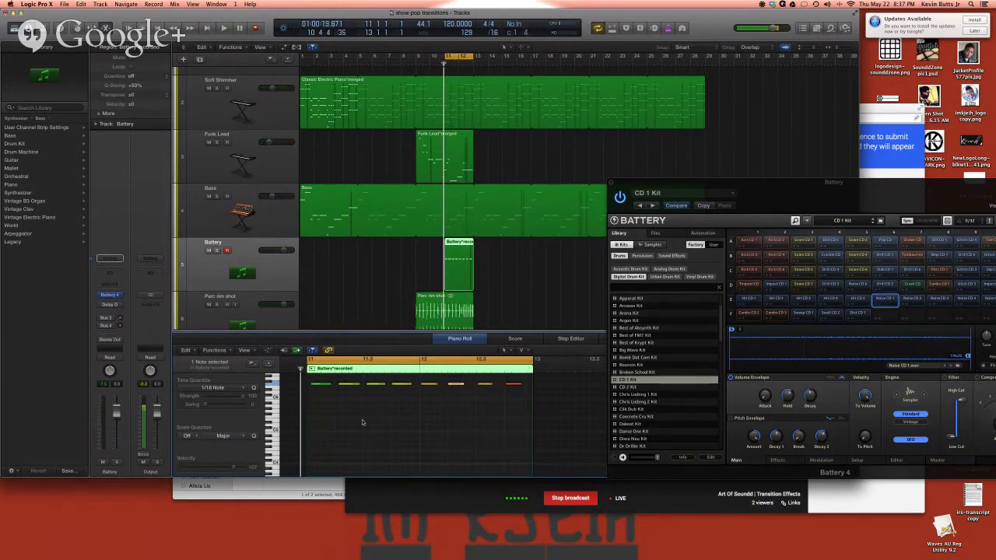
Step: Try quantizing all the notes in the recorded Battery region to 1/16 Note and play the cycled bars
key(super+a)
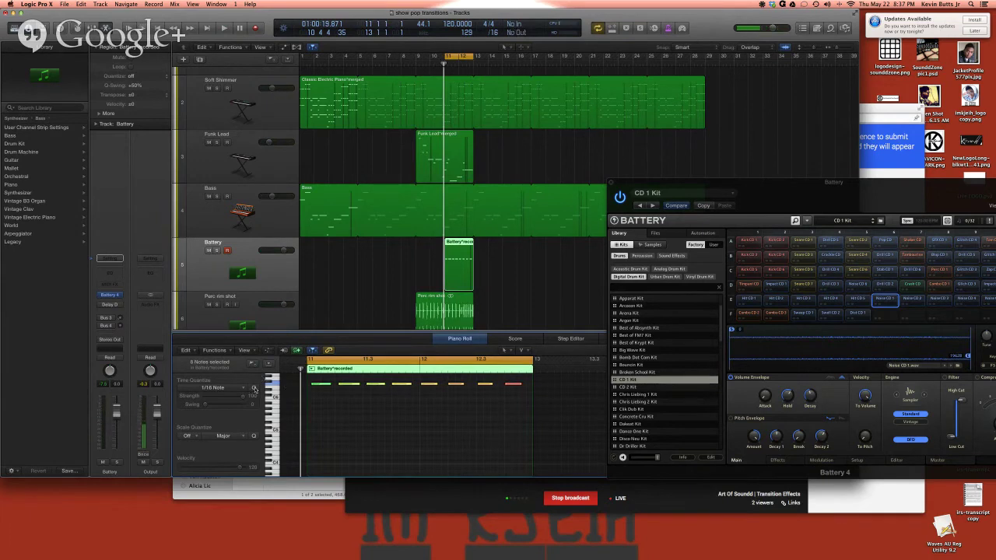
key(space)
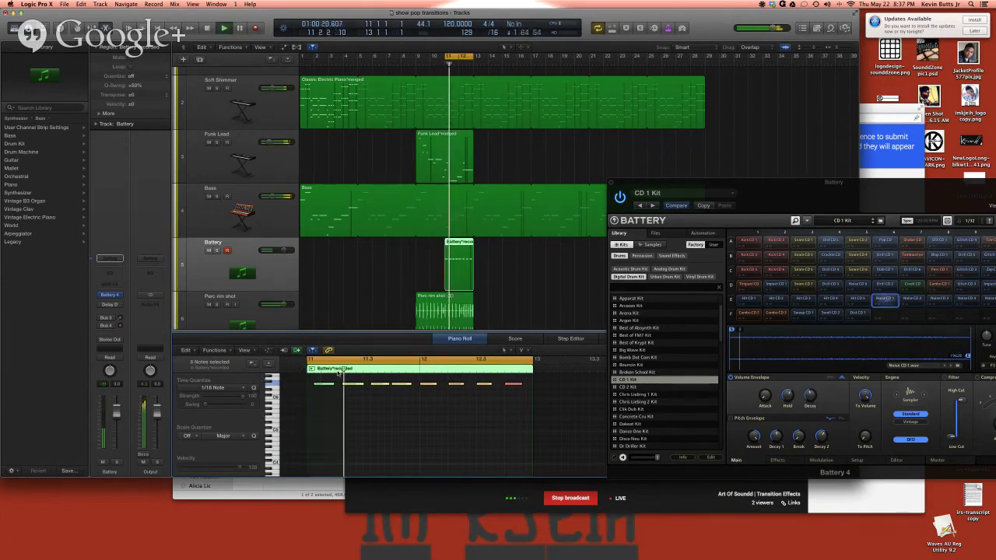
click(348, 400)
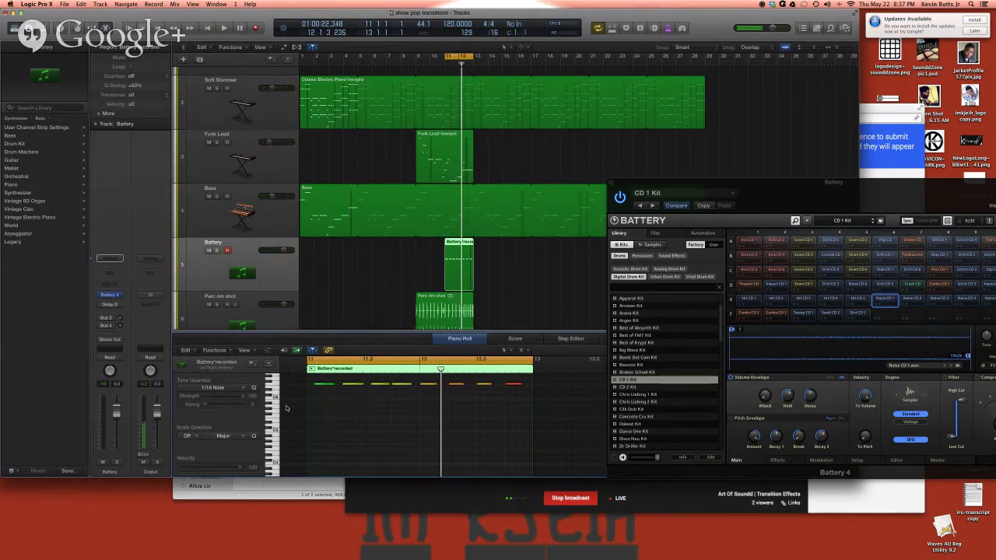
Step: Quantize all the recorded notes to 1/8 Note and play the cycled bars to check the timing
click(230, 389)
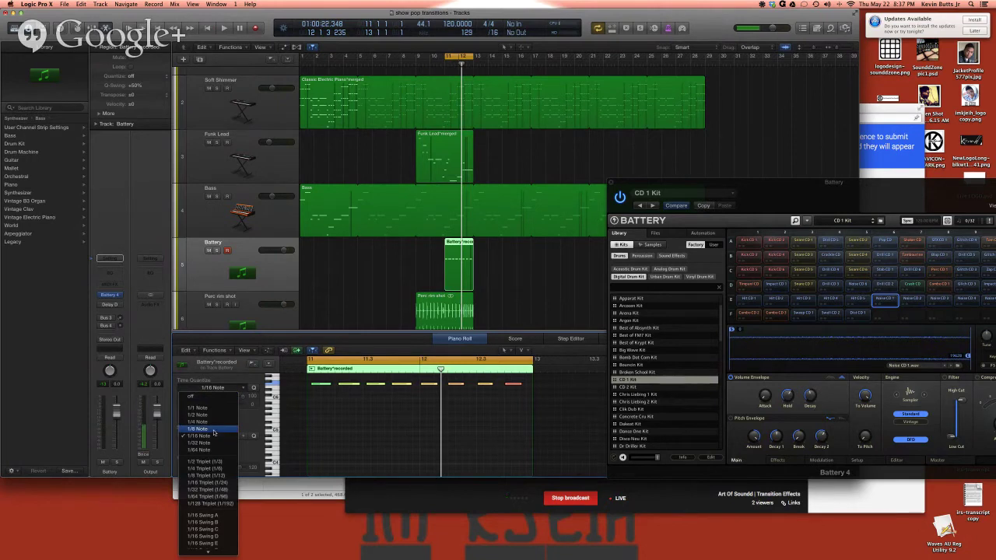
click(200, 428)
key(space)
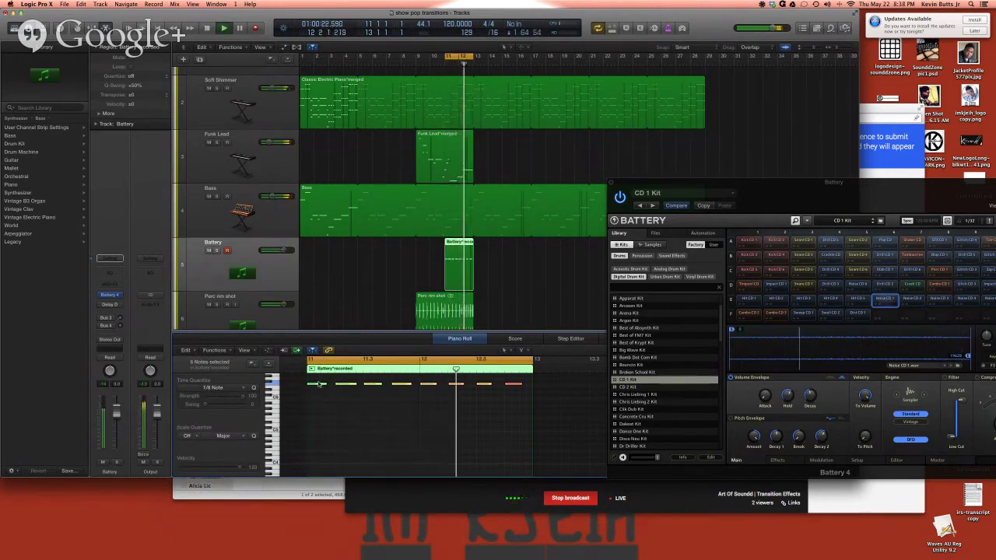
key(space)
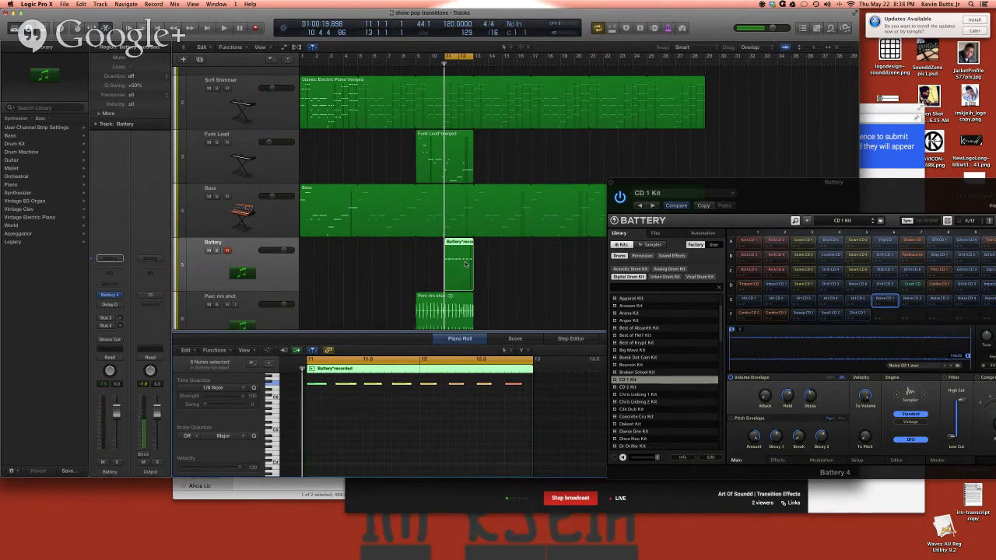
Step: Bounce the Battery region in place to a new track named "FX Gui" with the audio tail included in the file
key(ctrl+b)
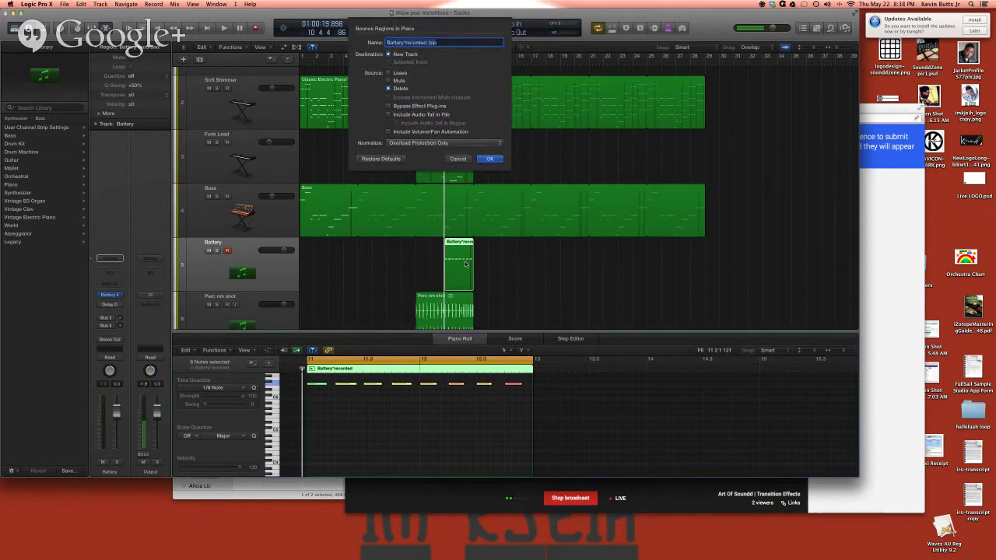
text(FX Gui)
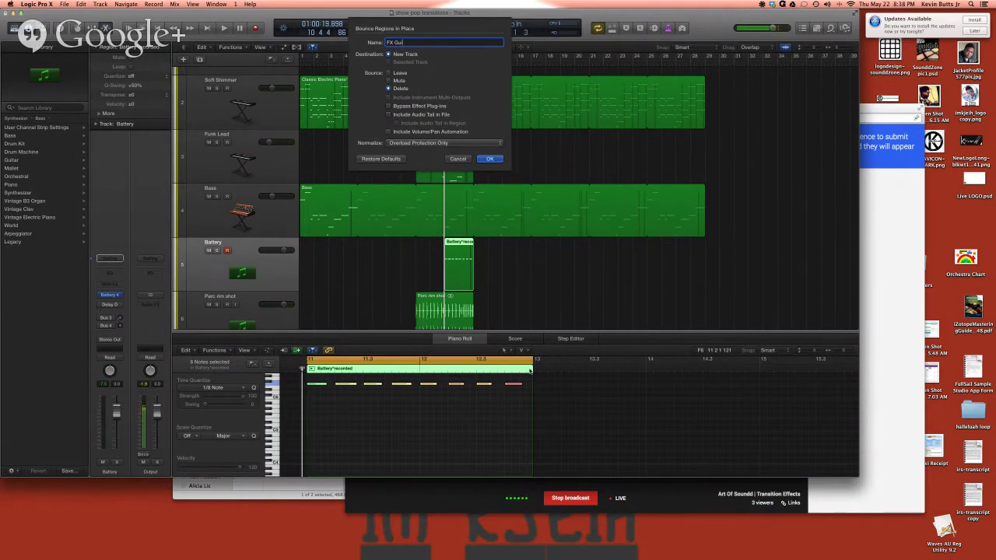
click(388, 114)
click(489, 159)
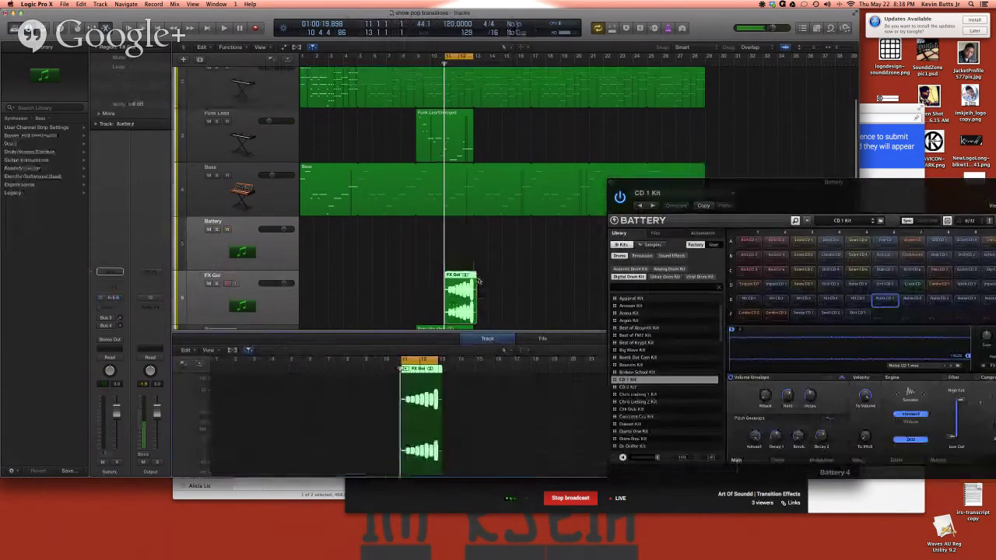
Step: Examine the bounced FX Gui region's waveform and tail up close and play it from bar 11
scroll(473, 204, down, 1)
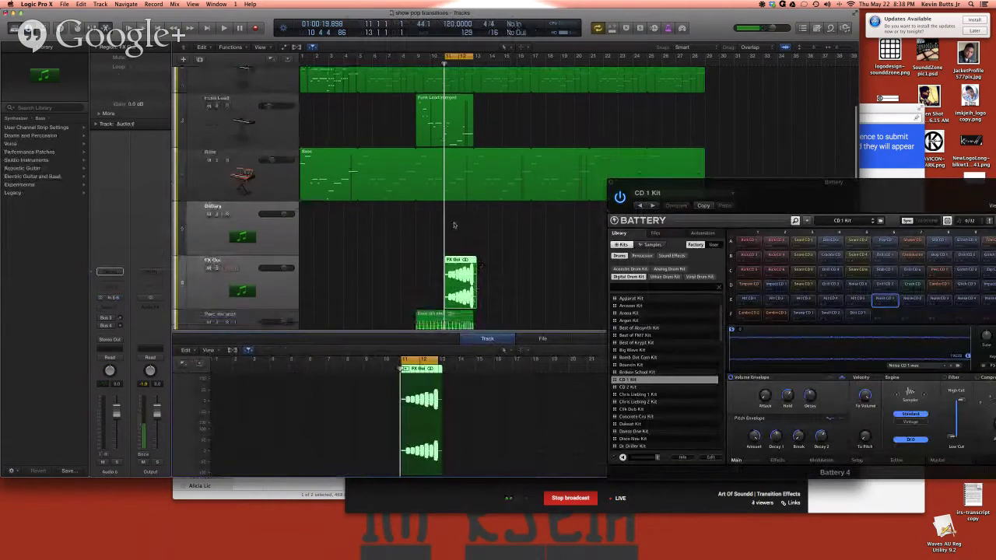
key(super+Right)
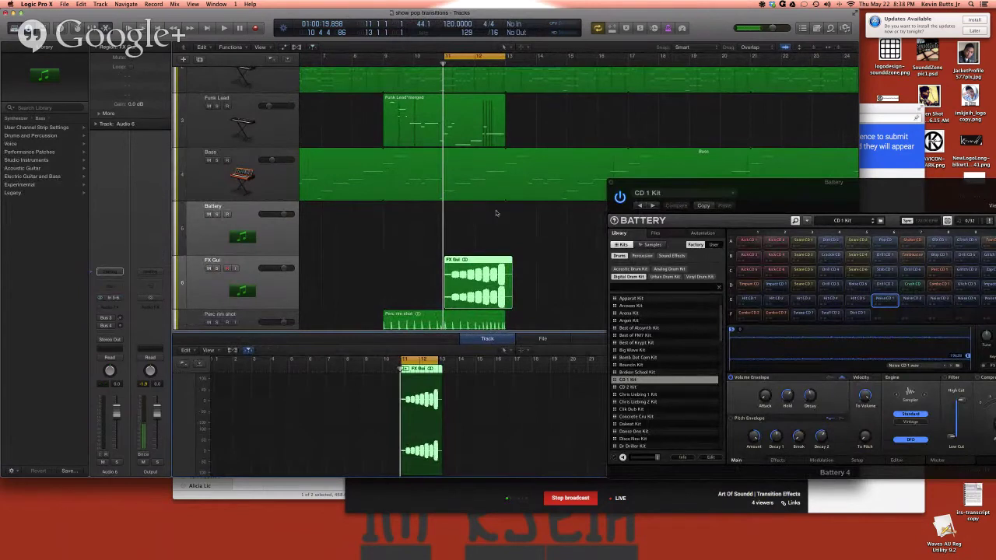
scroll(474, 240, right, 2)
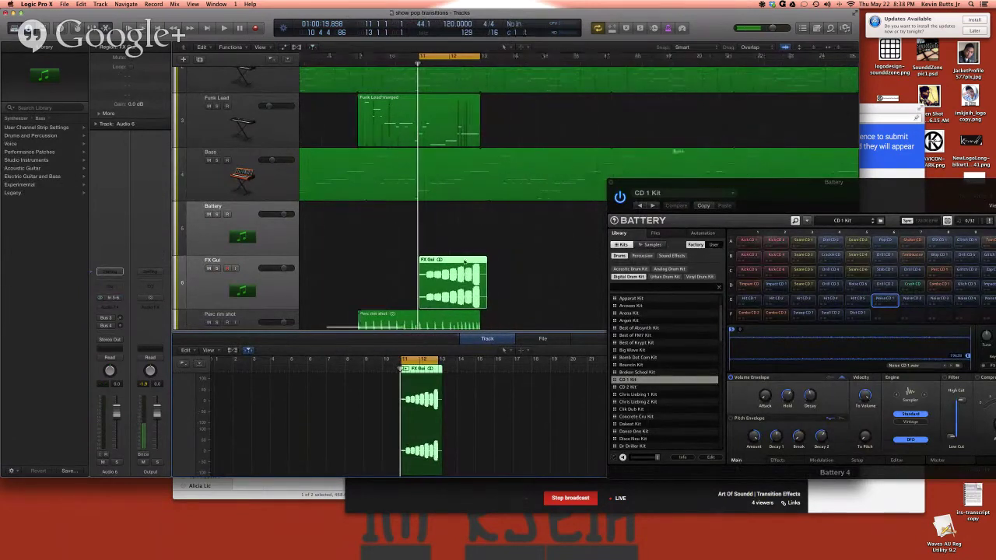
key(space)
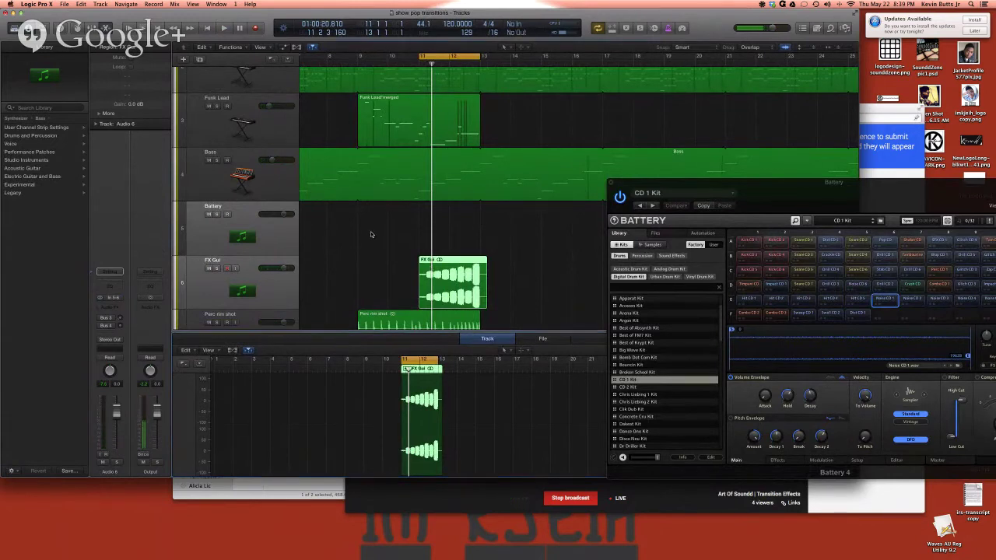
Step: Select the FX Gui track, review its available automation parameters, and hide the automation again
click(403, 237)
click(269, 292)
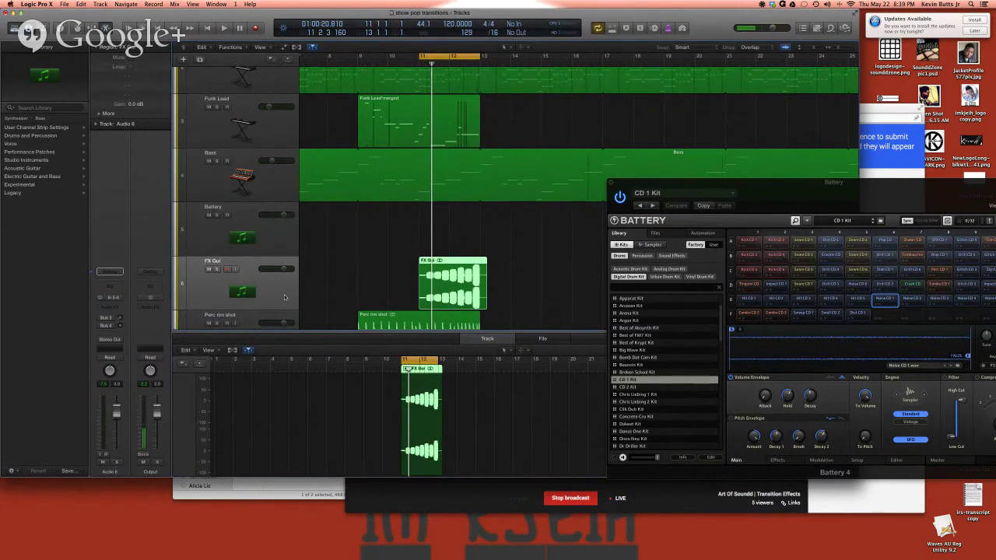
key(a)
click(259, 281)
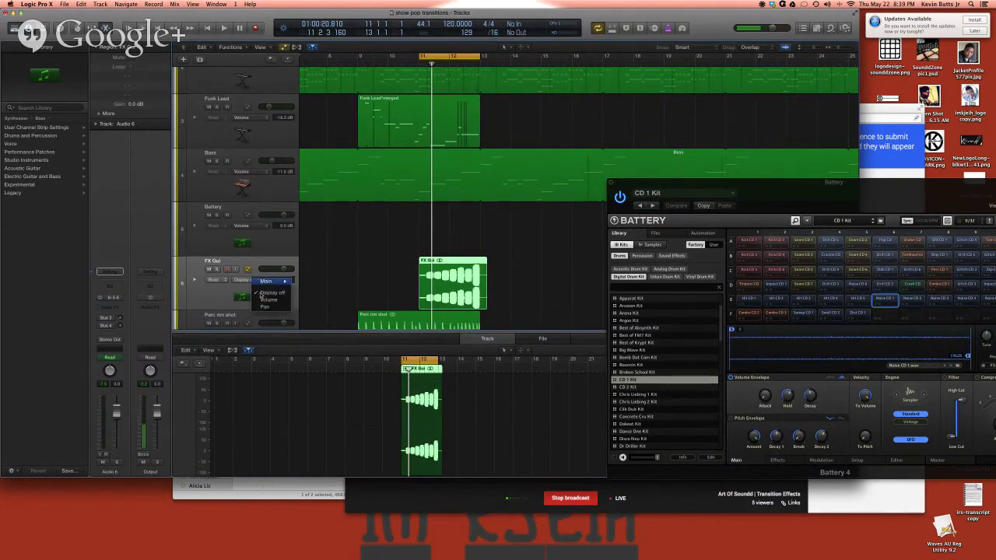
mouse_move(272, 281)
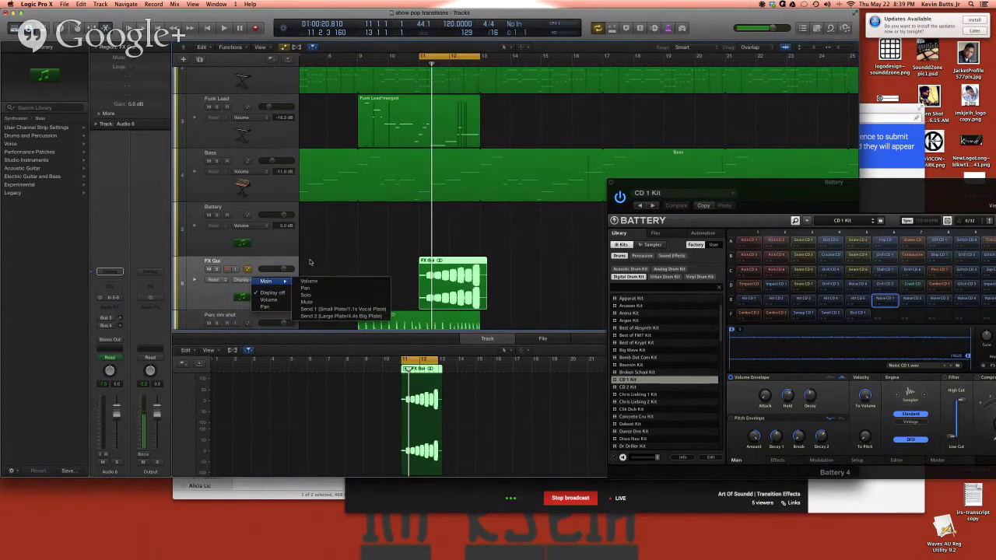
click(304, 263)
key(a)
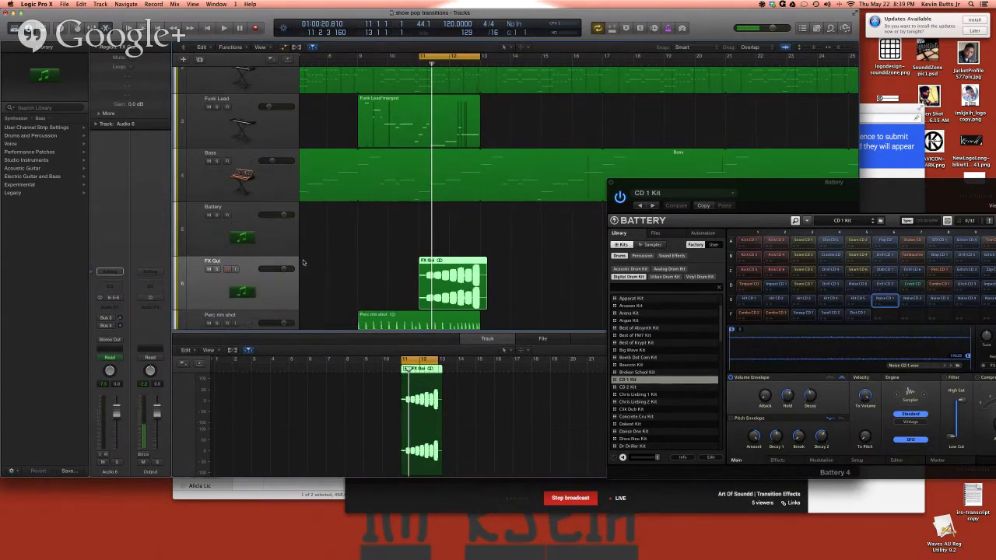
Step: Show the FX Gui track's Volume automation and add volume points at the start and end of its region
key(a)
scroll(359, 250, down, 5)
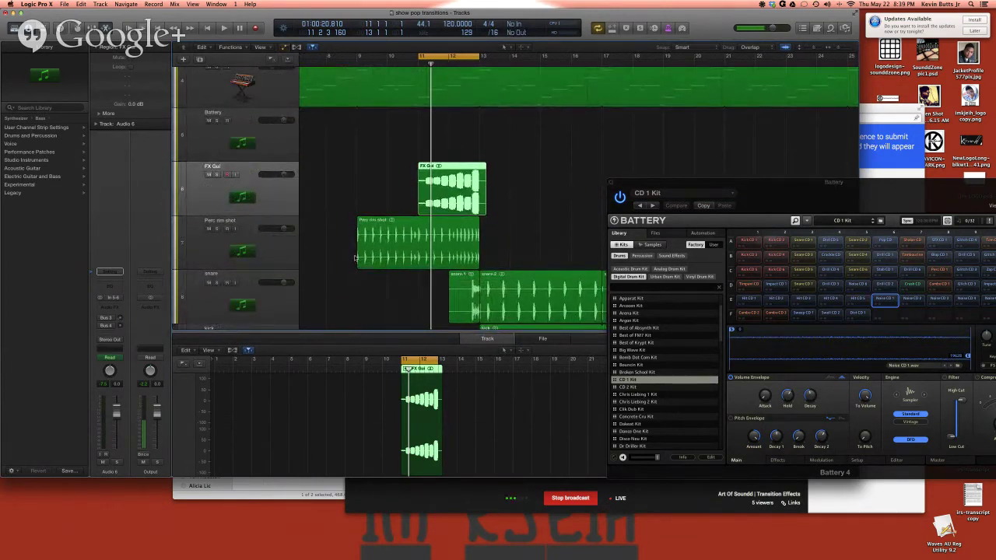
key(a)
click(252, 188)
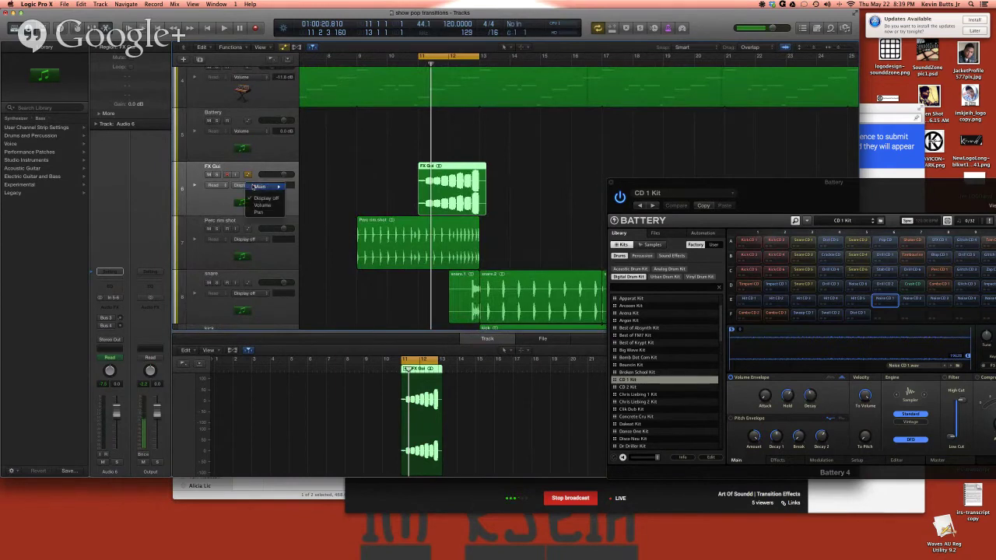
mouse_move(259, 187)
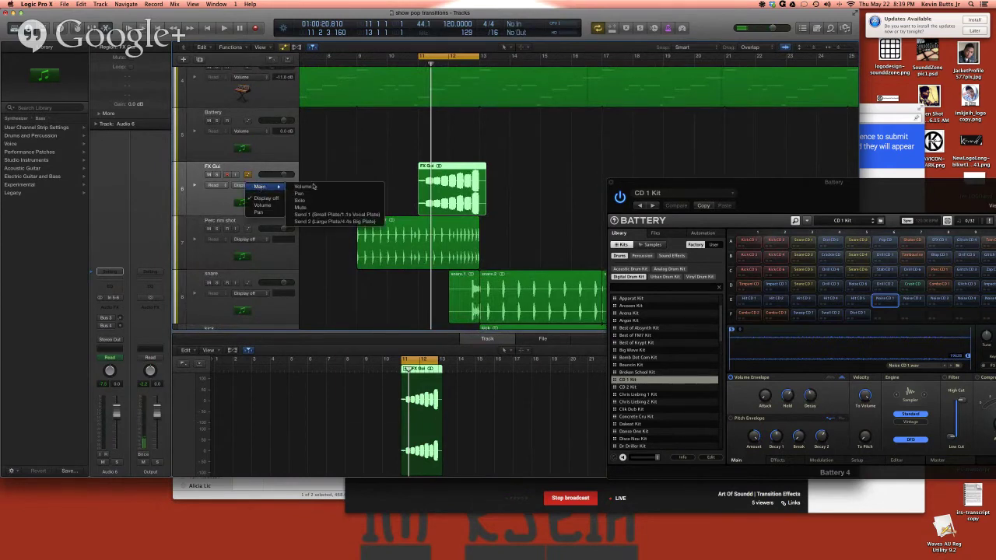
click(314, 186)
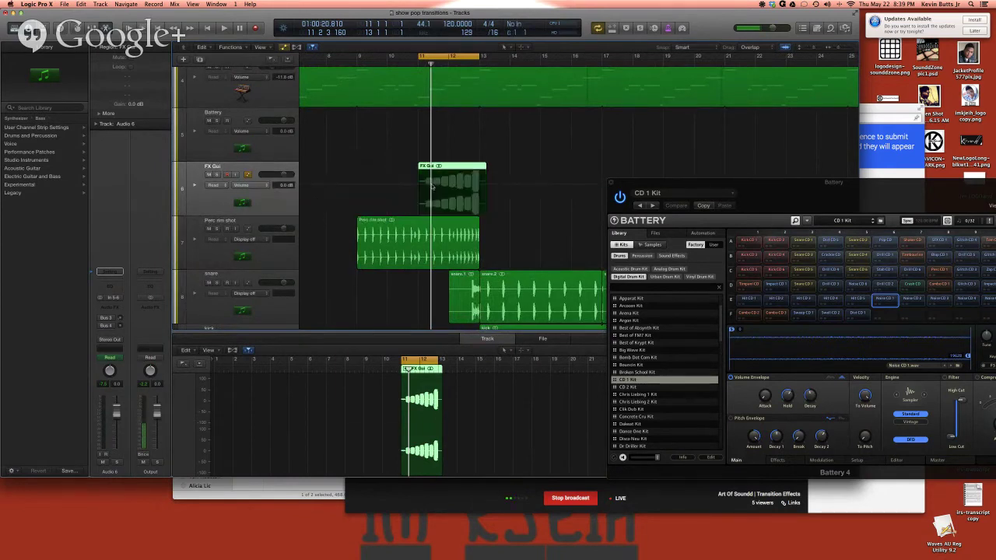
click(479, 188)
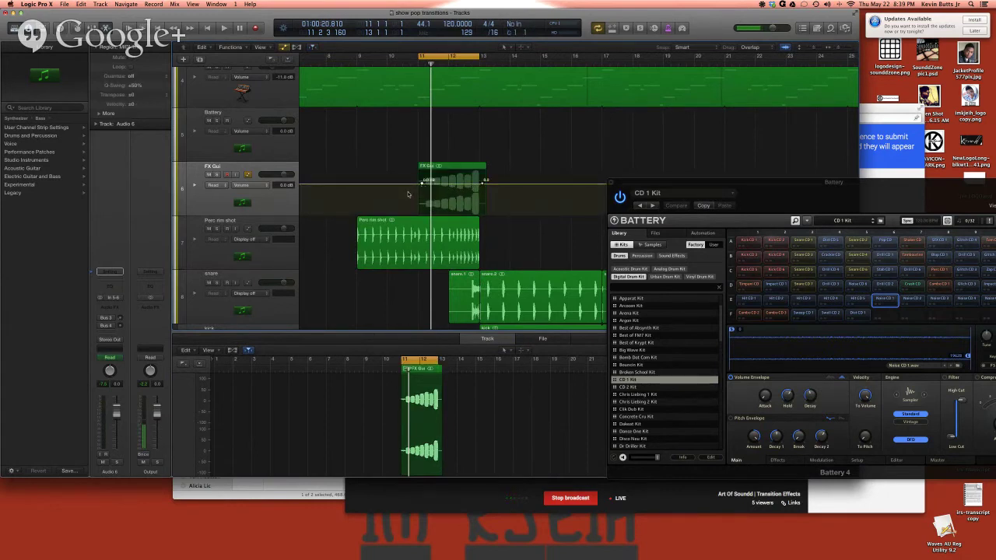
Step: Shape a volume rise across the FX Gui region from about -22 dB at bar 11 to about -4 dB, playing it to check
drag(408, 194, 409, 205)
key(space)
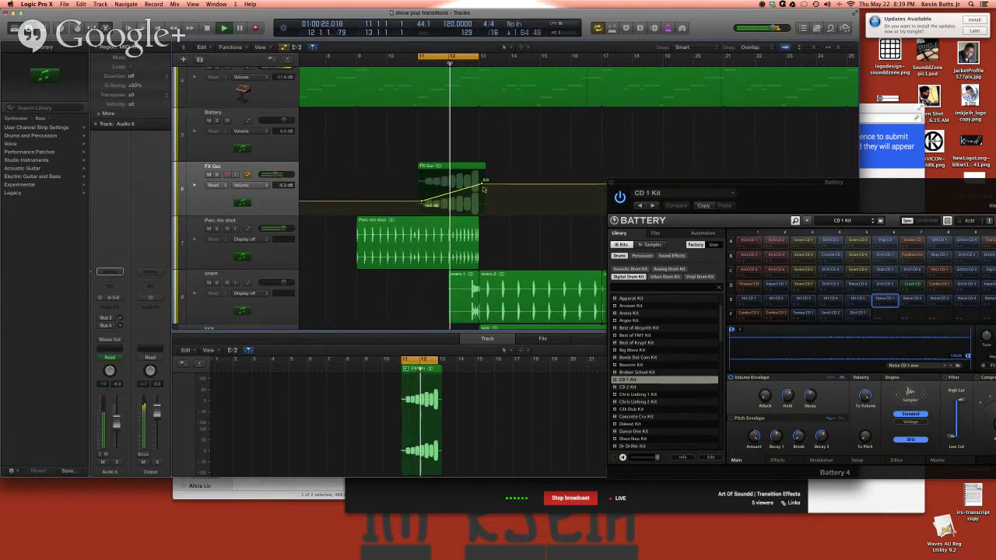
key(space)
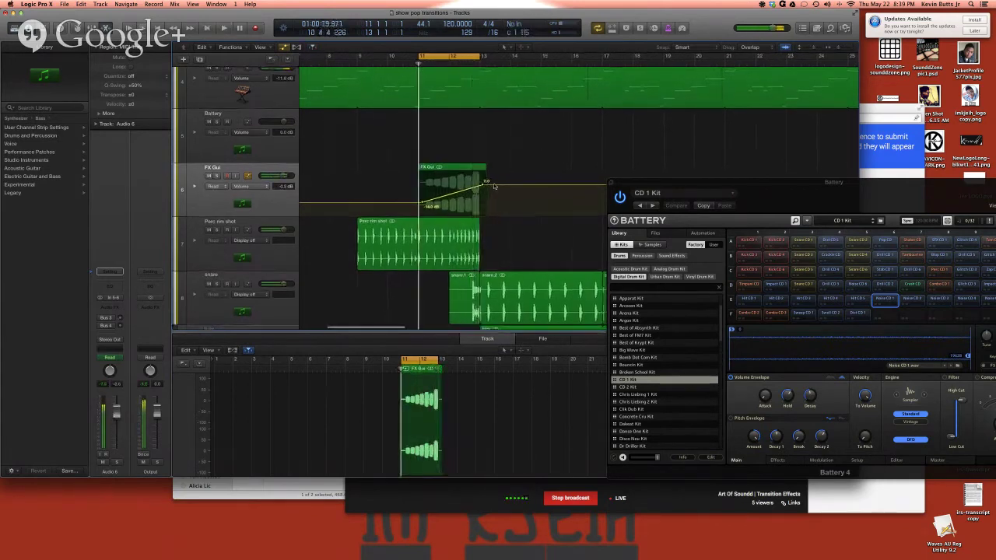
drag(494, 187, 493, 193)
drag(385, 205, 385, 213)
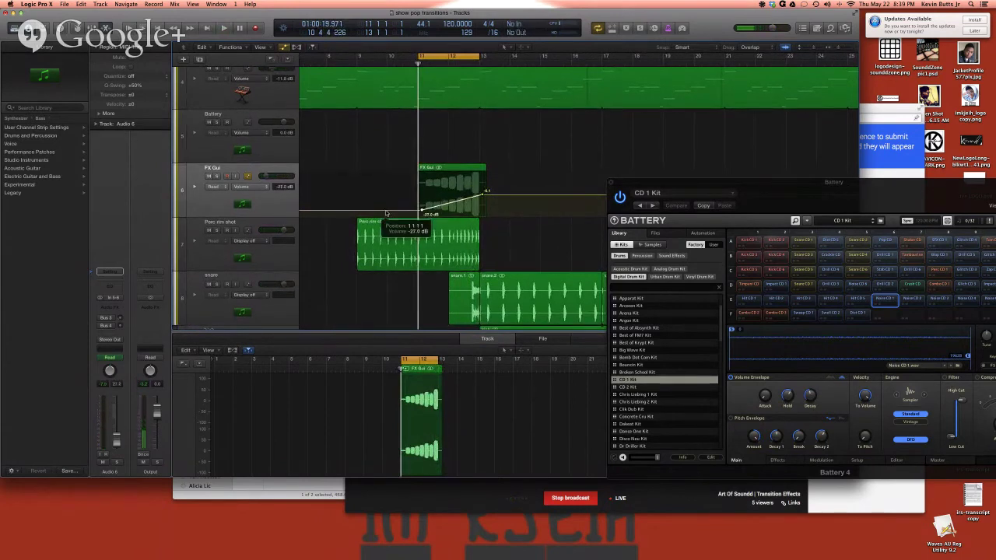
key(space)
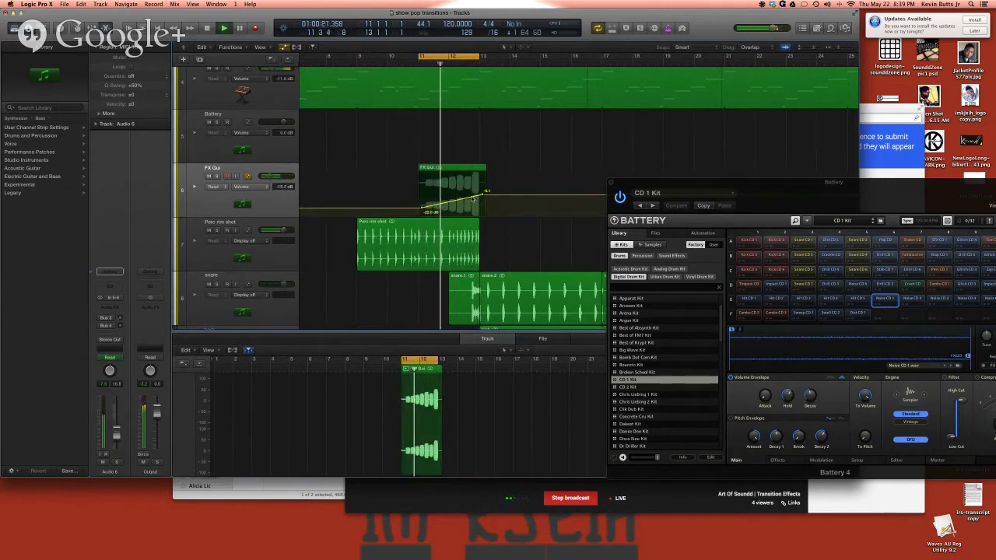
drag(485, 199, 486, 200)
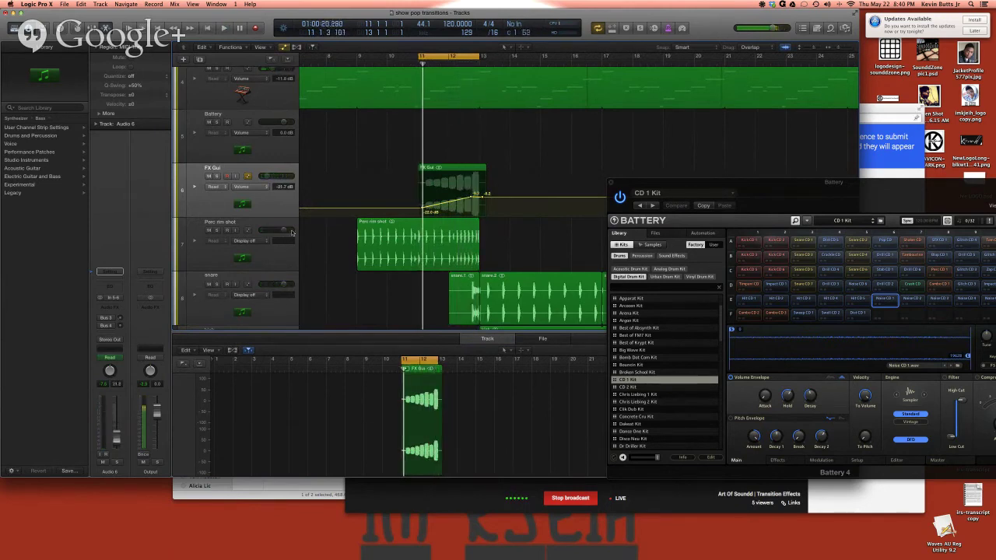
Step: Switch the FX Gui track's automation to Pan and add pan points at the region's start and near bar 12
click(260, 188)
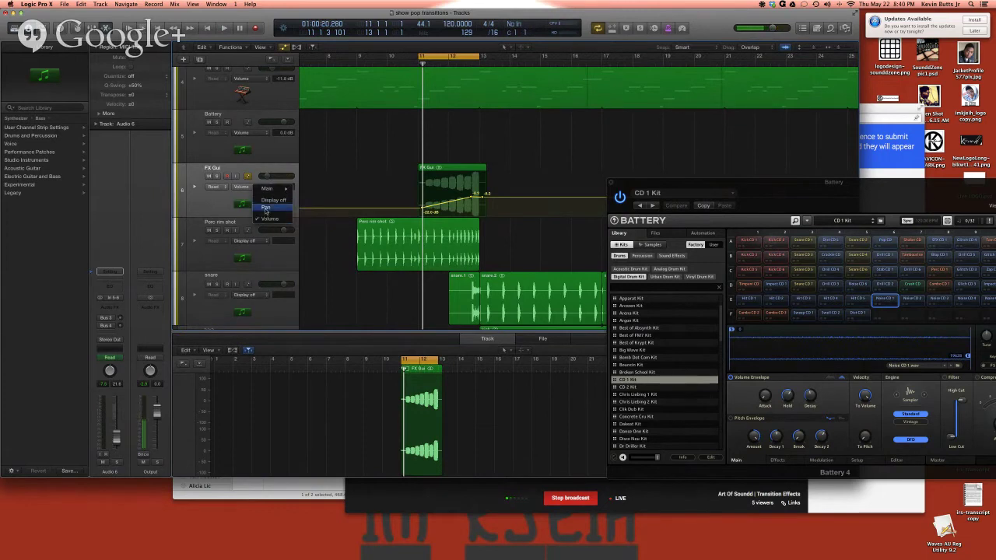
click(265, 209)
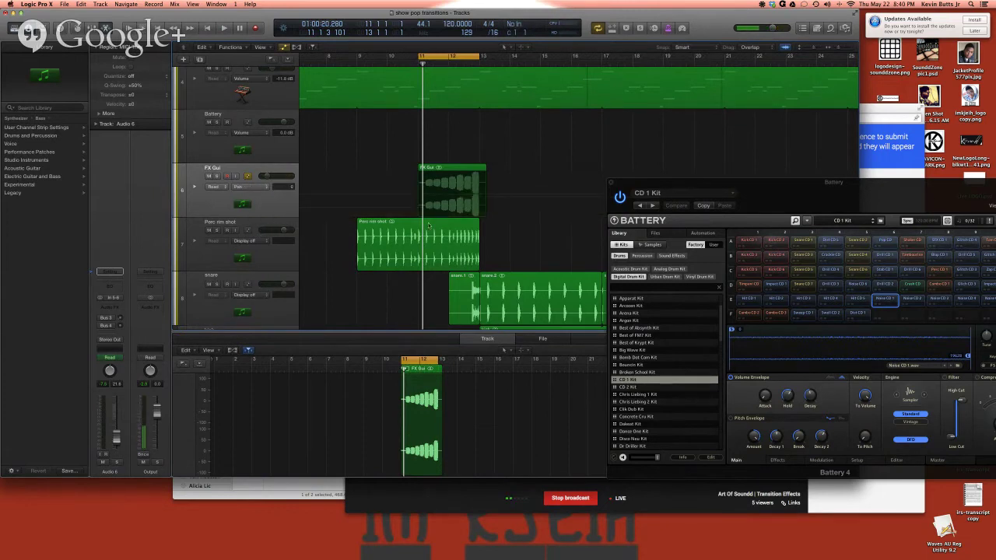
key(space)
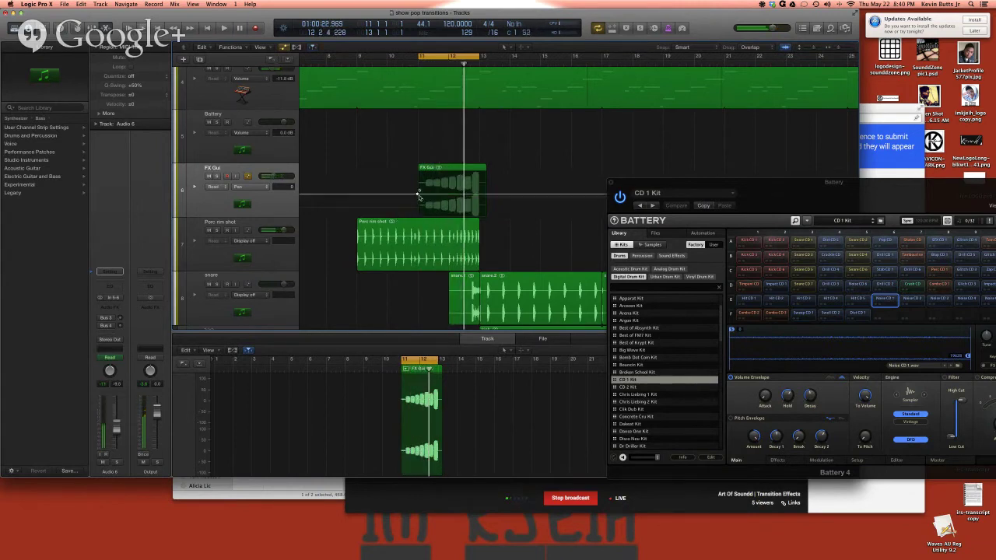
click(445, 193)
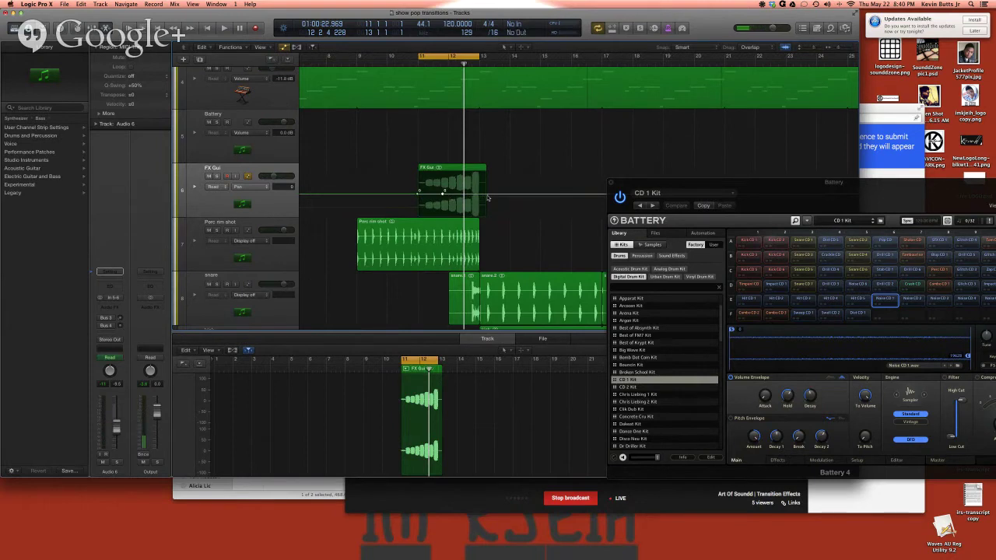
Step: Shape the FX Gui pan automation to sweep to one side by bar 12 and back by the region's end, and play it
drag(417, 192, 484, 178)
key(space)
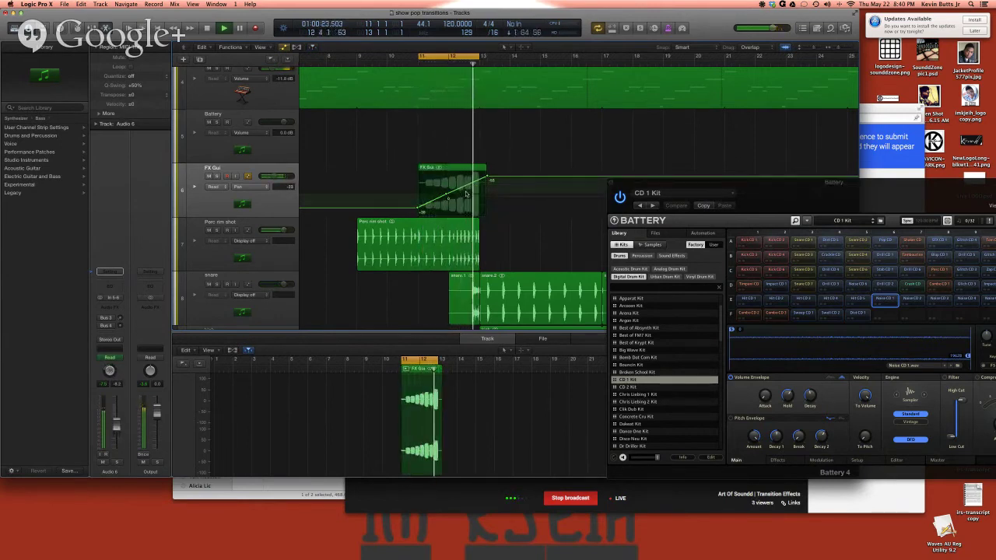
drag(448, 197, 489, 208)
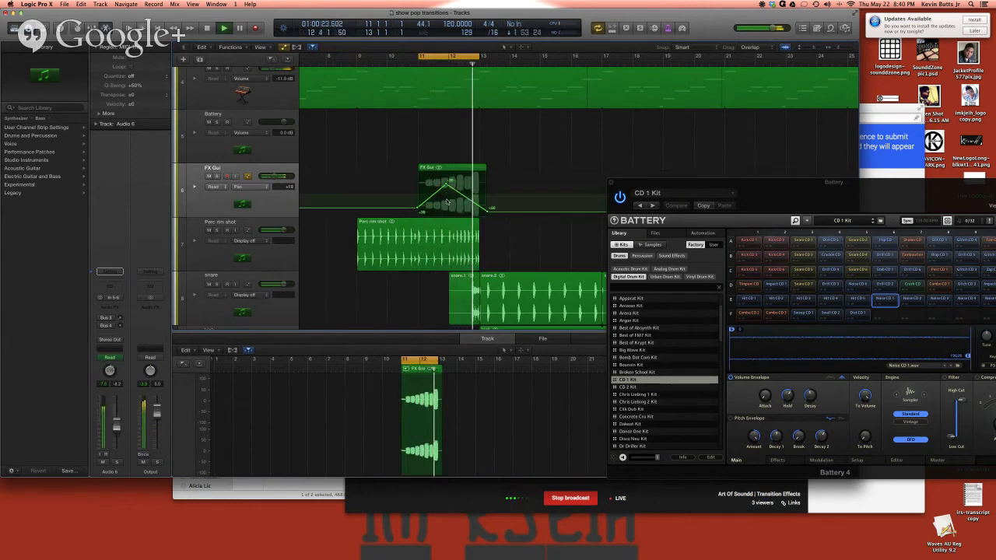
key(space)
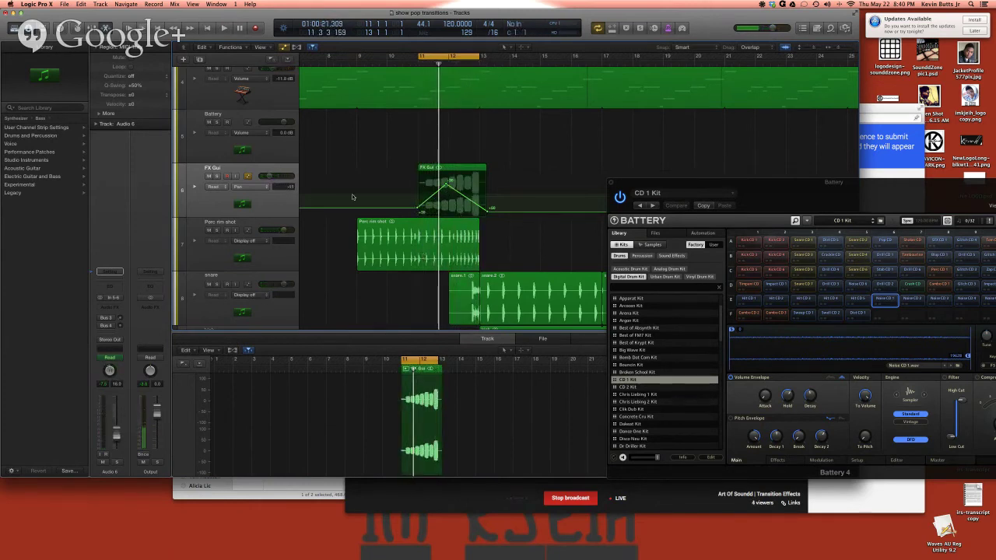
Step: Show the mixer, hide the Battery plug-in window and turn on the FX Gui track's Bus 3 send
click(275, 211)
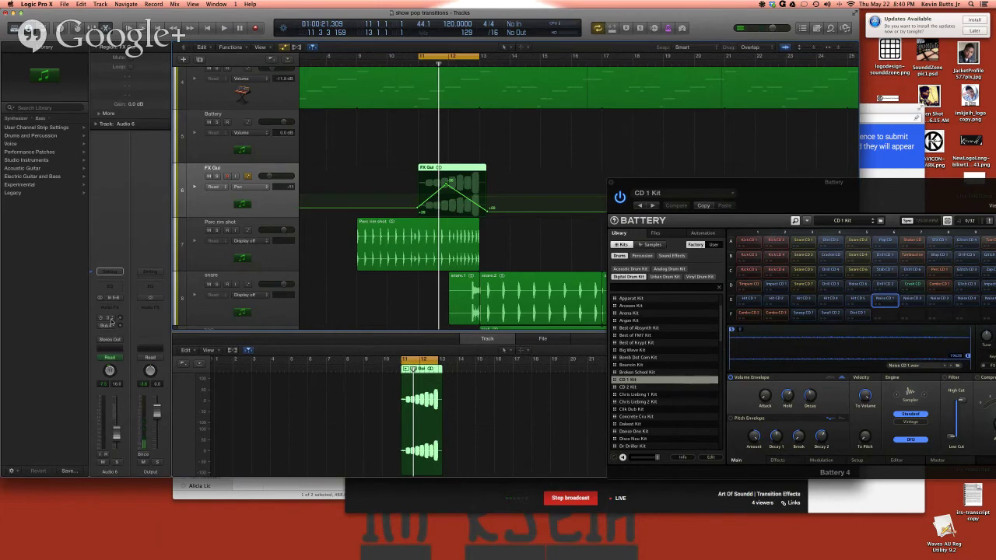
key(x)
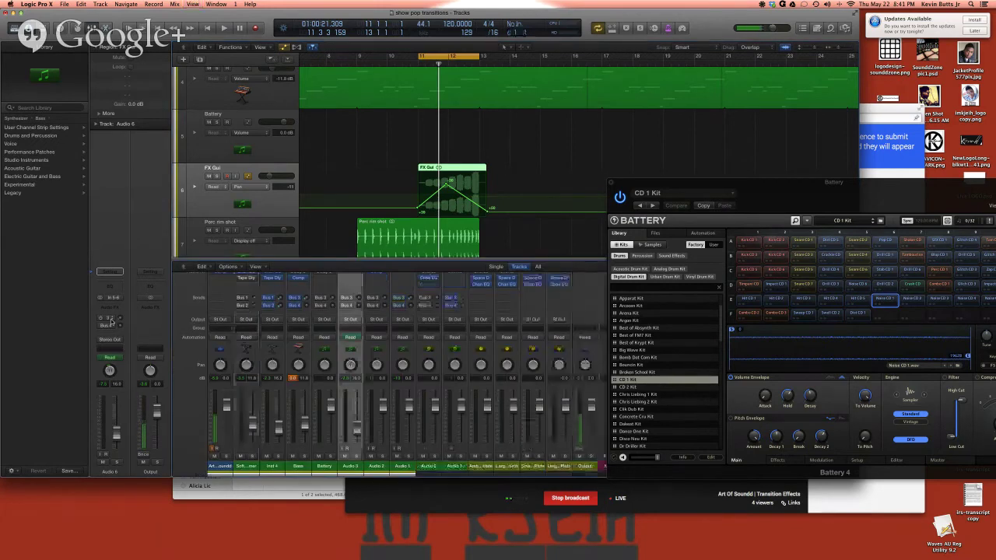
key(v)
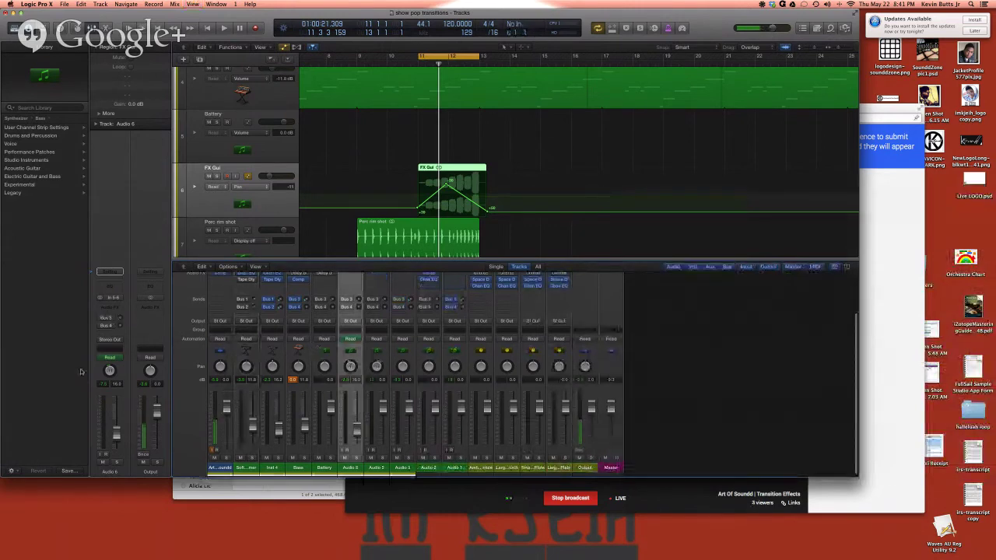
click(105, 319)
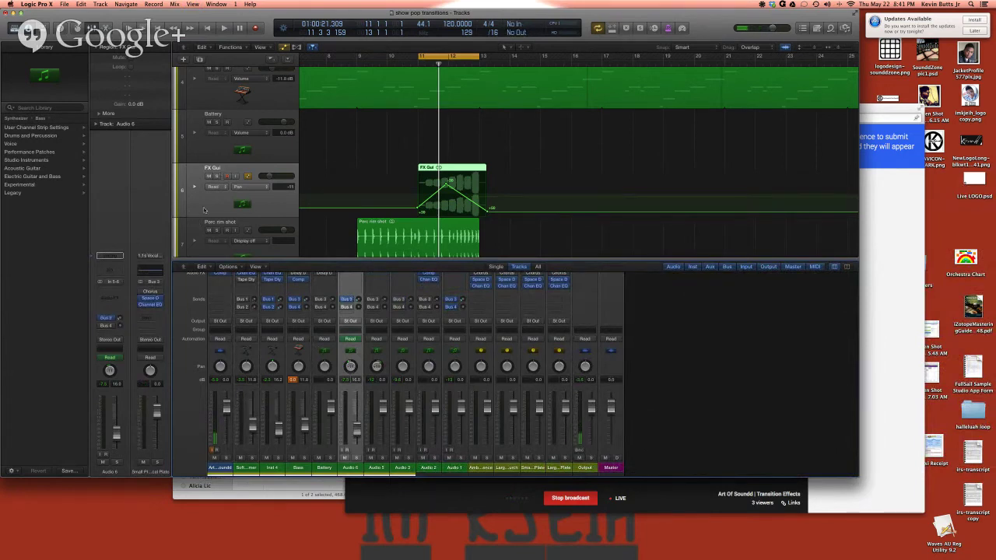
Step: Rename the Audio 6 mixer channel as FX Gui to match its track
scroll(249, 228, down, 1)
click(249, 228)
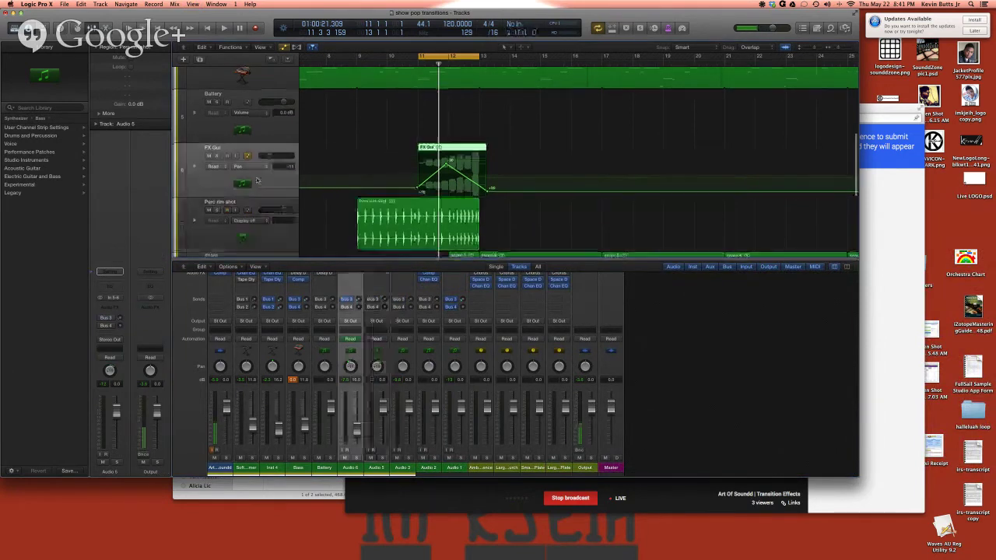
click(193, 182)
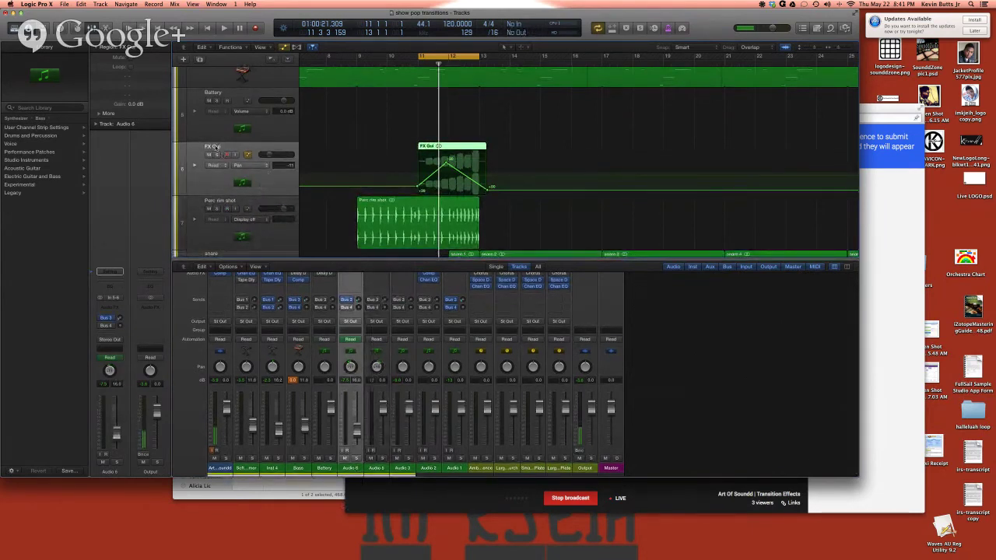
double_click(212, 146)
scroll(222, 187, up, 1)
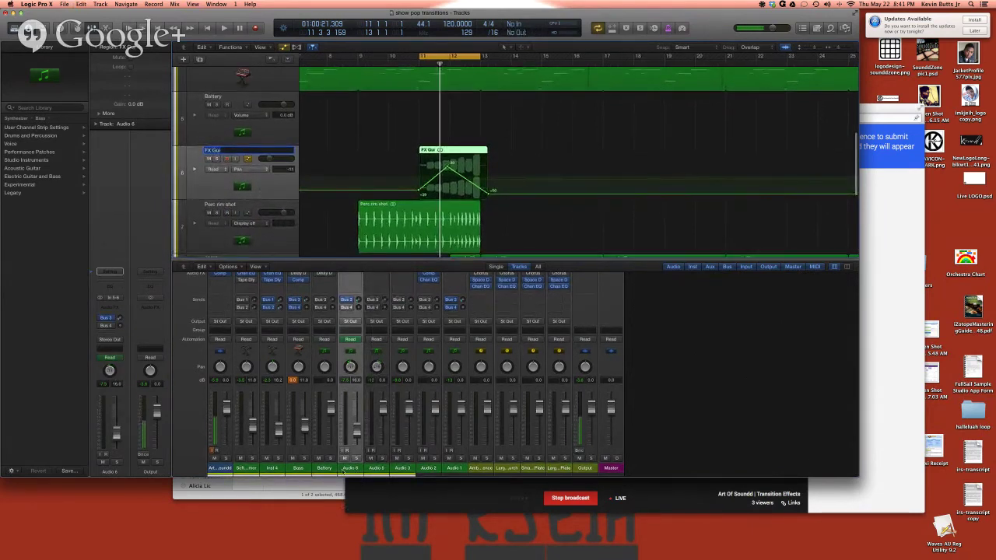
double_click(347, 468)
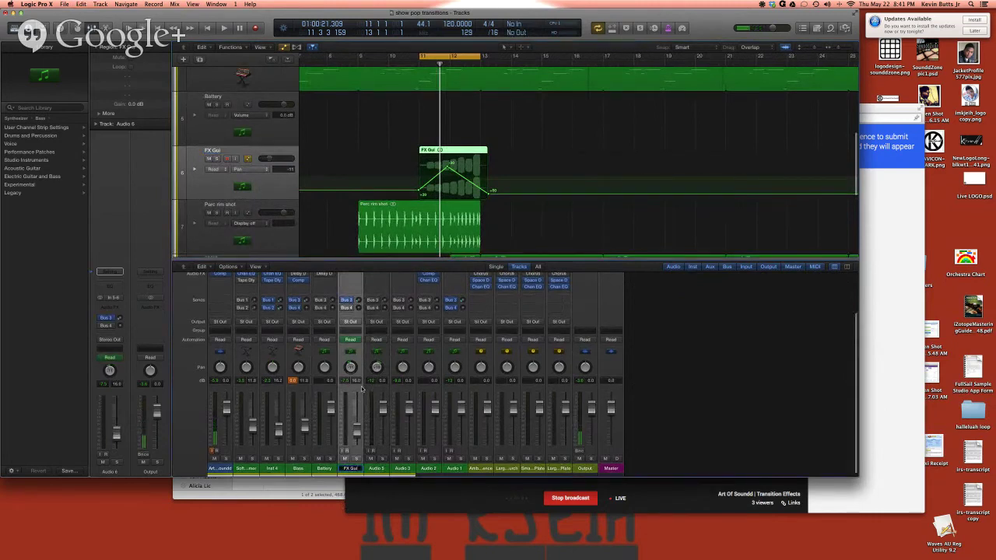
key(Return)
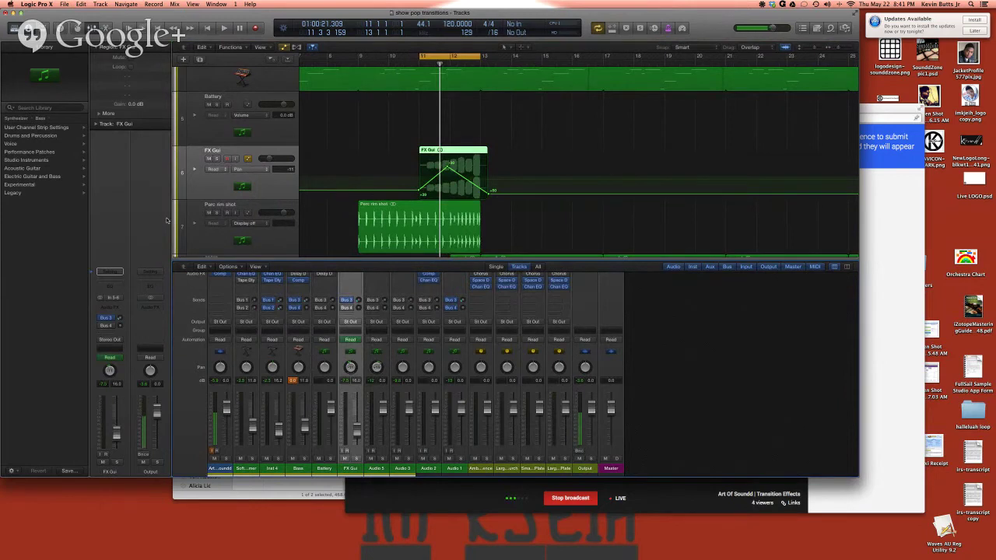
Step: Play the transition through past bar 13 to hear the FX Gui part, and hide the track automation
key(space)
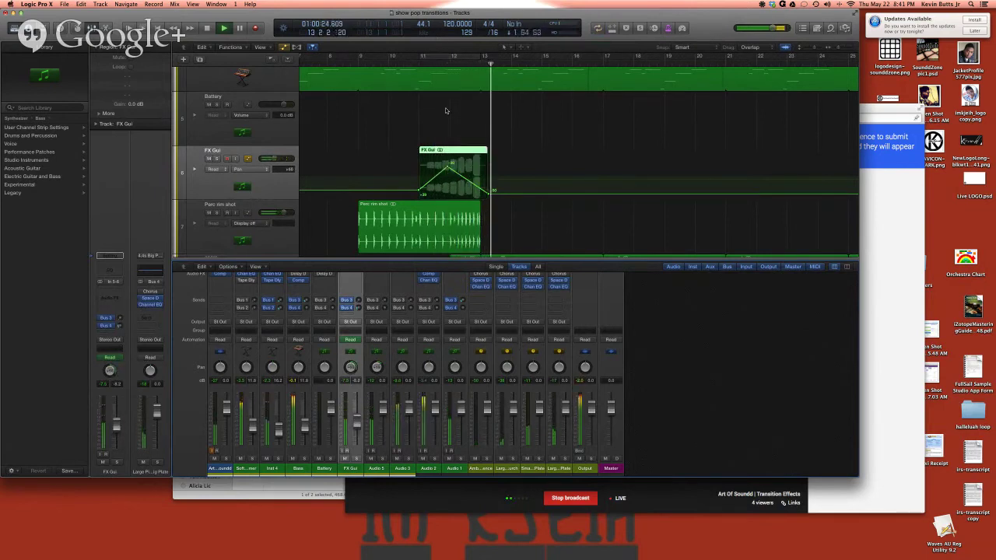
scroll(495, 114, down, 1)
scroll(495, 114, down, 3)
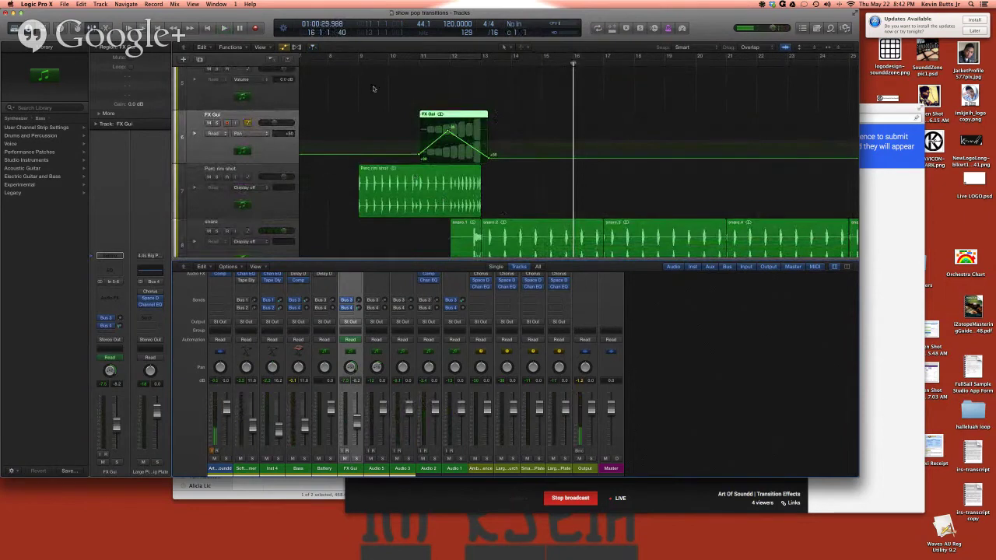
scroll(311, 117, up, 2)
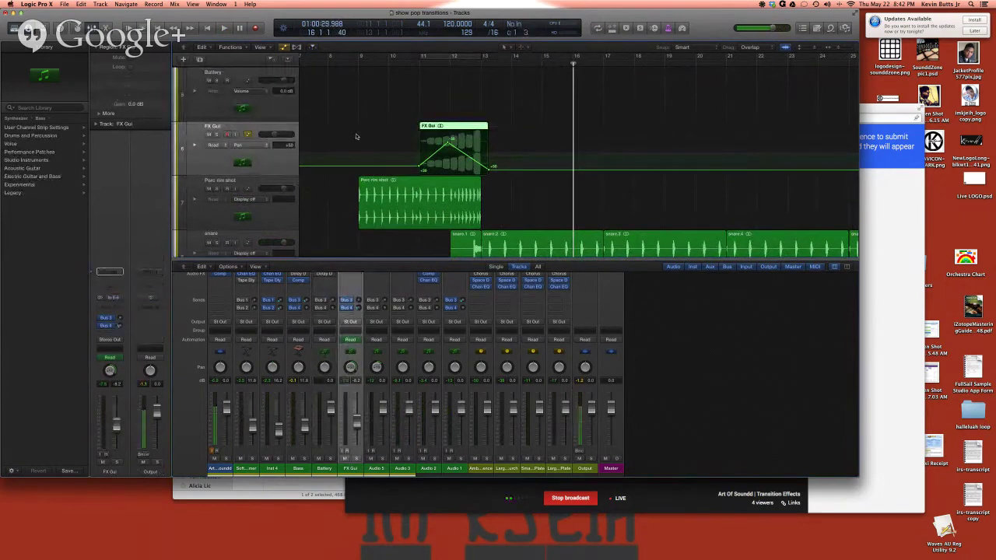
key(a)
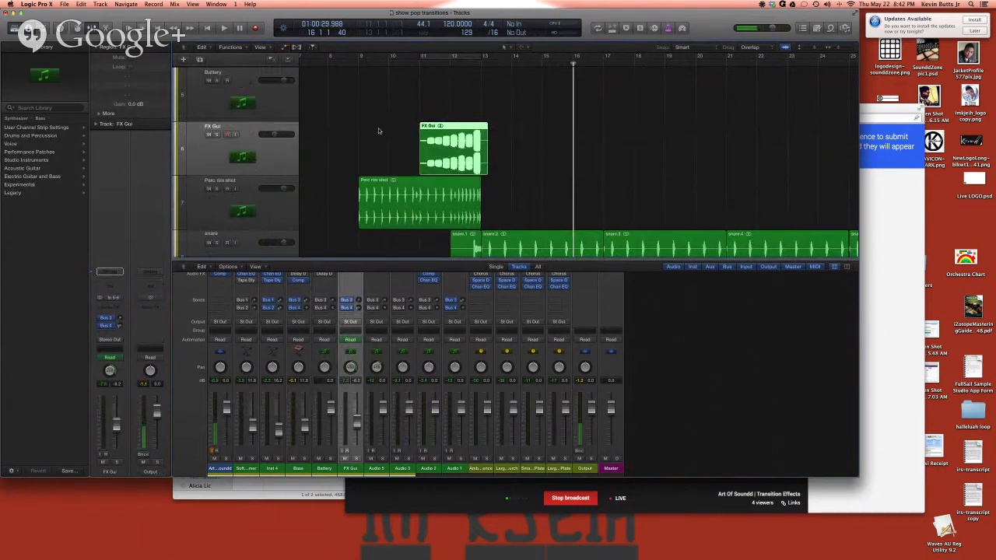
Step: Select the Battery track, reopen its Battery 4 window over the arrangement and look through its effects page
click(276, 96)
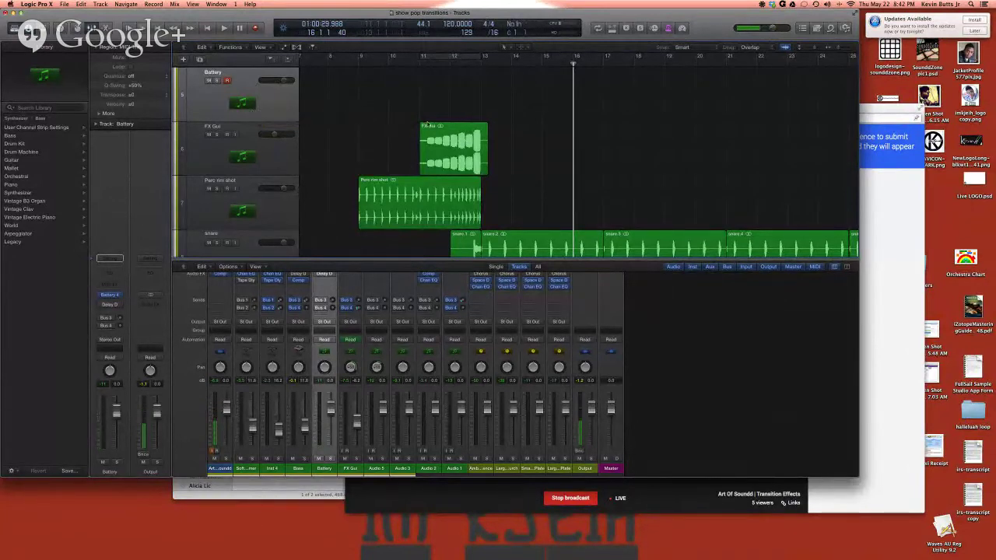
double_click(401, 66)
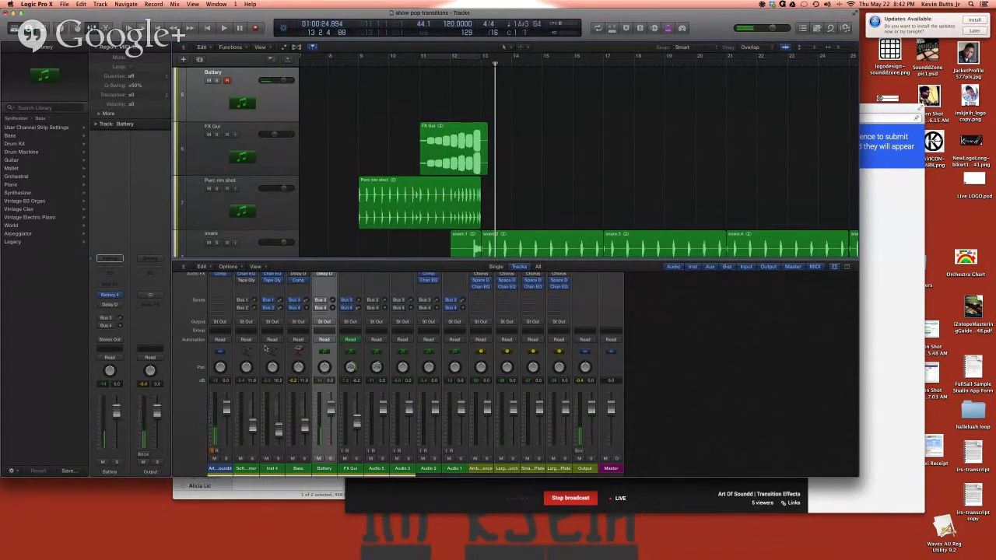
scroll(336, 342, up, 2)
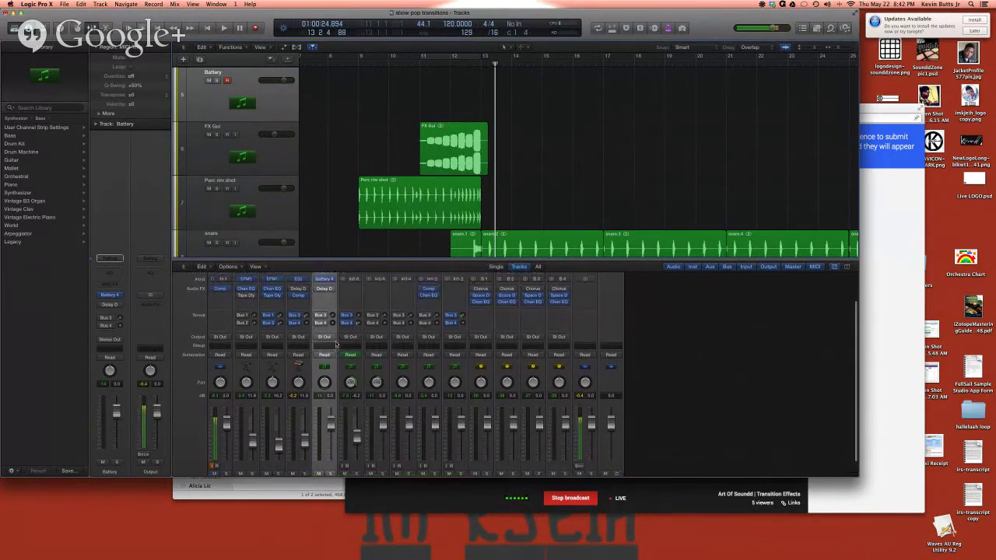
click(323, 282)
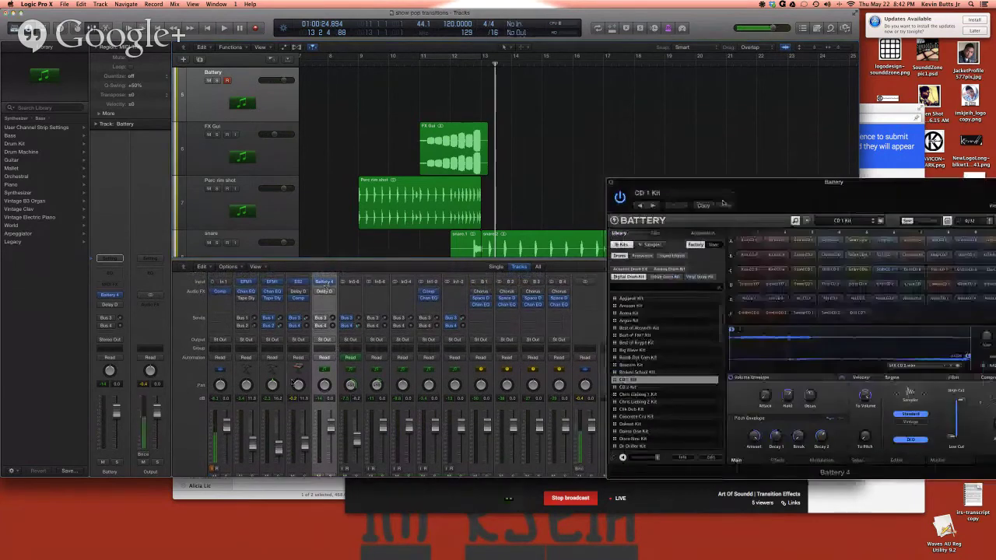
drag(783, 181, 444, 204)
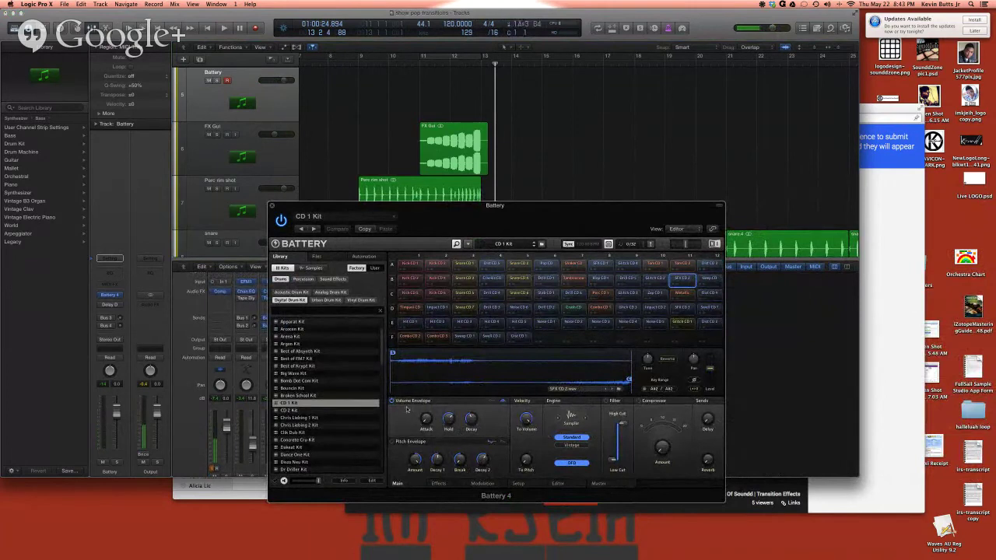
click(440, 484)
click(411, 484)
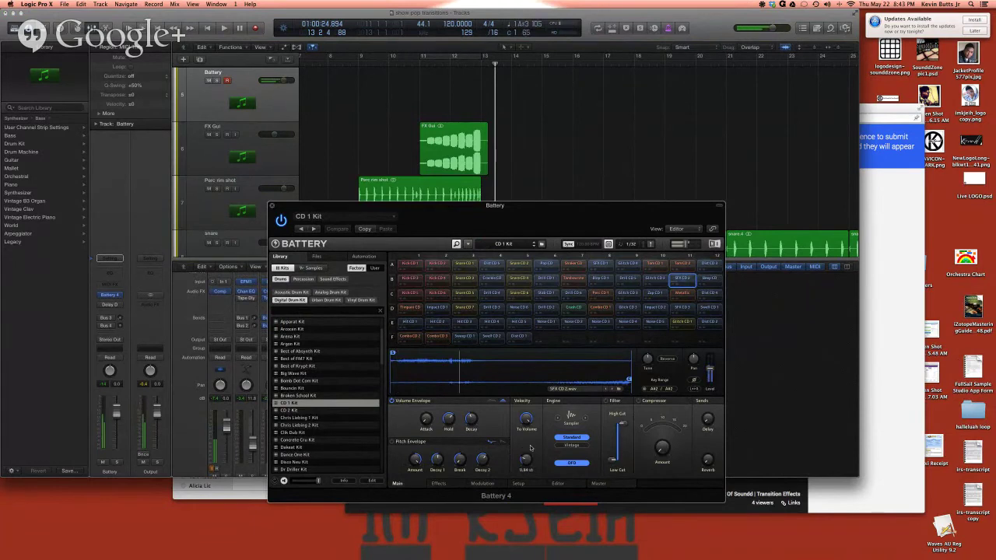
Step: Turn on the cycle over bars 11 and 12 and play it while trying the SFX CD 2 cell's velocity-to-pitch control
click(457, 58)
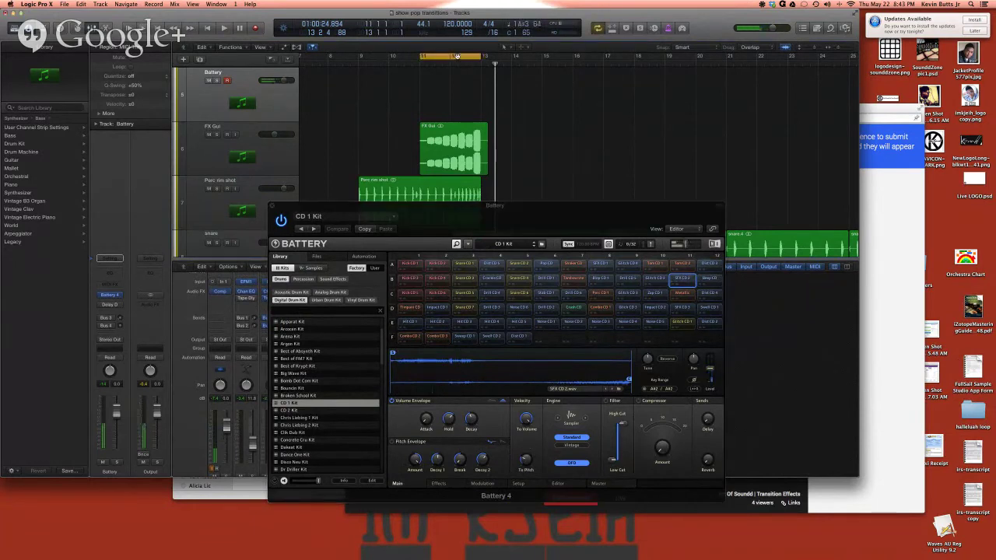
key(space)
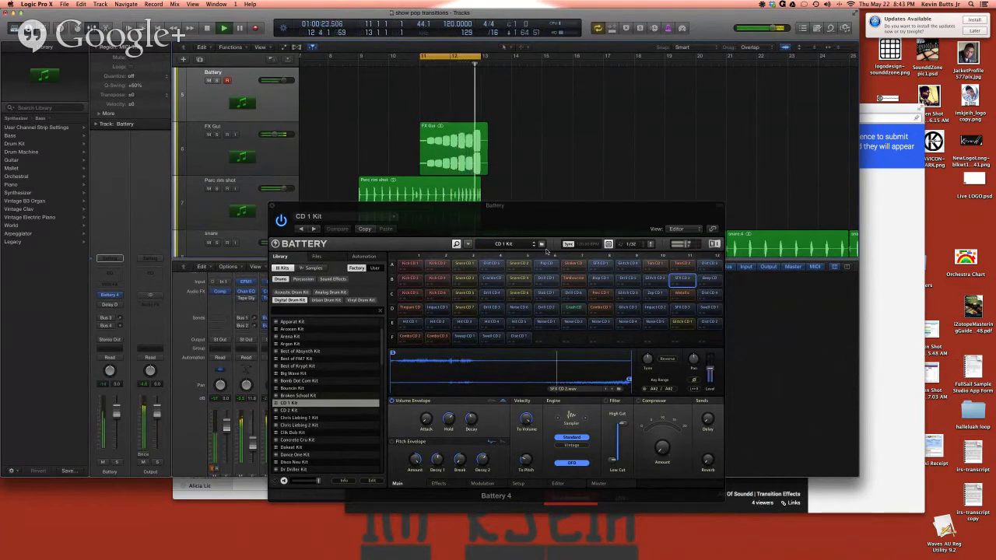
click(525, 460)
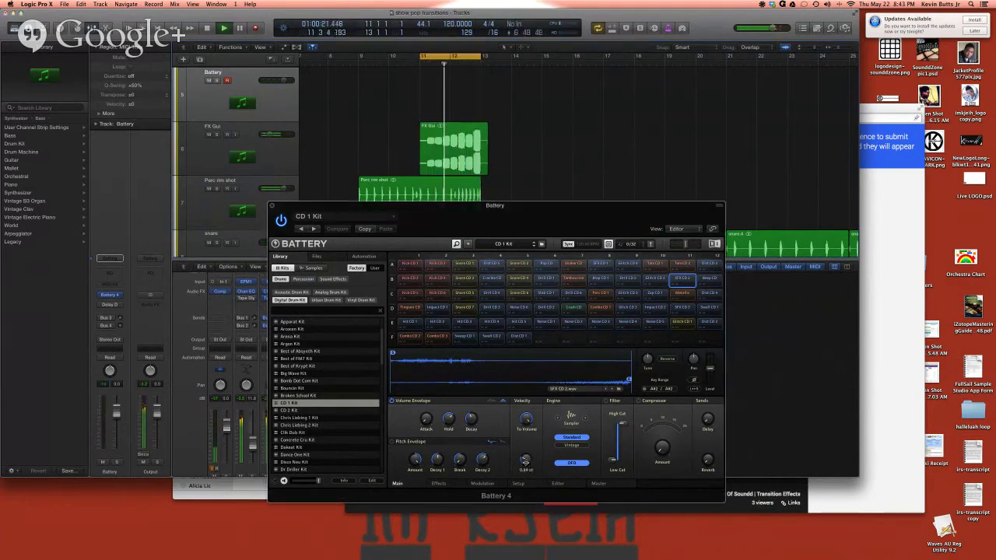
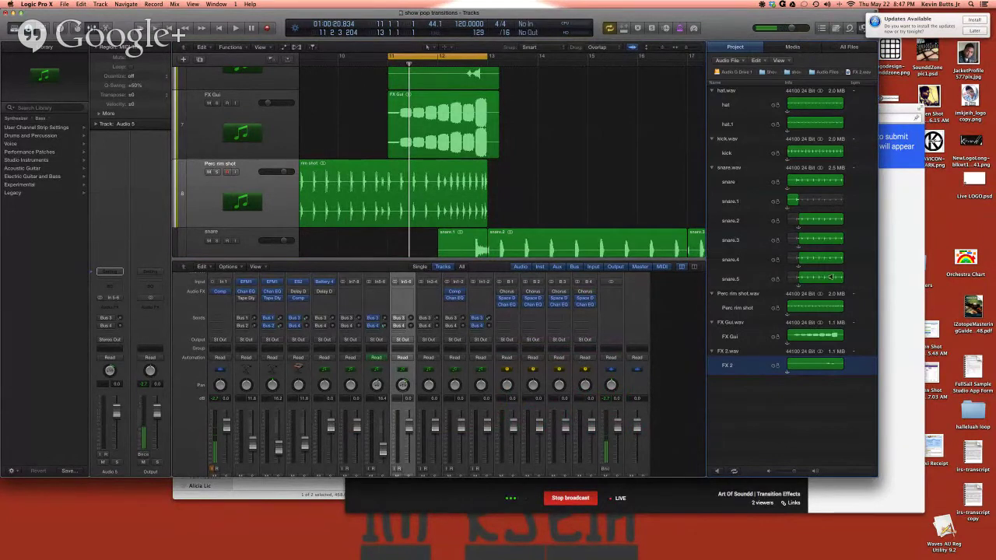
Step: Preview the snare audio file in the project's file list, after checking the FX 2 and FX Gui files
click(809, 364)
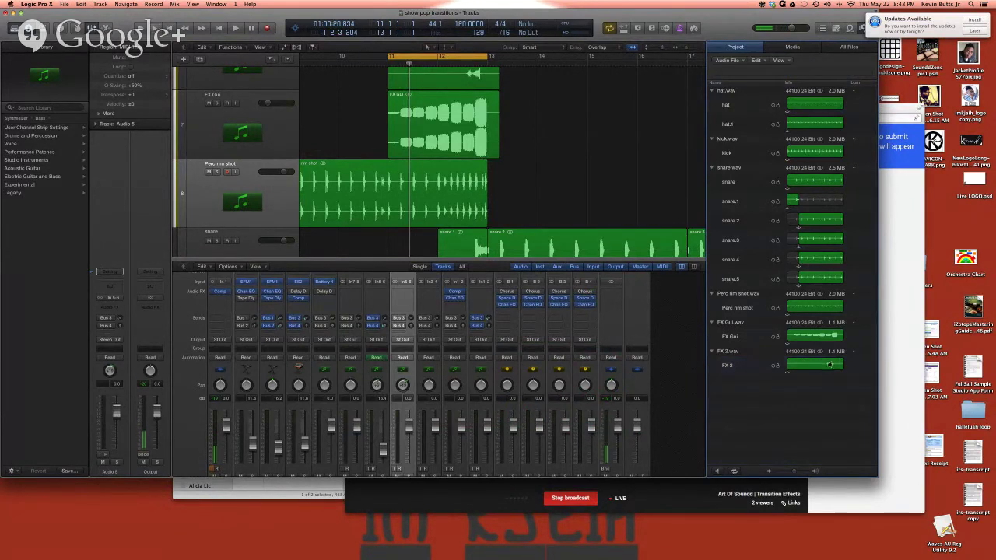
key(space)
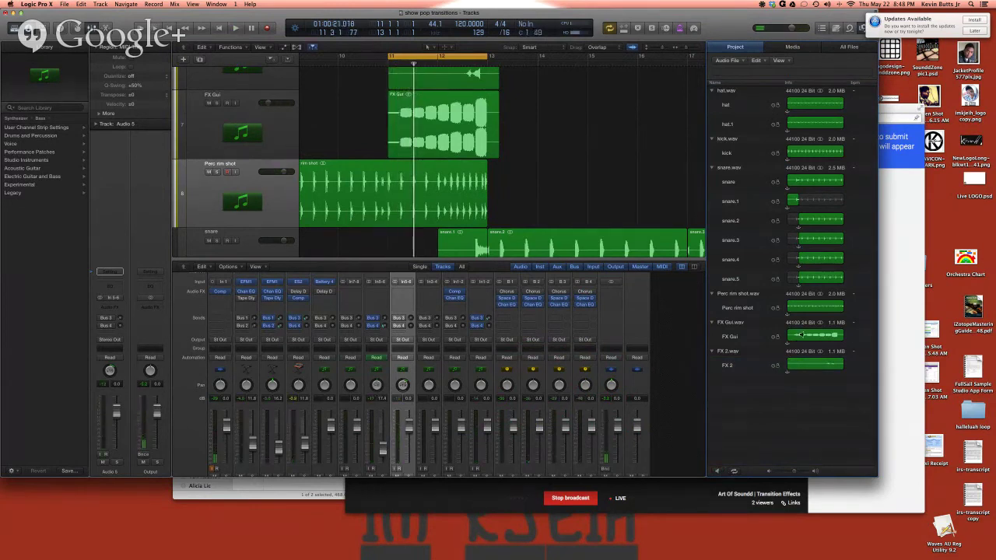
click(801, 336)
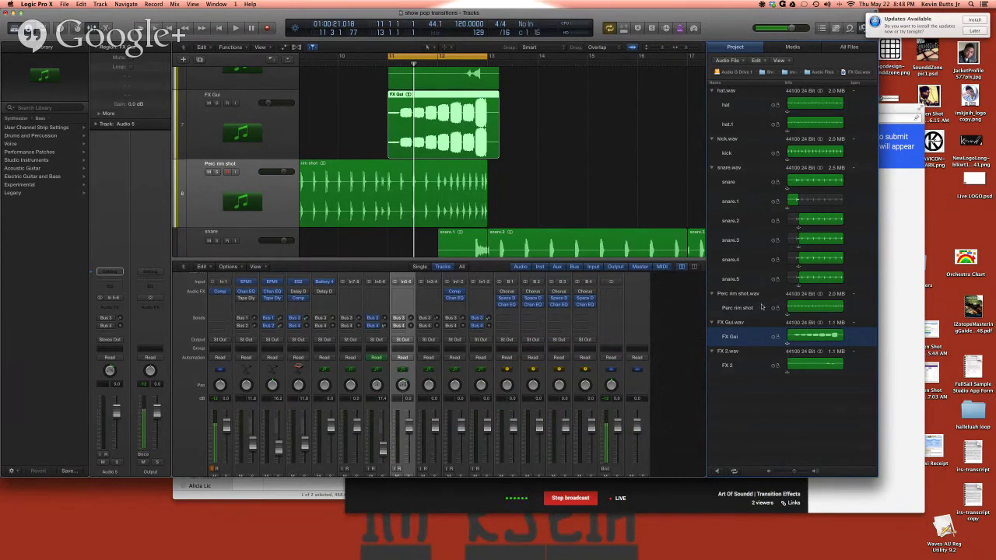
click(816, 180)
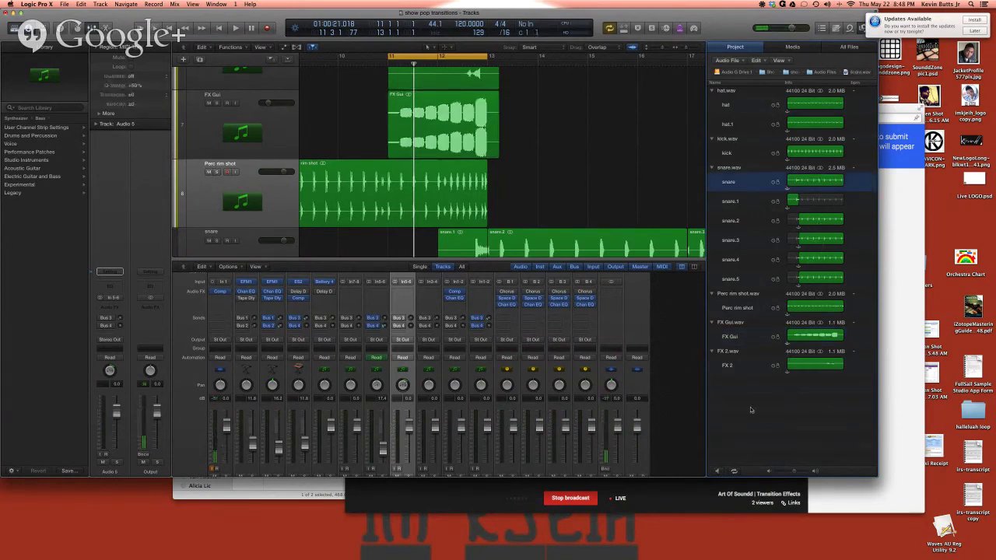
click(718, 471)
click(718, 471)
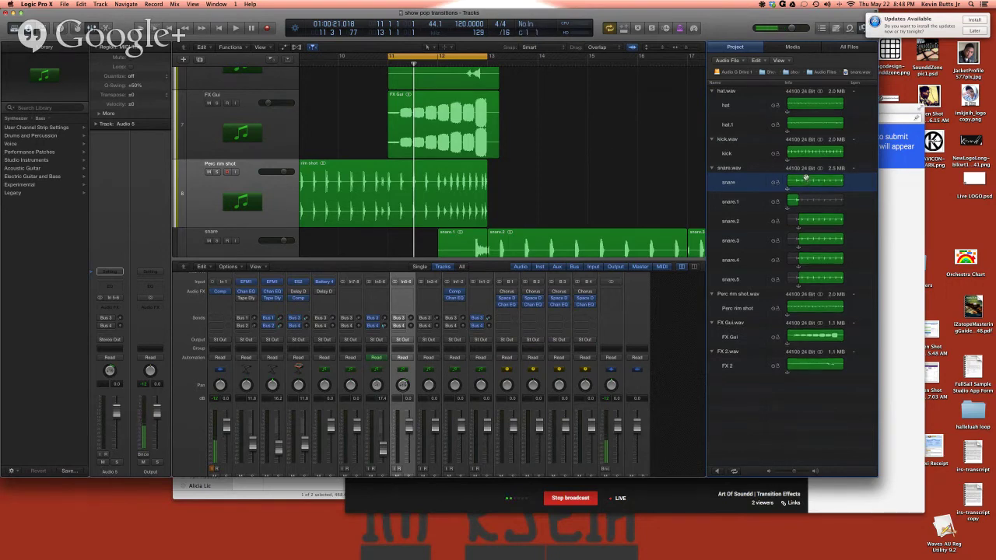
Step: Try placing the snare audio file on the FX Gui track at bar 14, and undo the placement
drag(805, 180, 545, 138)
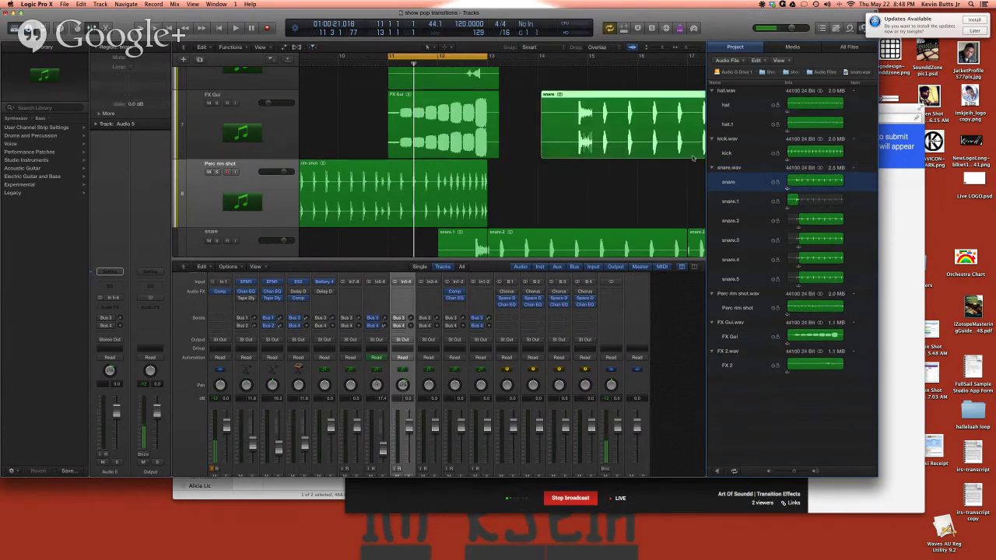
key(super+z)
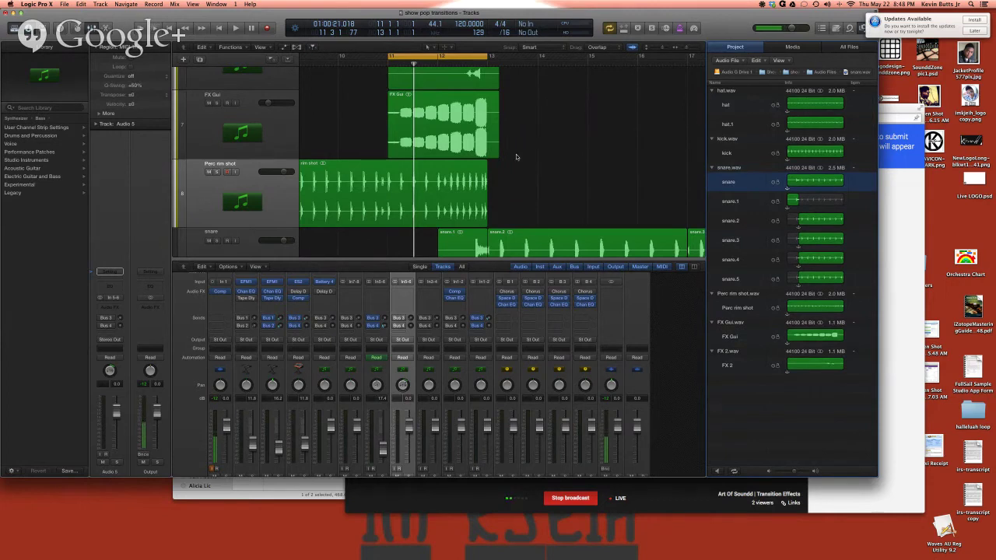
Step: Play the looped section from bar 11 and turn off cycle mode
key(space)
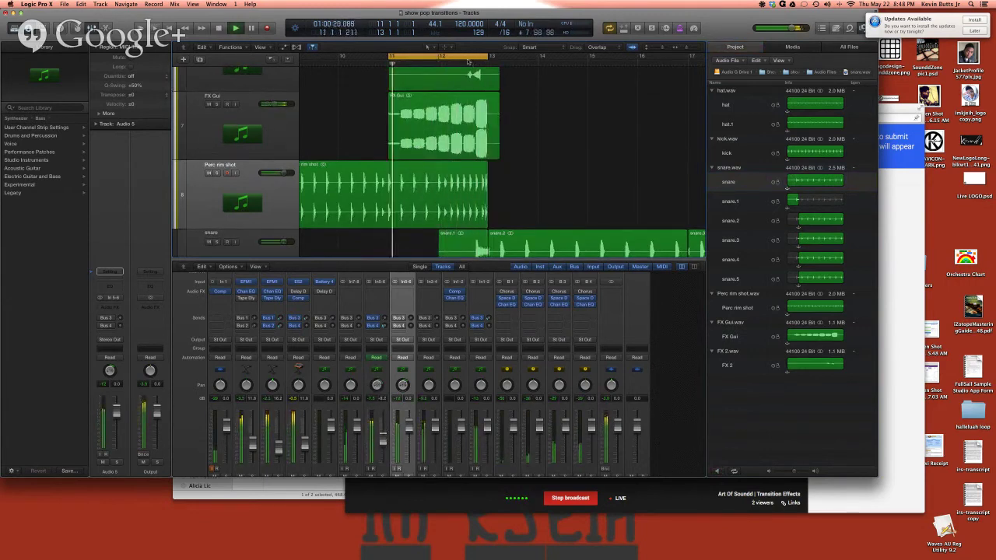
key(space)
key(c)
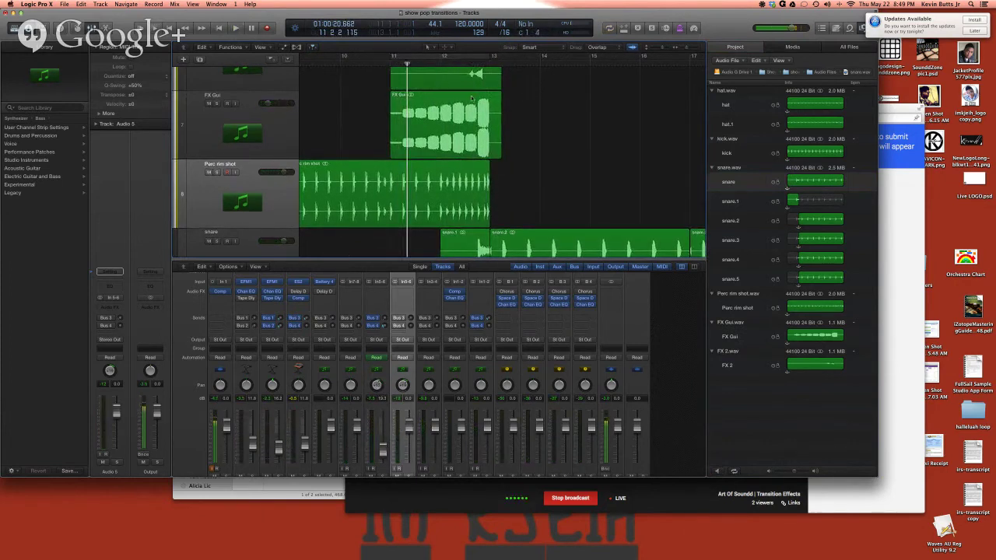
Step: Hide the mixer so the tracks area fills the window's height
scroll(489, 107, down, 2)
scroll(488, 106, up, 5)
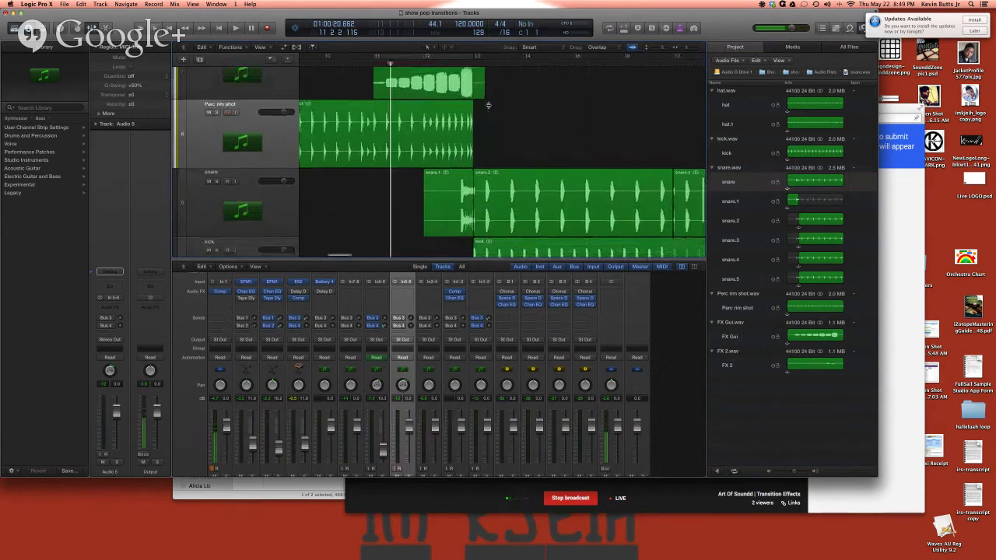
scroll(488, 106, down, 5)
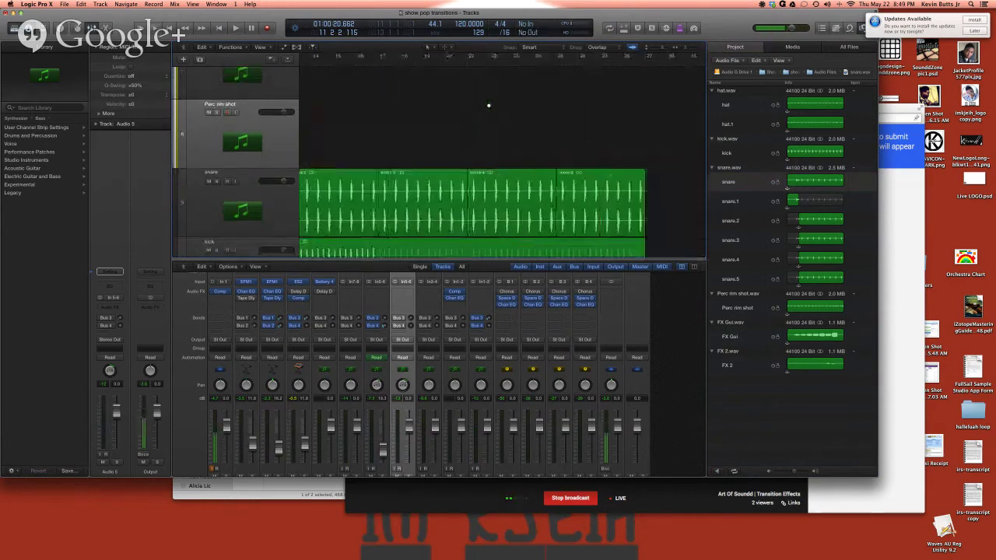
key(x)
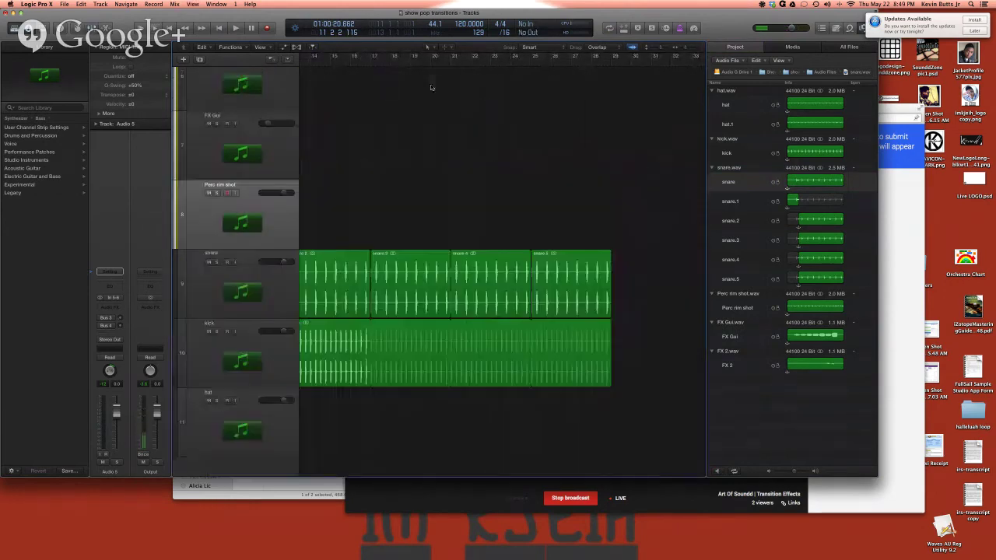
Step: Play the arrangement from around bar 23 and again from just before bar 13 to listen through the transition
click(506, 64)
key(space)
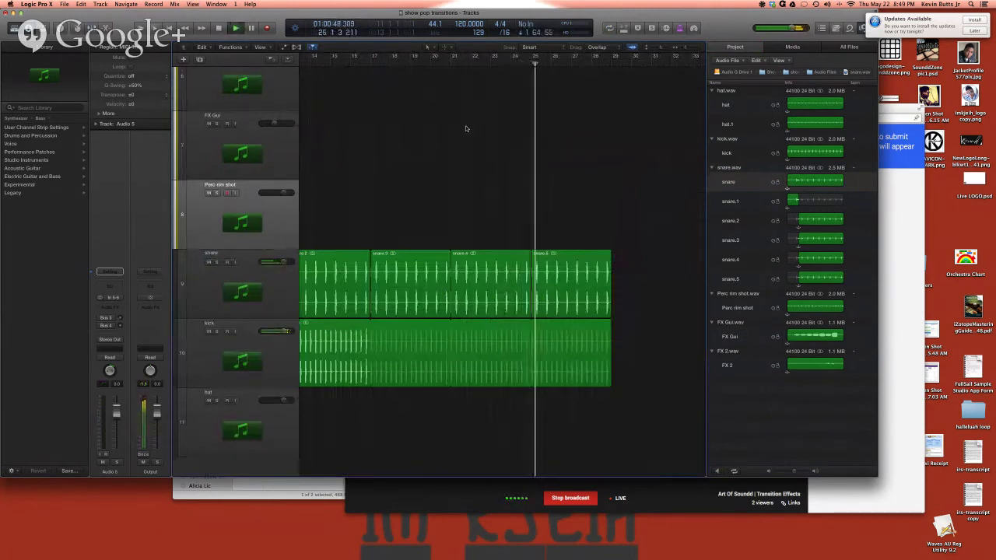
scroll(488, 145, left, 5)
click(478, 62)
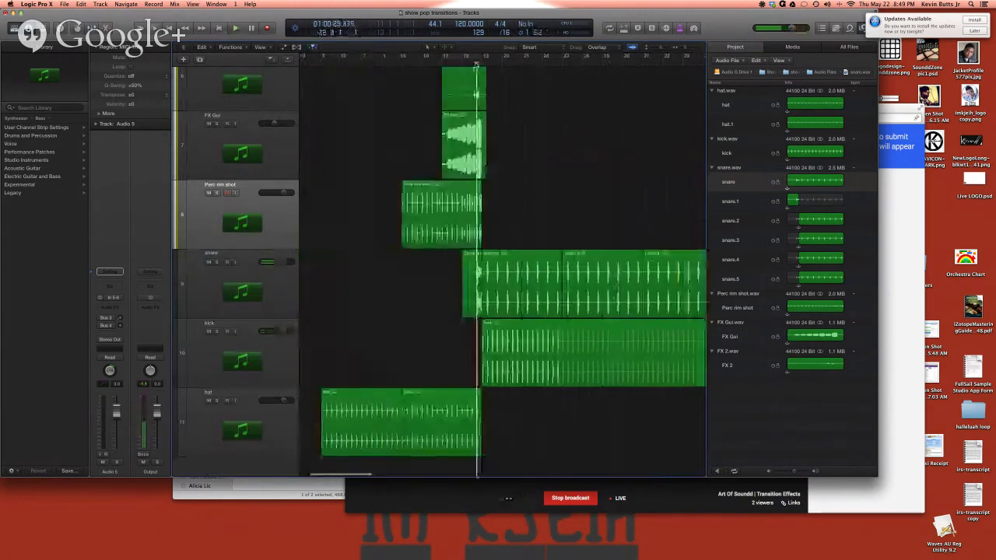
scroll(478, 64, left, 3)
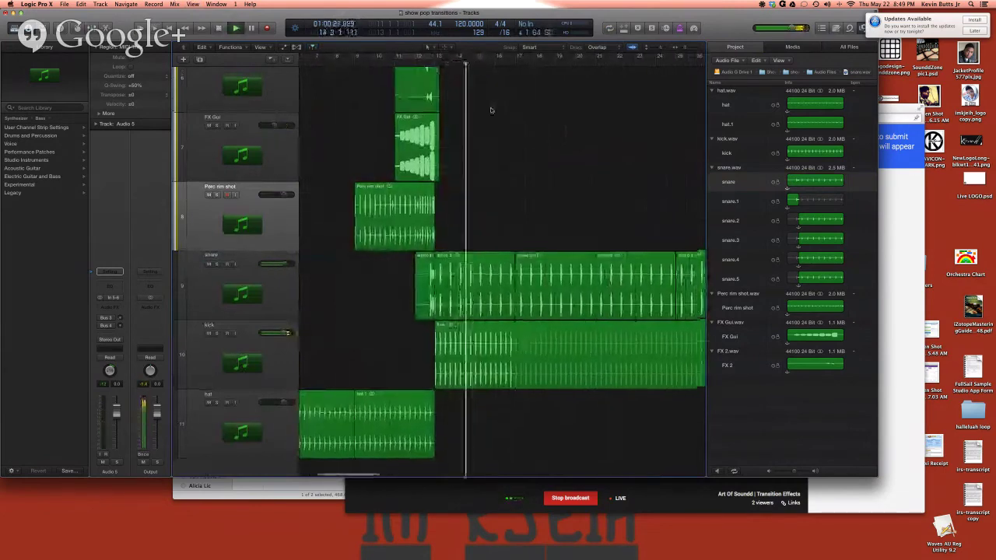
scroll(490, 109, up, 3)
scroll(490, 110, up, 3)
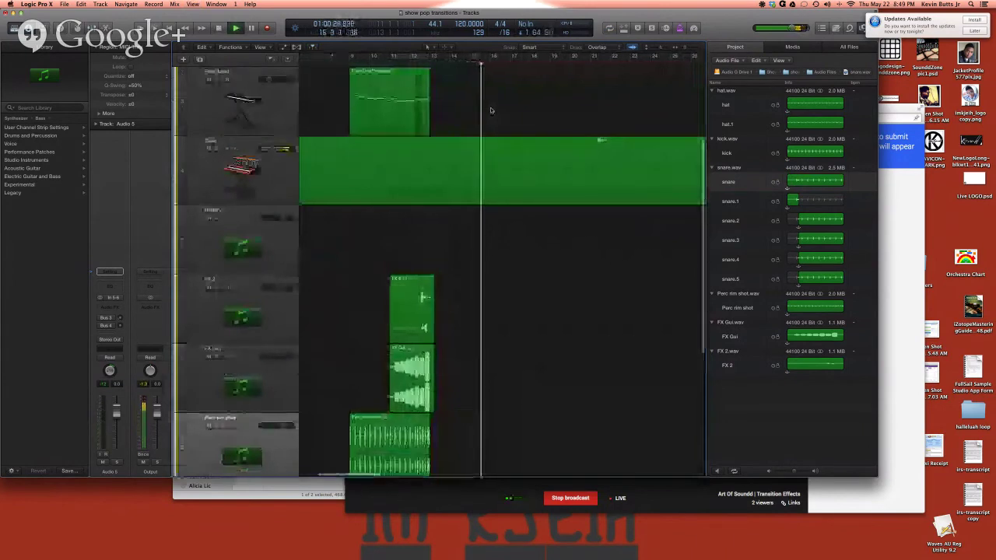
scroll(490, 110, right, 3)
scroll(490, 110, down, 3)
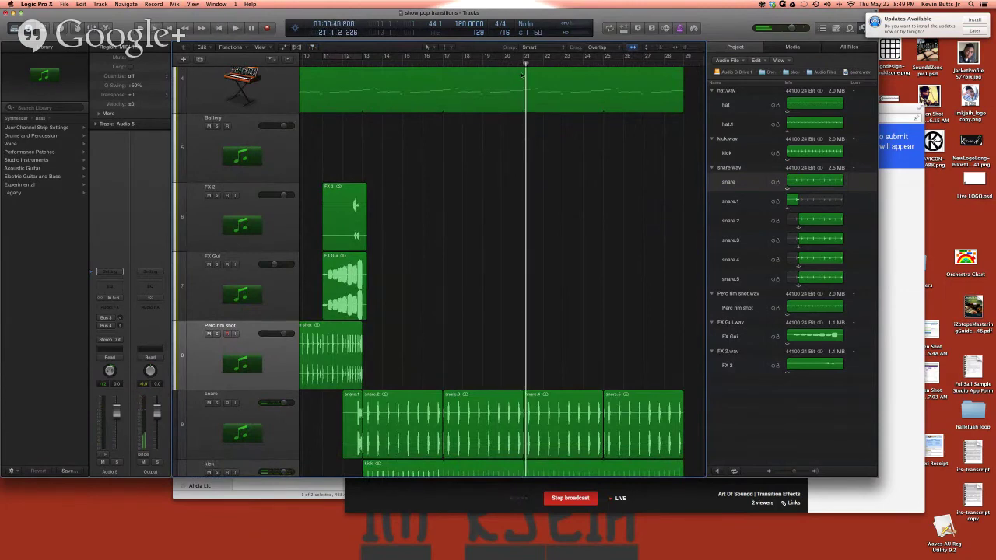
scroll(522, 78, up, 2)
scroll(522, 78, up, 4)
key(space)
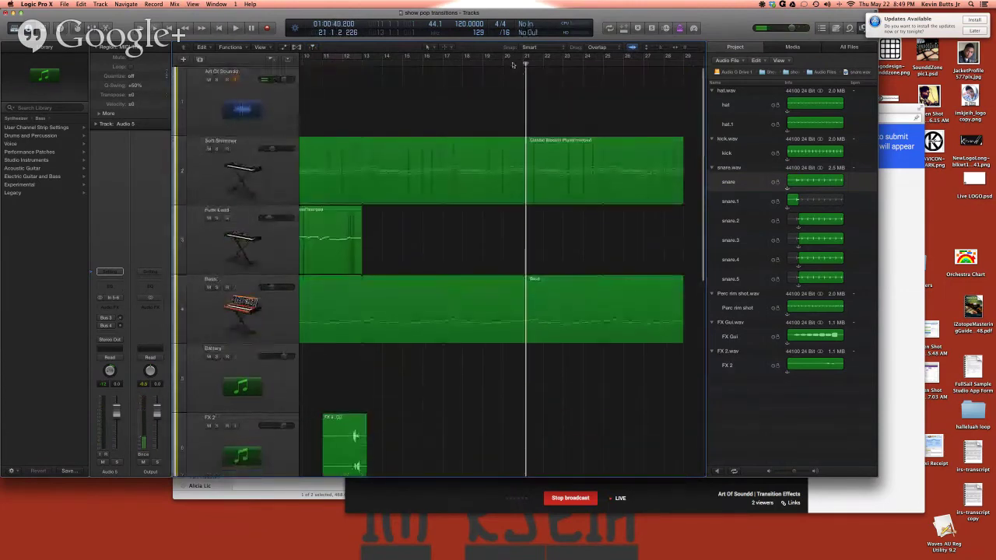
Step: Shorten the Bass and Soft Shimmer regions so that both end at bar 21
scroll(543, 160, down, 8)
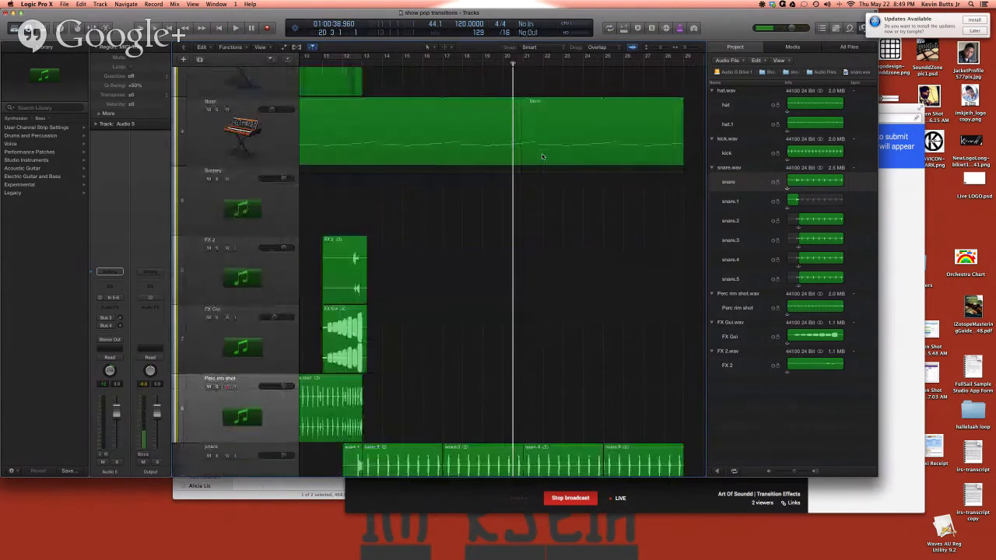
scroll(521, 93, up, 4)
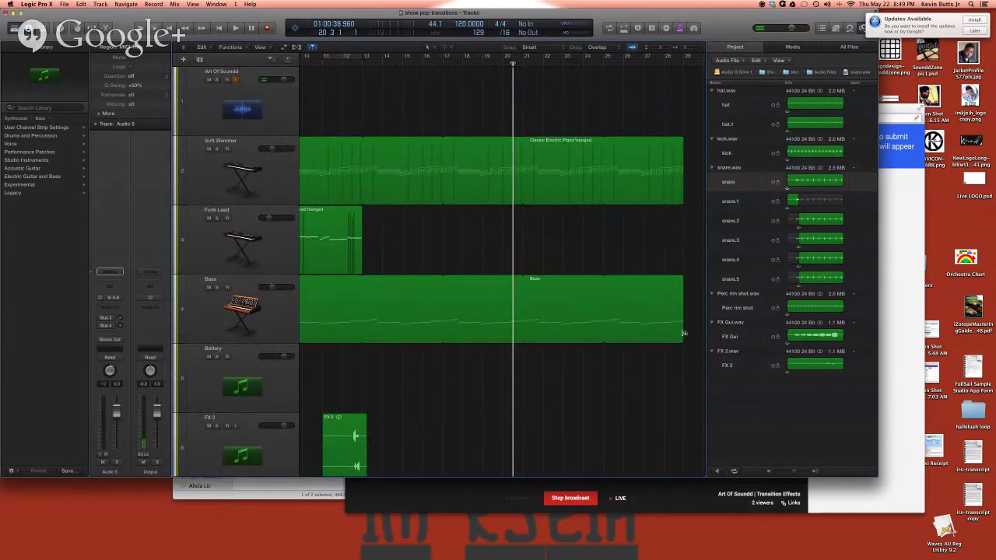
drag(684, 334, 523, 336)
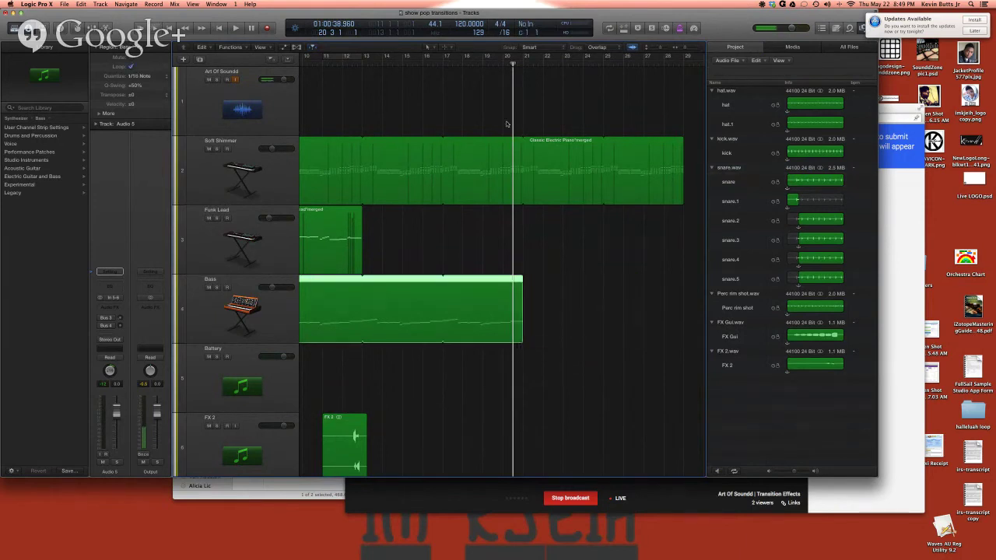
drag(684, 202, 522, 200)
Step: Set the cycle range to bars 21 to 29 and record a new Soft Shimmer part over bars 21 to 25
drag(525, 59, 683, 69)
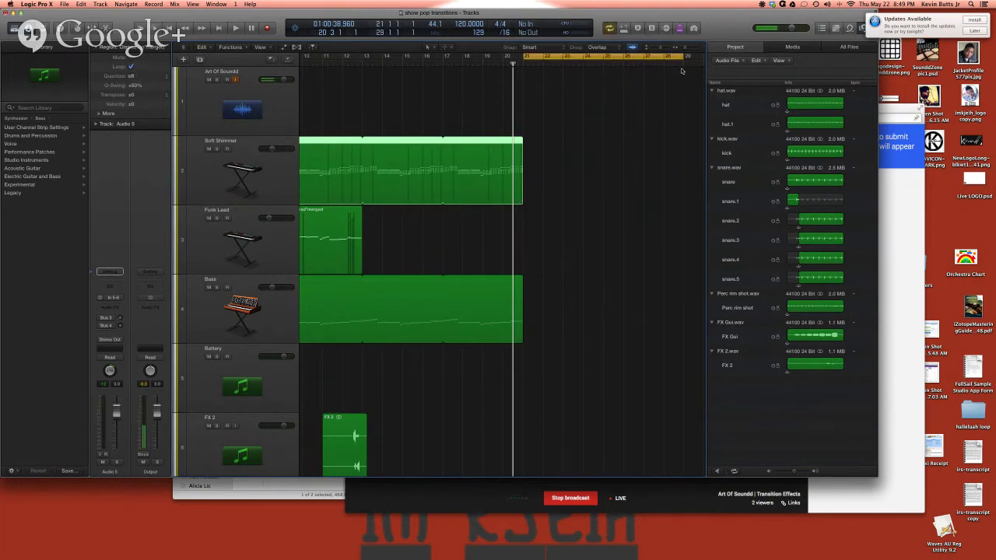
scroll(467, 124, left, 1)
click(255, 175)
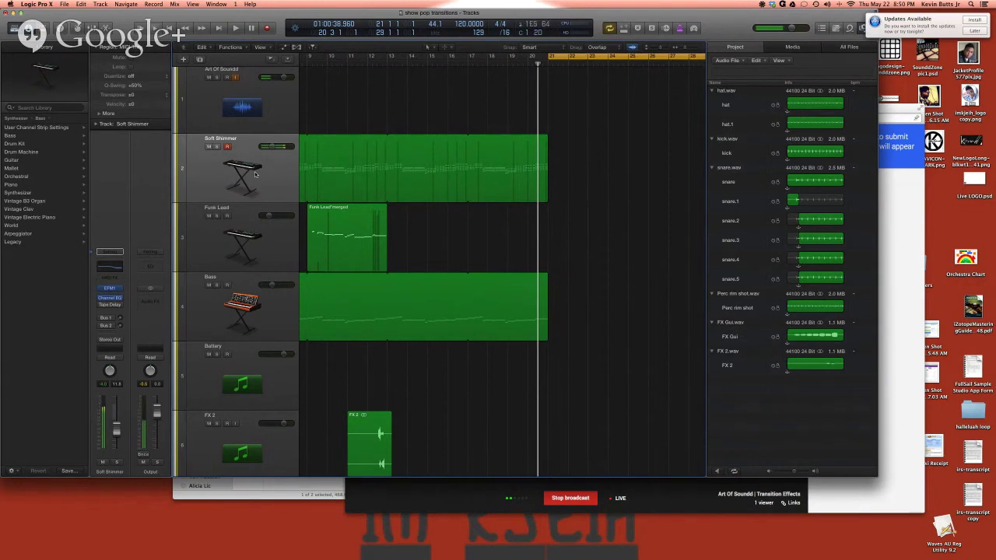
key(space)
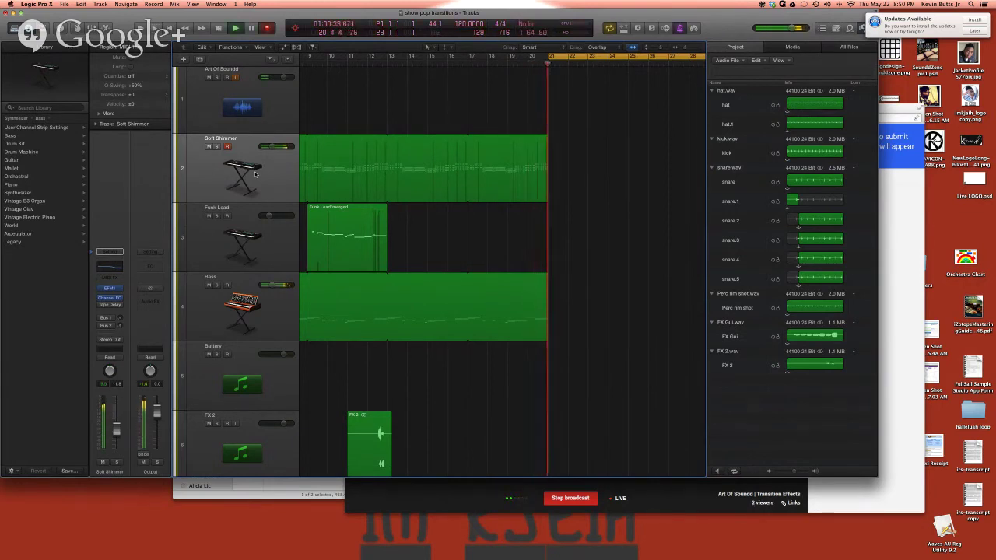
key(r)
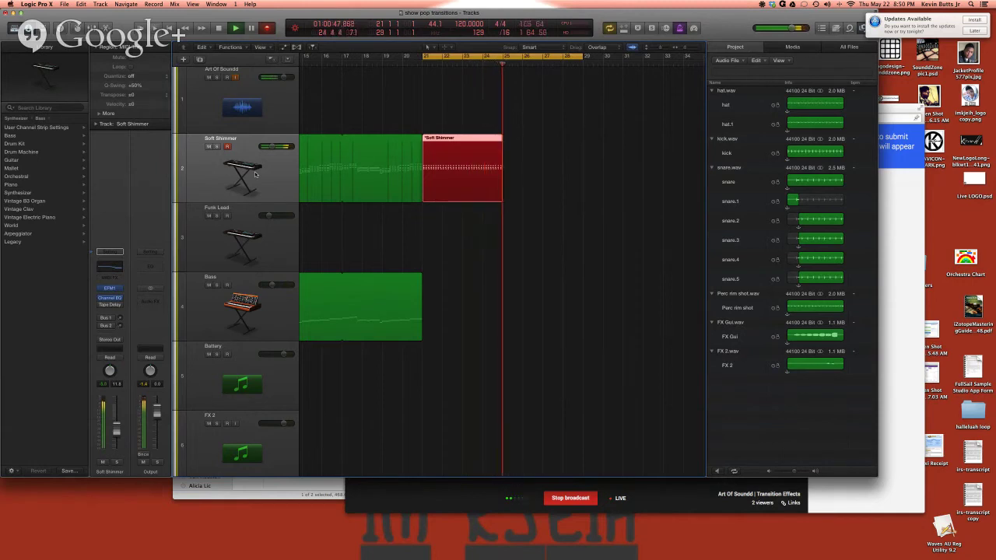
key(space)
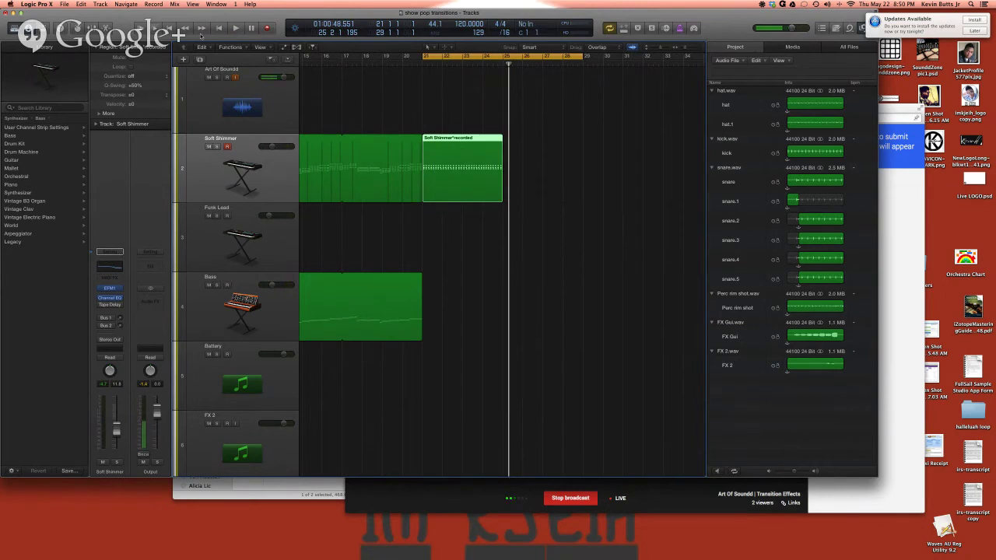
Step: Check the region's quantize choices and the Soundflower (2ch) output and buffer size options without changing them
click(138, 76)
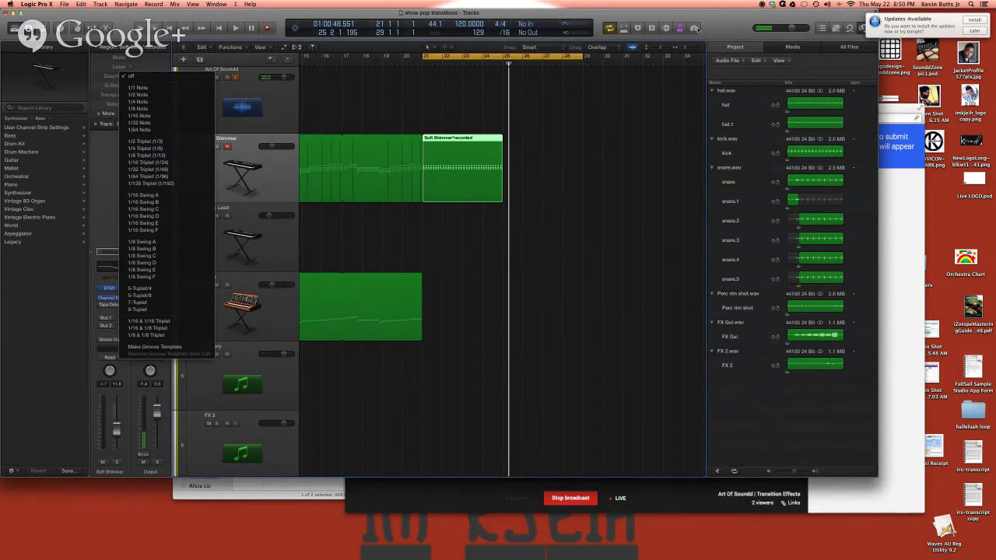
key(Escape)
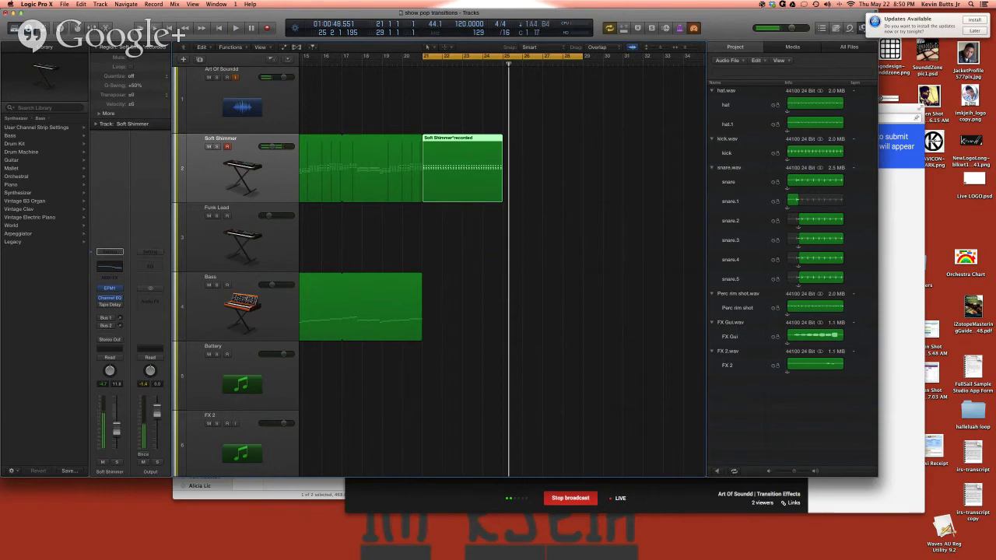
click(761, 4)
mouse_move(780, 17)
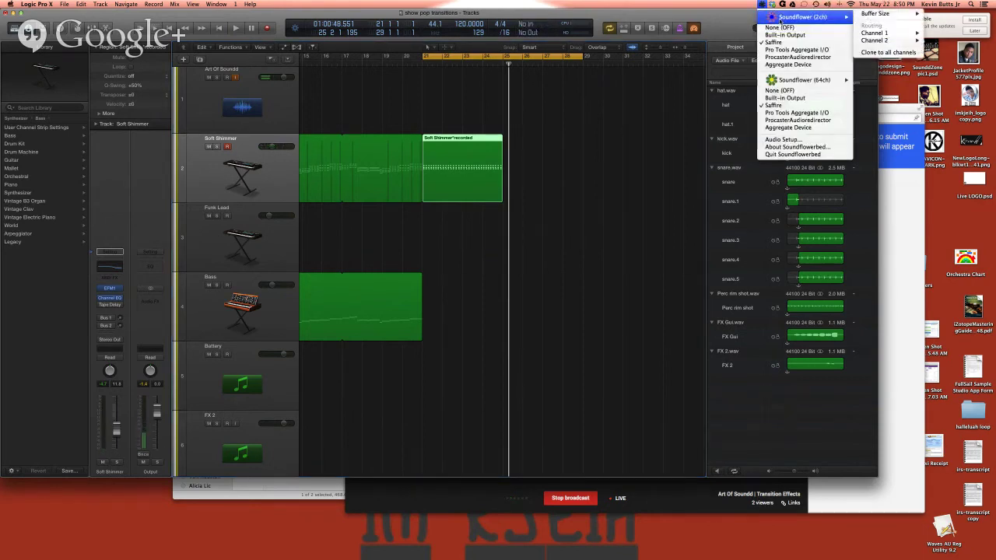
mouse_move(889, 14)
click(448, 176)
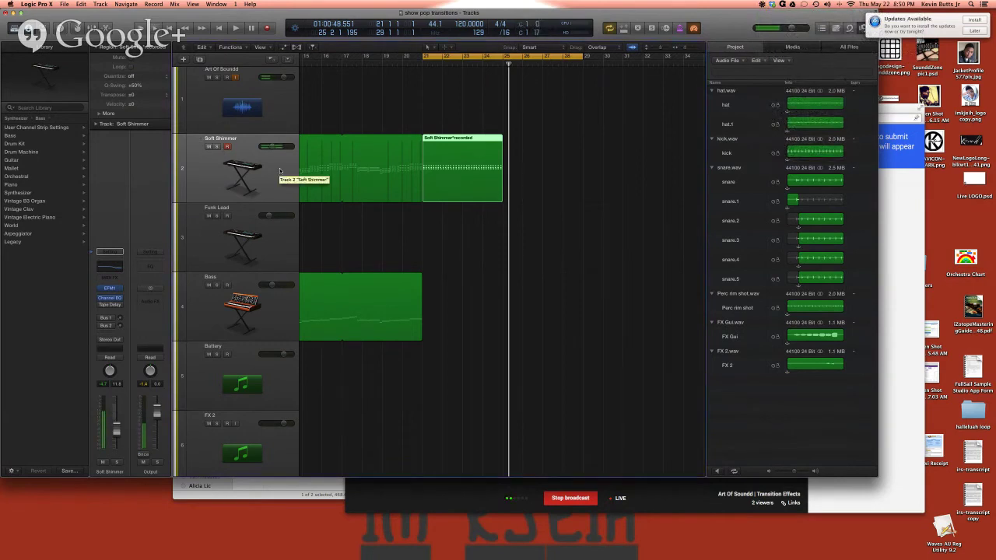
Step: Quantize the newly recorded Soft Shimmer region to 1/16 Note, and change the setting to 1/8 Note
click(144, 79)
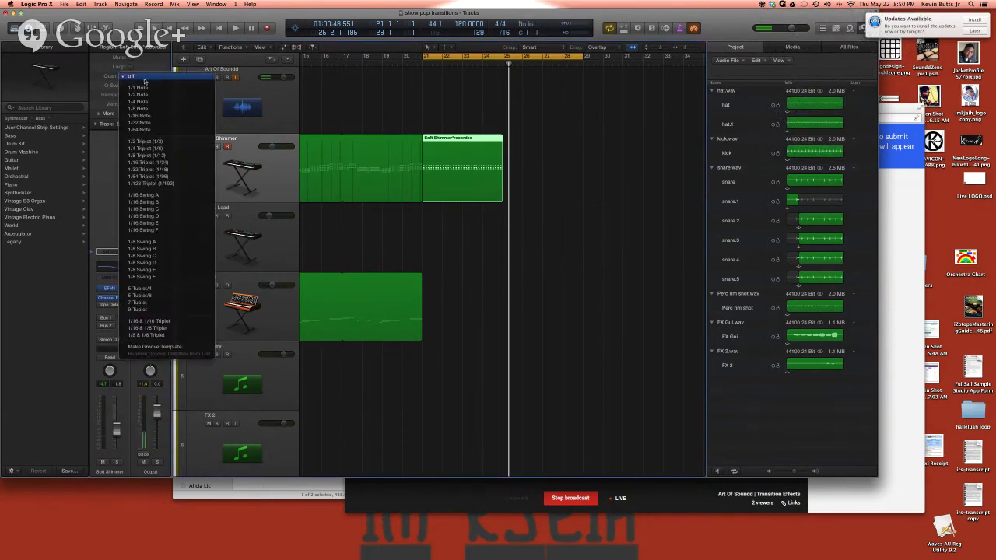
click(141, 116)
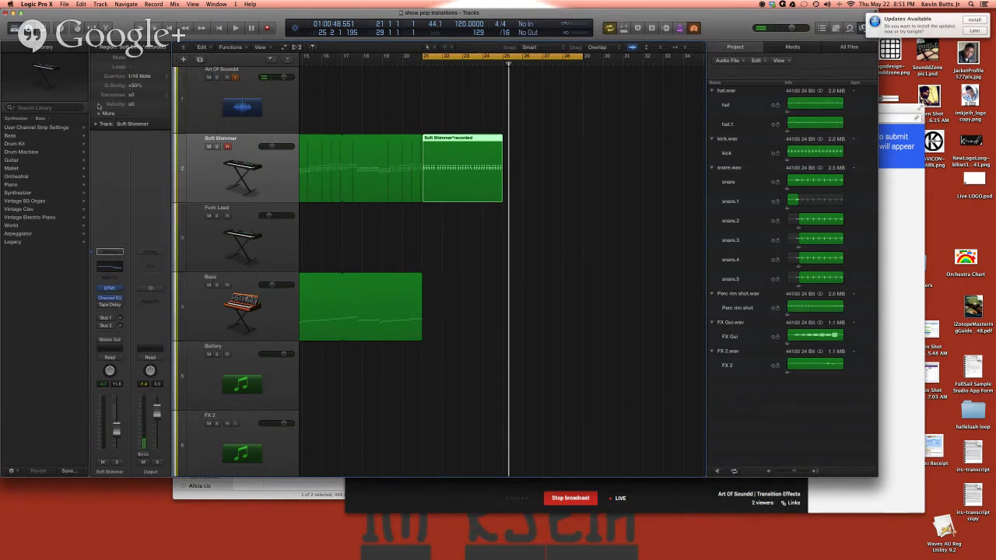
click(137, 77)
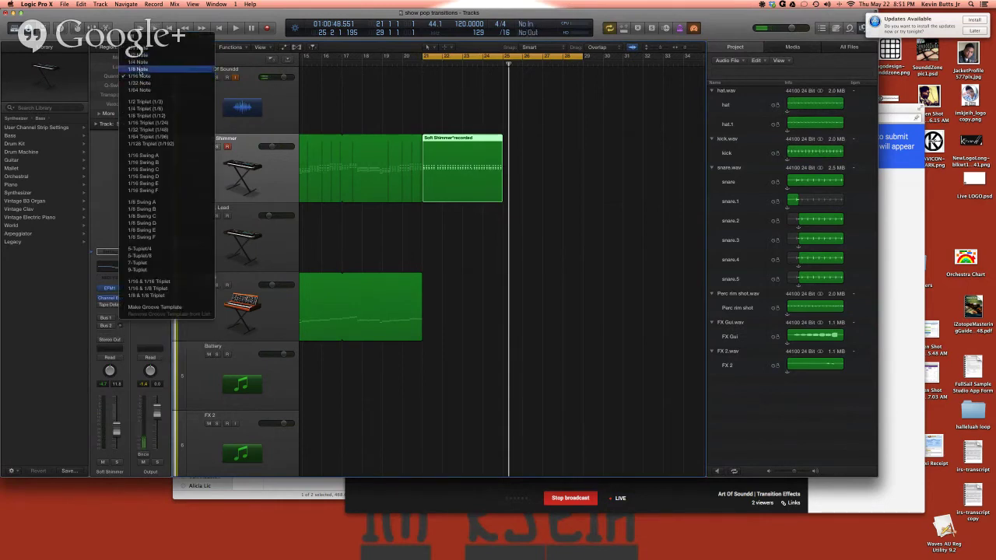
click(139, 70)
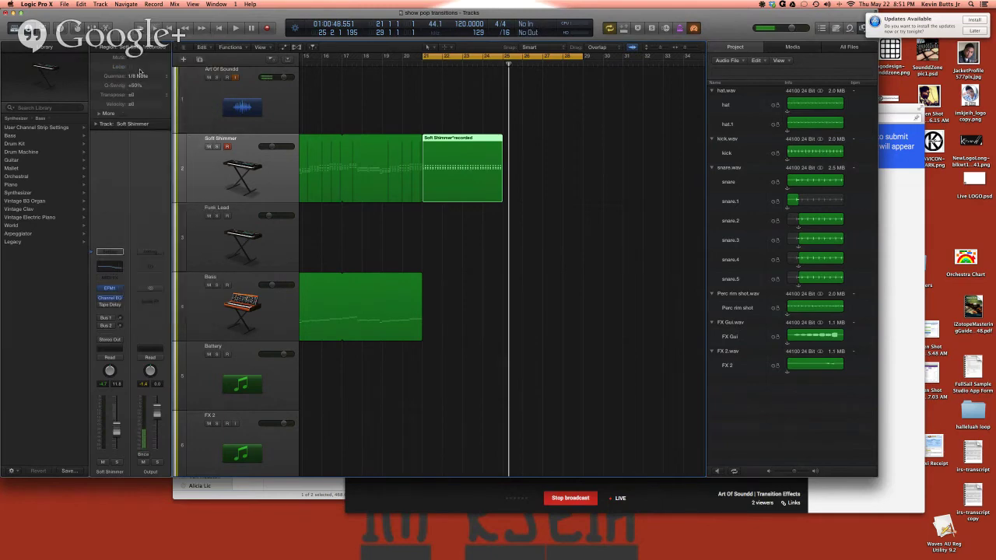
Step: Play the section from bar 21 to review it, and shorten the kick region so that it ends at bar 21
double_click(427, 59)
scroll(471, 190, down, 1)
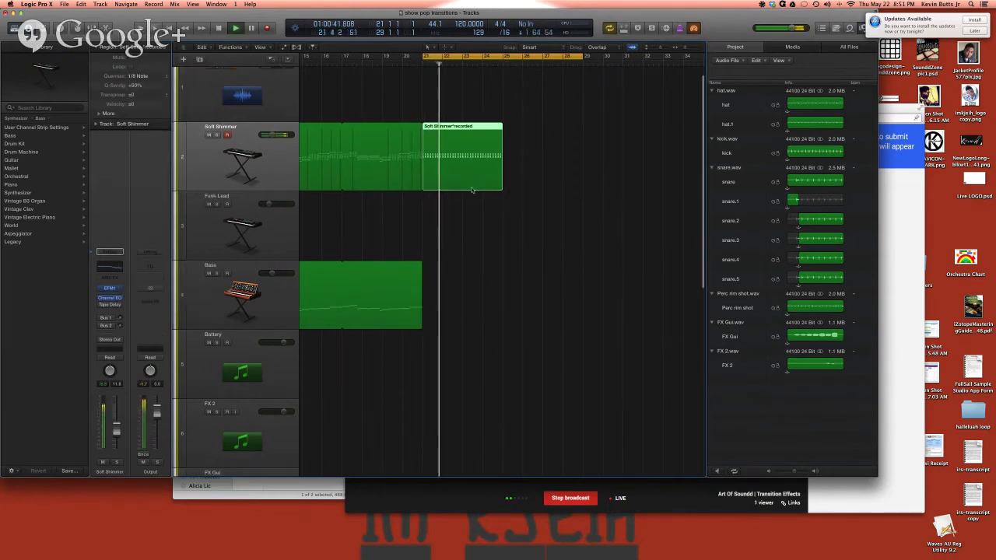
scroll(471, 190, down, 10)
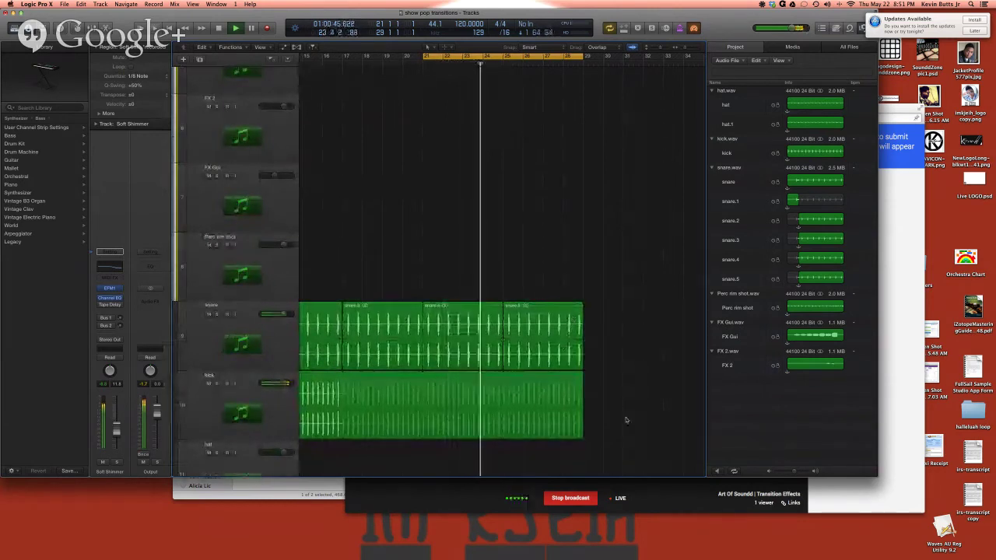
scroll(576, 327, up, 8)
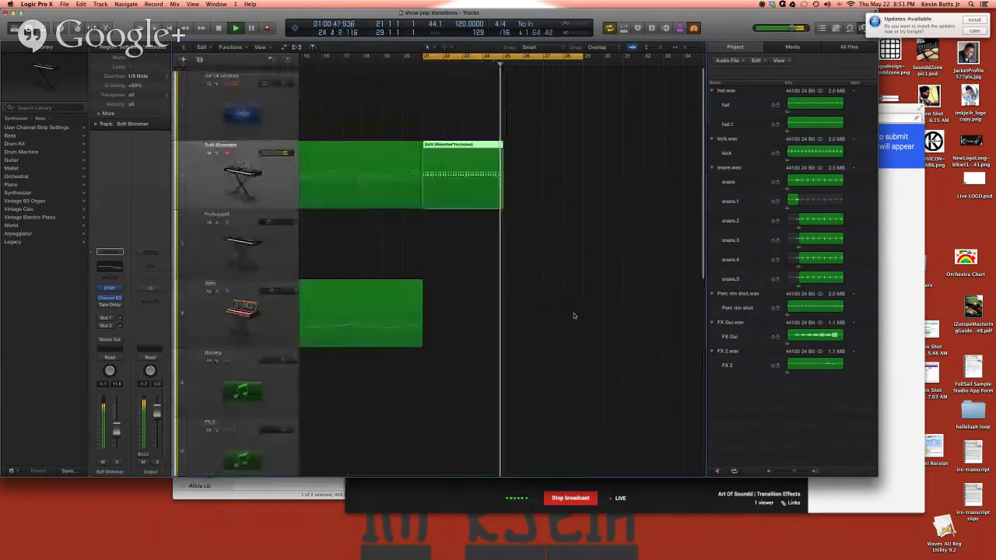
scroll(498, 350, down, 10)
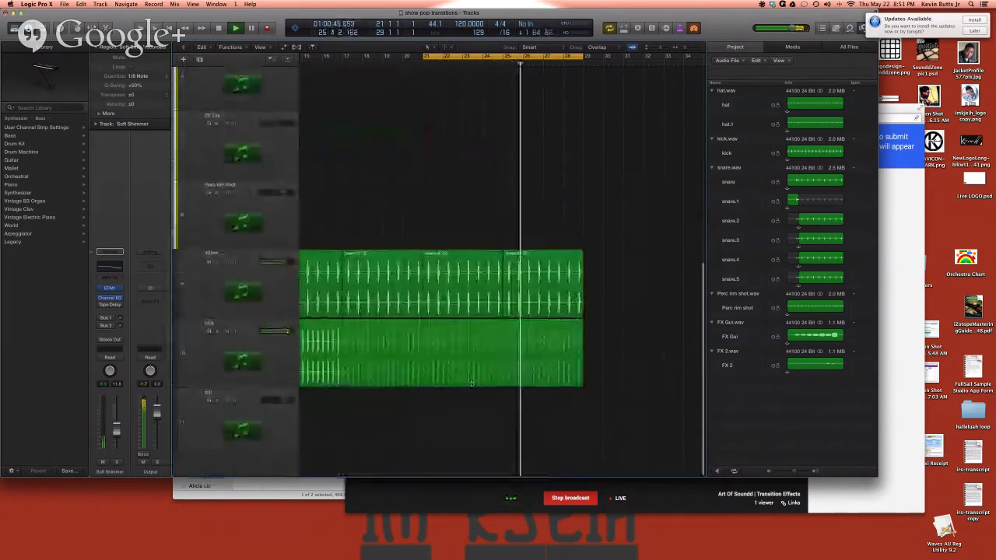
key(space)
click(582, 380)
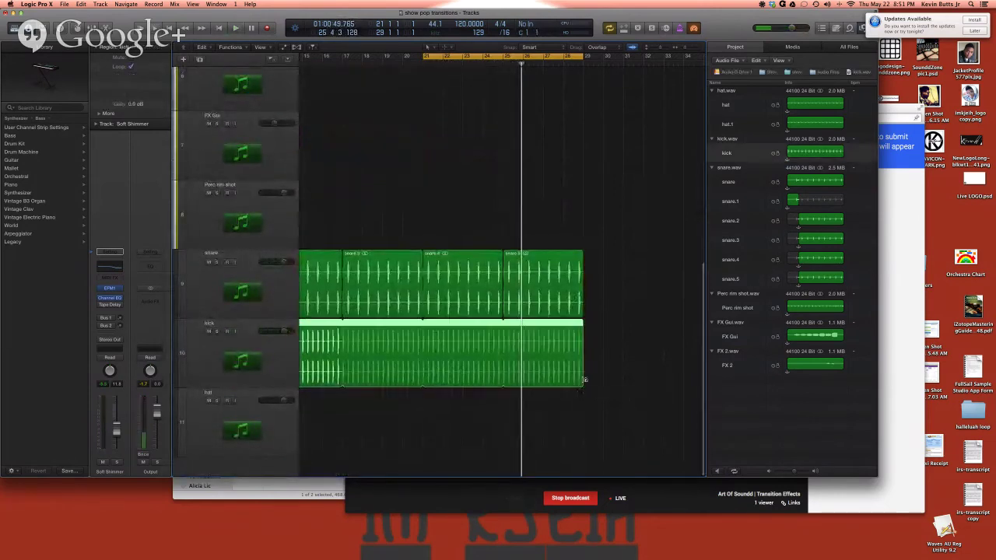
drag(584, 380, 422, 375)
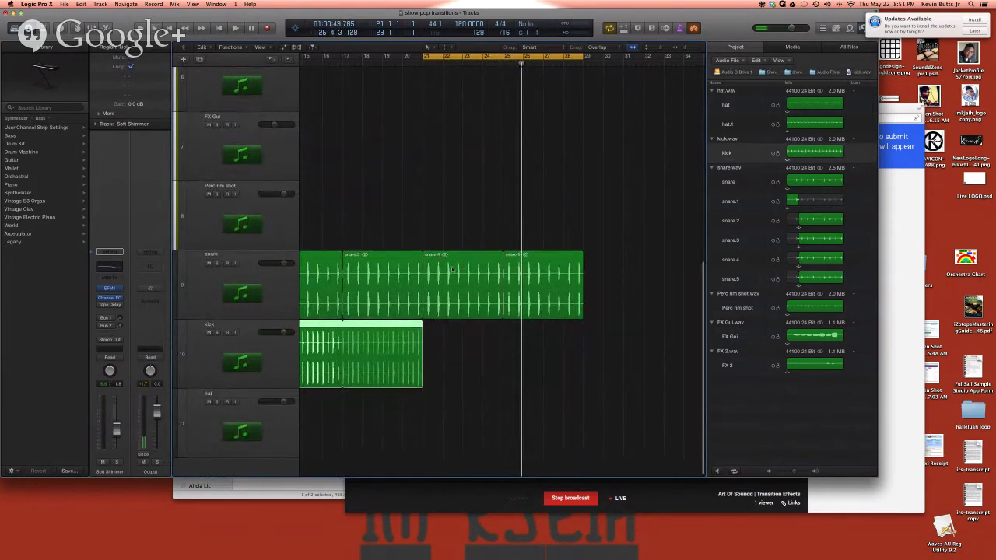
Step: Play the section from bar 21 to check the snare regions without the kick underneath
key(space)
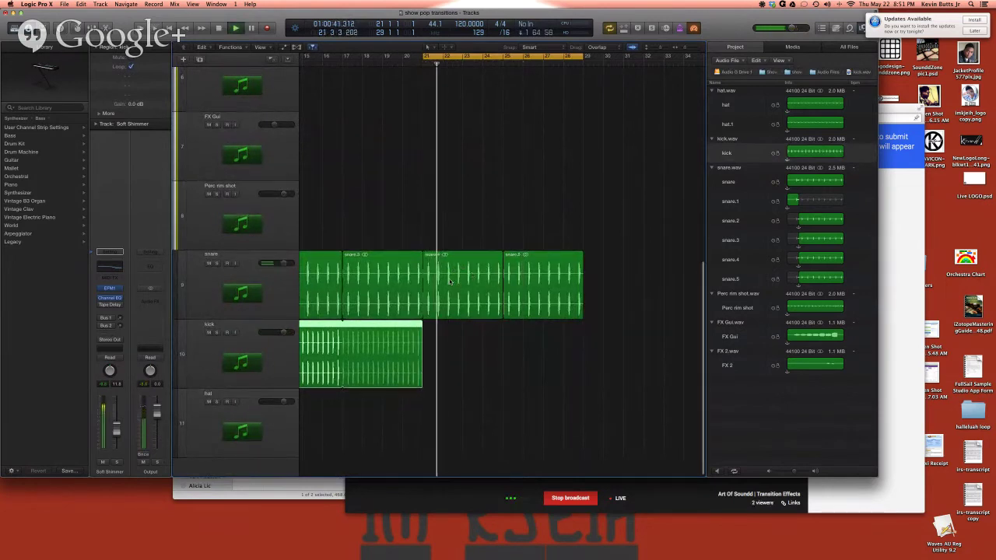
click(557, 293)
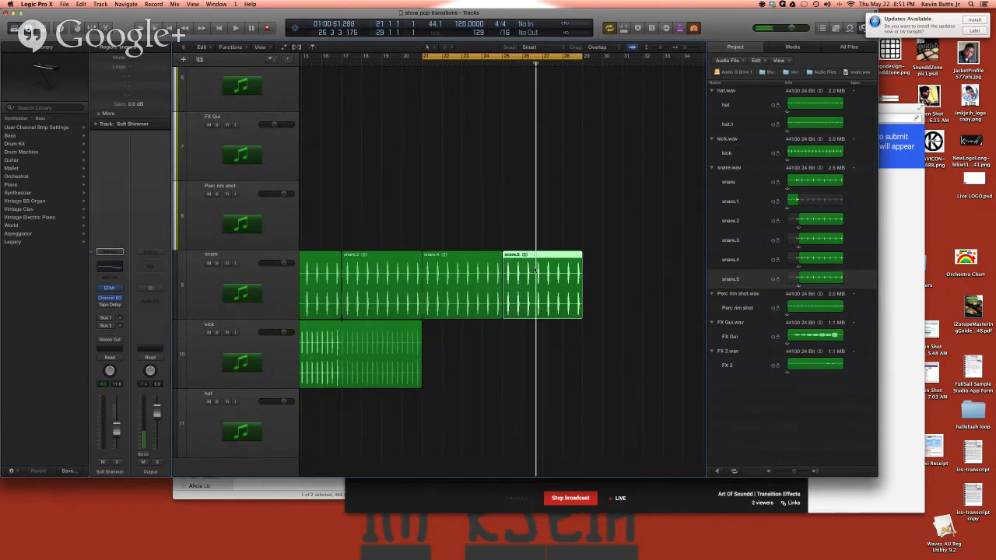
scroll(521, 271, up, 5)
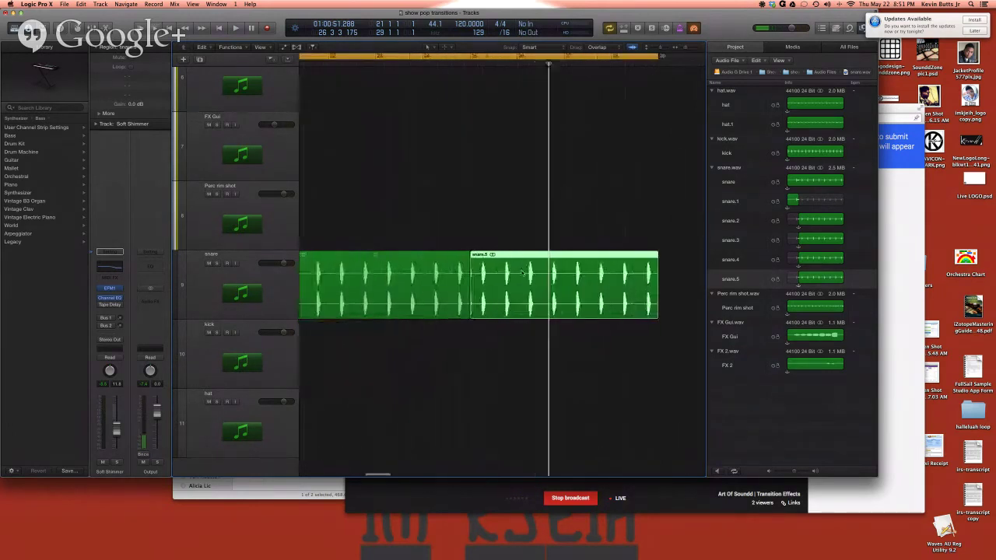
key(shift+space)
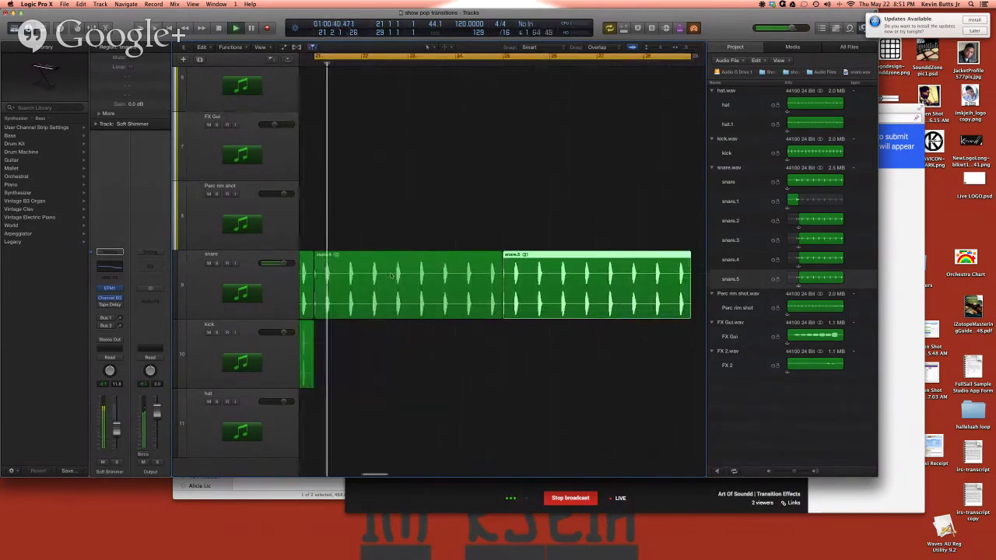
Step: Trim the start of the snare region near bar 21 to its first hit, move it to start exactly at bar 21, and play it
click(428, 311)
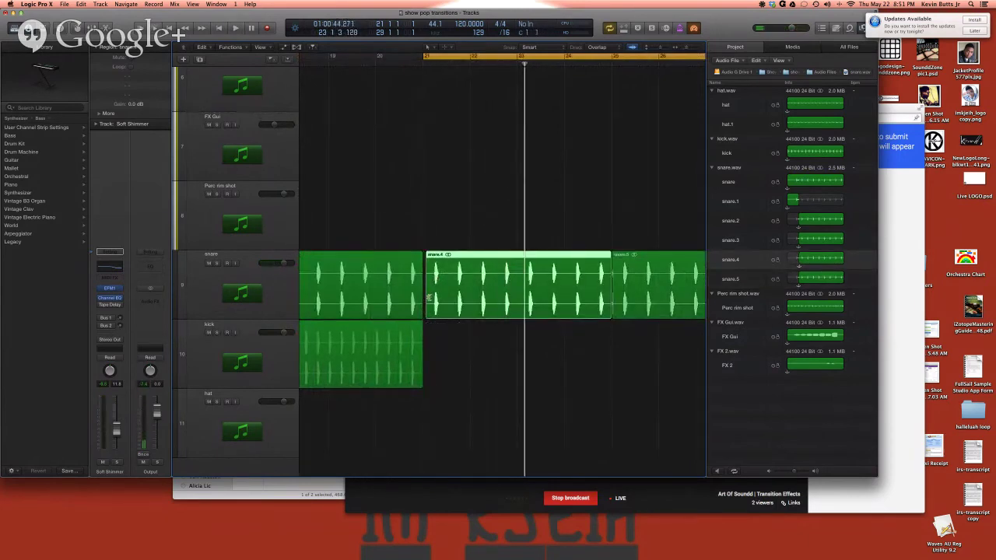
key(z)
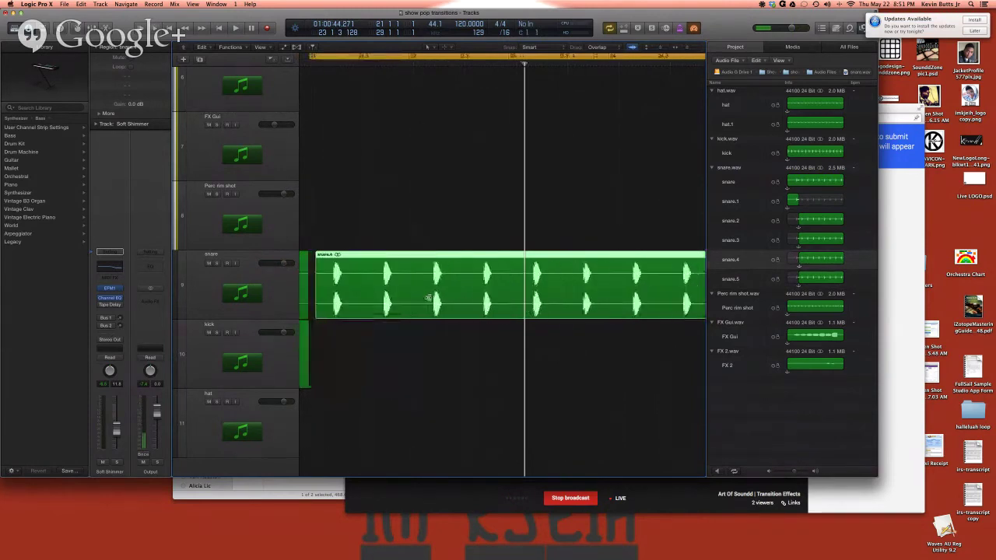
key(f)
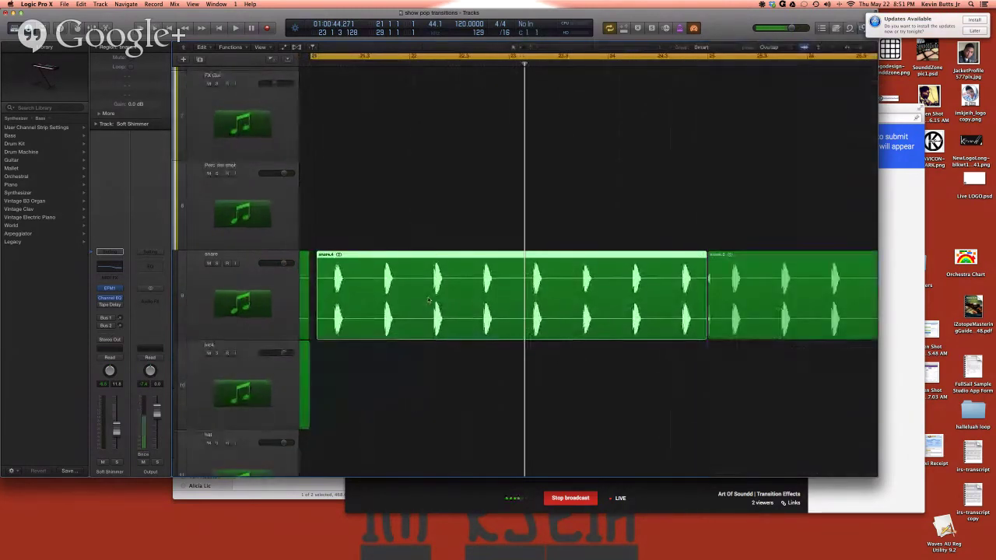
scroll(360, 334, left, 3)
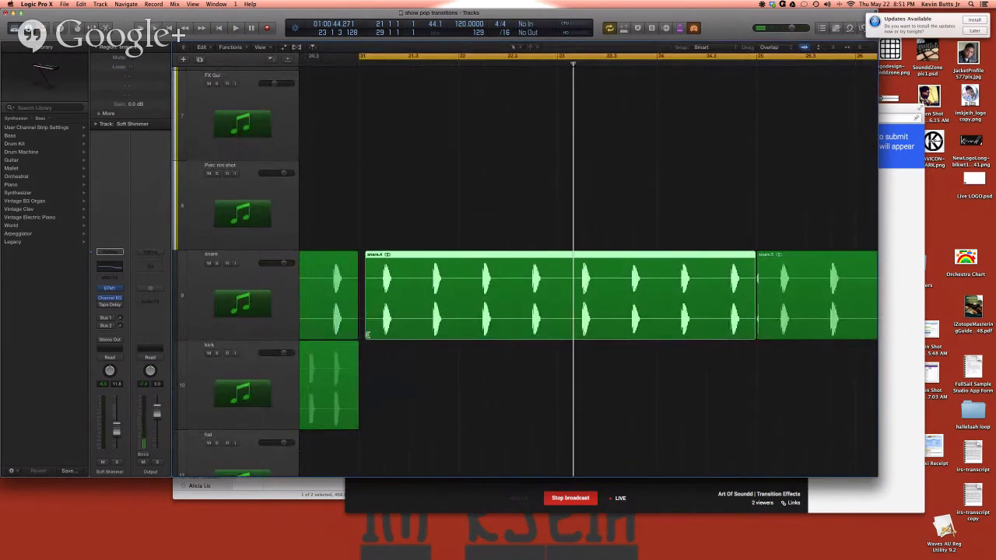
drag(367, 334, 384, 333)
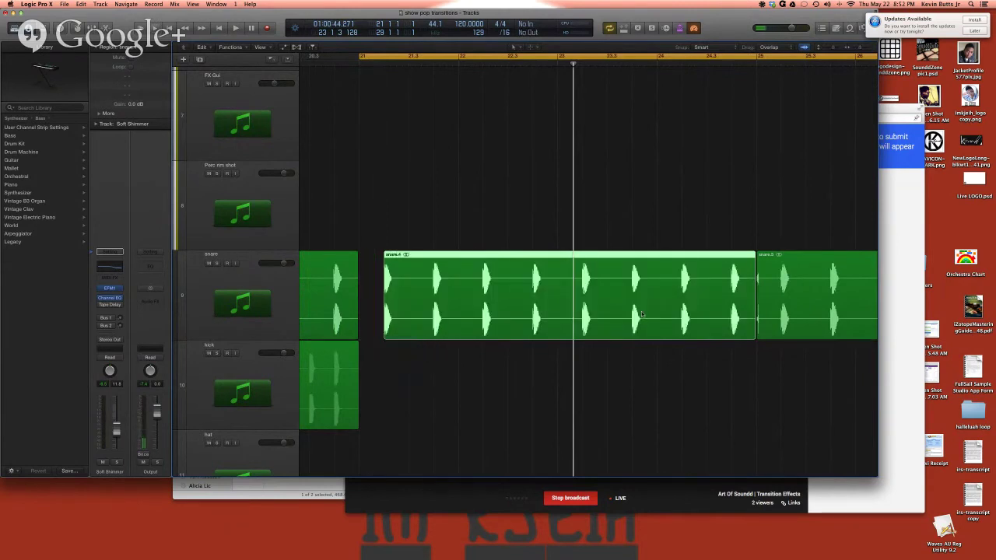
drag(644, 315, 613, 314)
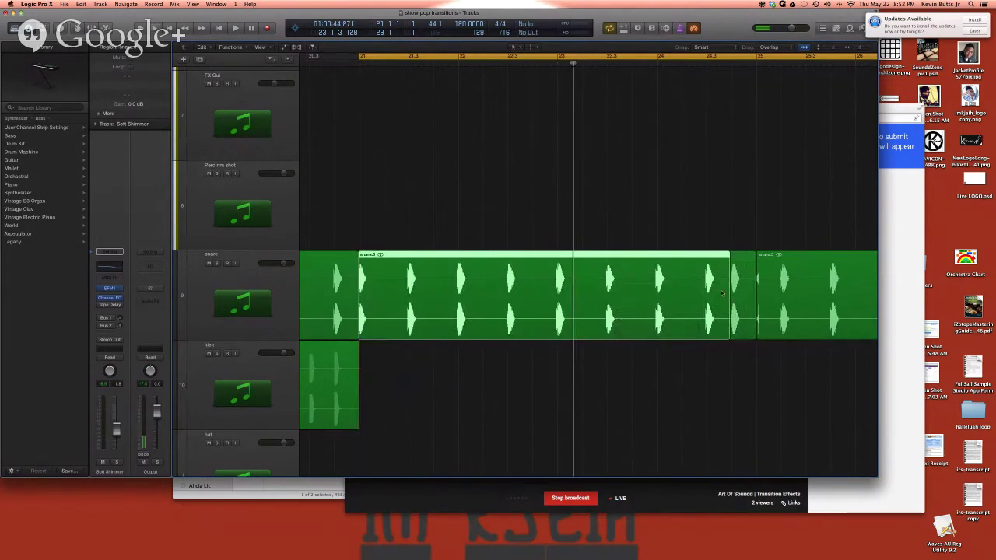
key(shift+space)
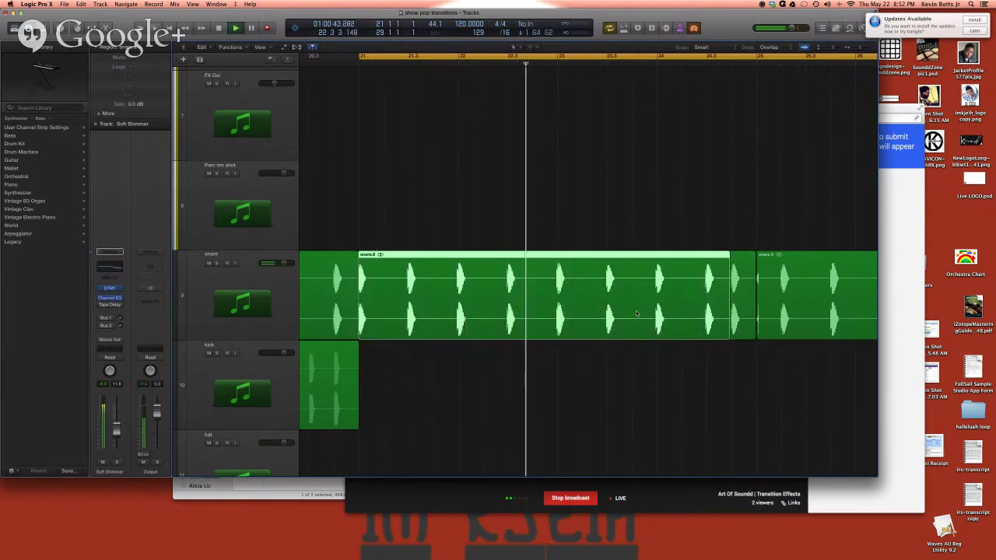
Step: Undo the last change, and join the snare pieces between bars 21 and 25 into one new audio file
key(super+z)
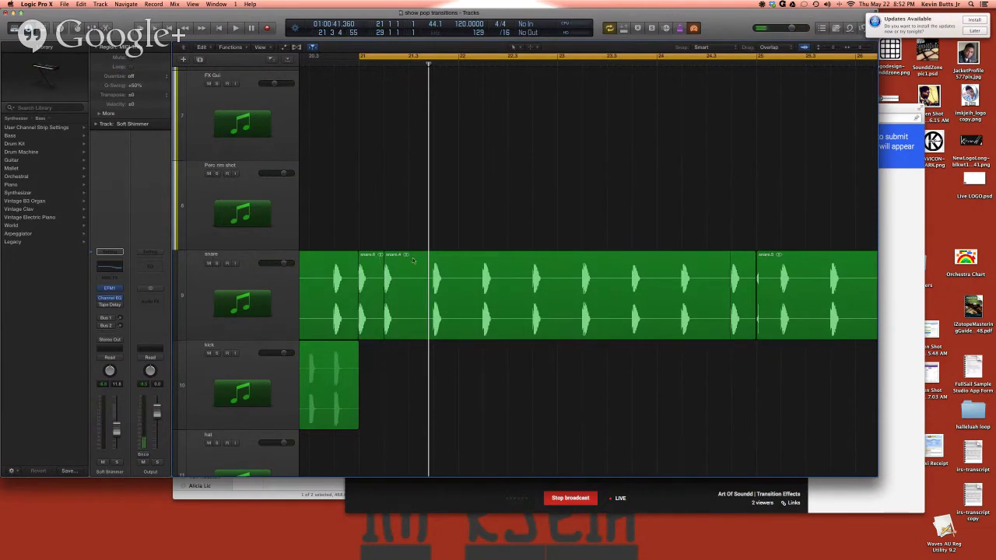
click(388, 266)
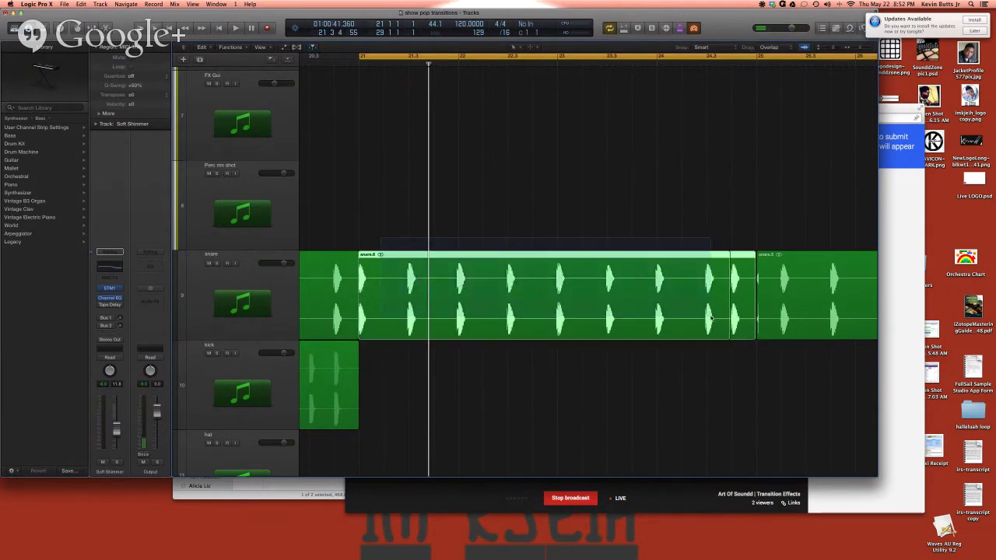
key(super+j)
right_click(667, 313)
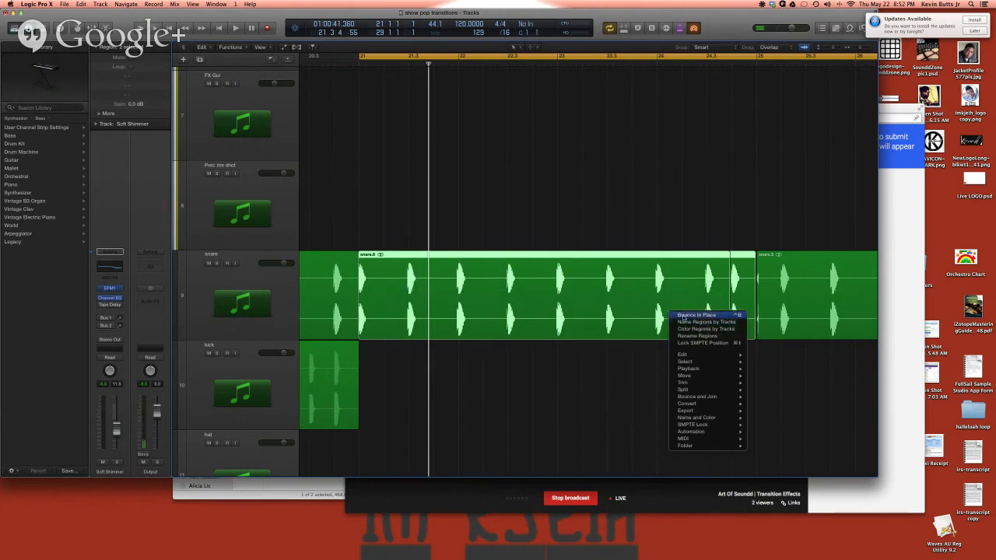
click(624, 357)
key(super+j)
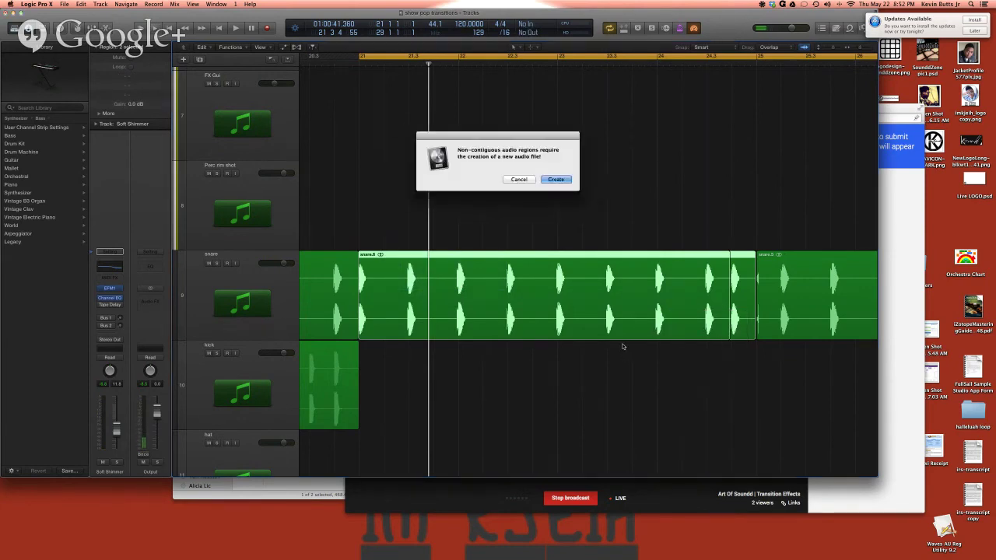
key(Return)
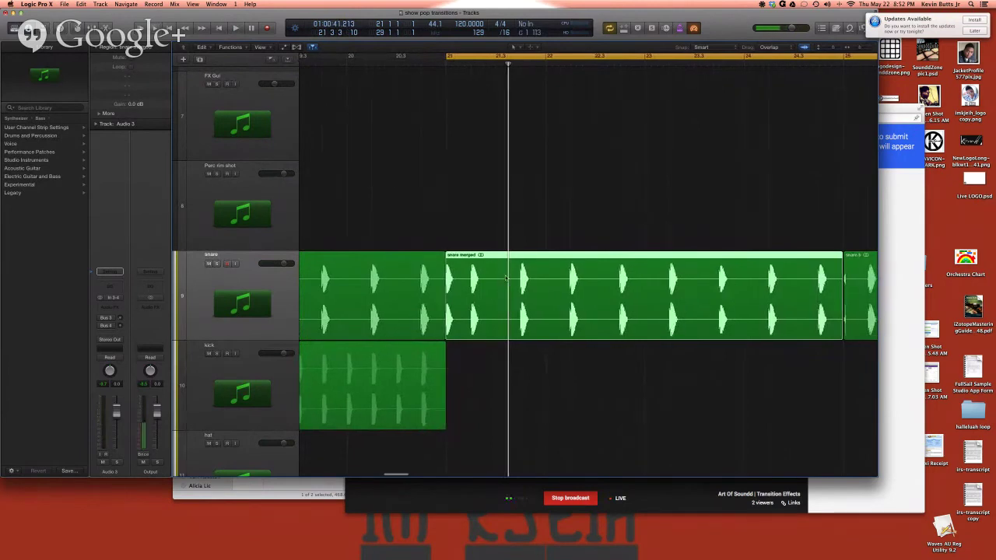
Step: Split the merged snare region about half a bar after bar 21 and delete the part after the split
scroll(498, 274, right, 2)
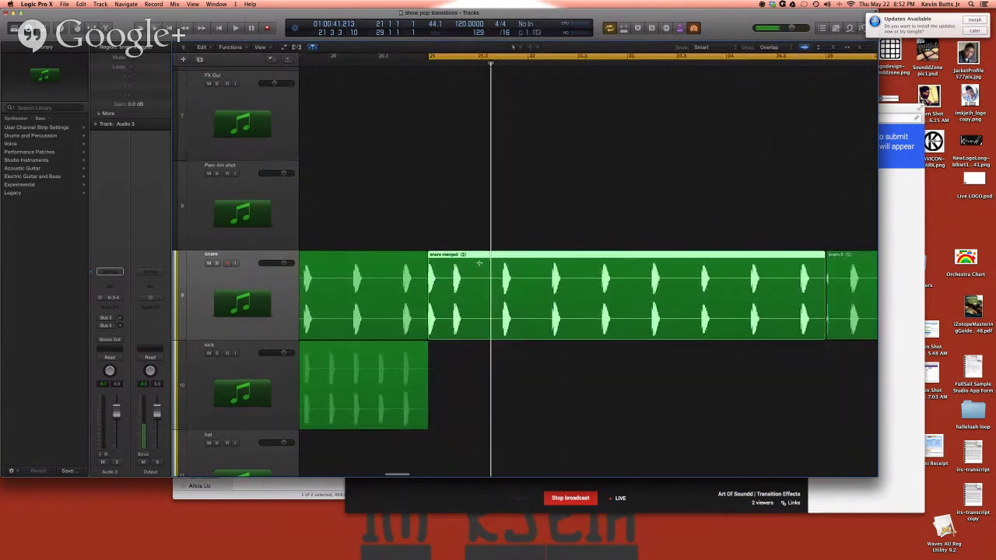
click(479, 264)
key(Delete)
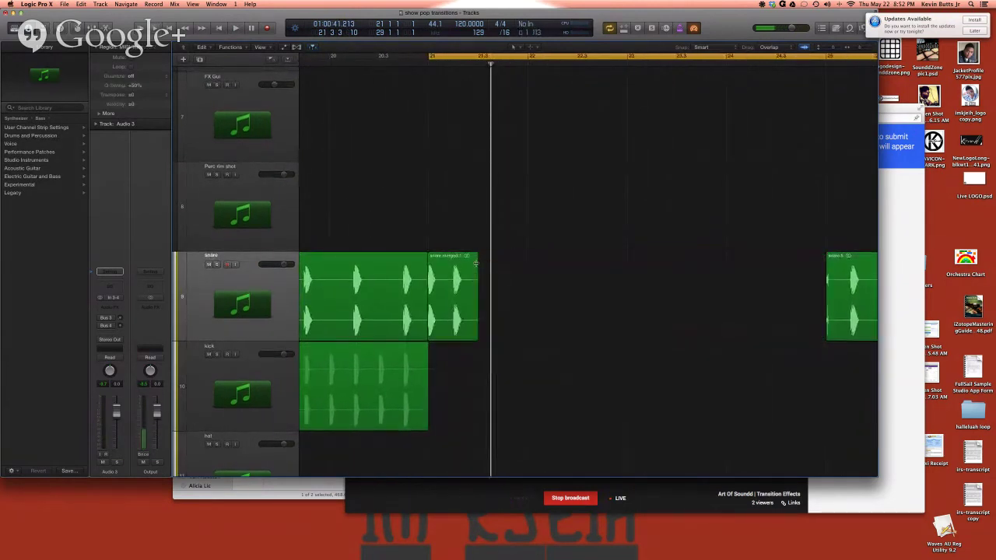
click(440, 282)
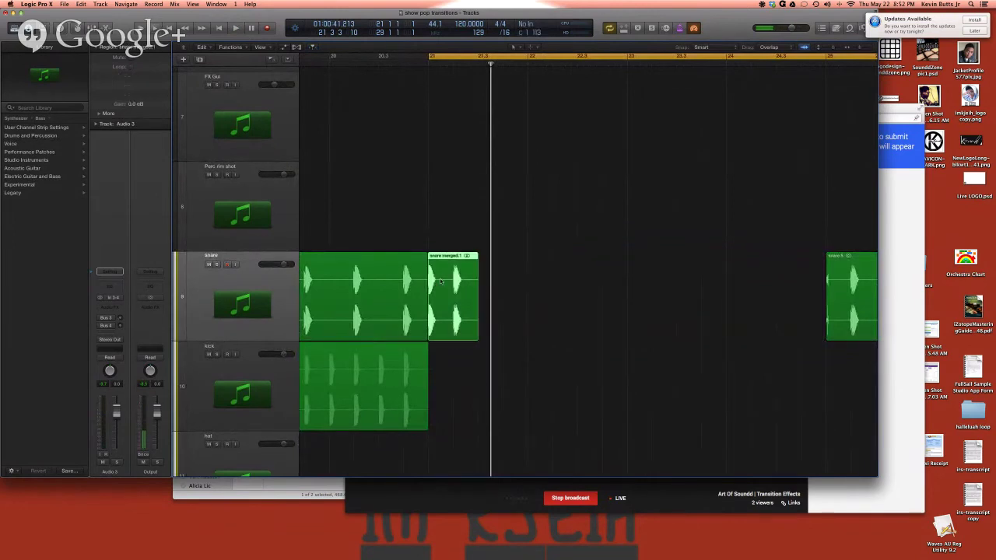
key(t)
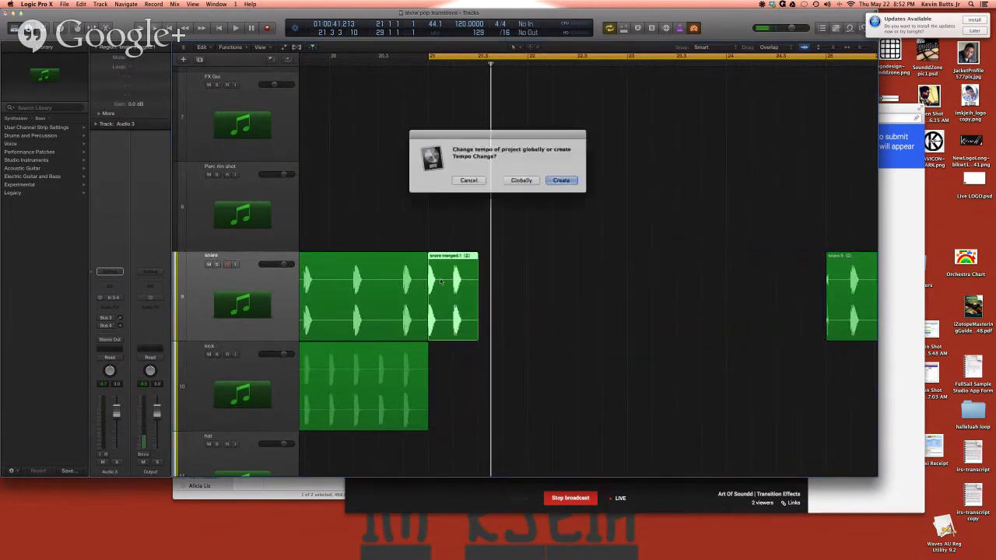
click(469, 180)
scroll(467, 180, right, 2)
key(alt+r)
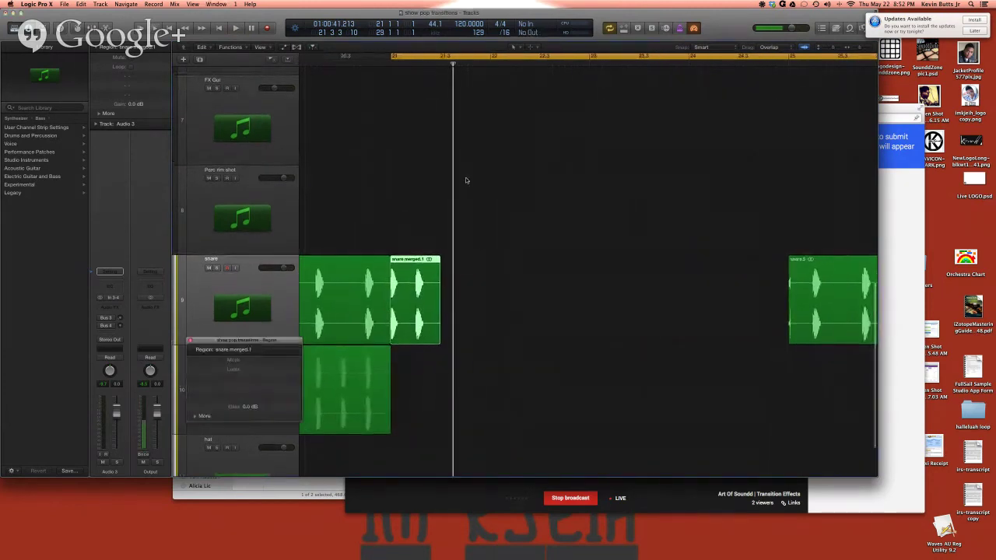
key(alt+r)
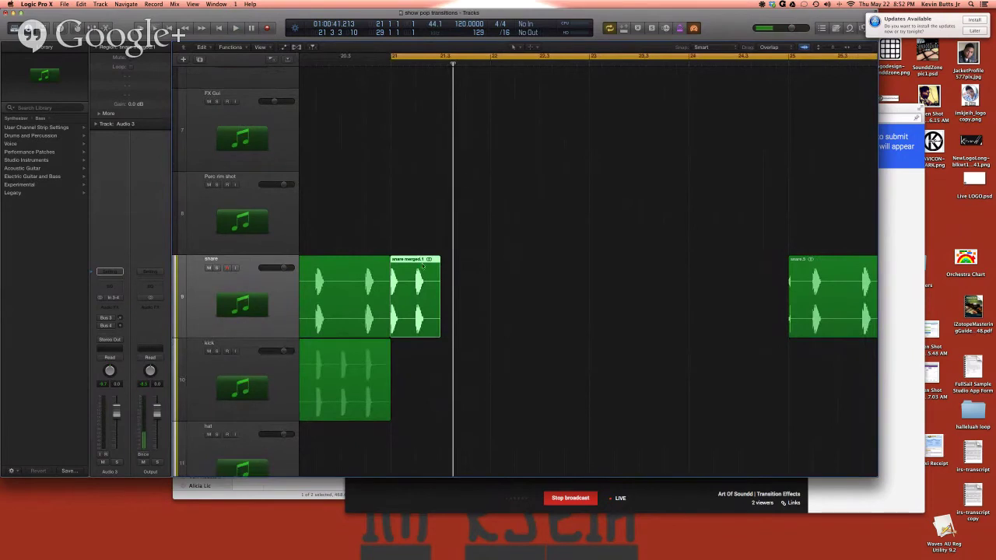
Step: Repeat the half-bar merged snare region as back-to-back copies from bar 21 to just past bar 25
key(super+r)
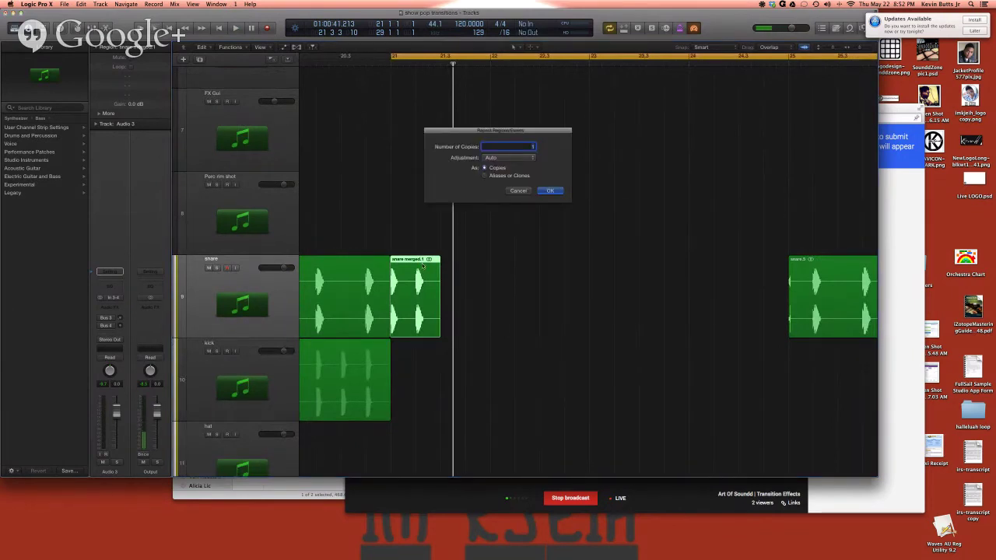
text(9)
key(Return)
Step: Remove the snare copy overlapping bar 25, trim the start of the following snare region slightly, and play the result
click(870, 355)
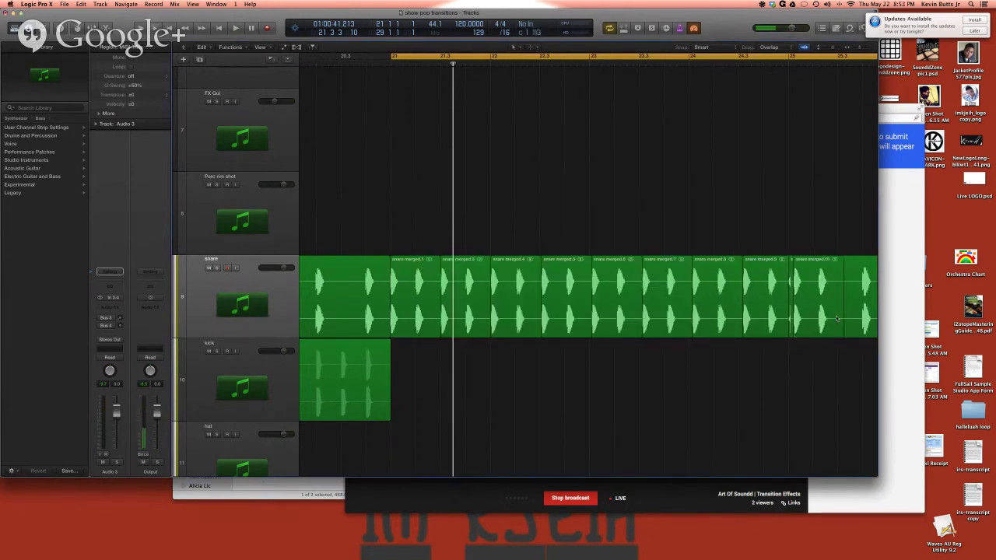
click(782, 293)
mouse_move(790, 332)
mouse_down()
mouse_move(776, 333)
mouse_move(794, 330)
mouse_up()
key(space)
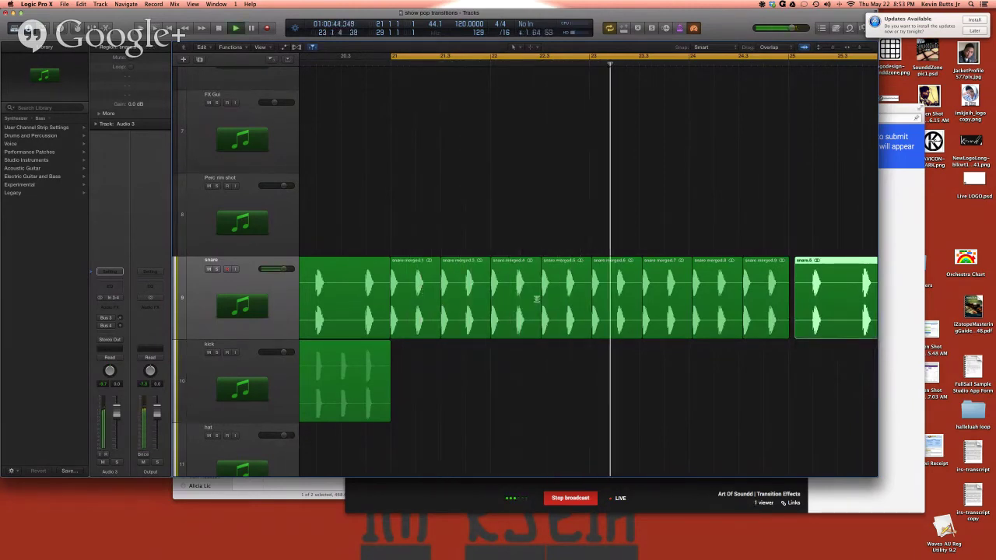
key(space)
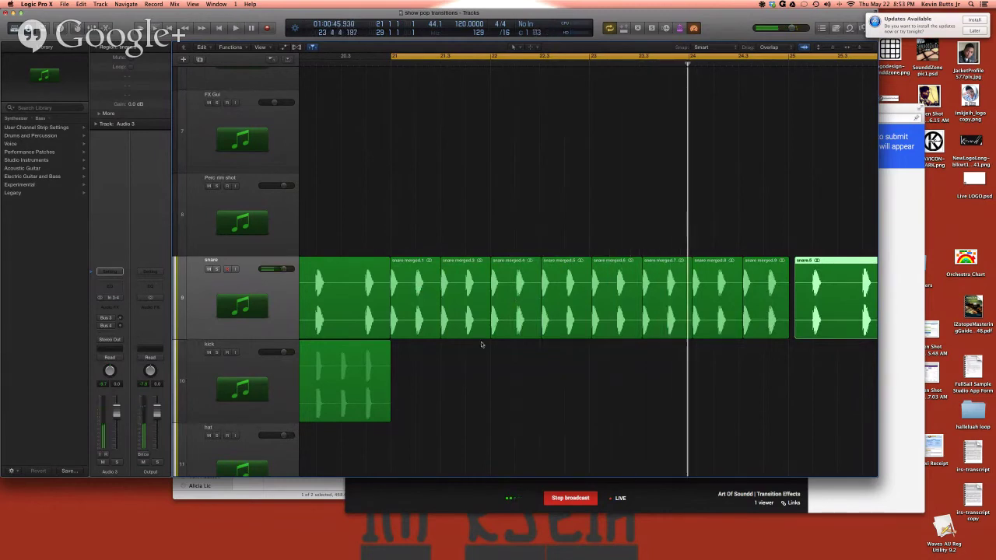
Step: Nudge the last four merged snare copies before bar 25 slightly earlier to line up with the grid, and play the section
drag(526, 320, 673, 319)
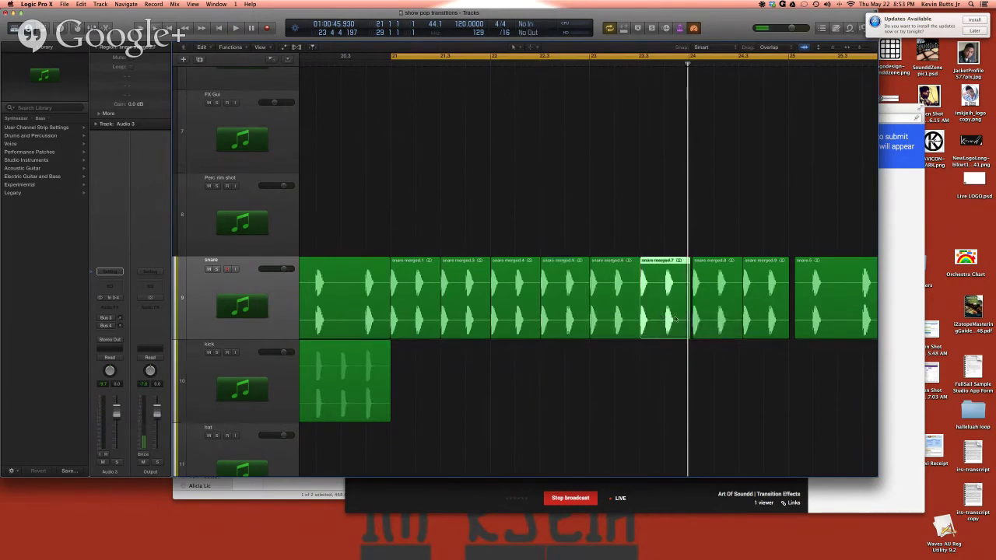
click(719, 305)
click(766, 302)
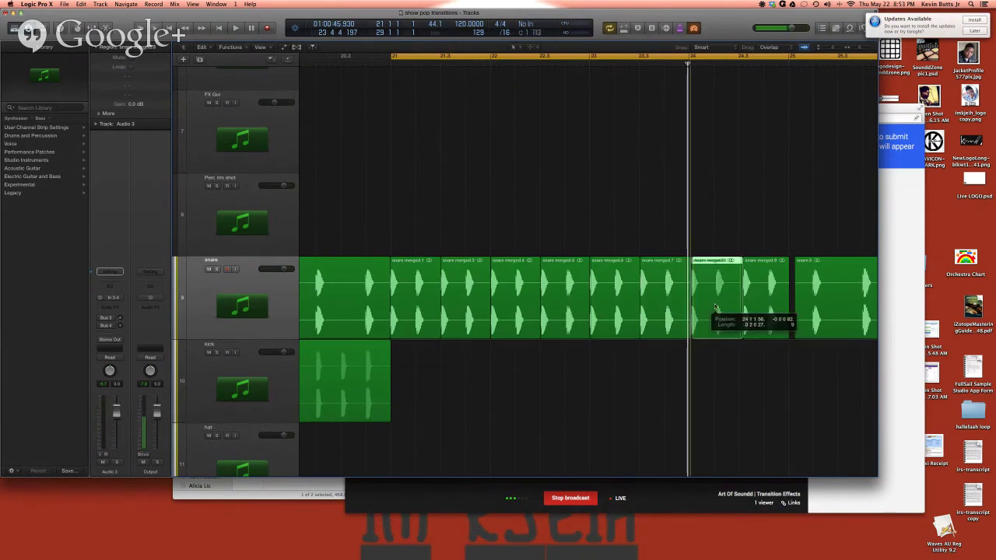
click(765, 302)
key(space)
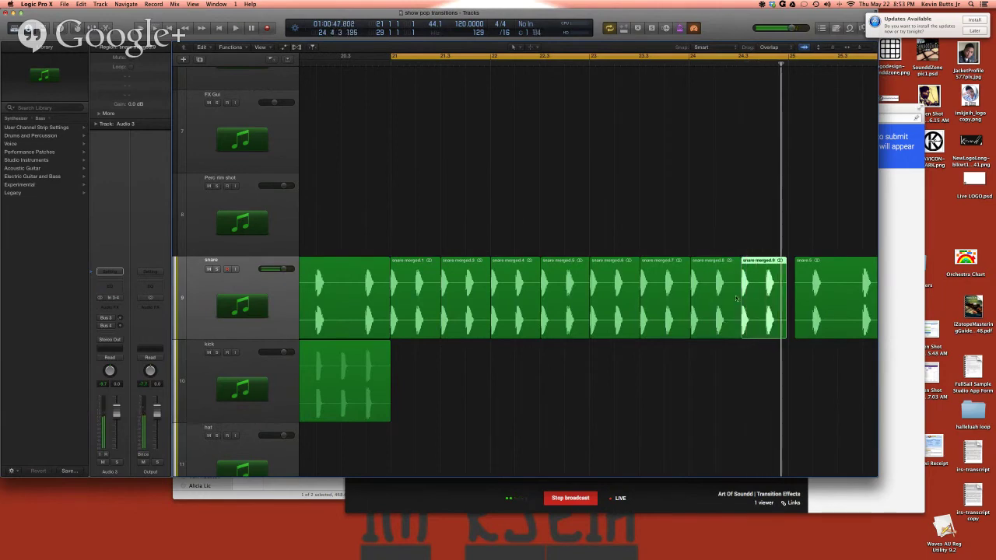
Step: Set the cycle range from bar 24 to bar 25 and play the last two merged snare copies inside it
click(738, 343)
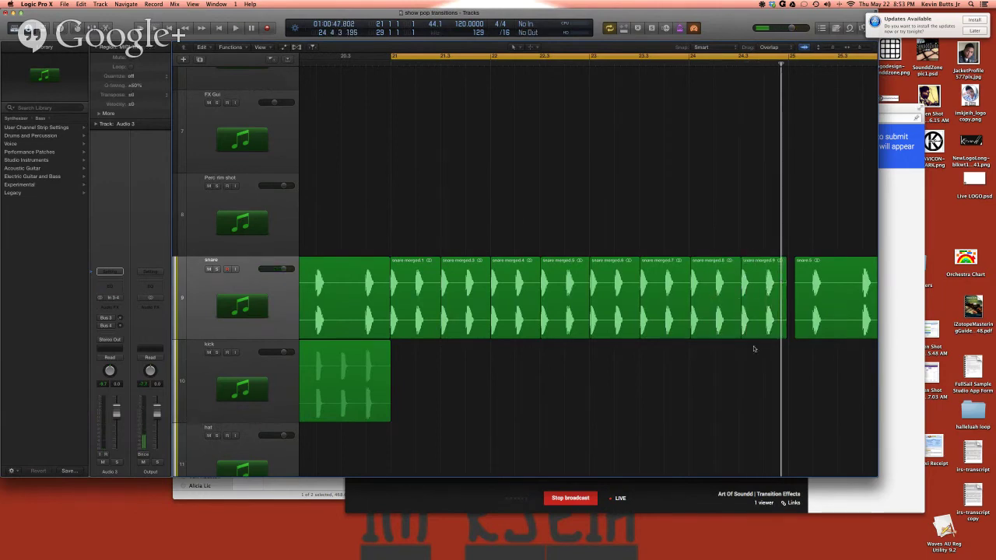
click(479, 57)
drag(711, 61, 788, 63)
key(space)
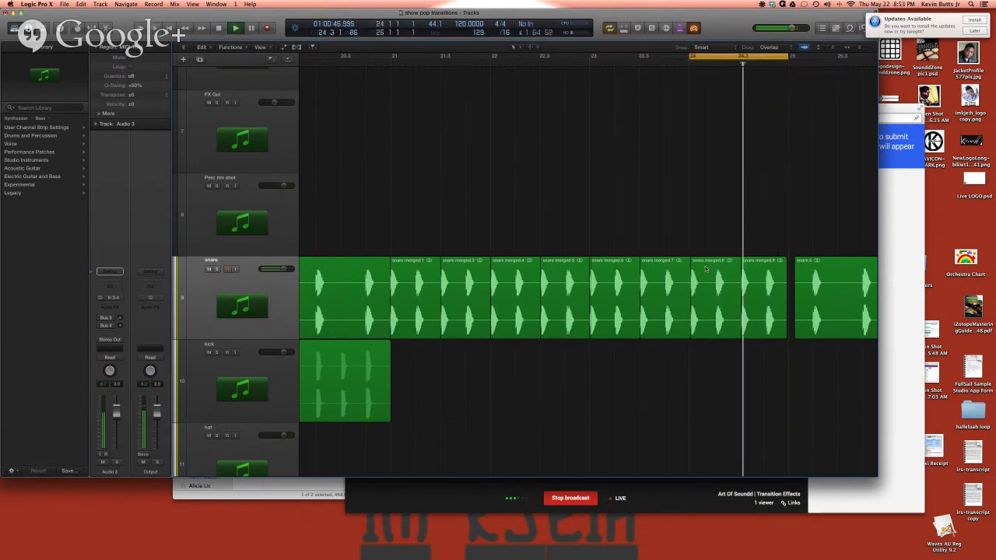
key(space)
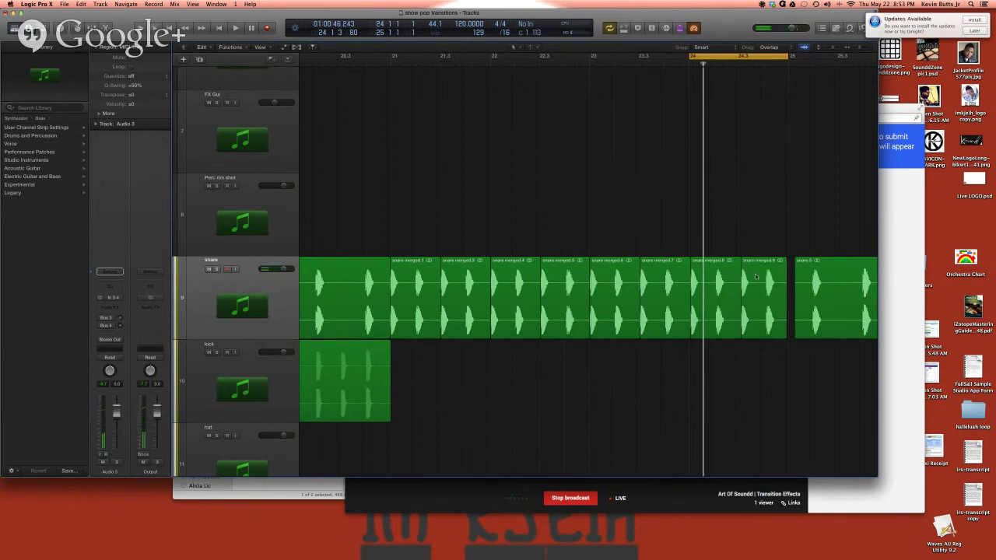
Step: Join the last two merged snare copies in bar 24 into one region
click(752, 335)
shift+click(732, 306)
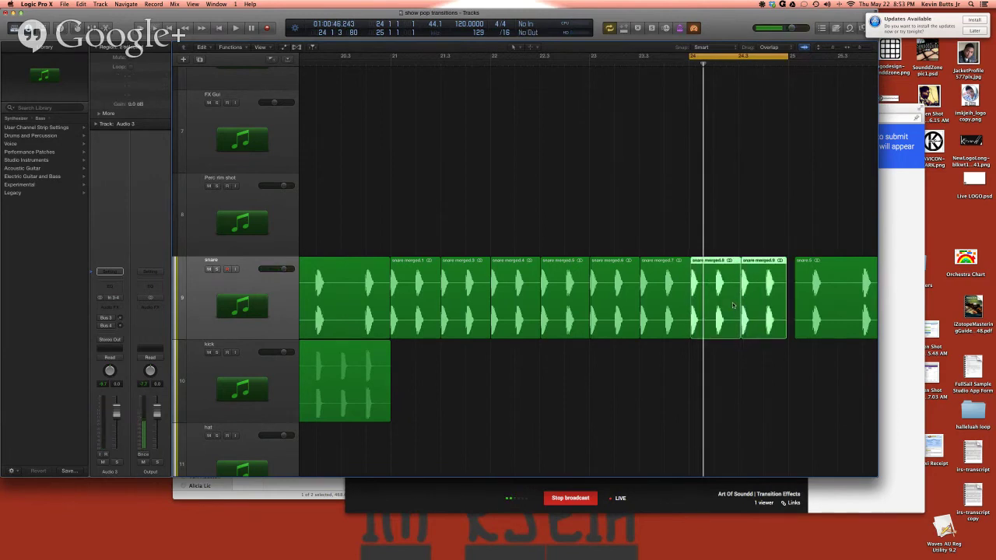
key(super+j)
key(Return)
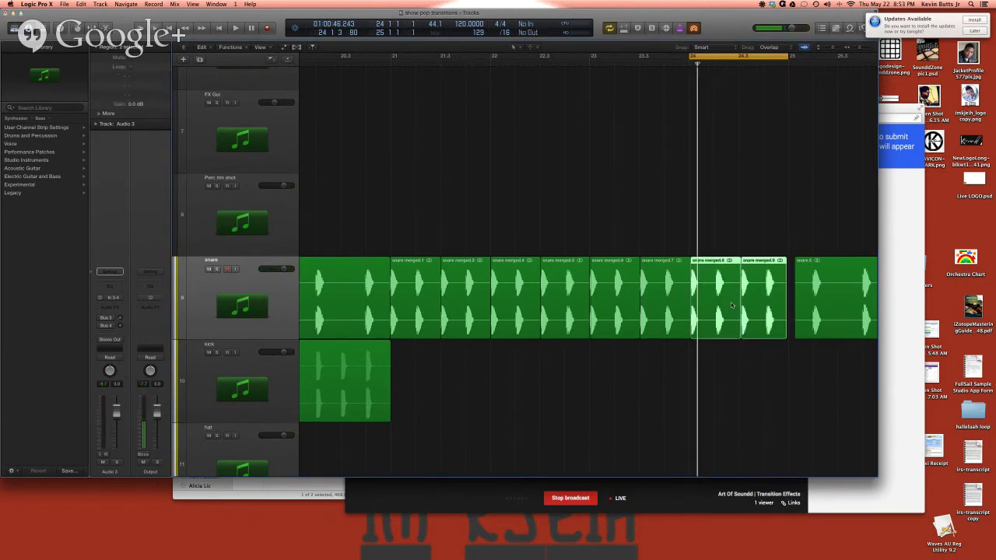
scroll(731, 306, right, 3)
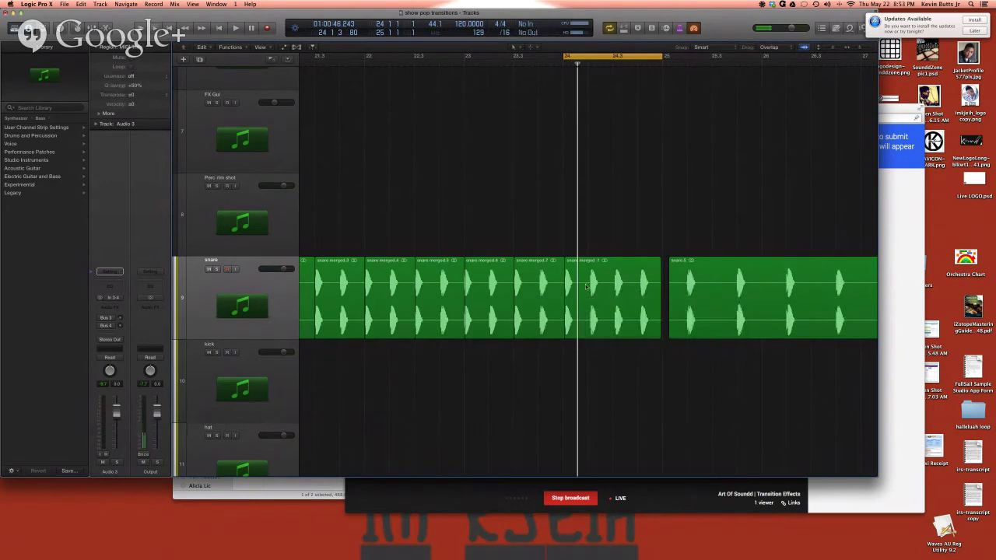
Step: Try splitting the joined bar-24 snare region just before its second hit with the Scissors tool, and undo the split
key(t)
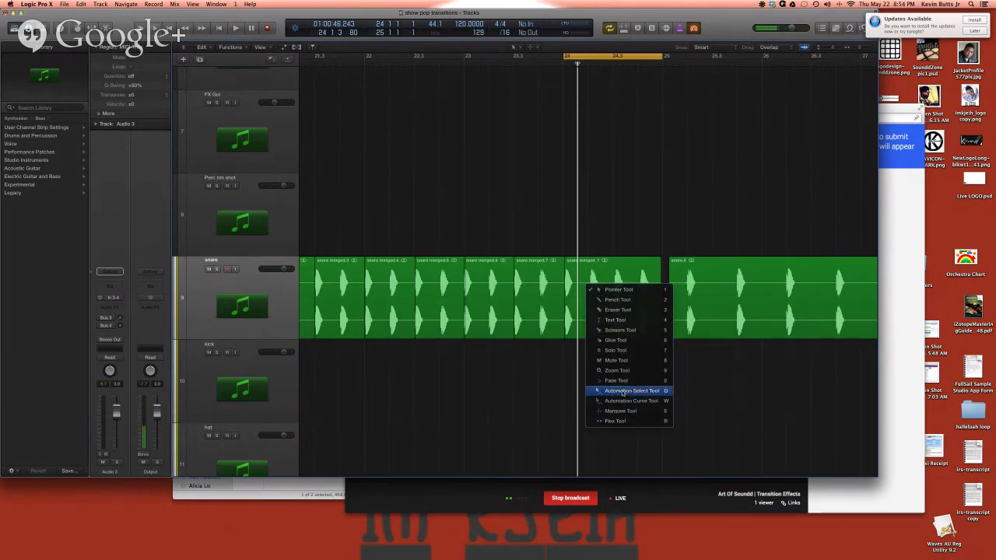
click(615, 329)
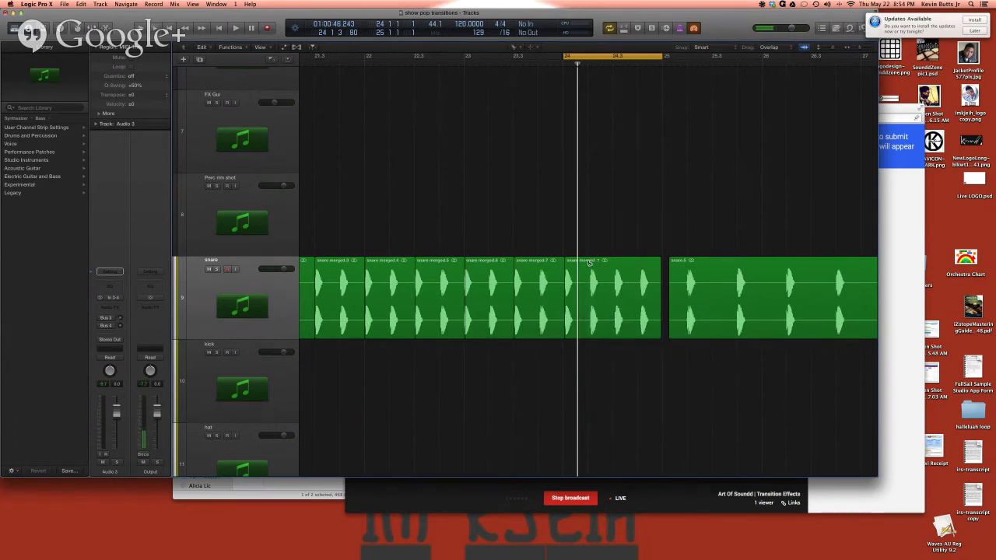
click(588, 263)
click(588, 263)
click(589, 263)
click(589, 263)
click(589, 263)
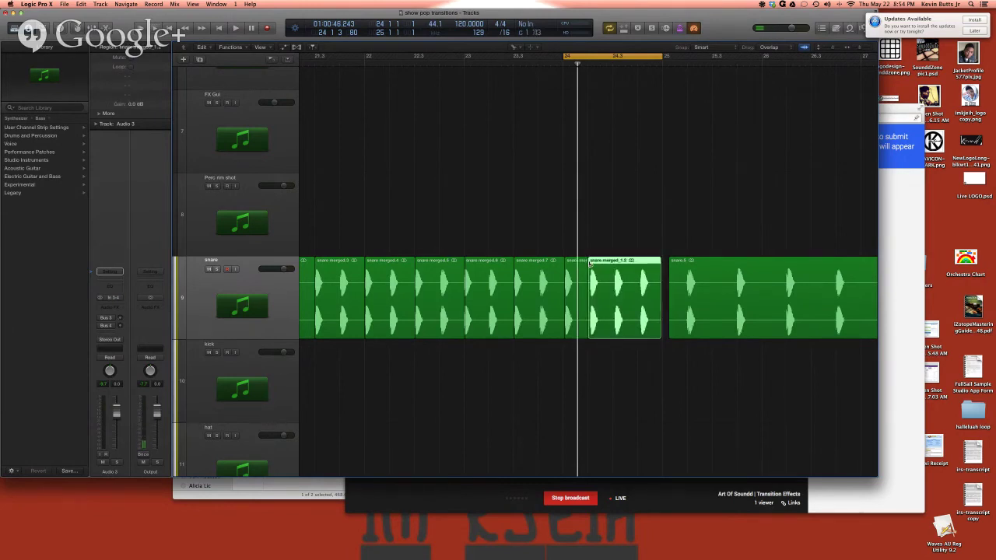
key(super+z)
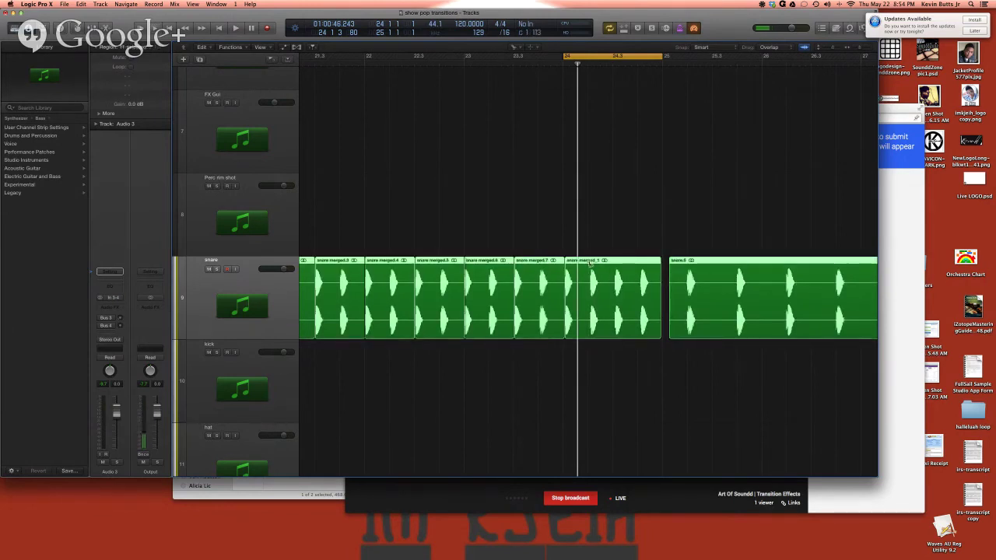
Step: Split the joined bar-24 snare region into four equal pieces, one per hit
click(590, 263)
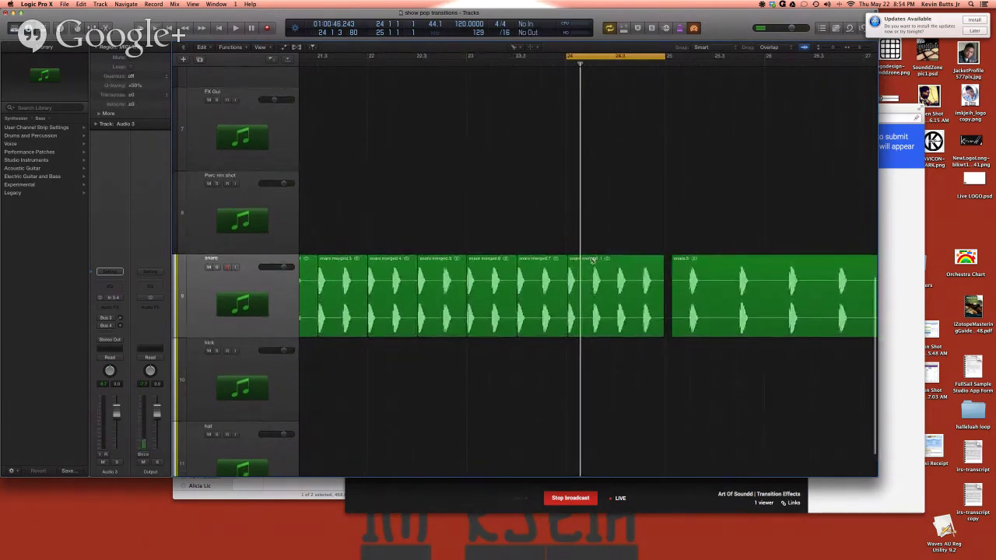
alt+click(592, 262)
scroll(670, 351, right, 1)
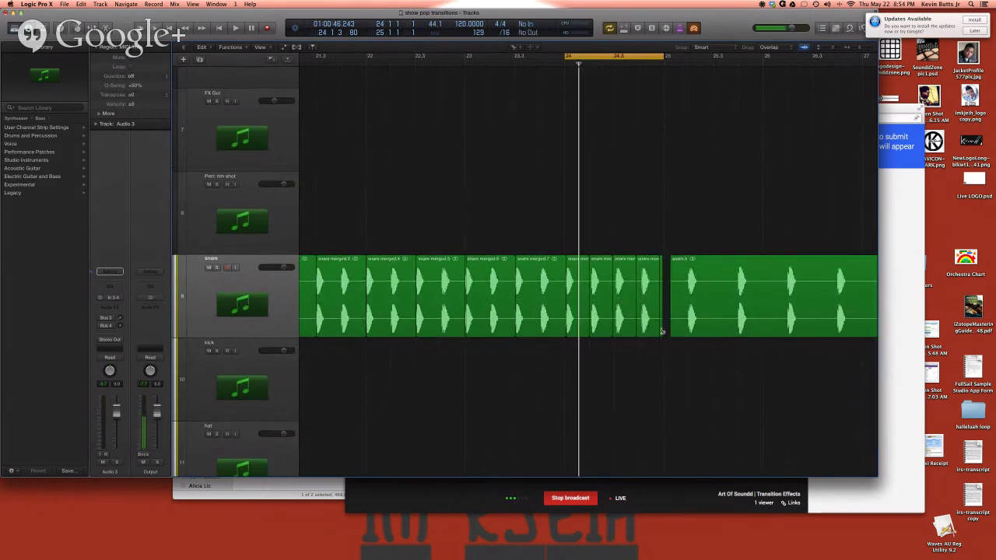
right_click(661, 332)
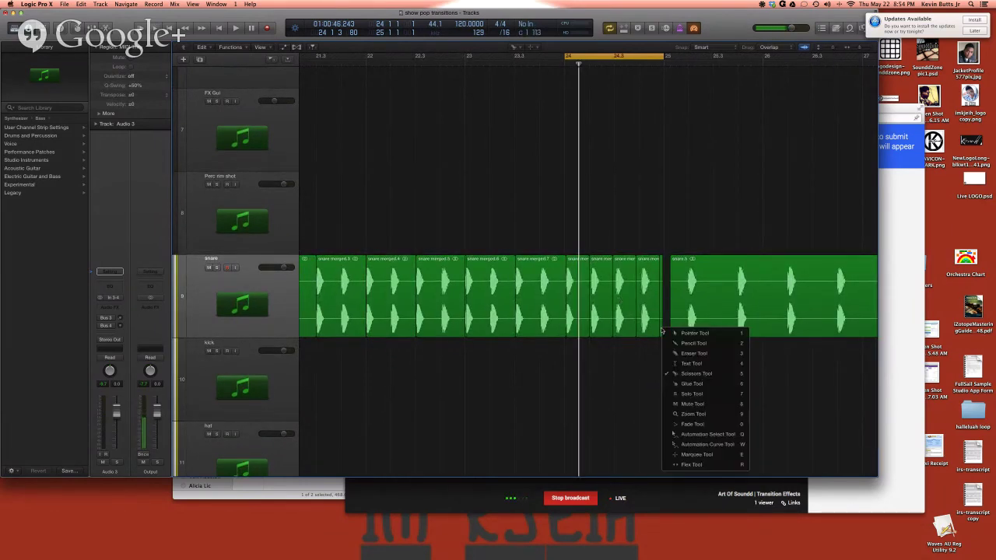
key(Escape)
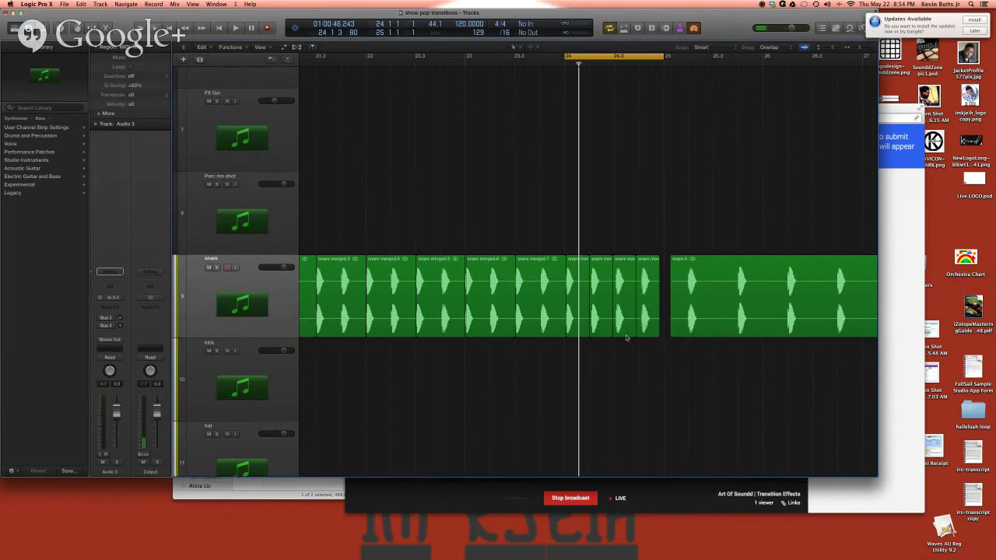
right_click(602, 294)
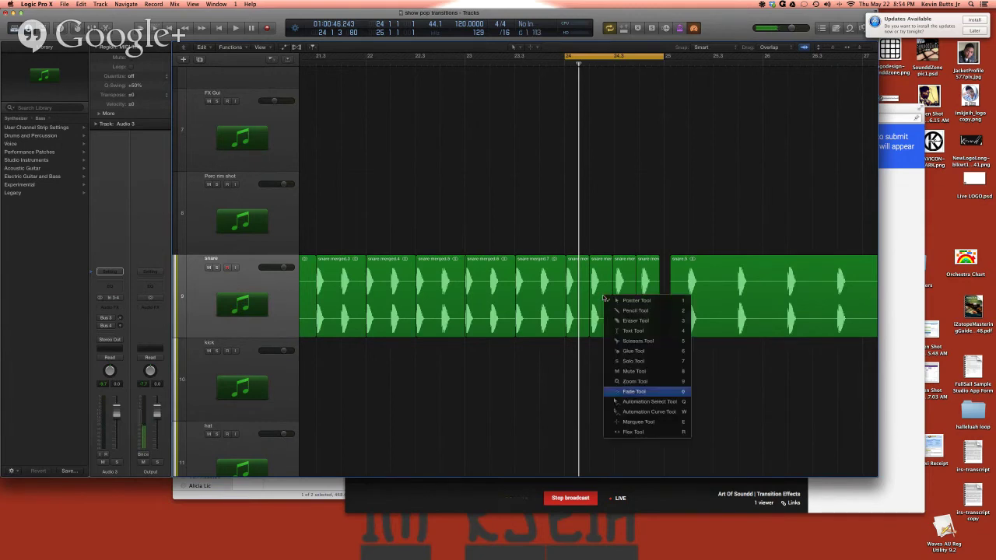
click(631, 392)
right_click(611, 291)
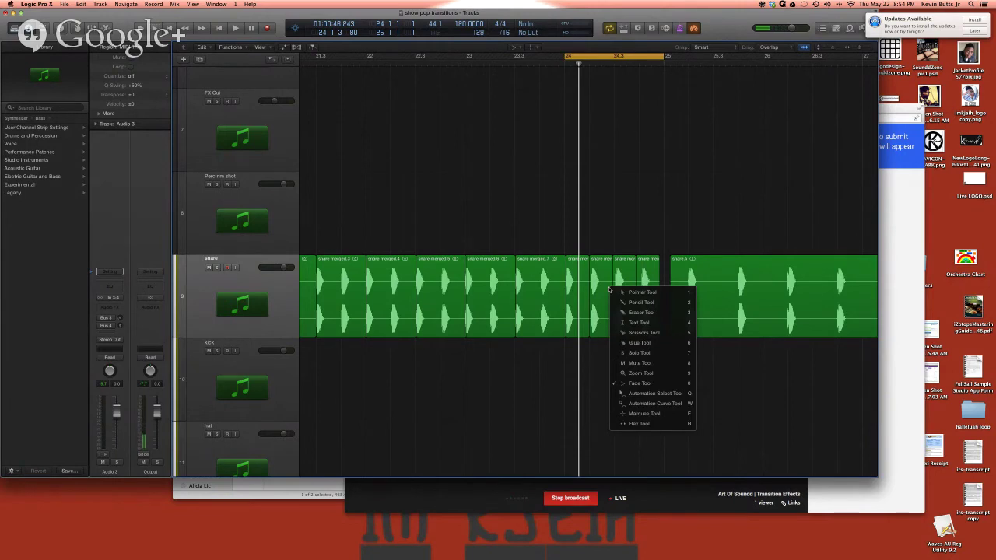
key(Escape)
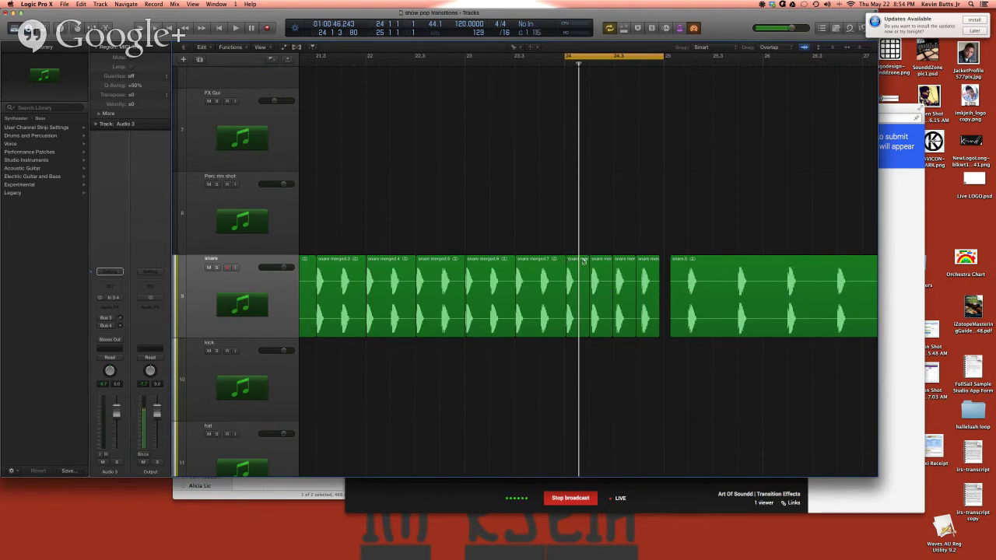
Step: Undo the division of the bar-24 snare region into single-hit pieces
scroll(583, 262, up, 5)
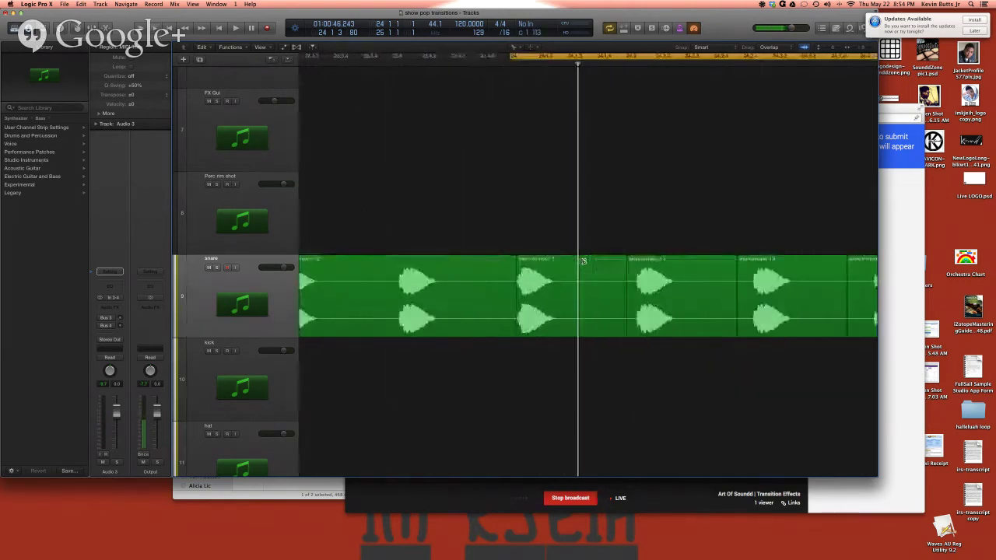
scroll(583, 262, up, 3)
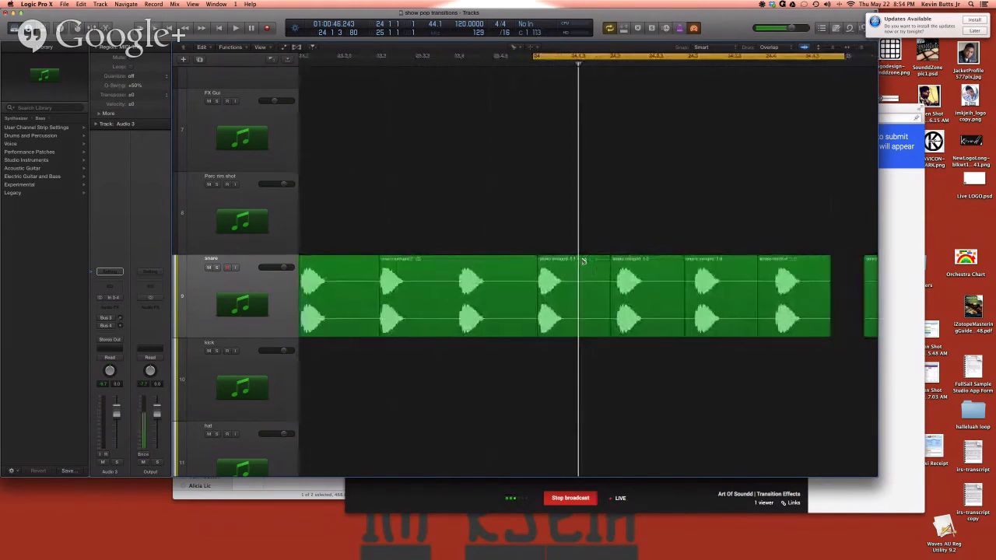
scroll(582, 262, up, 4)
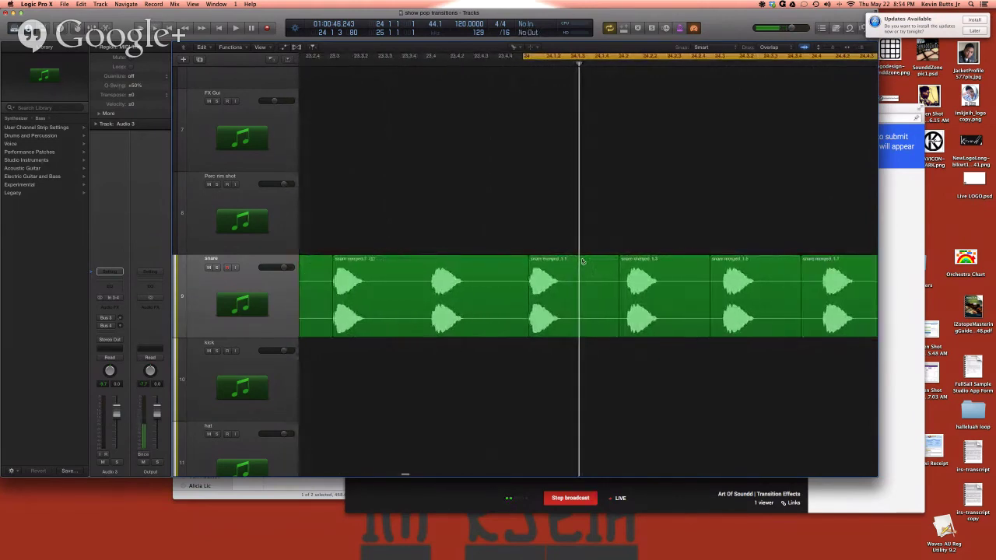
scroll(583, 262, right, 2)
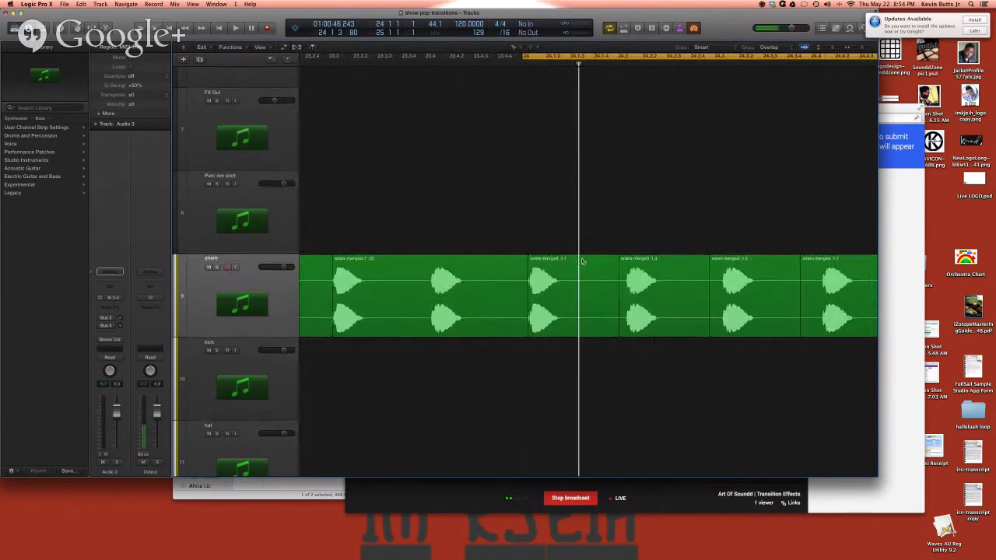
click(582, 260)
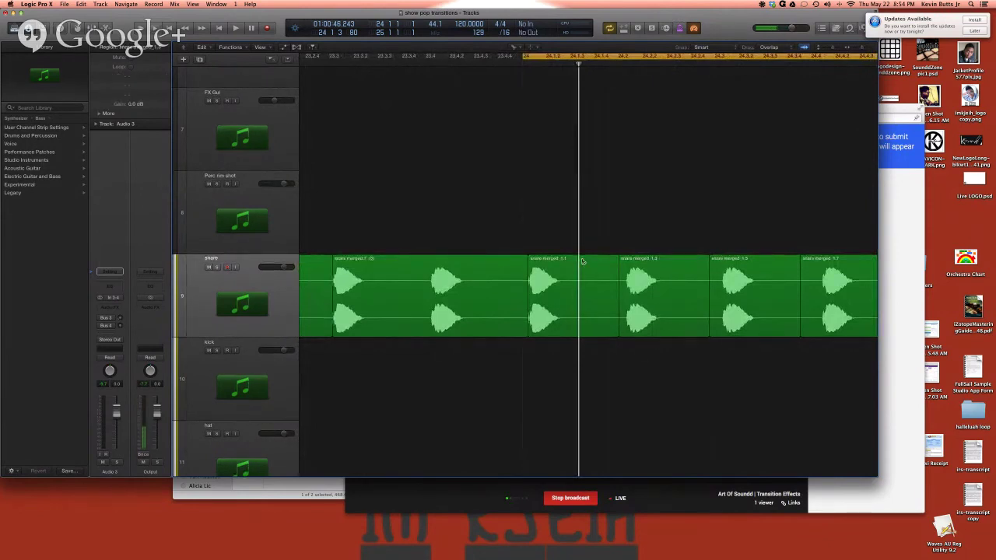
key(shift+f)
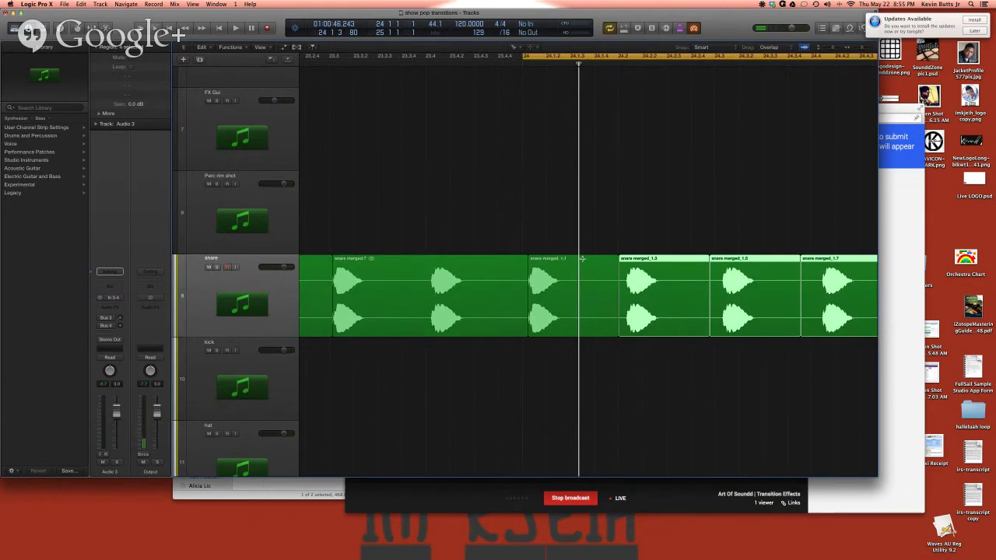
click(581, 260)
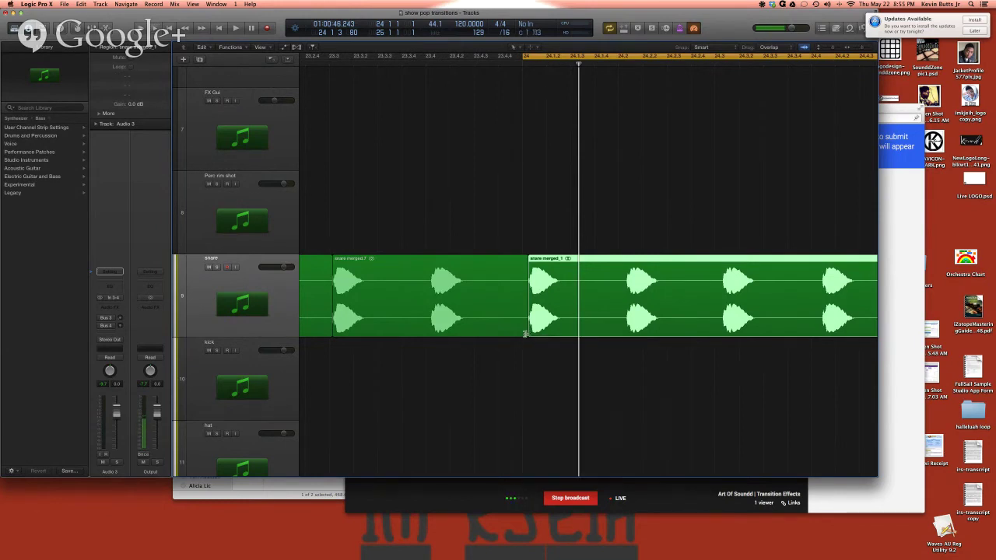
Step: Trim the end of the snare region before bar 24 slightly and extend it back to meet the following region
mouse_move(525, 333)
mouse_down()
mouse_move(518, 340)
mouse_move(526, 341)
mouse_up()
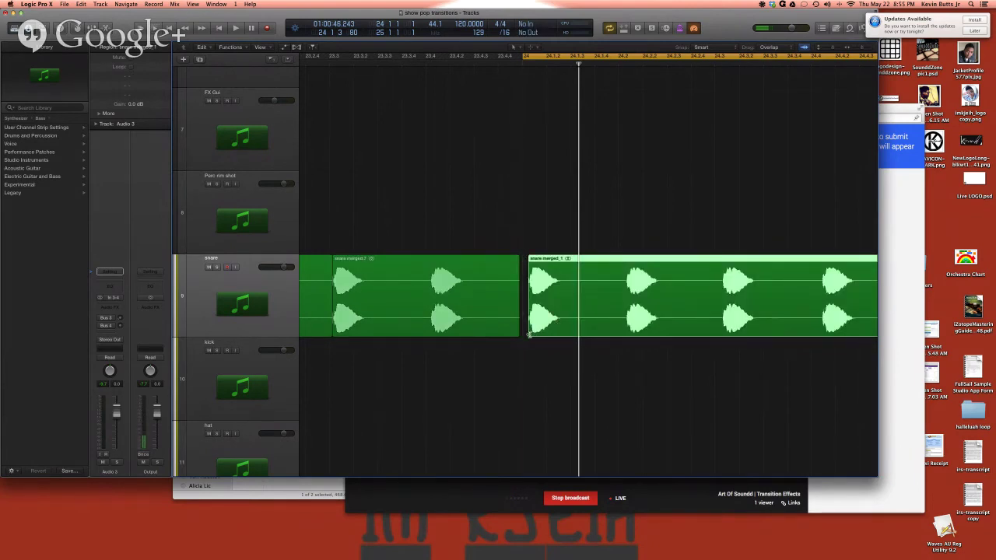
drag(528, 334, 521, 336)
drag(517, 332, 527, 333)
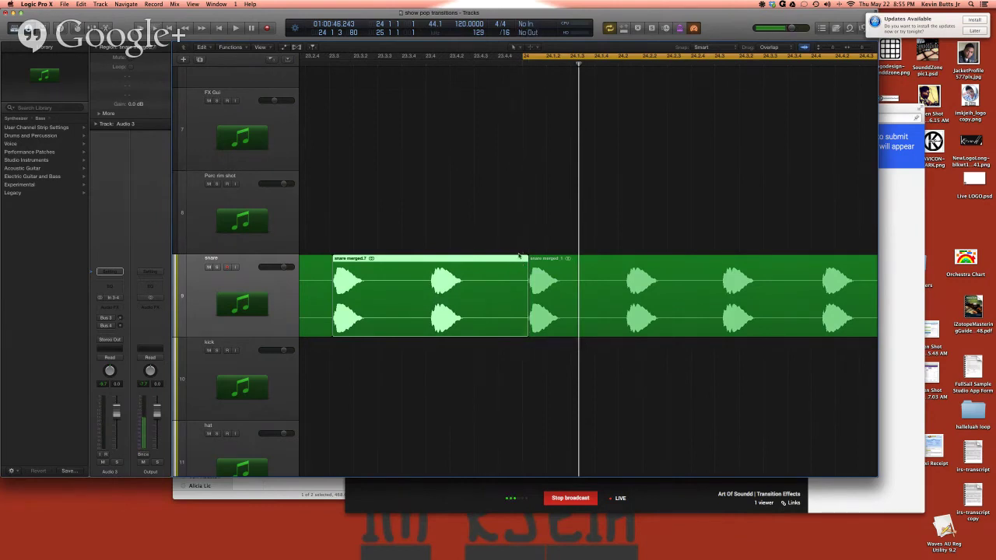
Step: Play the cycled bar 24 to check the timing of its snare hits
scroll(519, 257, right, 3)
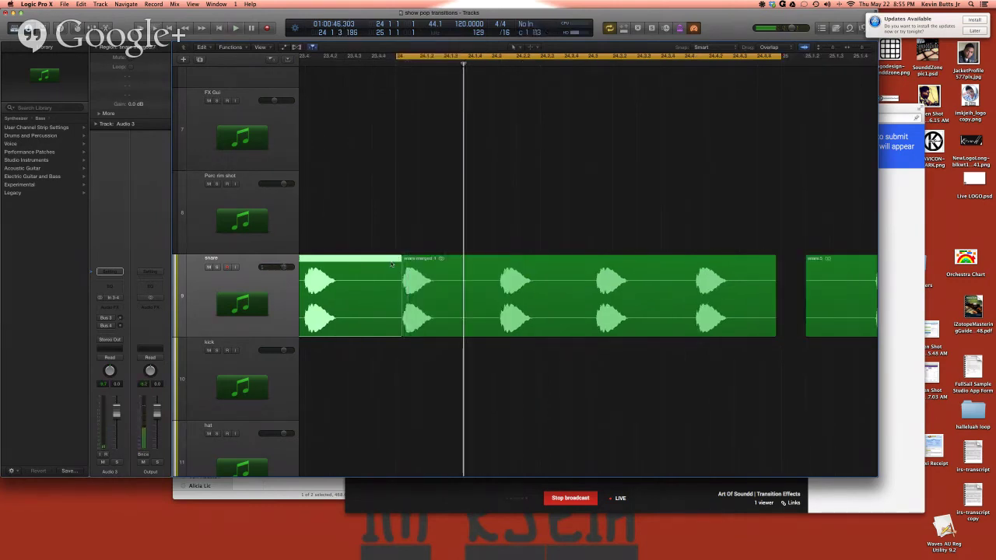
key(space)
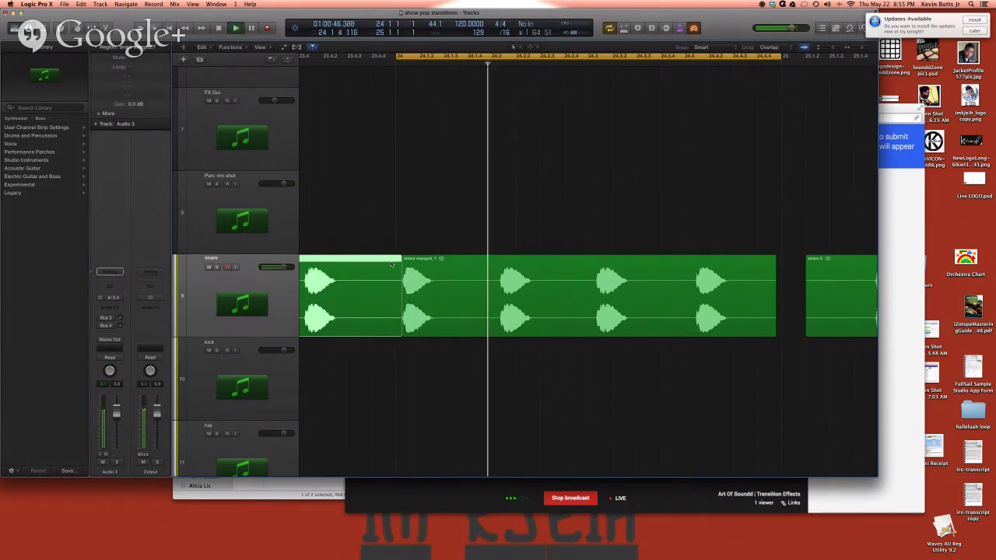
key(space)
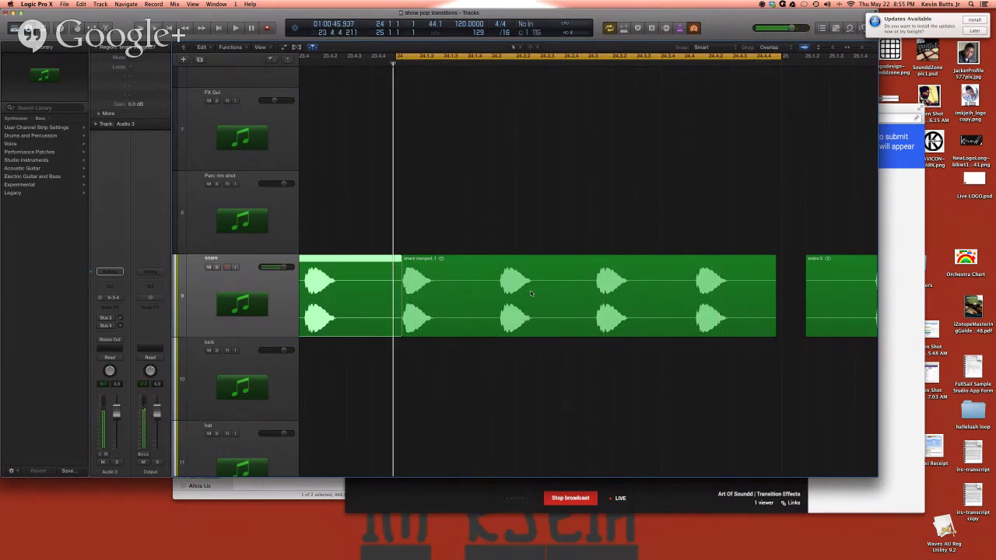
Step: Split a thin sliver off the end of the snare region before bar 24 and join it to the bar-24 region
scroll(526, 289, left, 1)
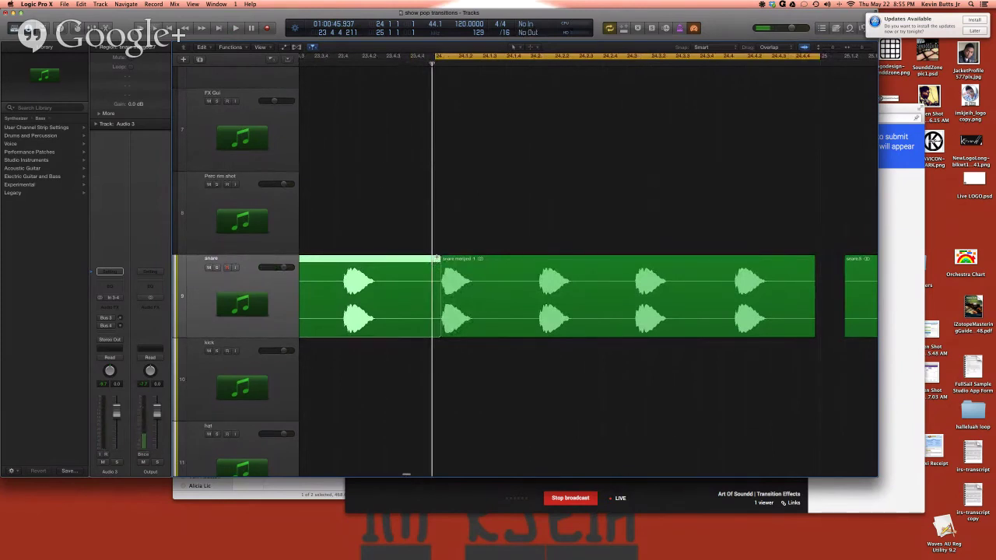
drag(439, 284, 816, 295)
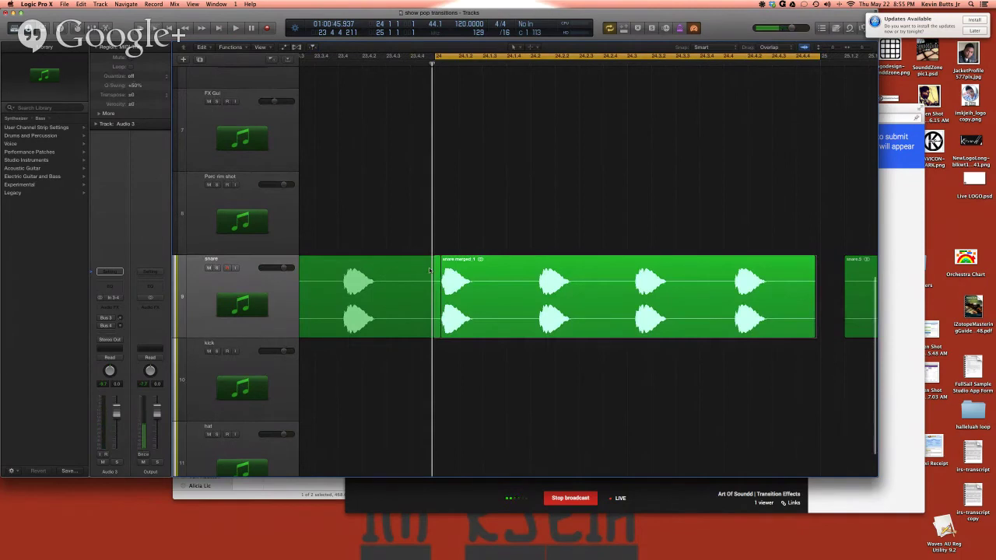
click(457, 266)
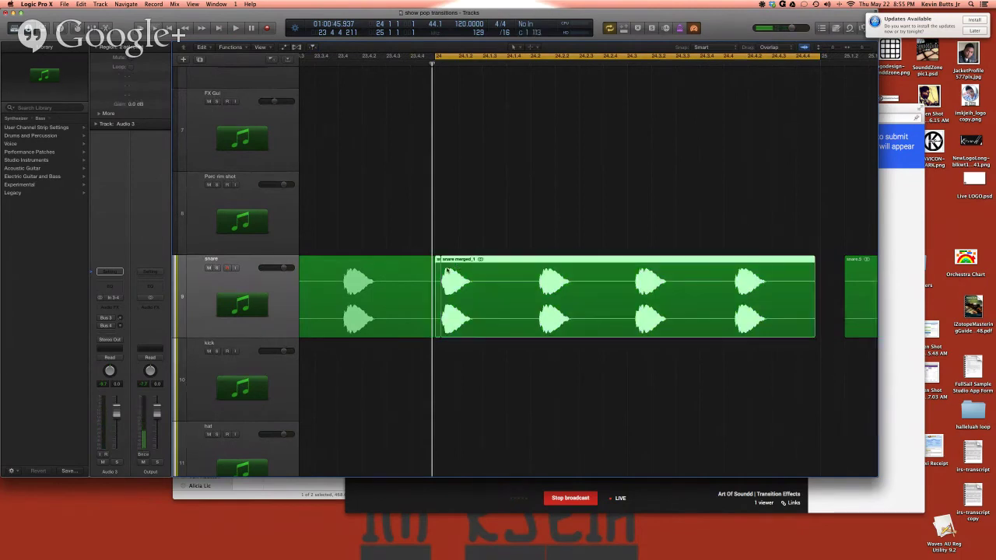
key(super+j)
key(Return)
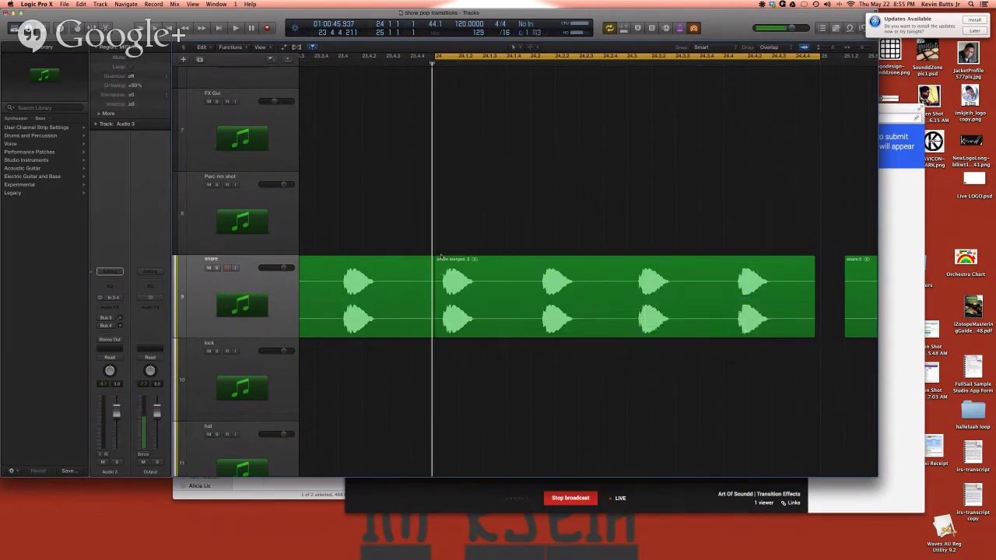
Step: Examine the start of the bar-24 snare region against the grid and play the cycle to check its hits
key(super+Right)
key(super+Right)
key(super+Down)
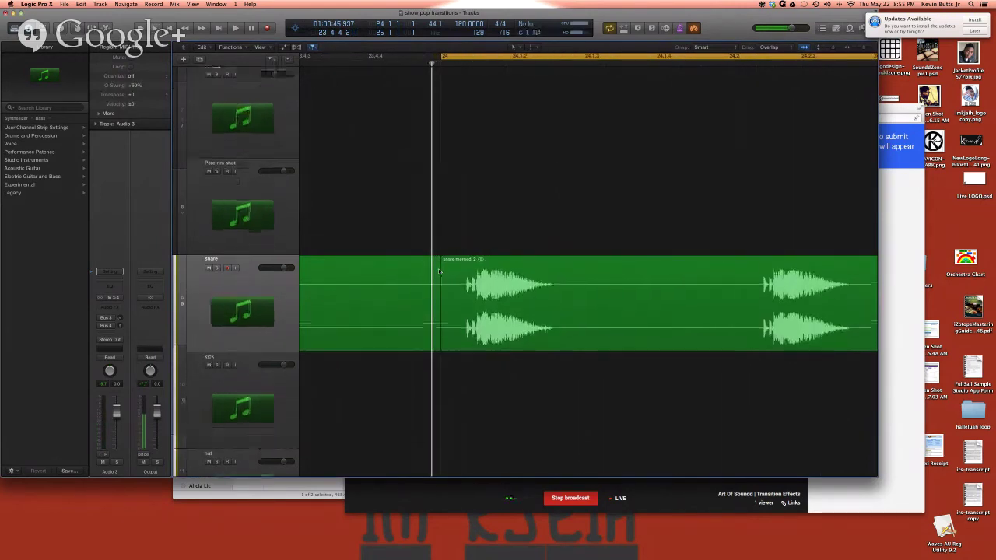
key(super+Left)
key(super+Left)
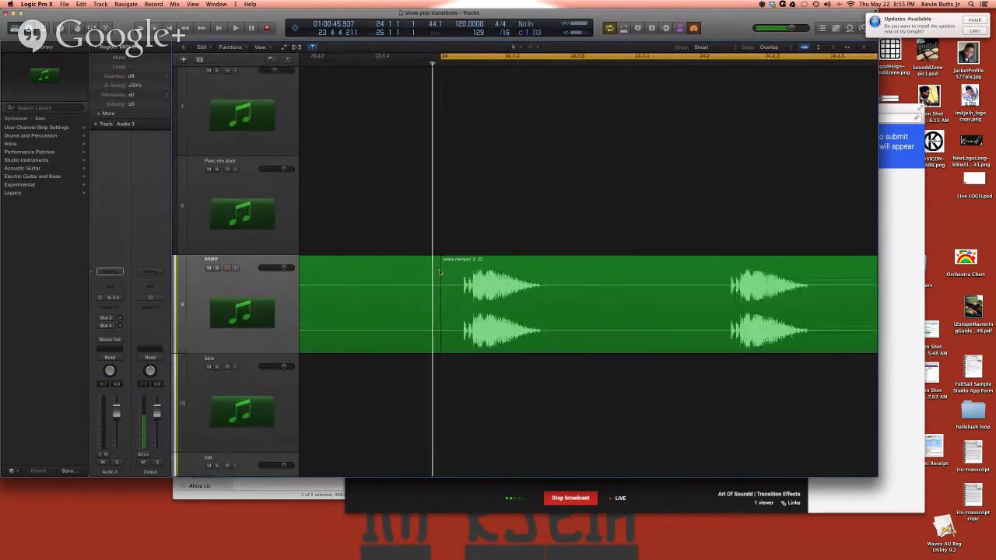
key(super+Left)
key(super+Left)
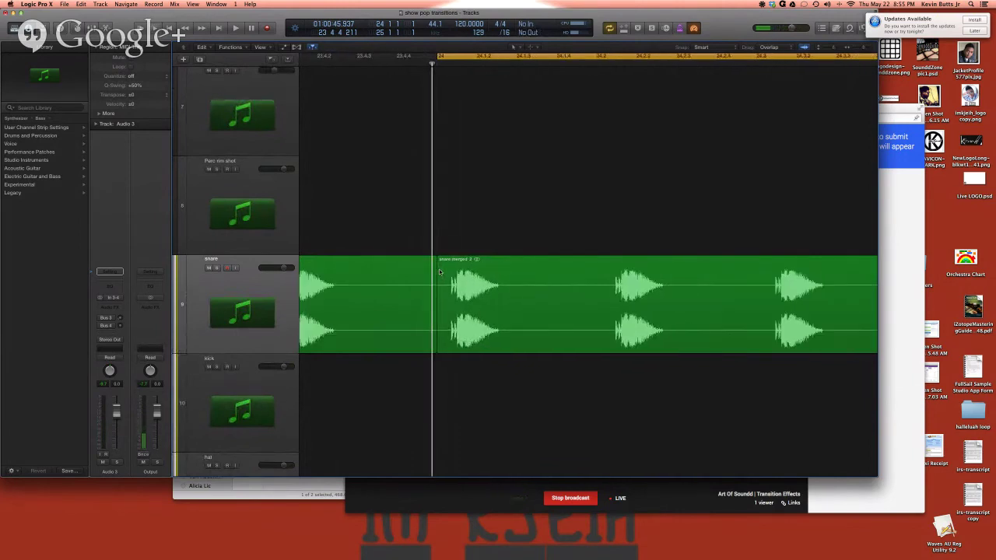
click(439, 272)
scroll(439, 272, right, 1)
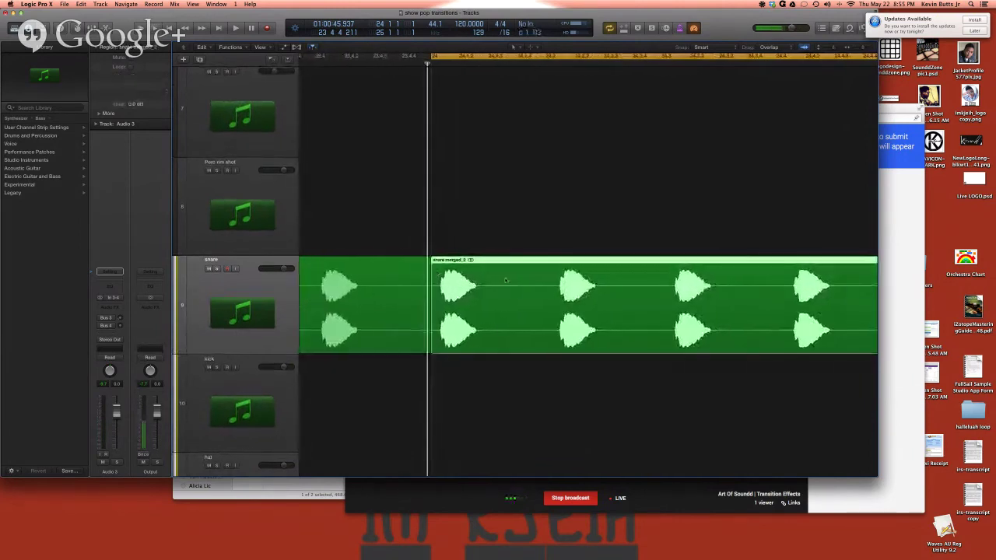
key(t)
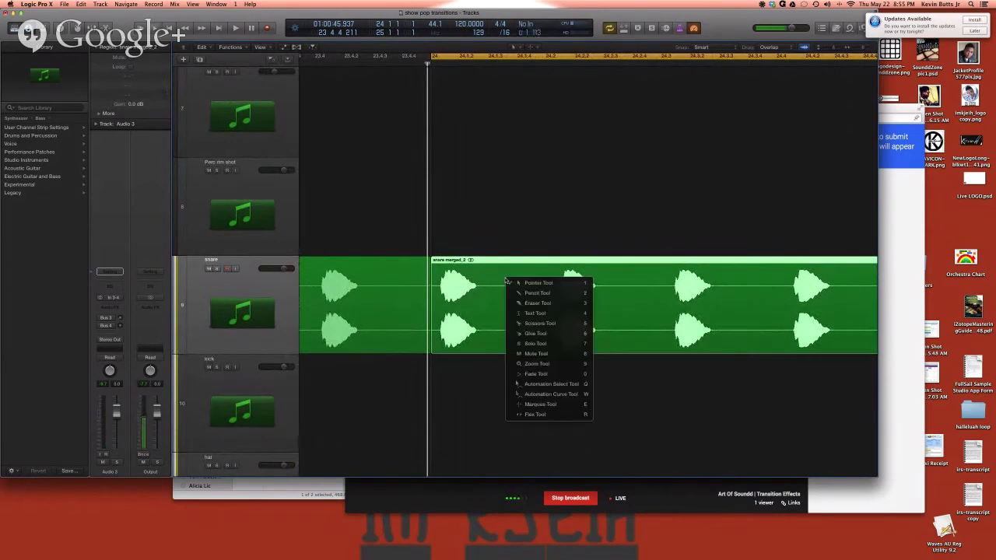
click(505, 281)
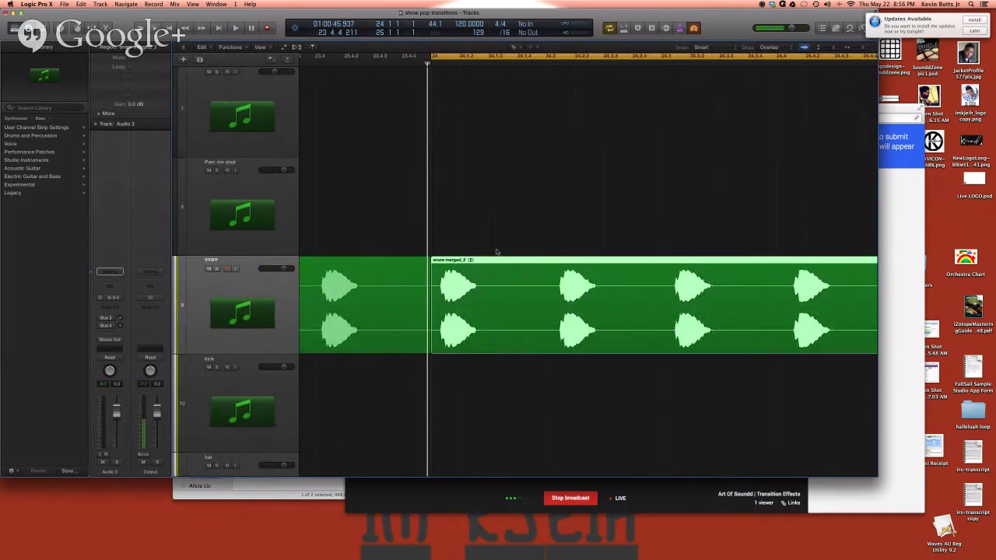
key(space)
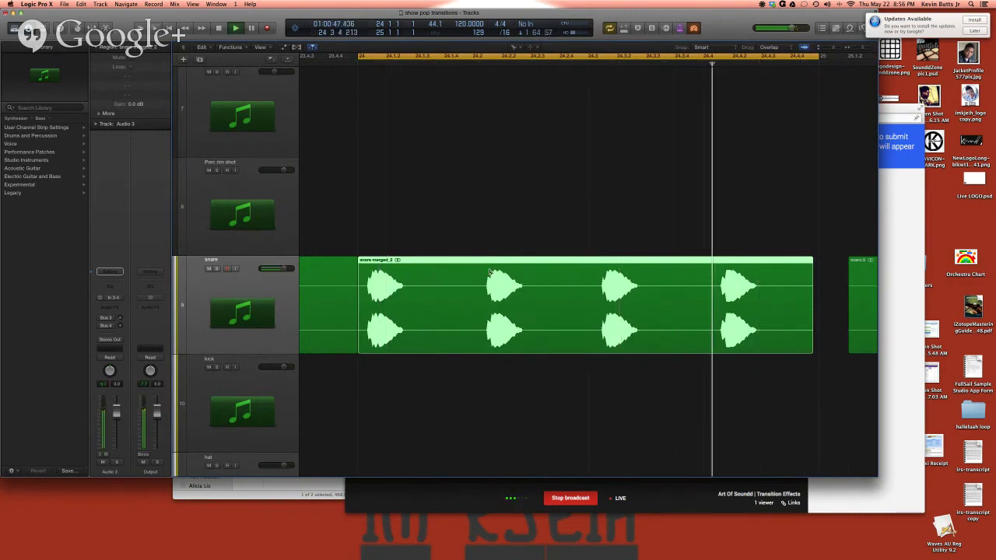
key(space)
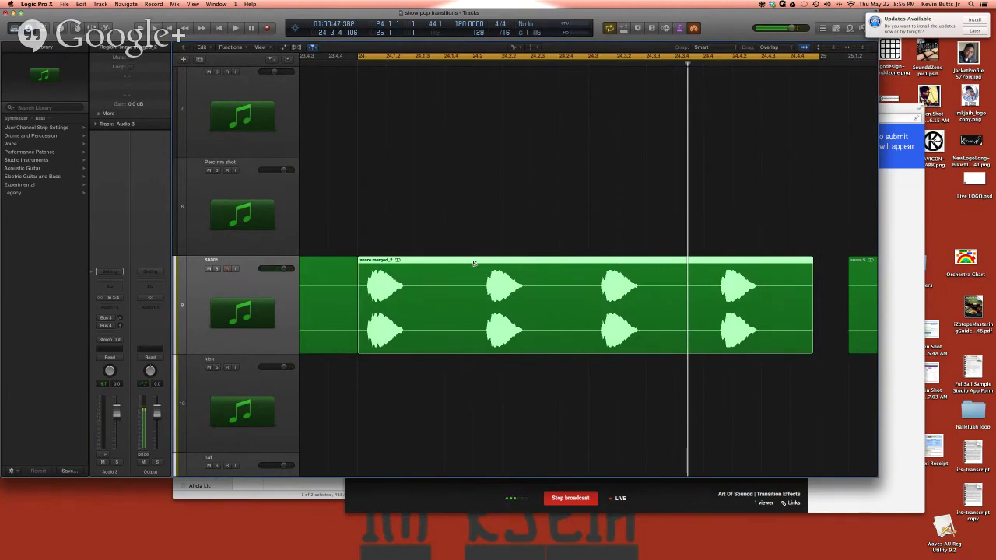
Step: Try dividing the bar-24 snare region into equal one-beat pieces and restore it to a single region
alt+click(475, 261)
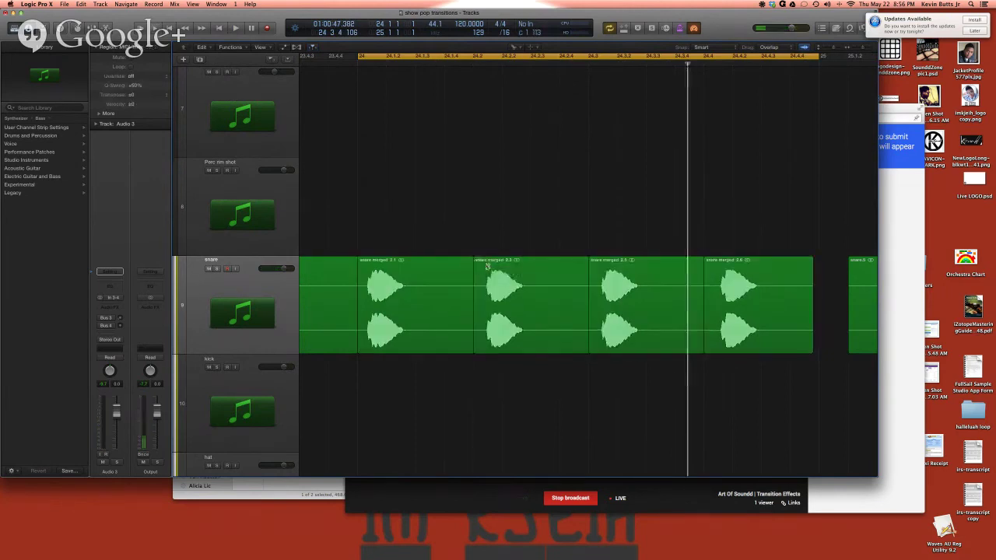
key(shift+f)
shift+click(437, 287)
key(super+j)
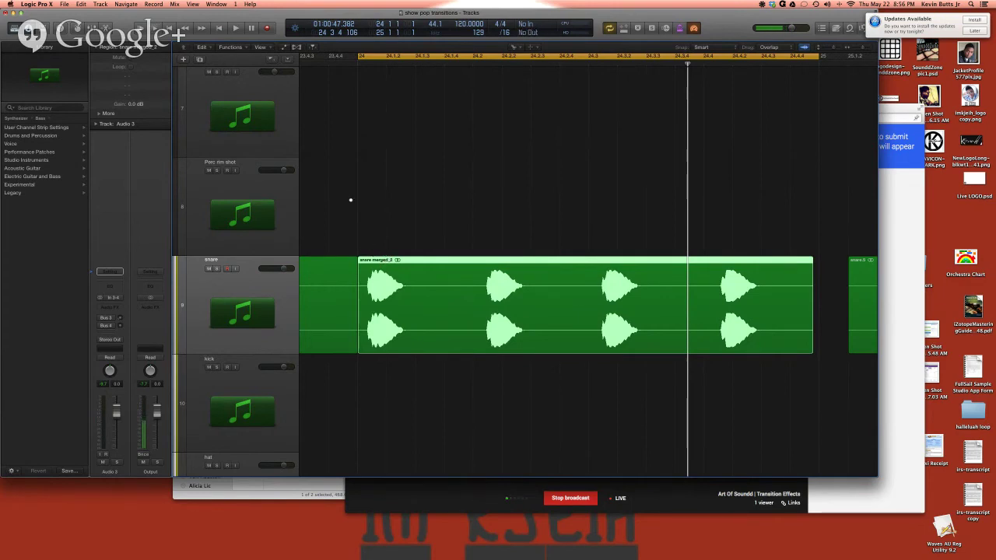
Step: Try dividing the bar-24 snare region into equal sixteenth-note slices and undo the division
alt+click(380, 265)
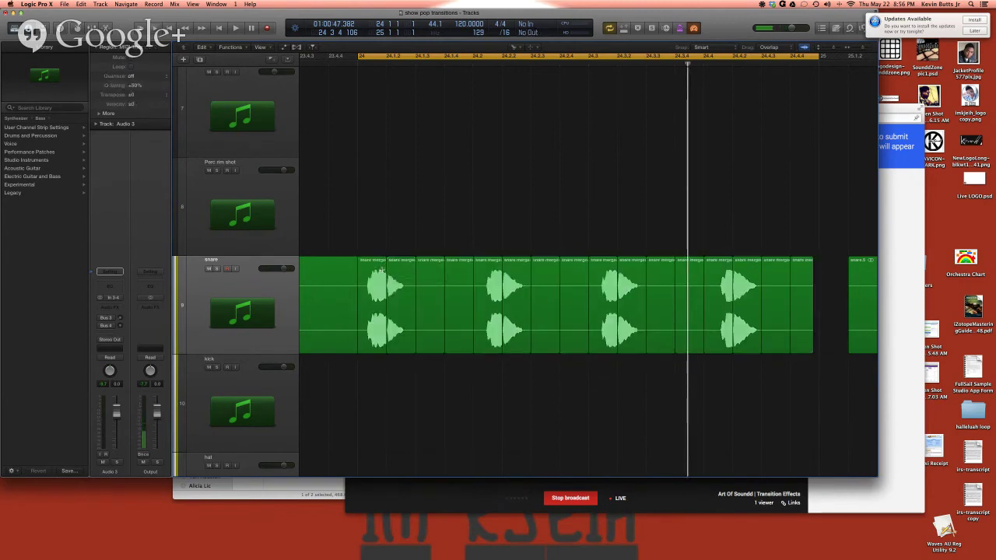
click(382, 269)
key(super+z)
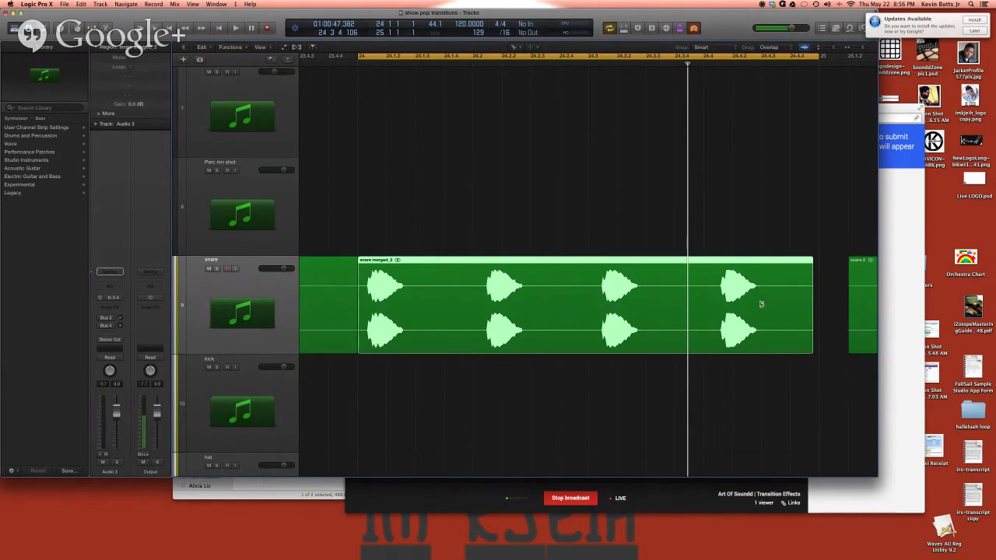
Step: Try dividing the bar-24 snare region into equal half-beat pieces and undo the division
alt+click(416, 261)
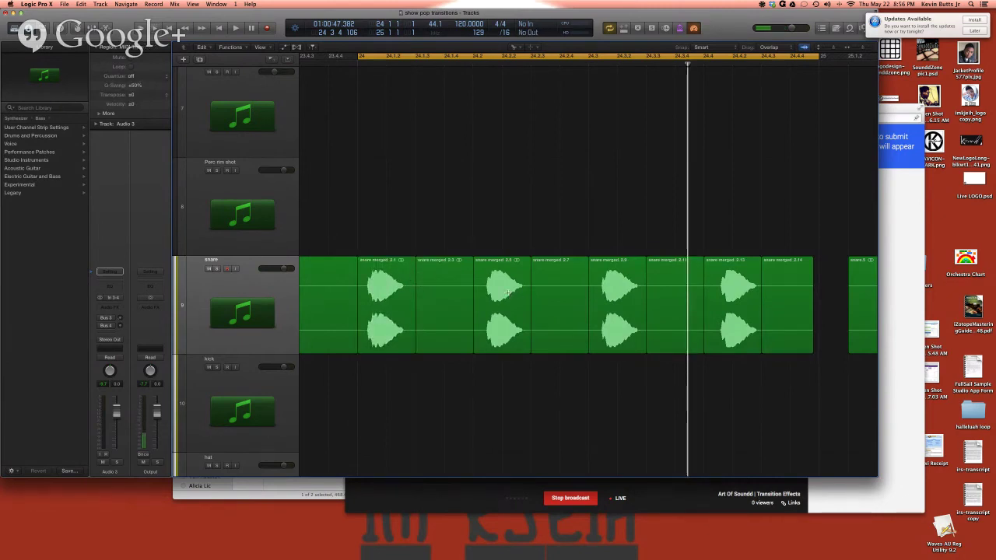
key(Left)
key(super+z)
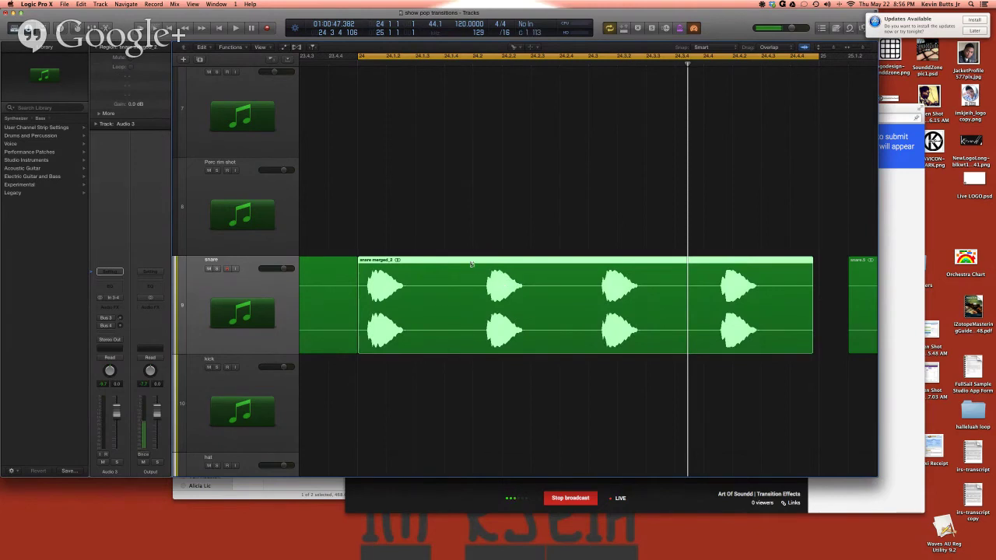
Step: Split the bar-24 snare region into four pieces, one per beat, and play the cycle to check them
alt+click(474, 261)
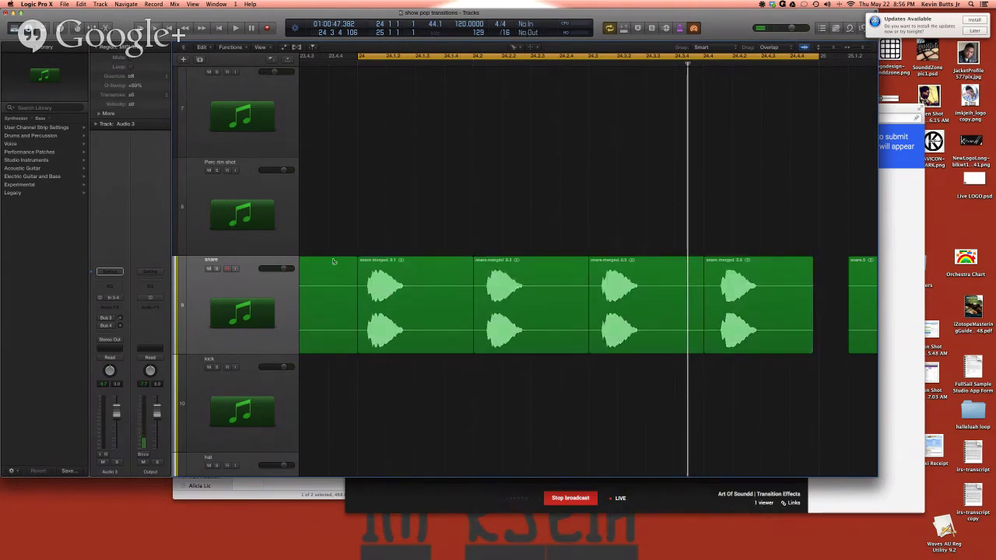
key(space)
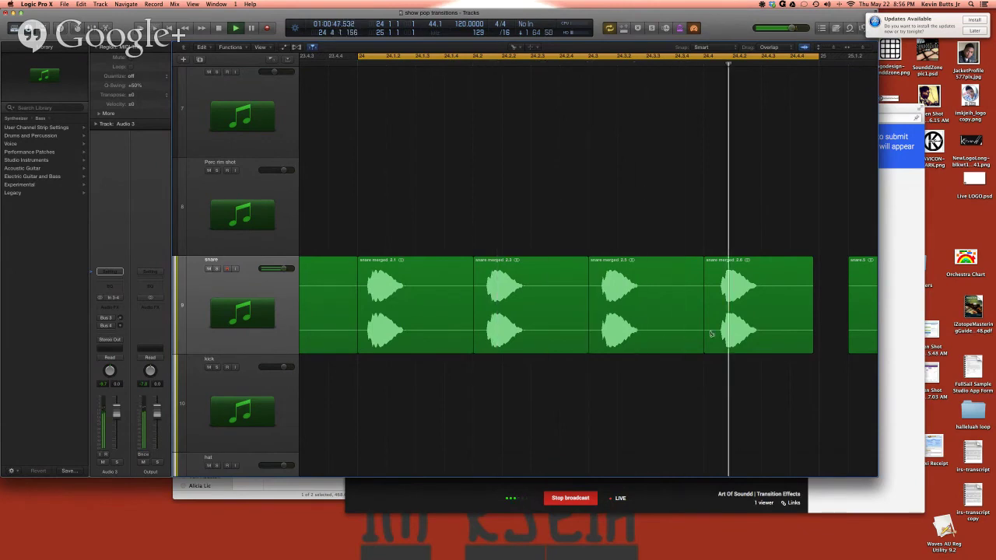
key(space)
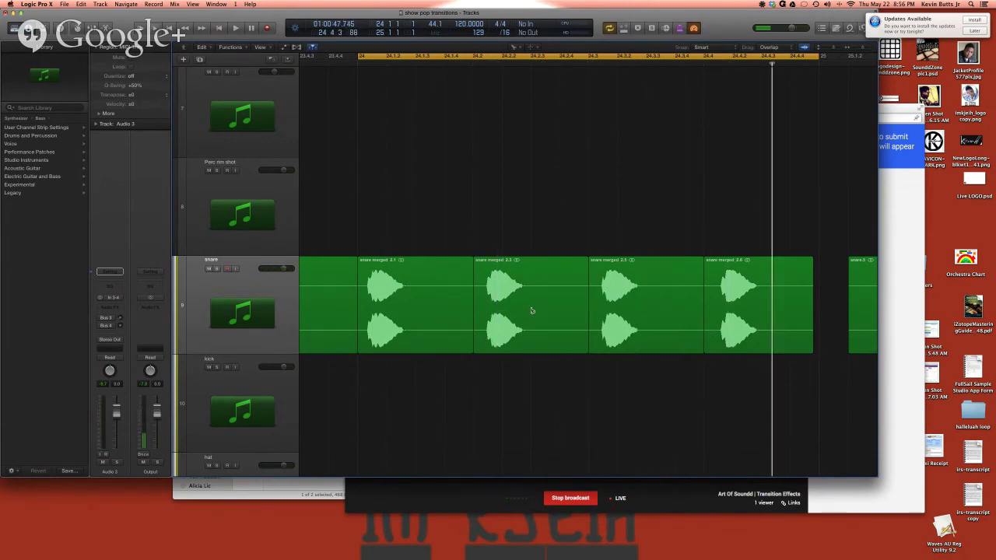
Step: Move the last three snare pieces of bar 24 slightly earlier together and play the cycle to check their timing
right_click(534, 349)
key(Escape)
key(space)
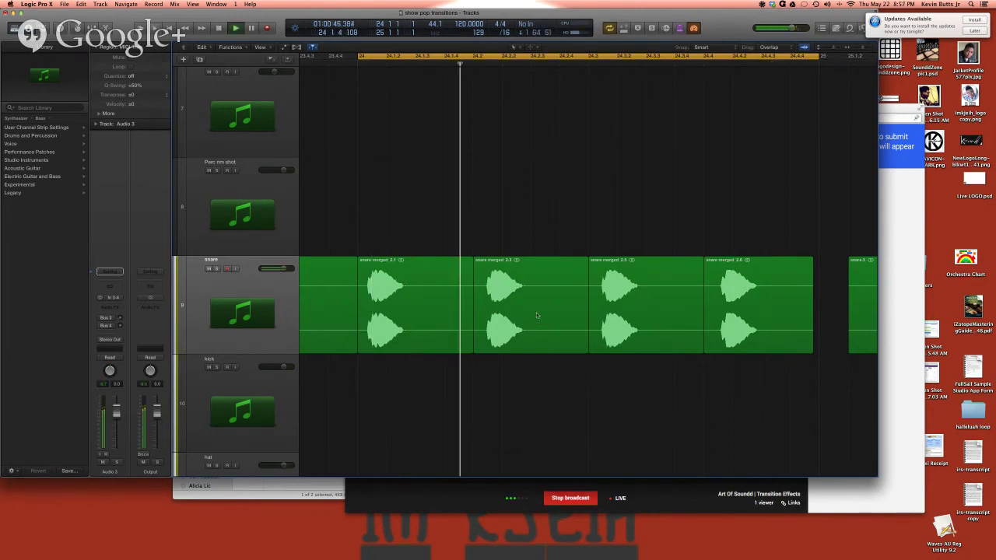
key(space)
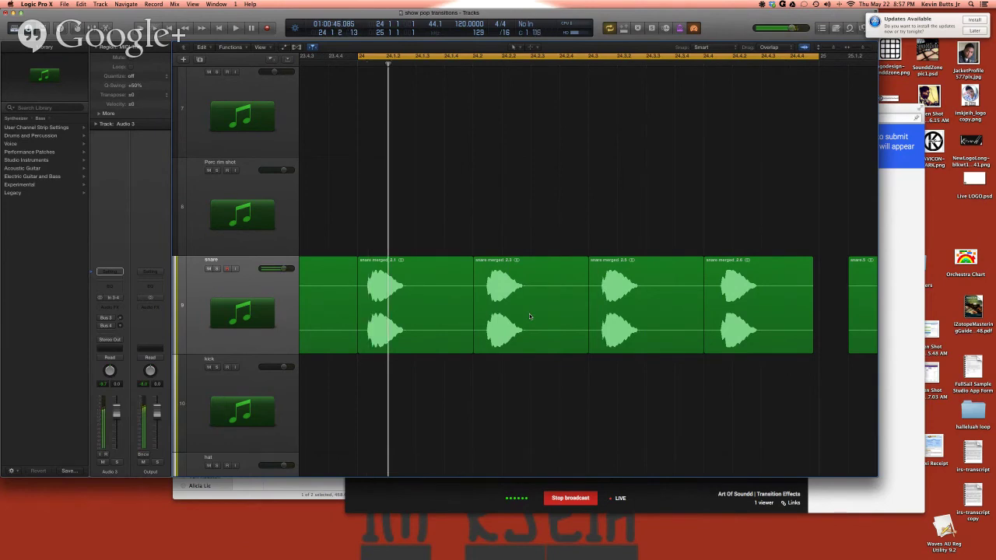
key(space)
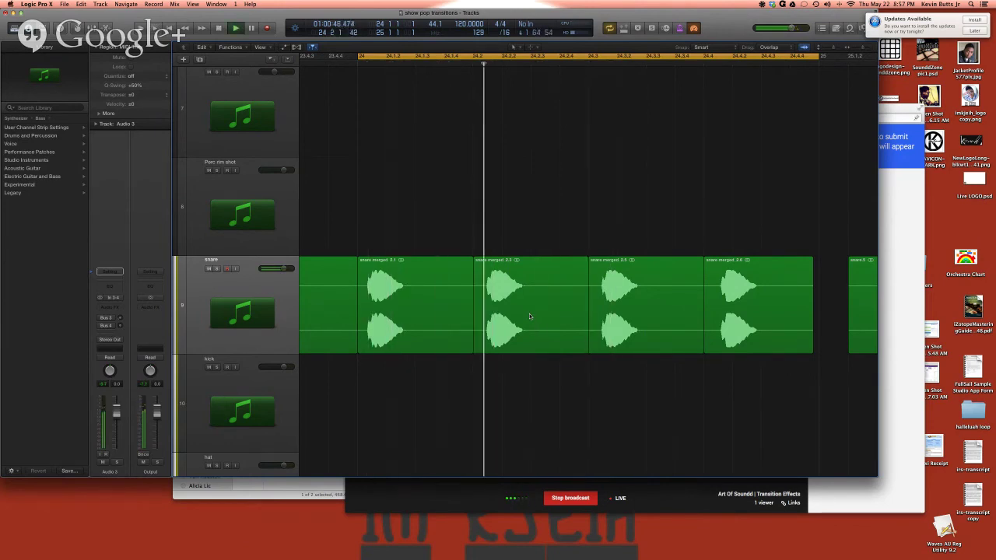
drag(828, 326, 534, 297)
key(space)
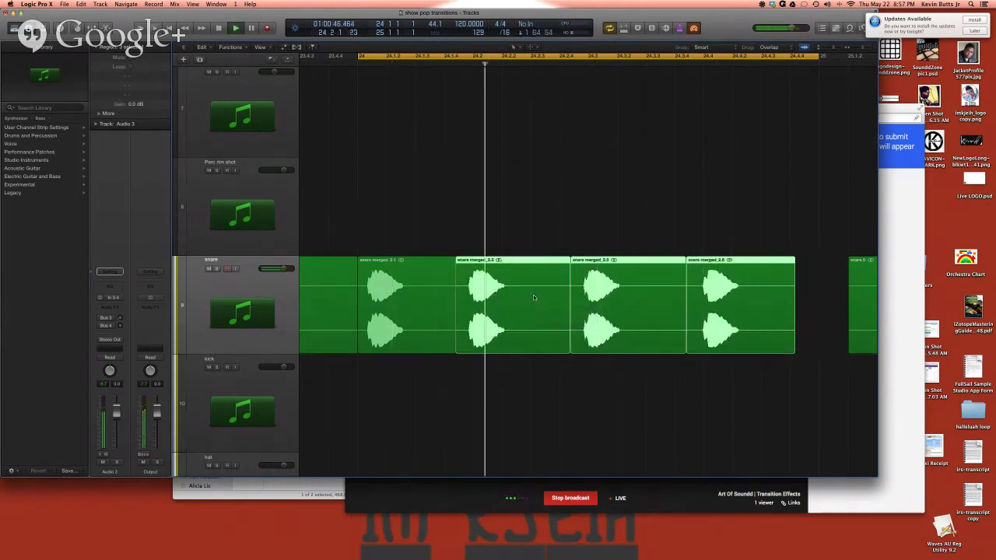
key(space)
Step: Move the first snare piece of bar 24 slightly earlier so it starts just before the bar line, and play it
mouse_move(404, 312)
mouse_down()
mouse_move(392, 309)
mouse_move(420, 314)
mouse_up()
key(space)
key(space)
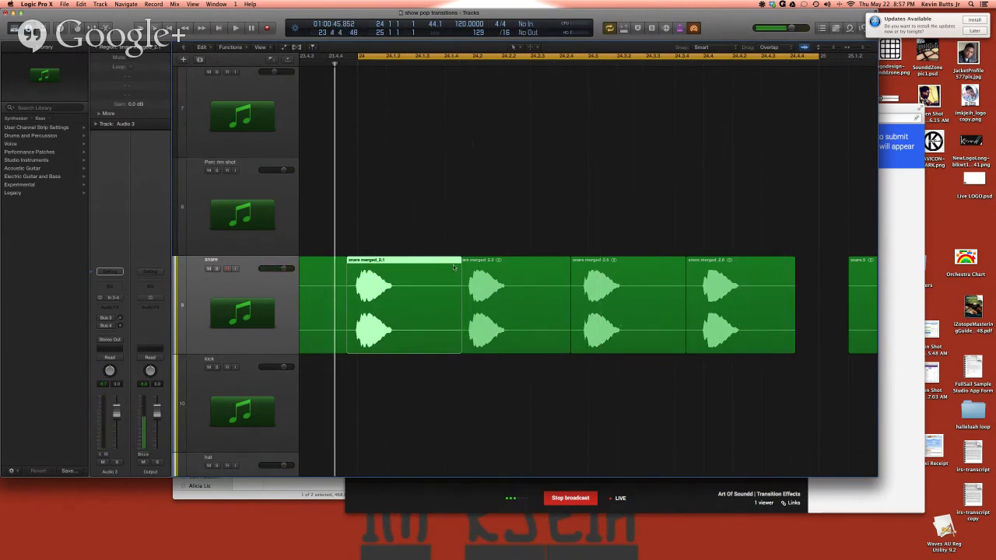
Step: Trim the start of the first snare piece to its hit at the bar-24 line and play the cycle to check it
scroll(453, 268, left, 2)
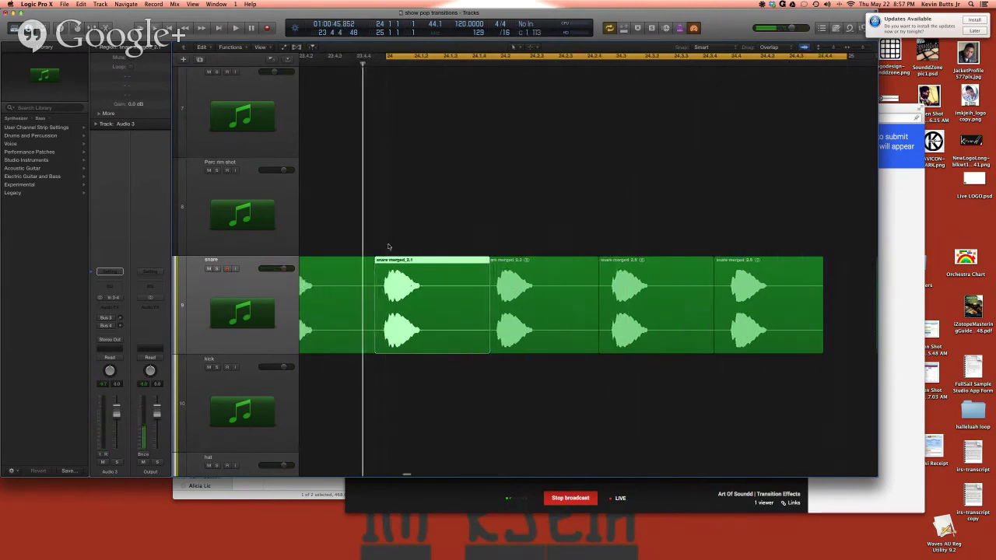
click(360, 259)
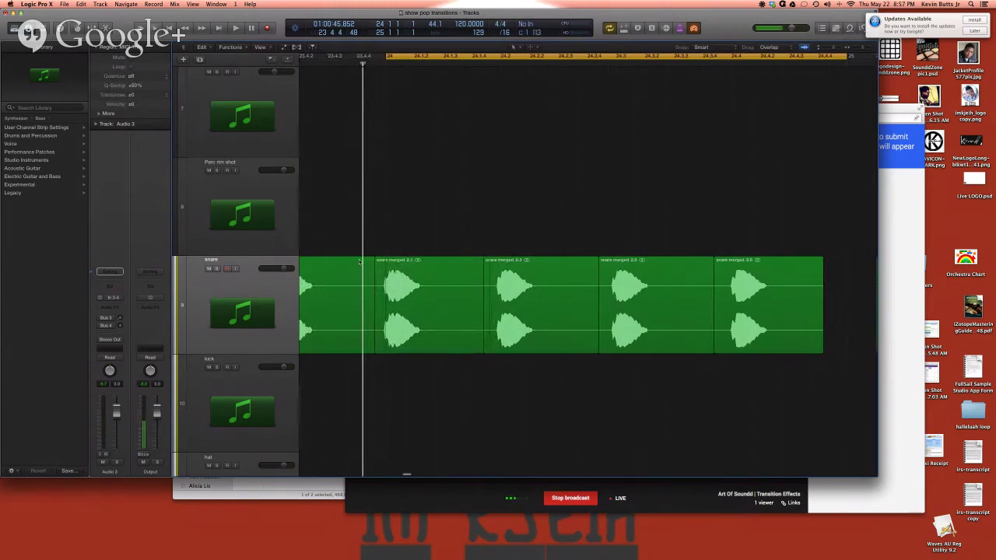
drag(375, 264, 382, 267)
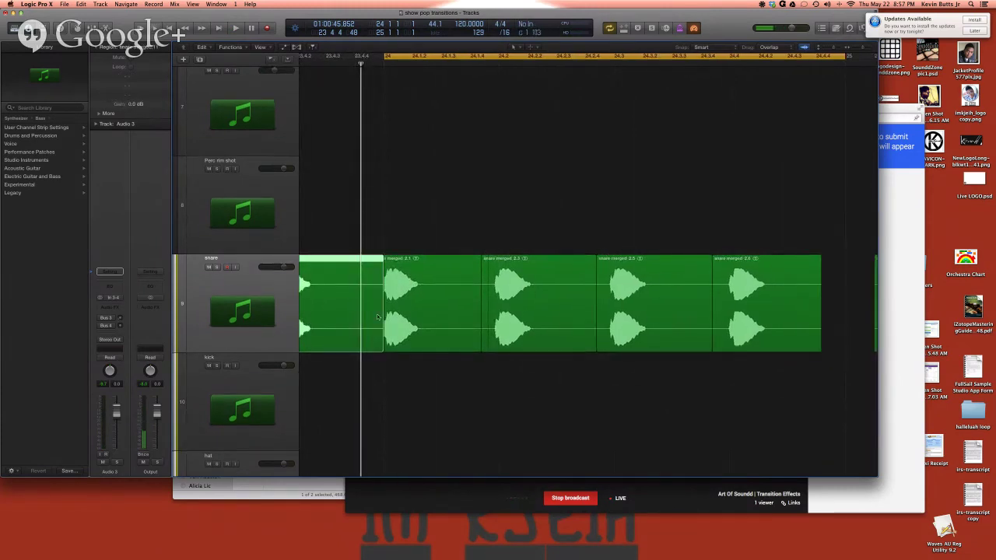
mouse_move(381, 350)
mouse_down()
mouse_move(349, 344)
mouse_move(371, 341)
mouse_move(381, 366)
mouse_move(385, 351)
mouse_up()
key(space)
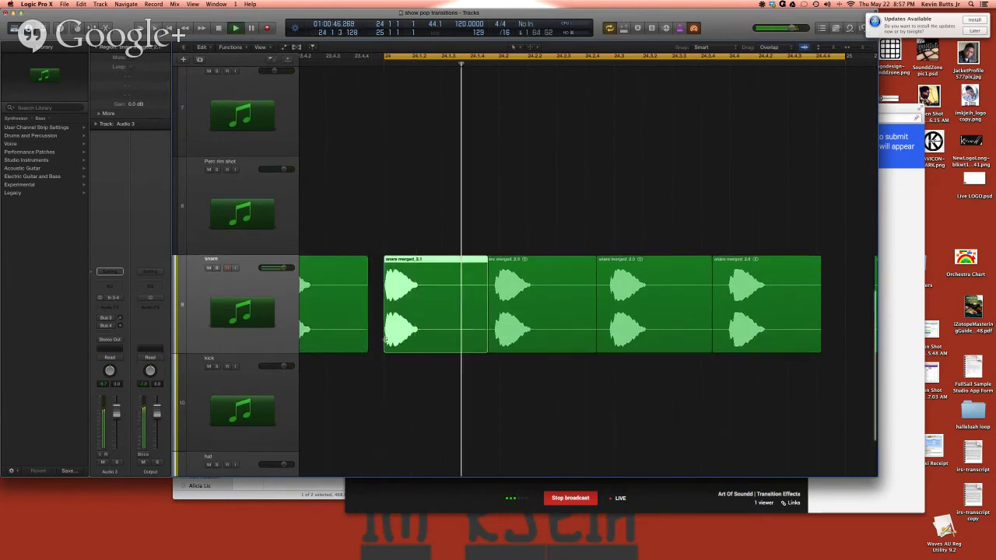
key(space)
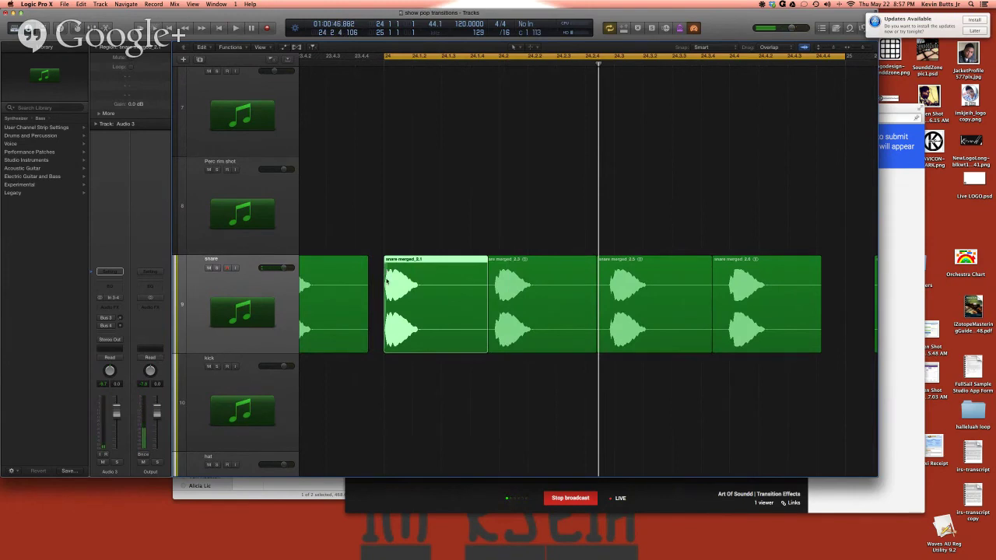
key(space)
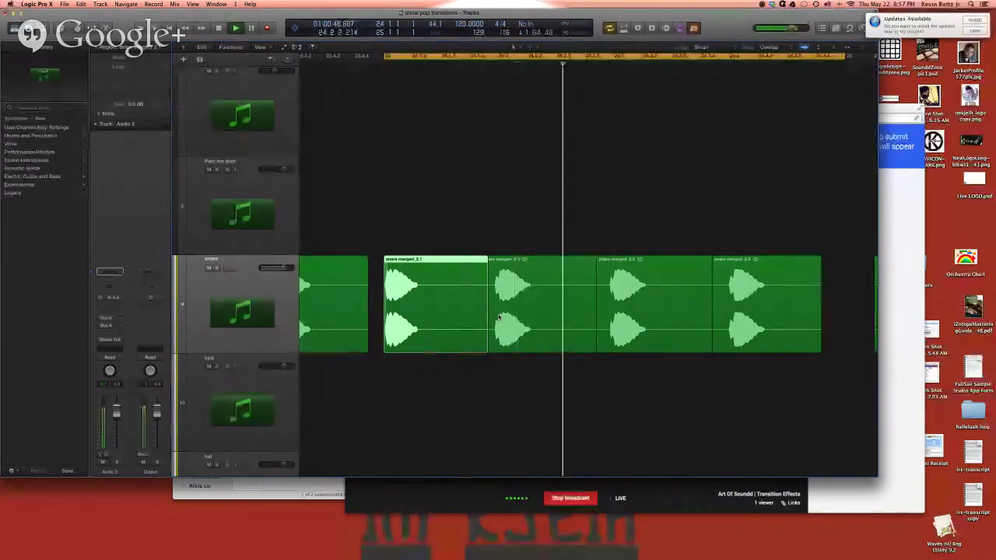
key(space)
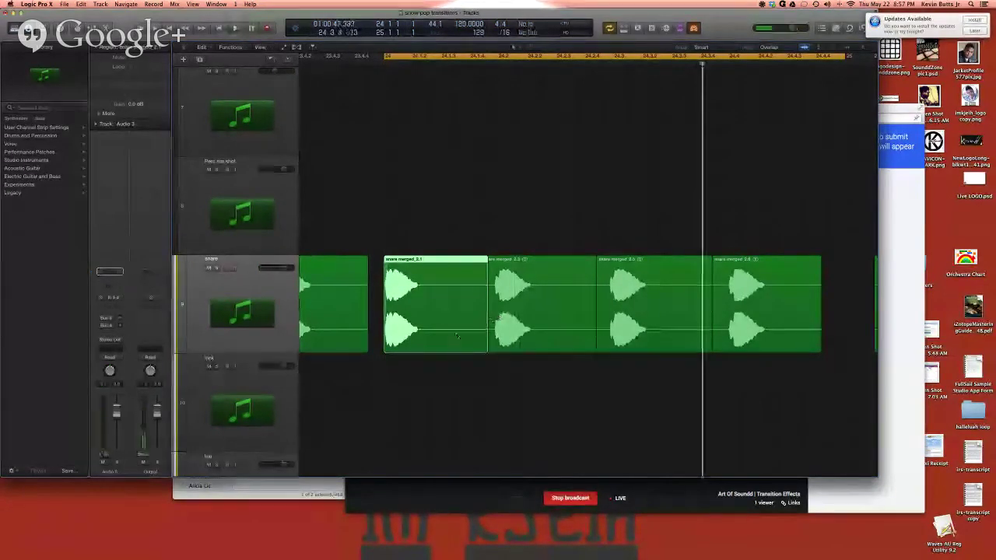
Step: Shorten the first snare piece to meet the second and copy all four bar-24 pieces half a beat later
mouse_move(482, 351)
mouse_down()
mouse_move(469, 346)
mouse_move(481, 349)
mouse_up()
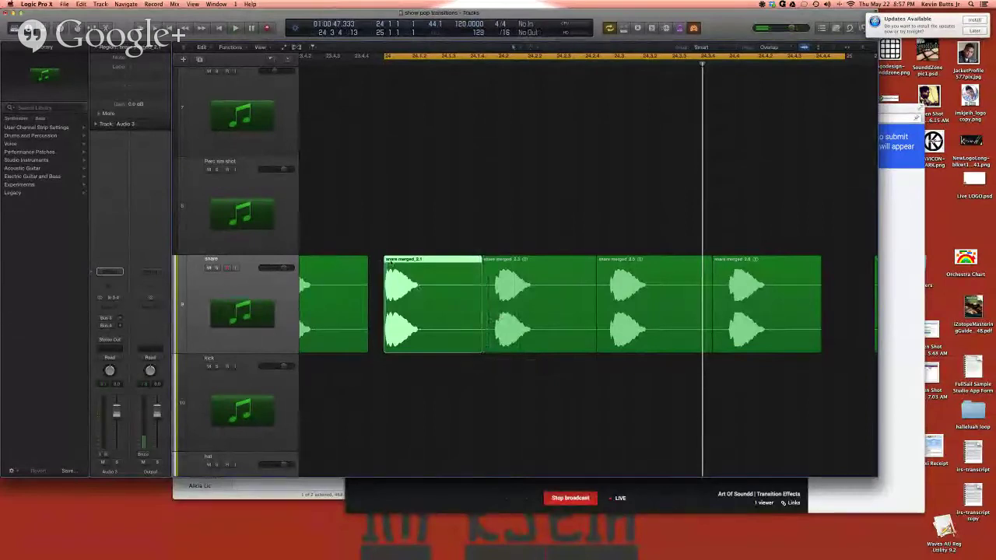
shift+click(536, 303)
shift+click(653, 299)
shift+click(713, 284)
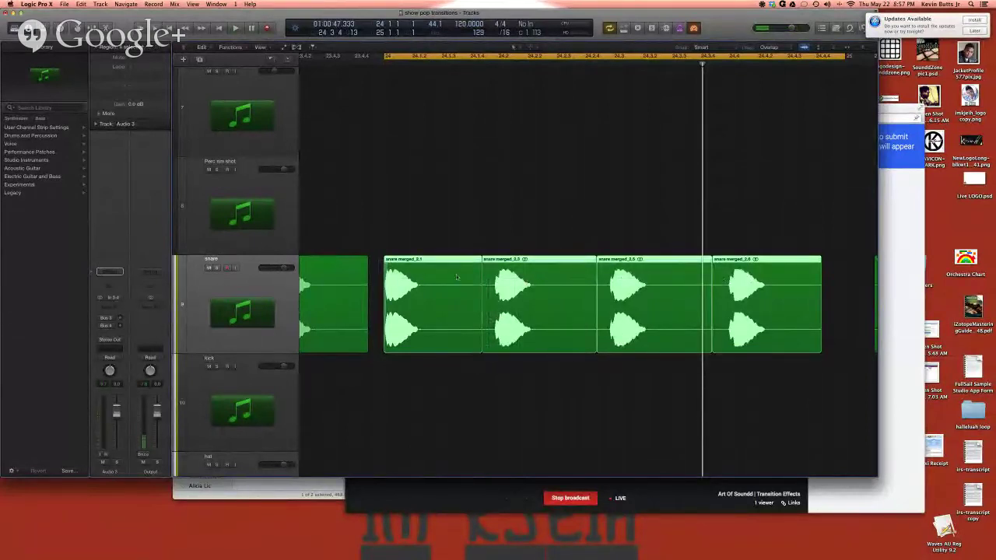
drag(437, 286, 493, 288)
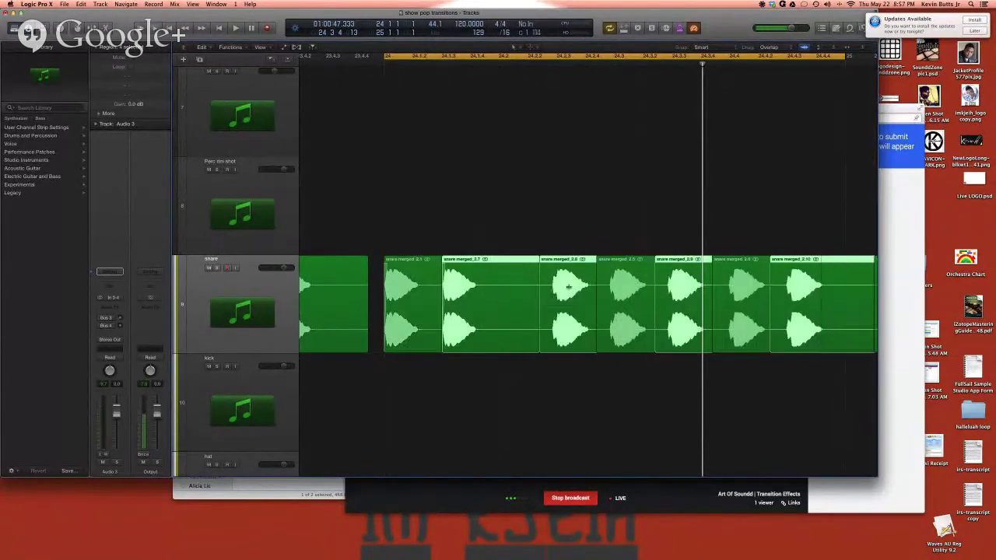
Step: Trim the end of the last bar-24 snare piece to the bar-25 line and play the cycle to check the roll
scroll(709, 312, right, 3)
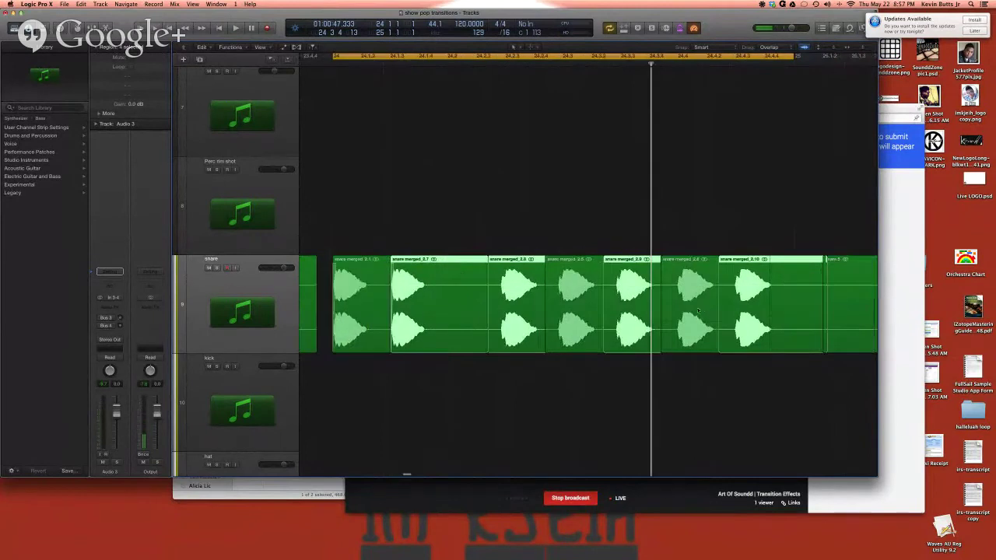
click(805, 409)
click(799, 323)
click(772, 286)
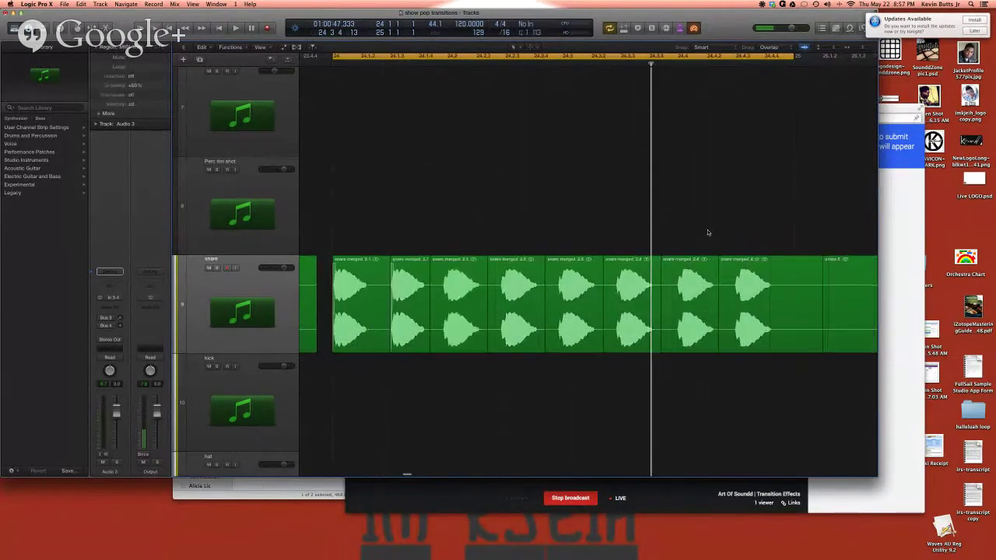
key(super+z)
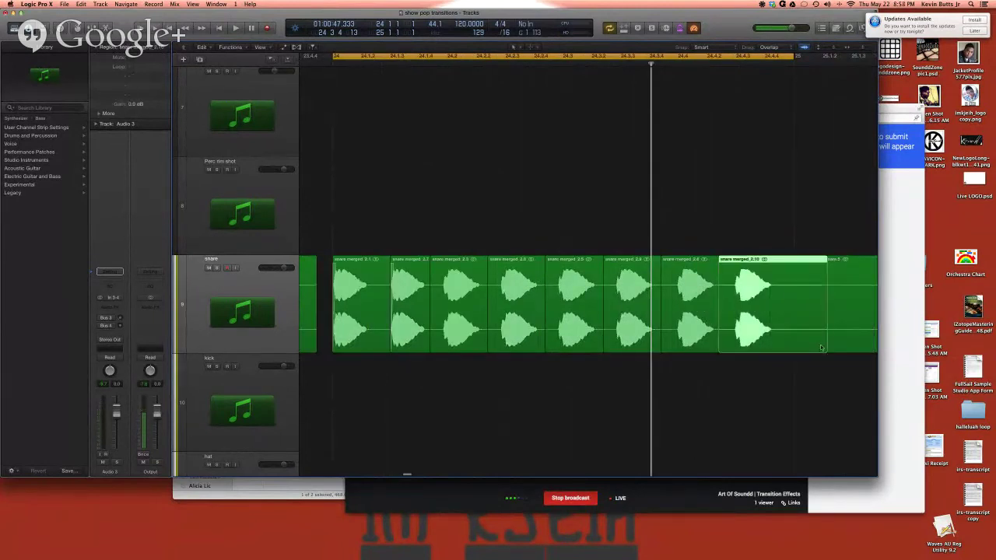
drag(826, 345, 783, 342)
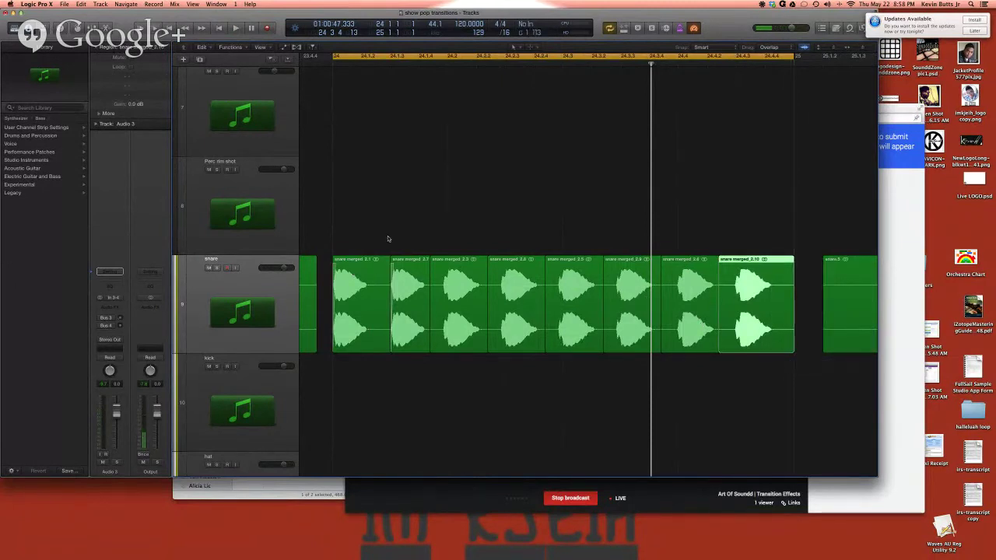
key(space)
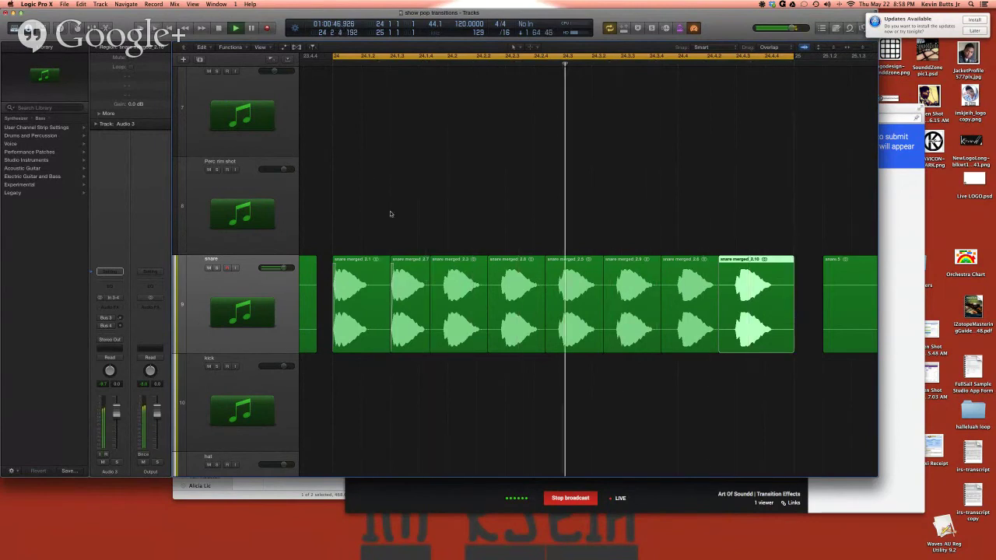
key(space)
key(space)
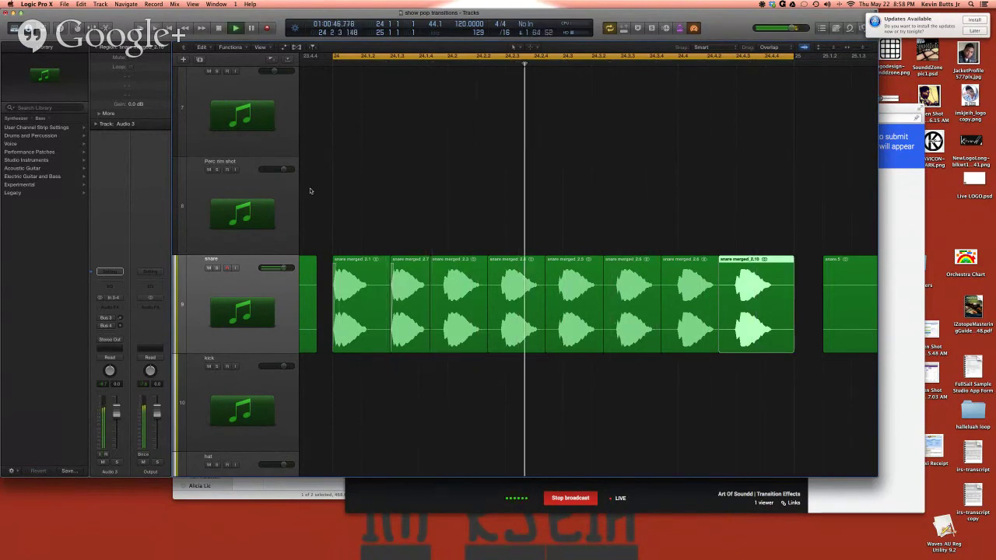
key(space)
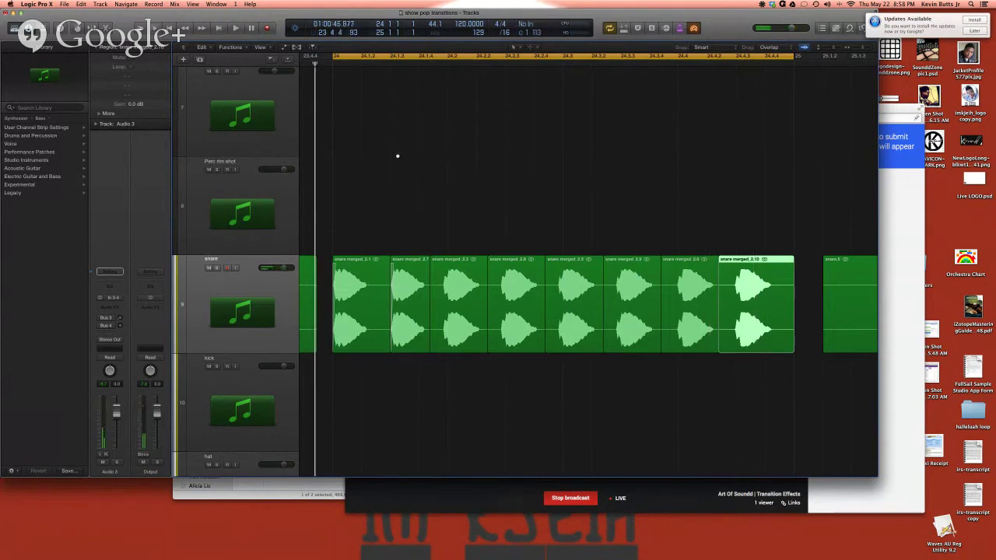
Step: Turn off the cycle and play from just before bar 21 through the snare roll into bar 25
key(super+Left)
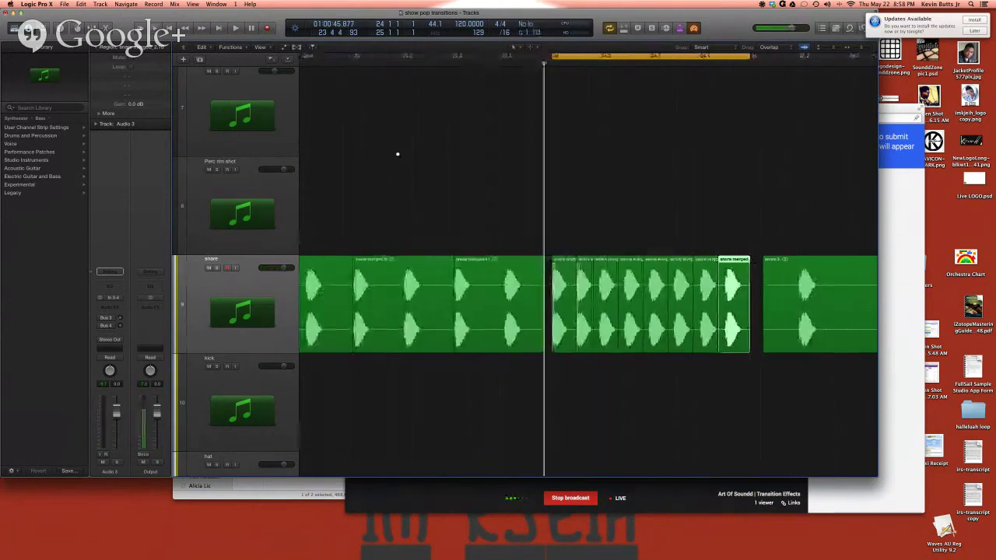
click(502, 62)
click(389, 66)
key(space)
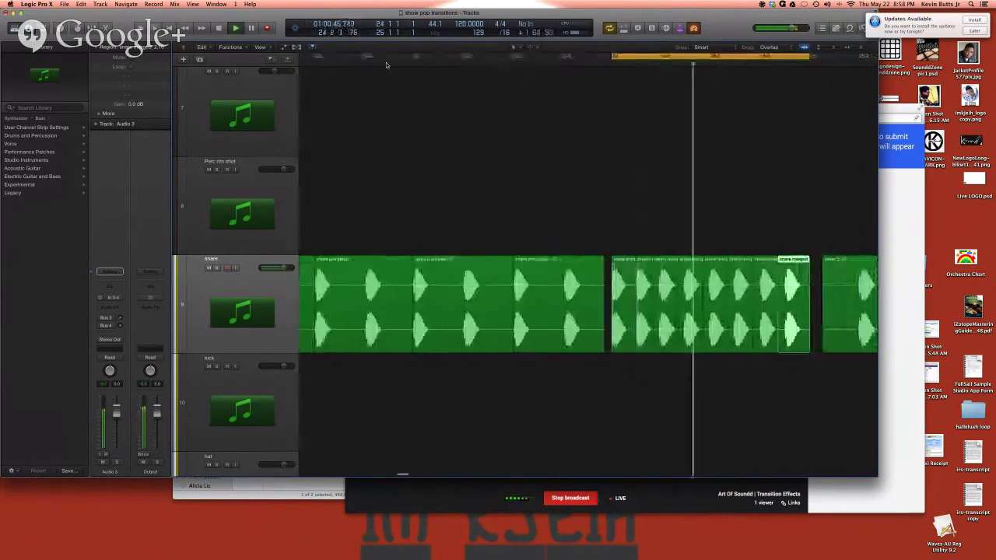
click(693, 61)
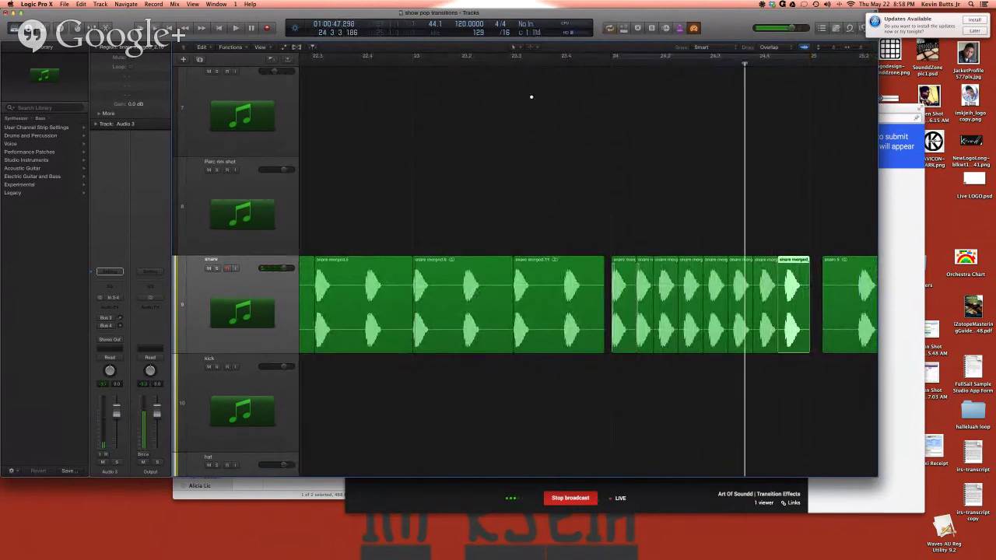
click(536, 57)
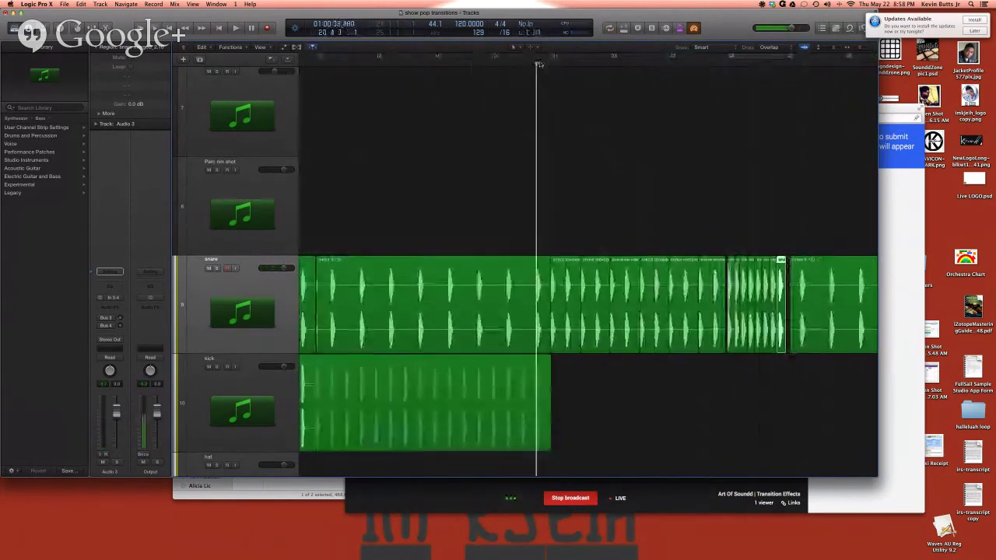
key(space)
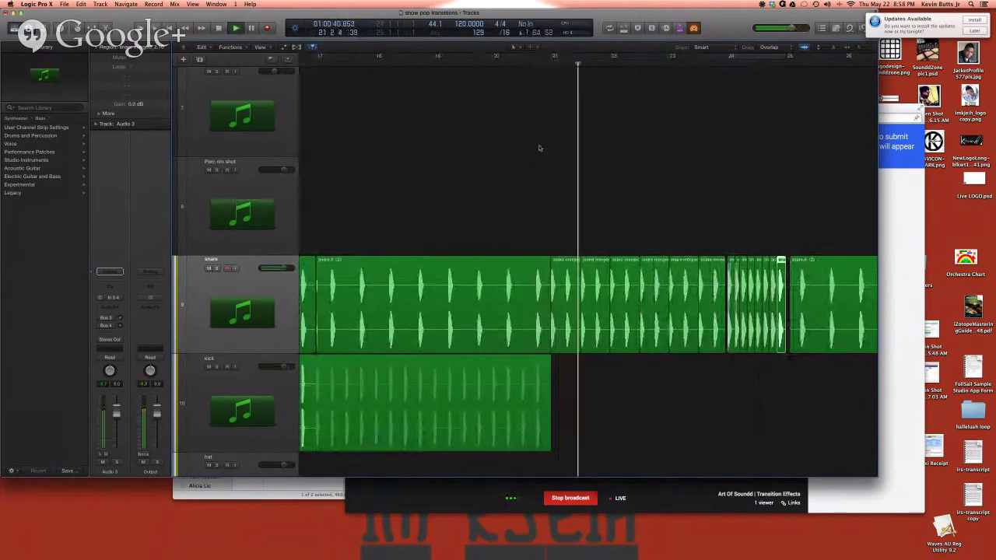
scroll(519, 148, right, 1)
scroll(523, 153, right, 4)
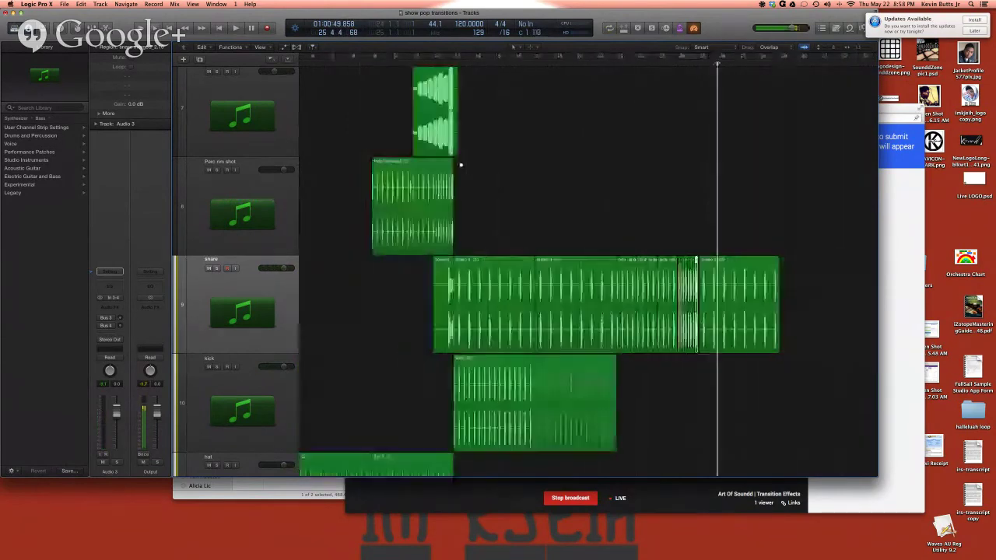
Step: Show all tracks and create a new track below Soft Shimmer with duplicate settings
key(z)
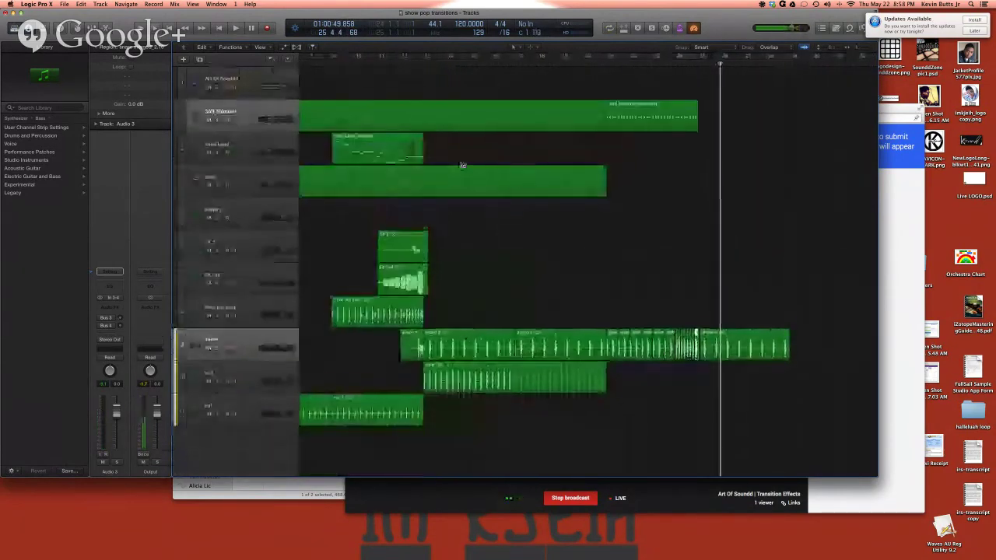
click(231, 101)
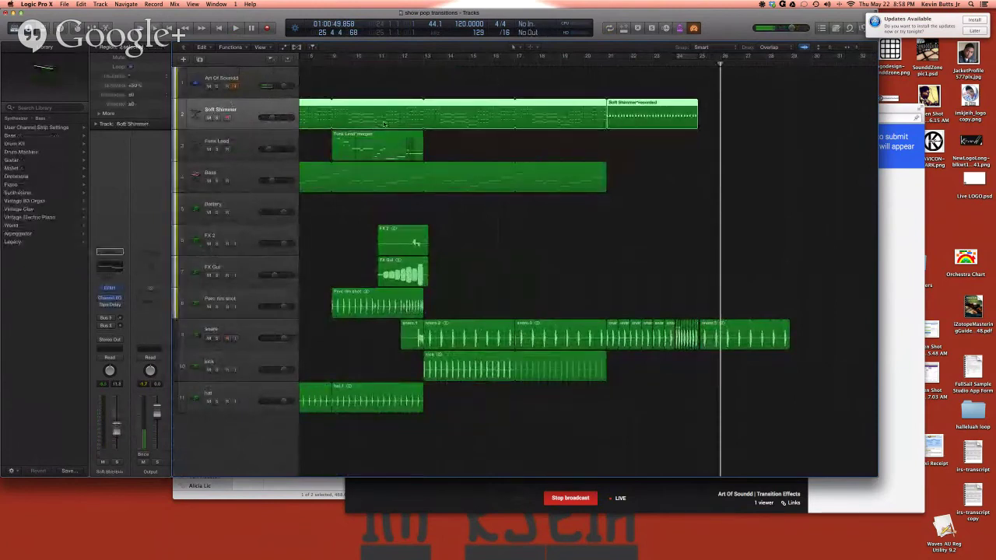
key(super+d)
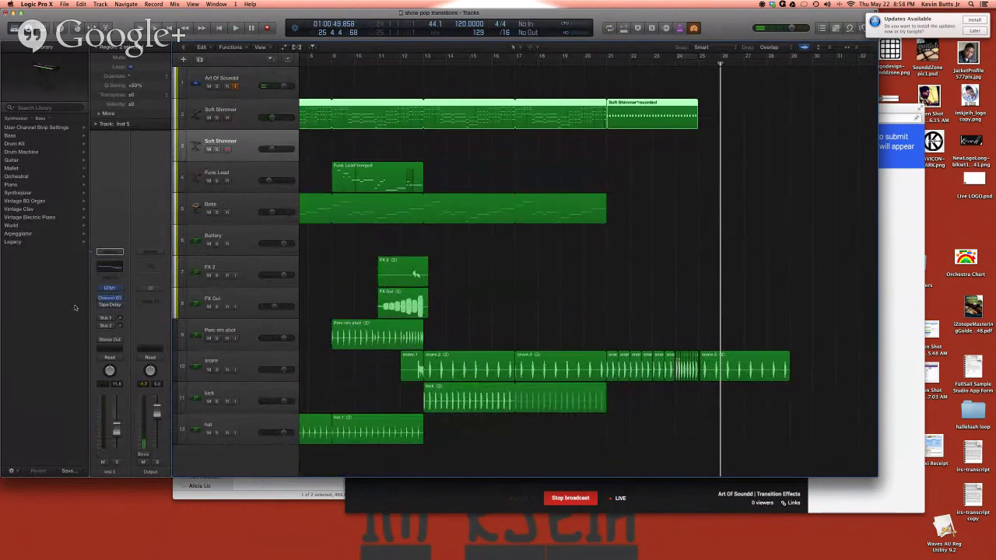
Step: Audition the EFM1 presets on the new track up to FM Sequence Element 03 and close the synth's window
key(v)
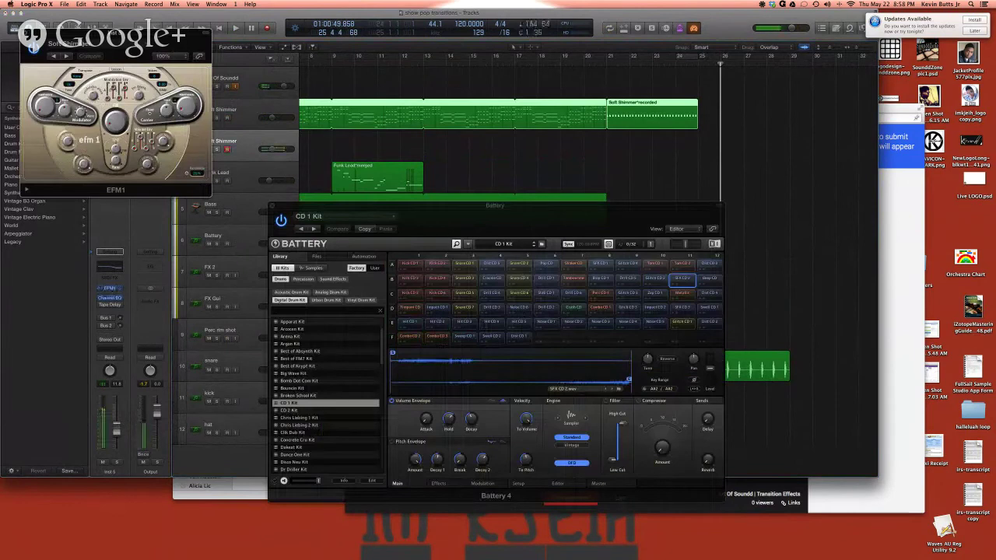
click(67, 57)
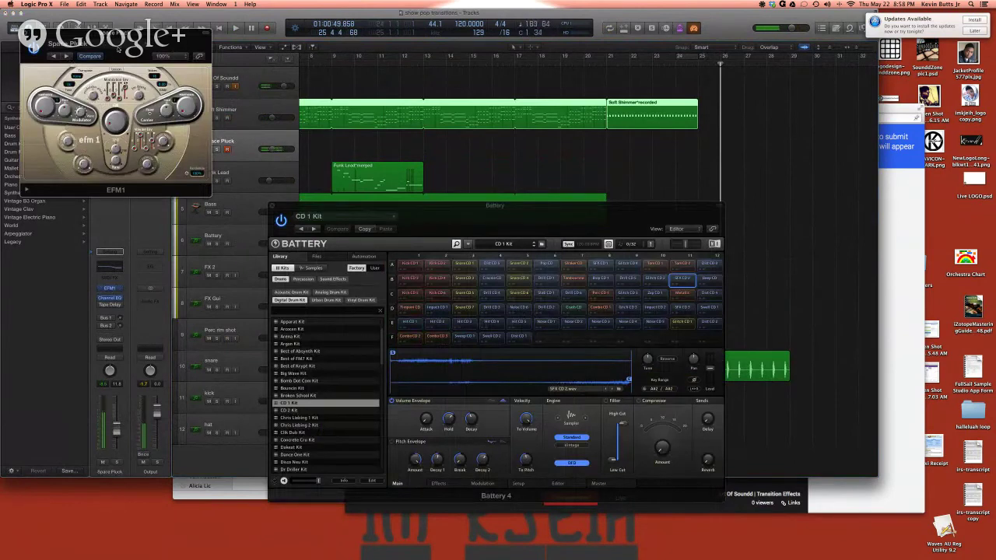
click(66, 57)
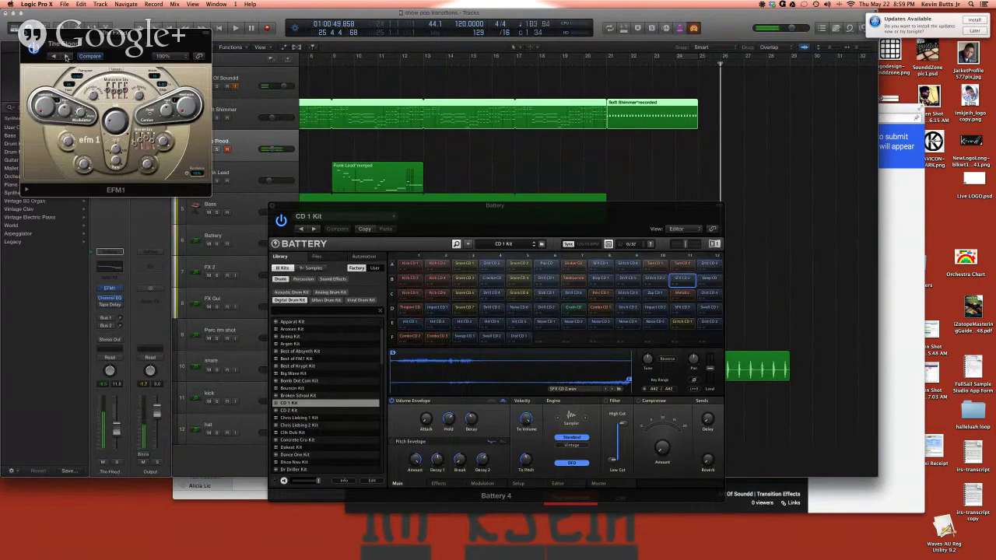
click(67, 57)
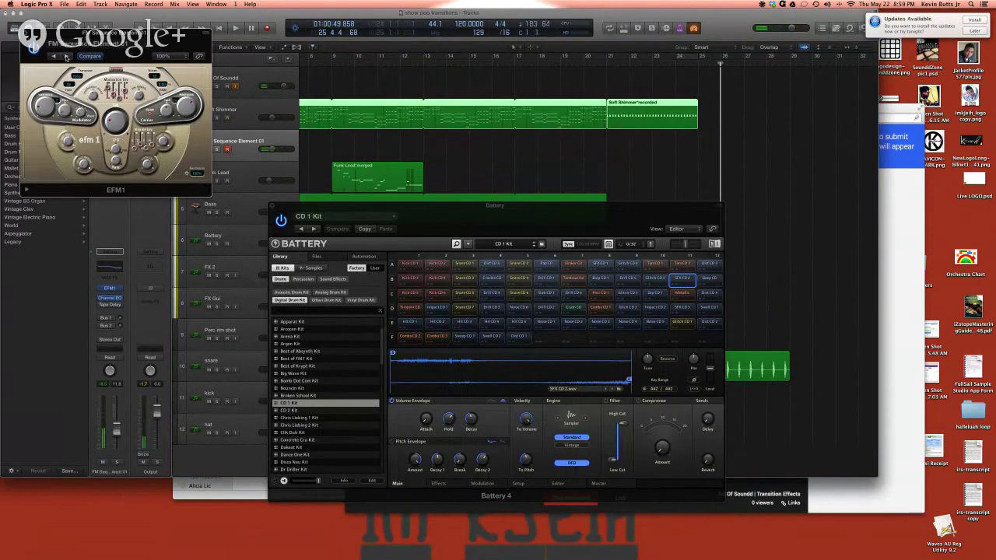
click(67, 57)
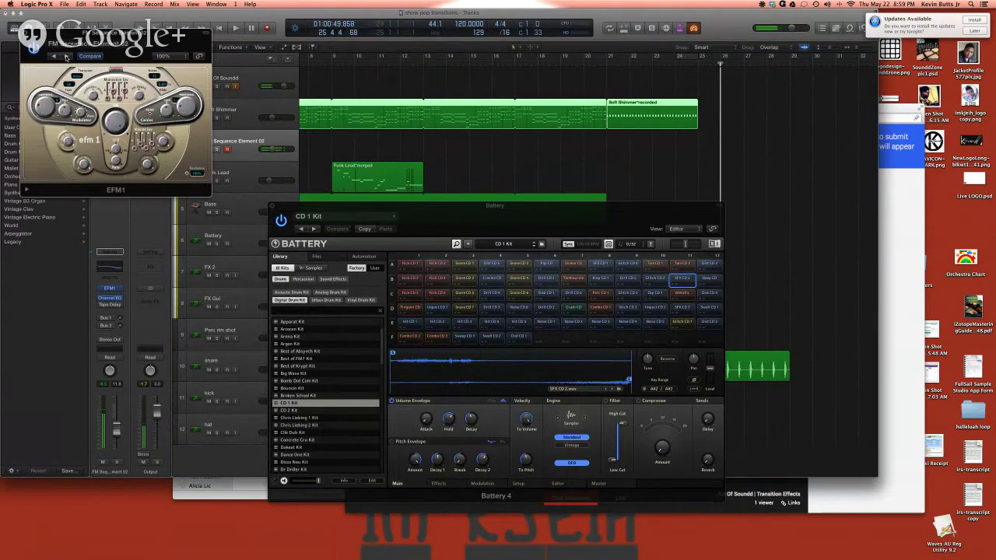
click(67, 57)
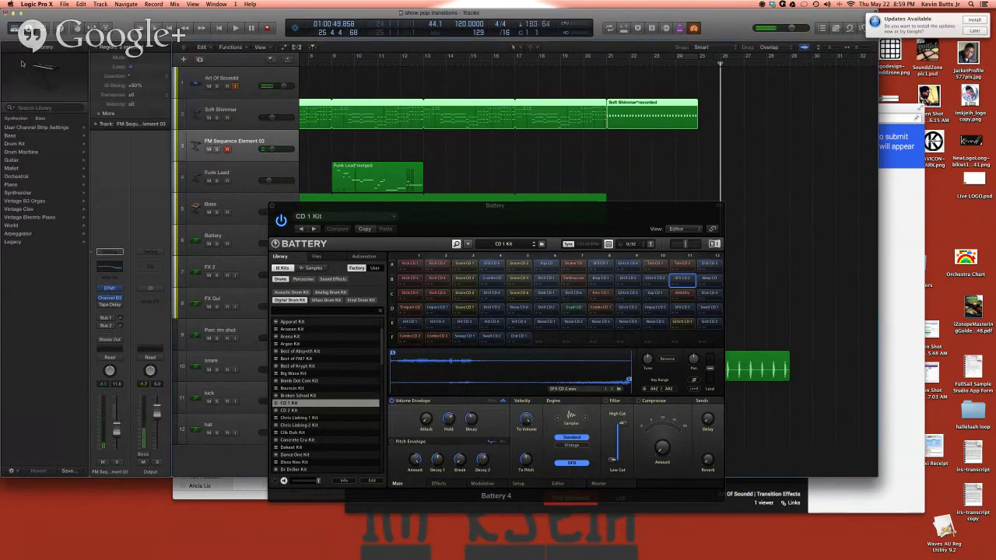
click(26, 34)
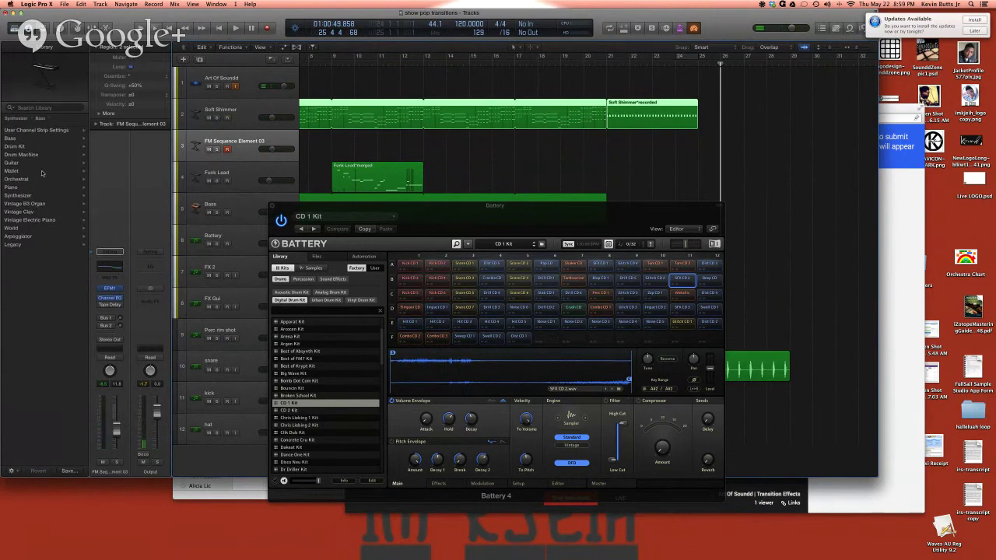
Step: Audition Dark Chords and Chime Swell from the EDM Chord synthesizer patches, and load Detroit Chords on the new track
click(28, 193)
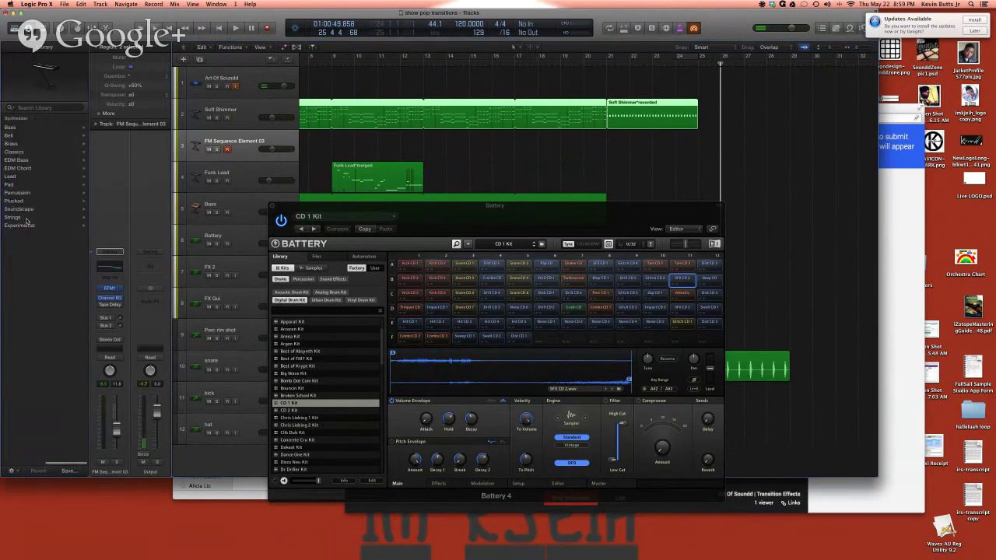
click(41, 168)
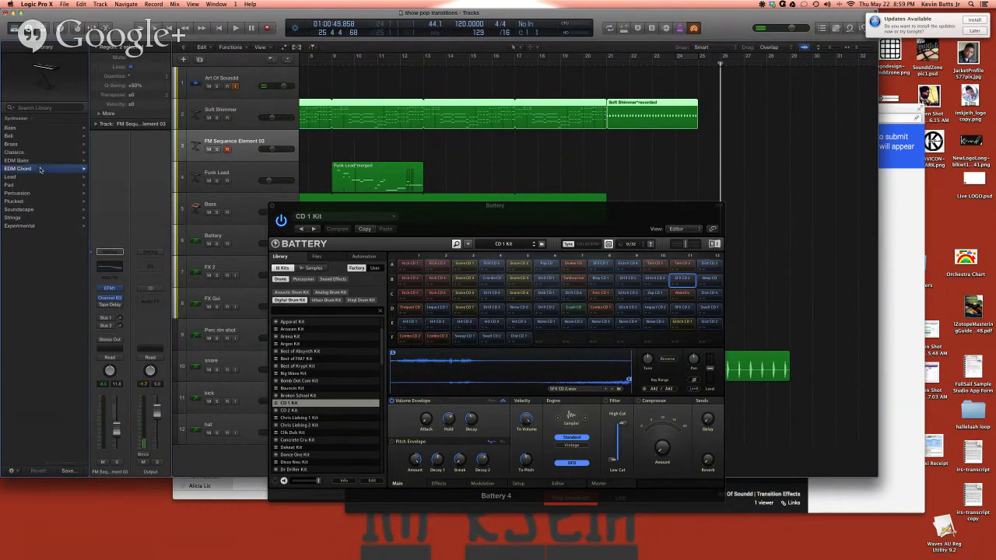
click(42, 169)
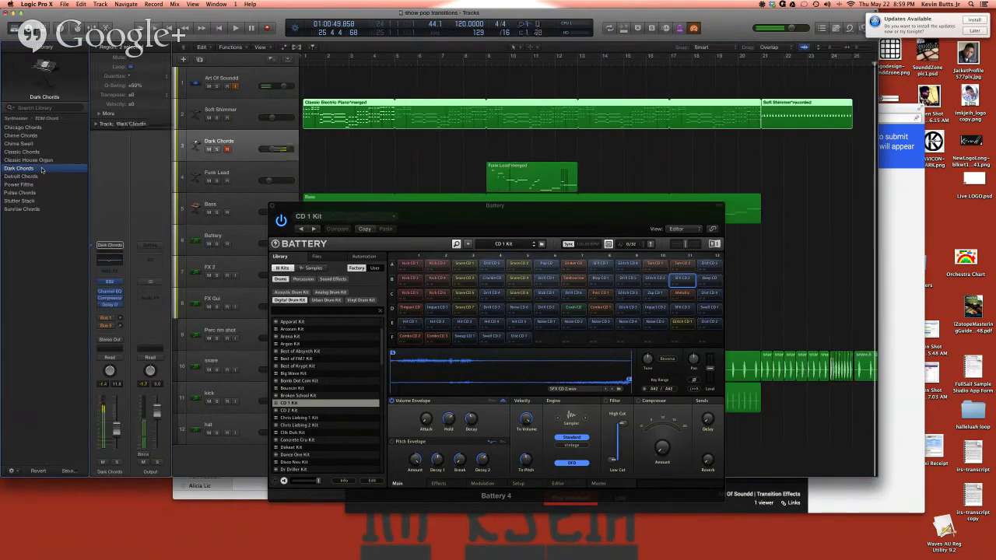
click(63, 145)
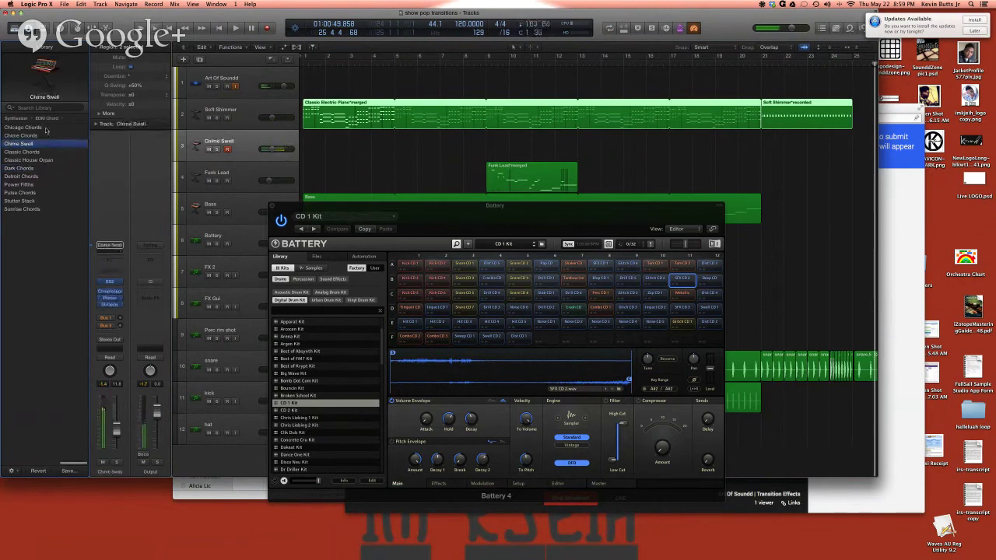
key(Left)
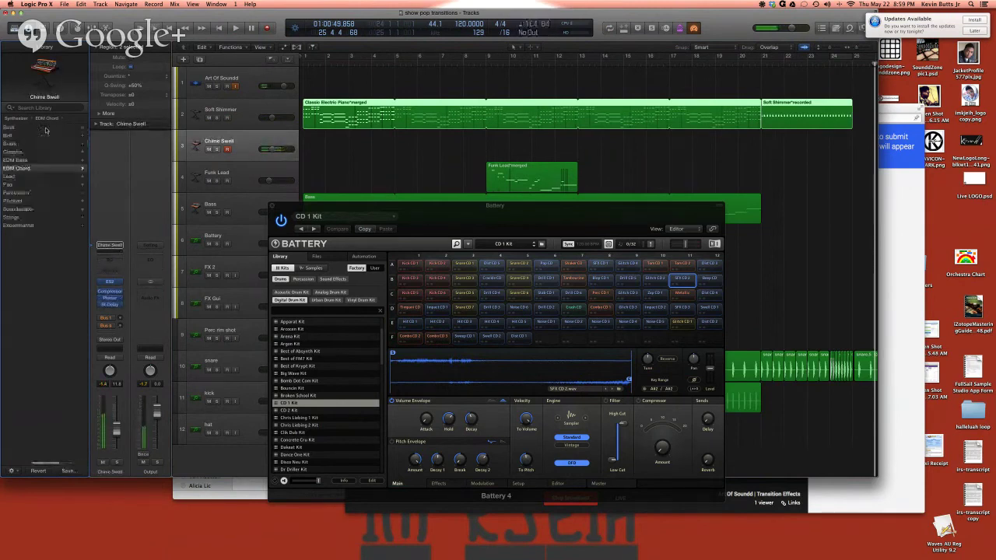
key(Right)
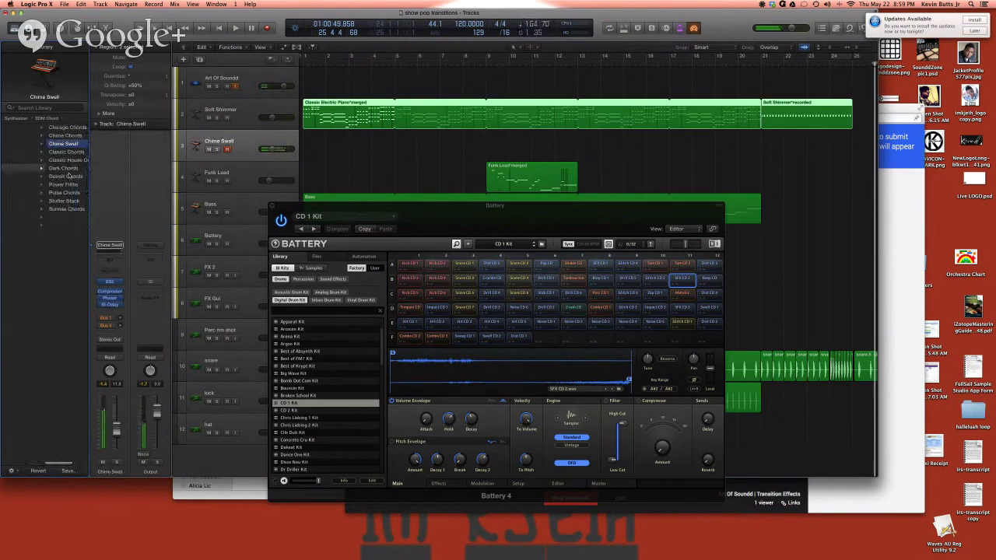
click(67, 175)
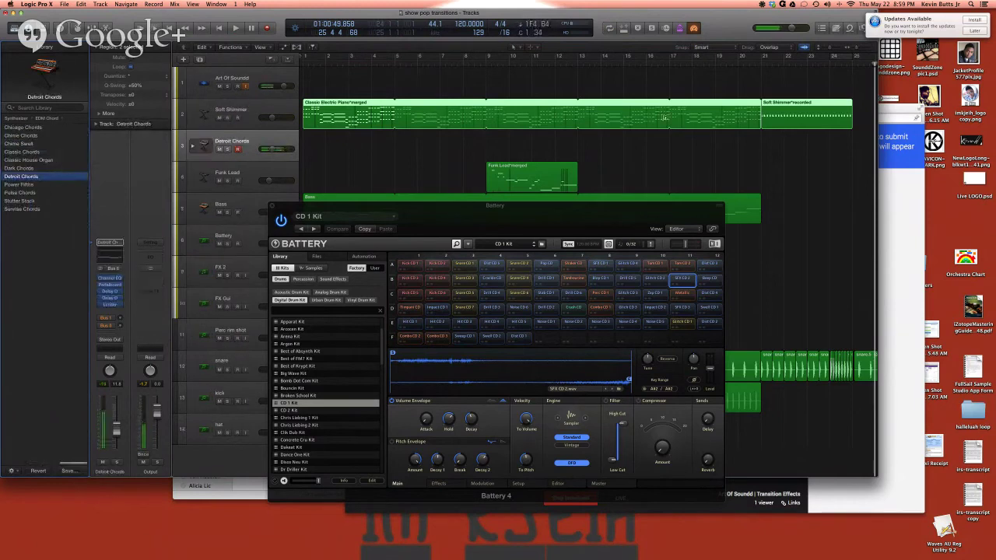
Step: Play the arrangement from about bar 17, close the Battery window, and set the cycle range to four bars starting at bar 21
scroll(662, 86, right, 2)
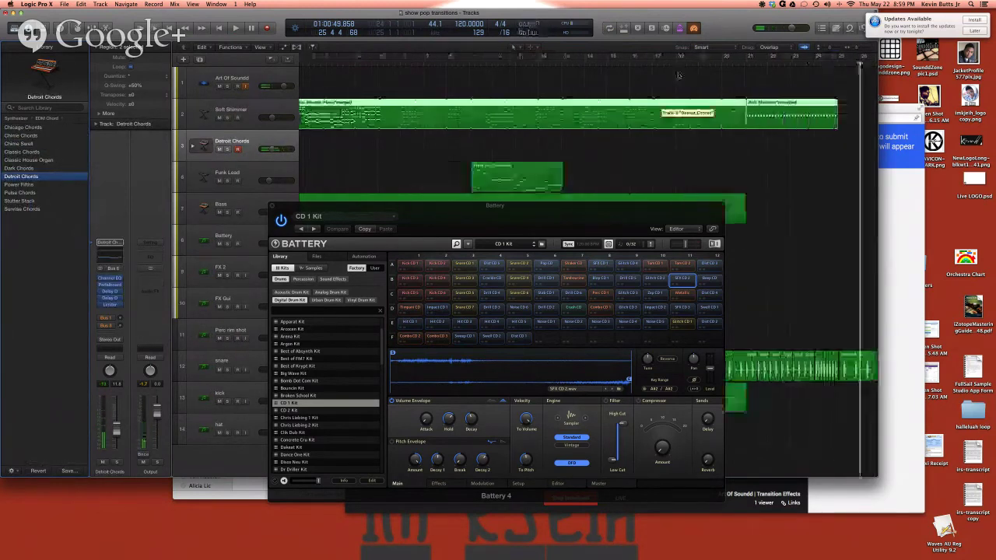
click(657, 64)
key(space)
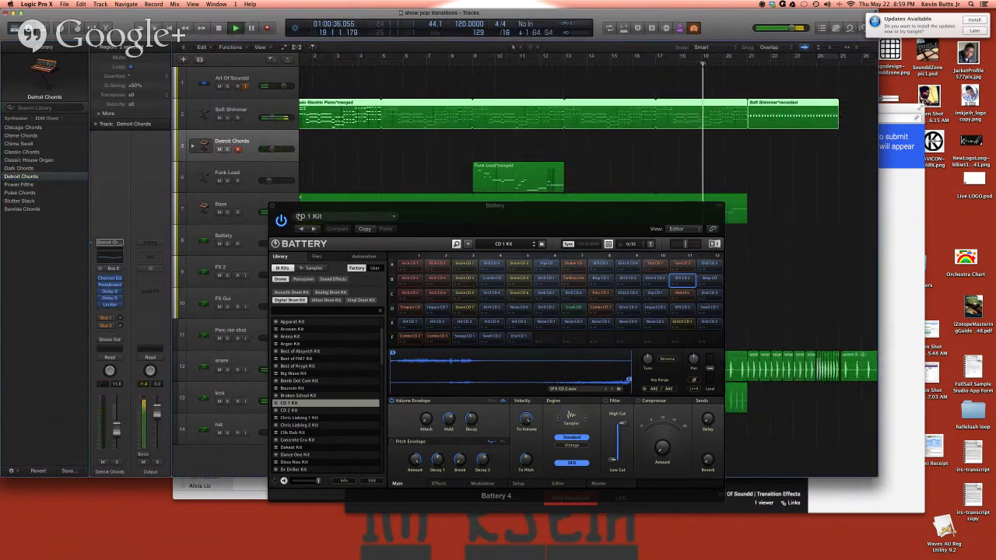
click(272, 205)
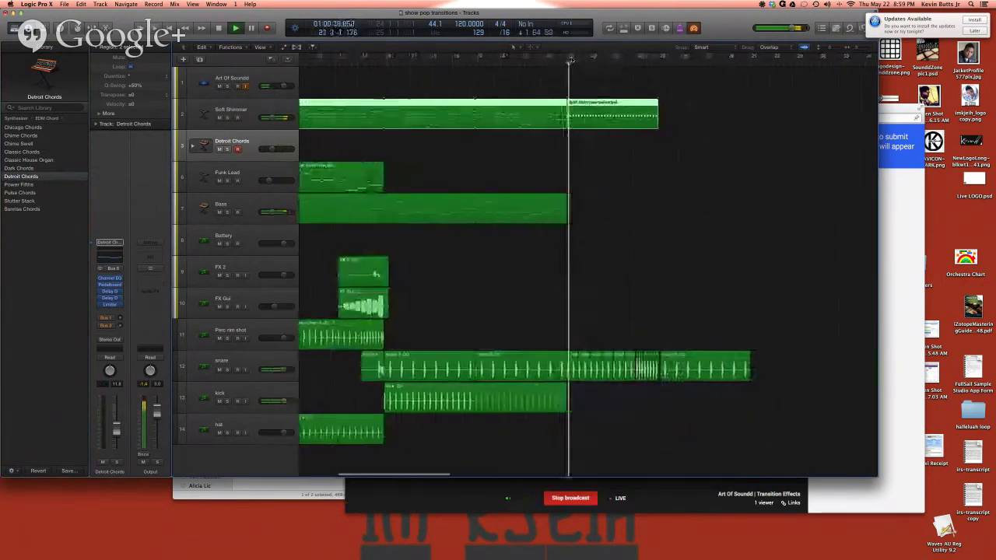
key(u)
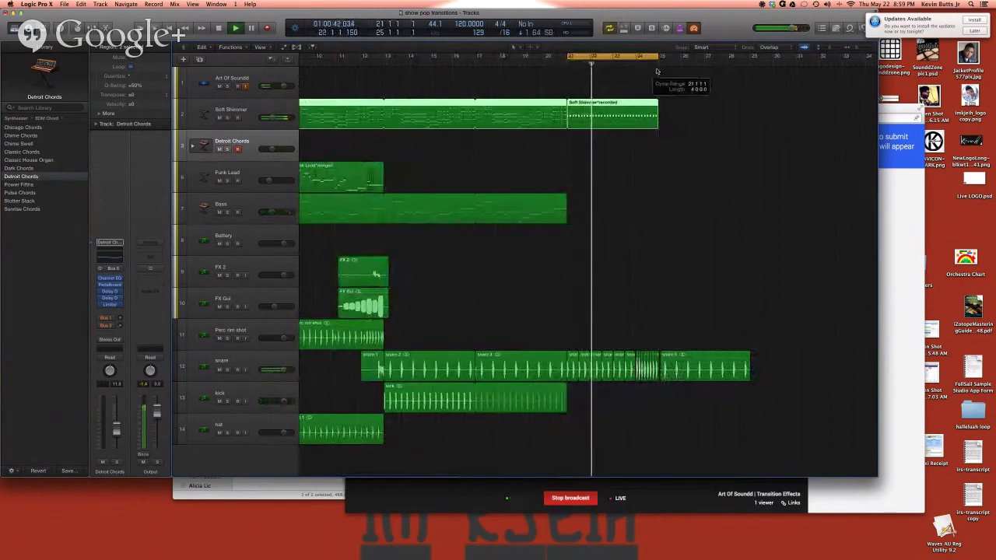
key(space)
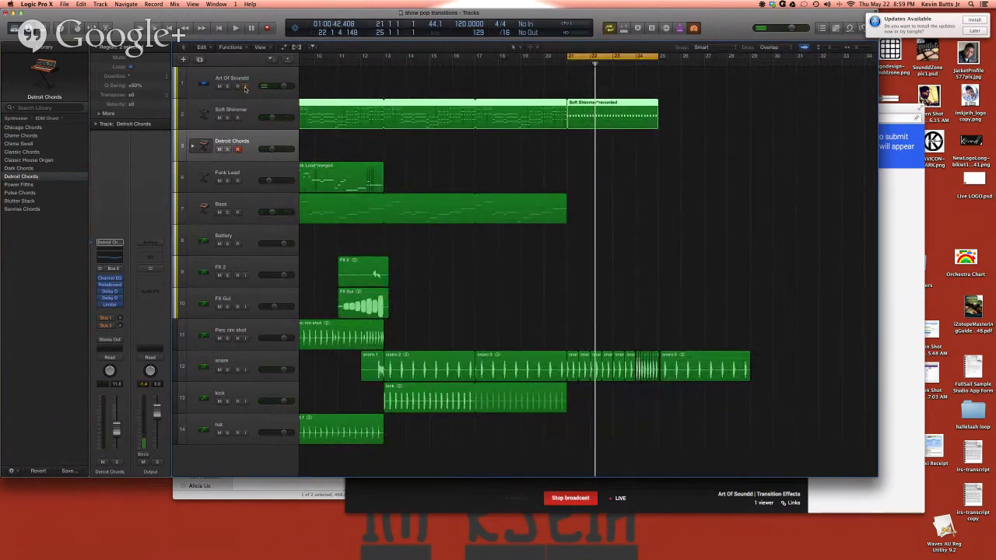
Step: Replace the selected track's Detroit Chords sound with the Power Fifths patch from the EDM Chord library
scroll(245, 87, right, 1)
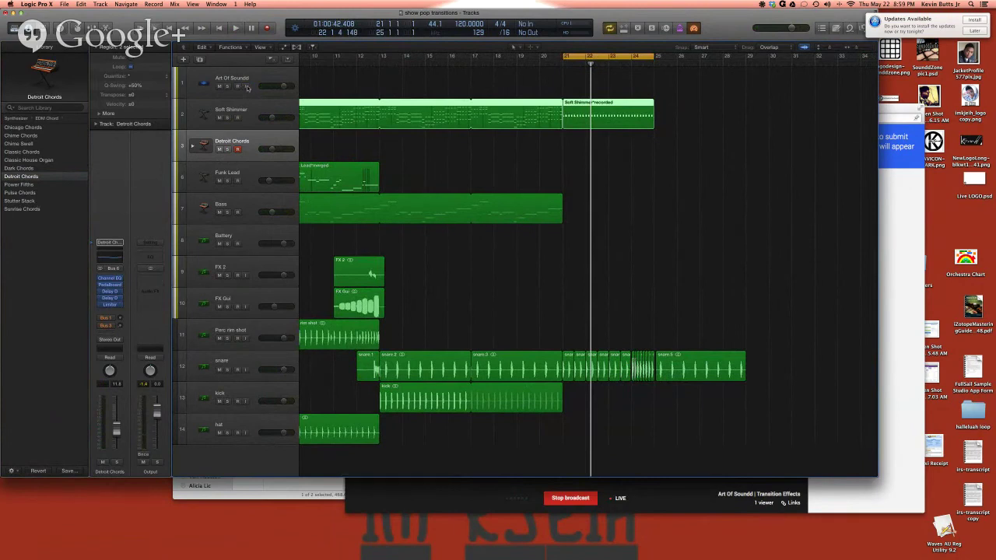
scroll(247, 88, right, 1)
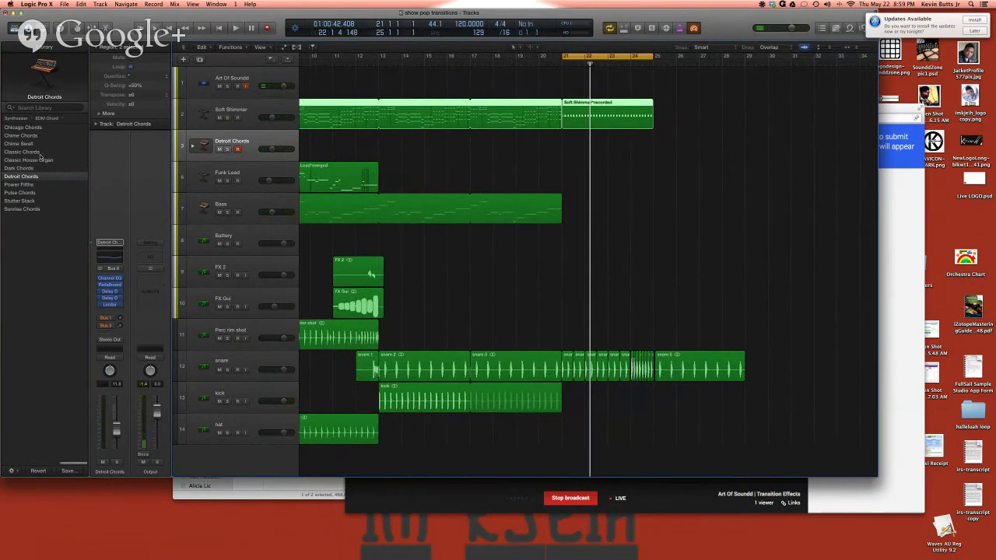
click(37, 185)
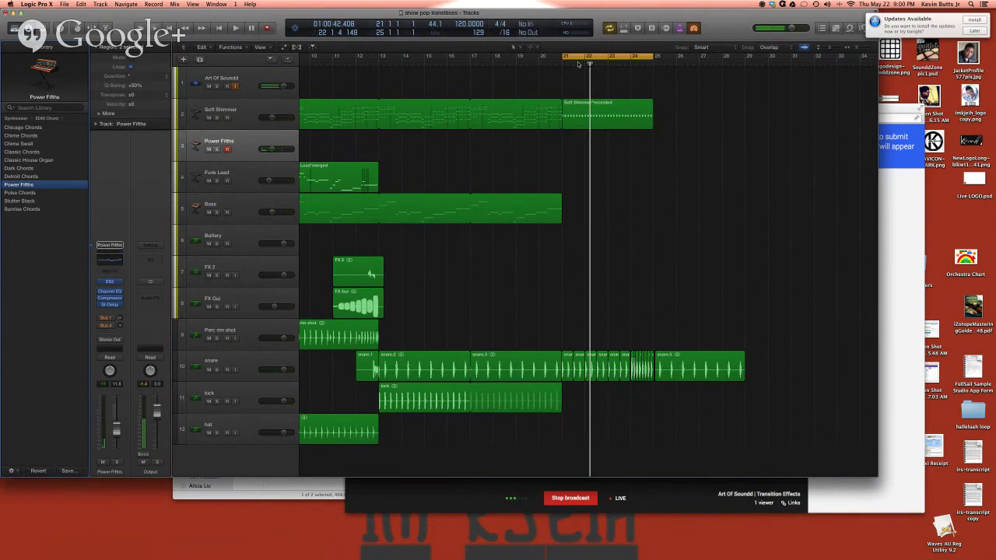
Step: Record a sustained Power Fifths note across bars 21–25 and trim the region's start to bar 21
key(space)
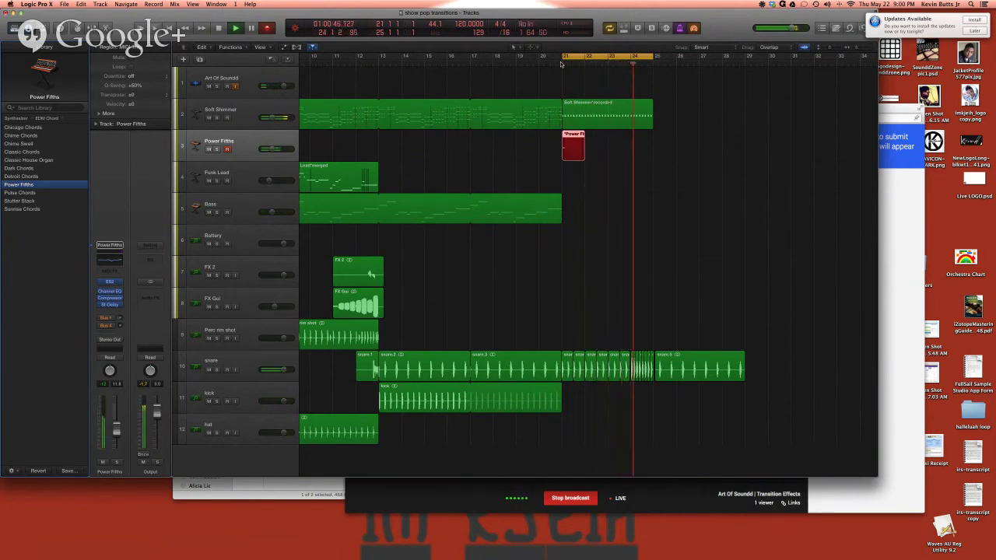
key(space)
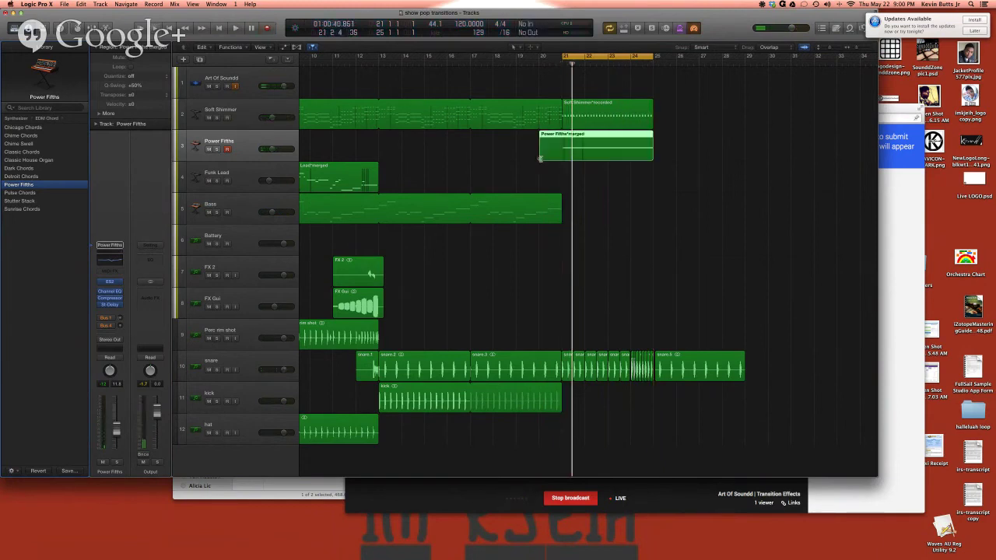
mouse_move(540, 159)
mouse_down()
mouse_move(559, 173)
mouse_move(555, 164)
mouse_up()
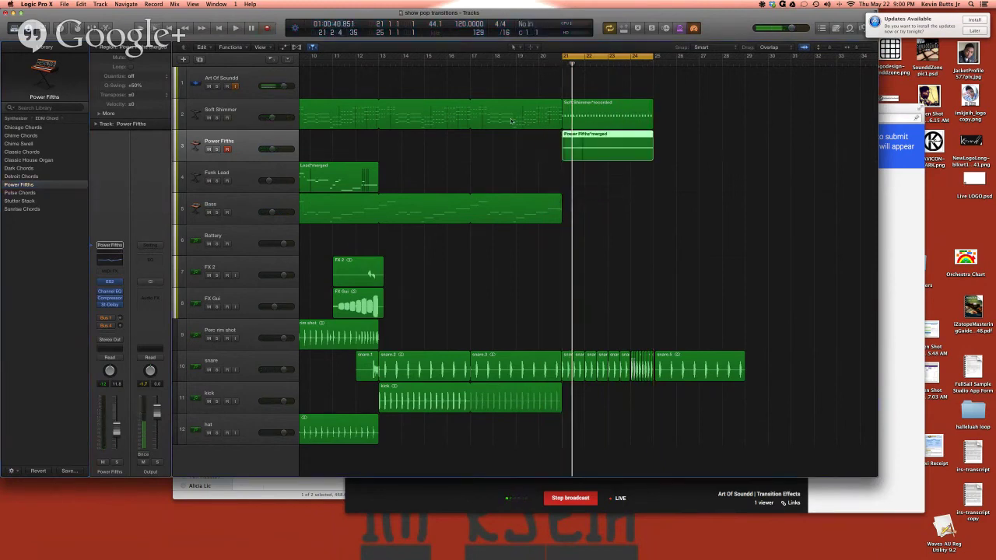
Step: Quantize the recorded Power Fifths note to 1/8 Note in the Piano Roll and display its Pitch Bend controller data
double_click(600, 144)
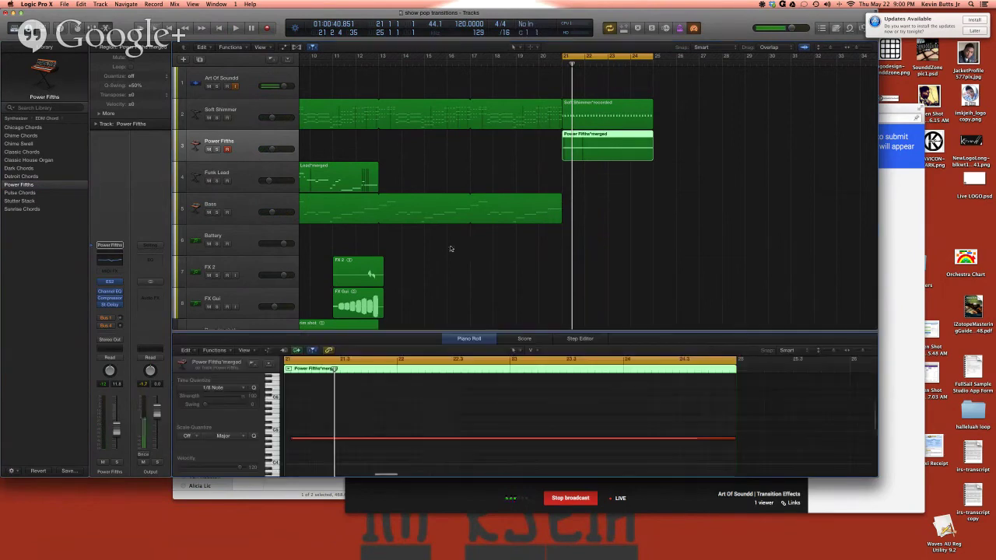
key(super+a)
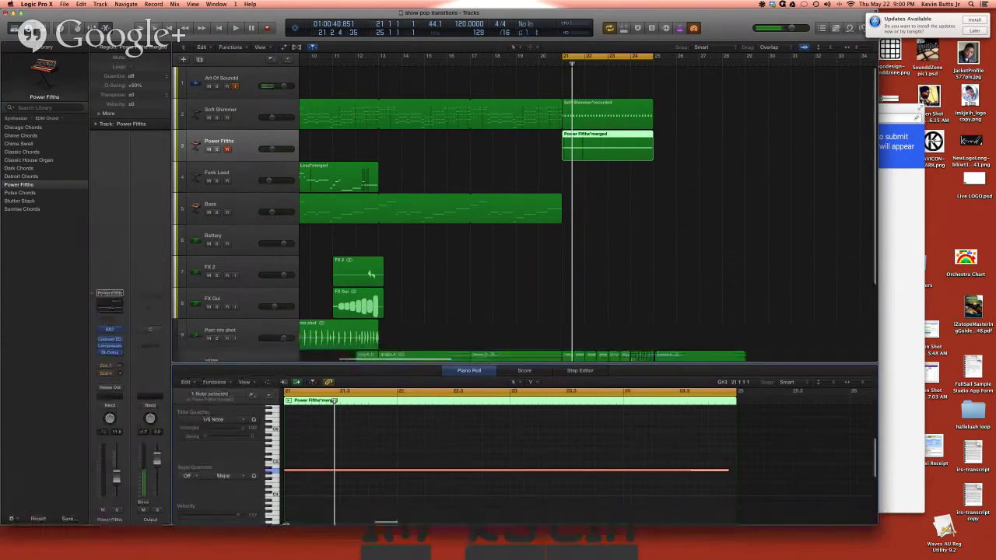
click(269, 383)
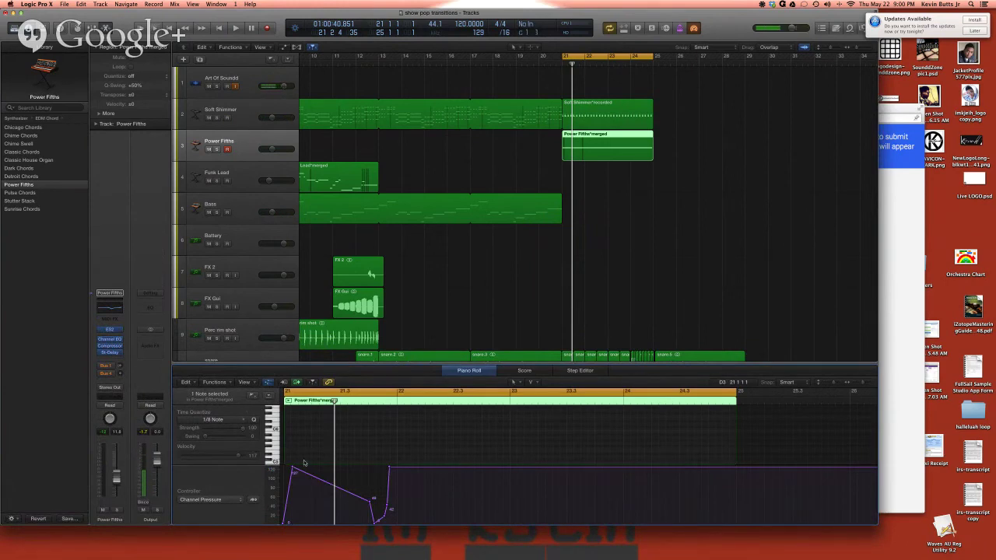
click(231, 499)
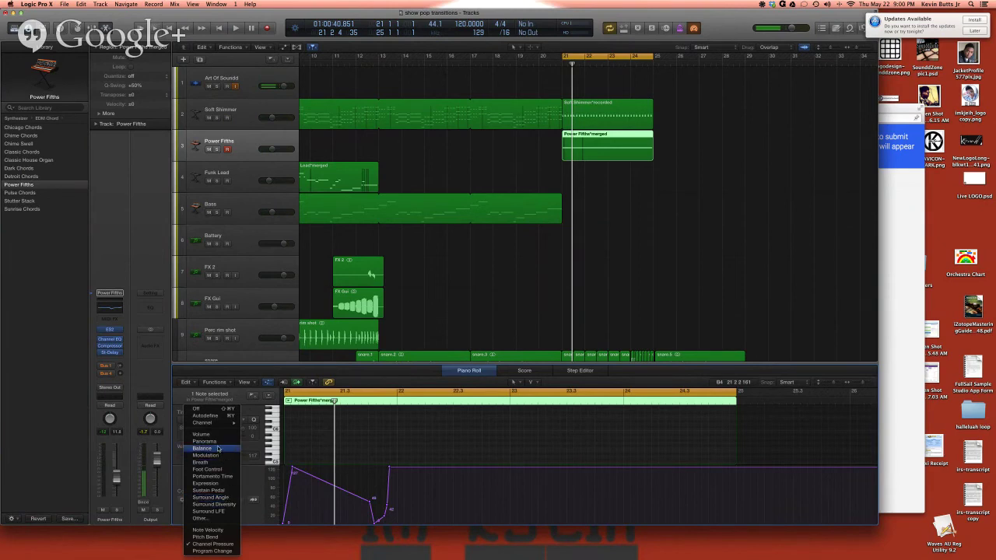
click(221, 537)
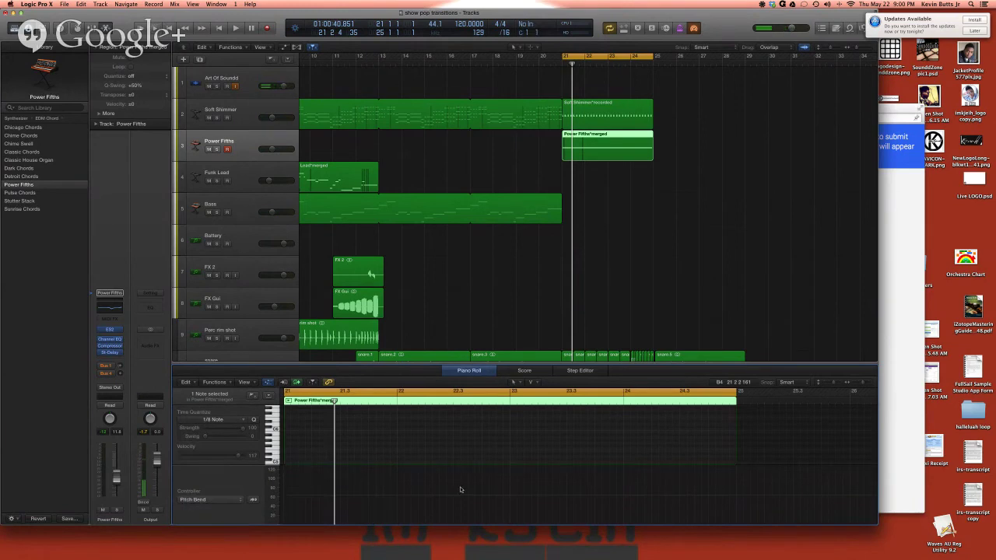
Step: Draw a pitch bend ramp rising from centre at bar 21 to bar 25 in the Power Fifths region and play it
click(292, 499)
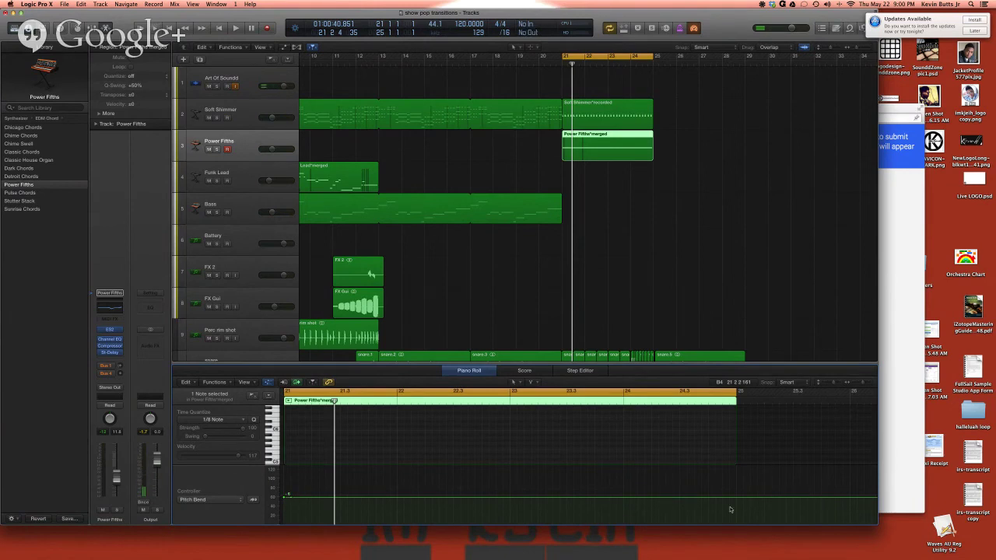
drag(733, 496, 733, 471)
key(space)
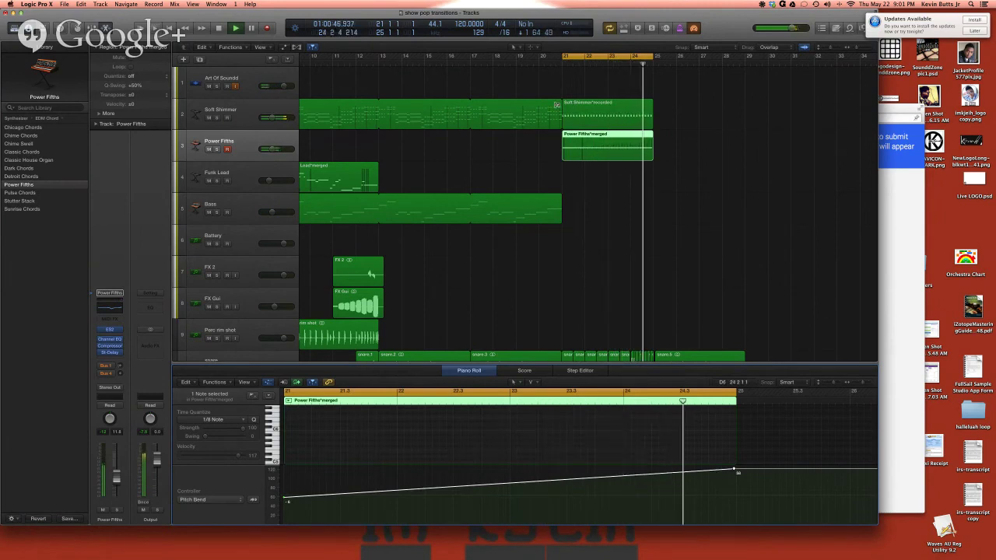
Step: Draw a matching rising pitch bend ramp over bars 21–25 in the recorded Soft Shimmer region and play both parts
click(599, 116)
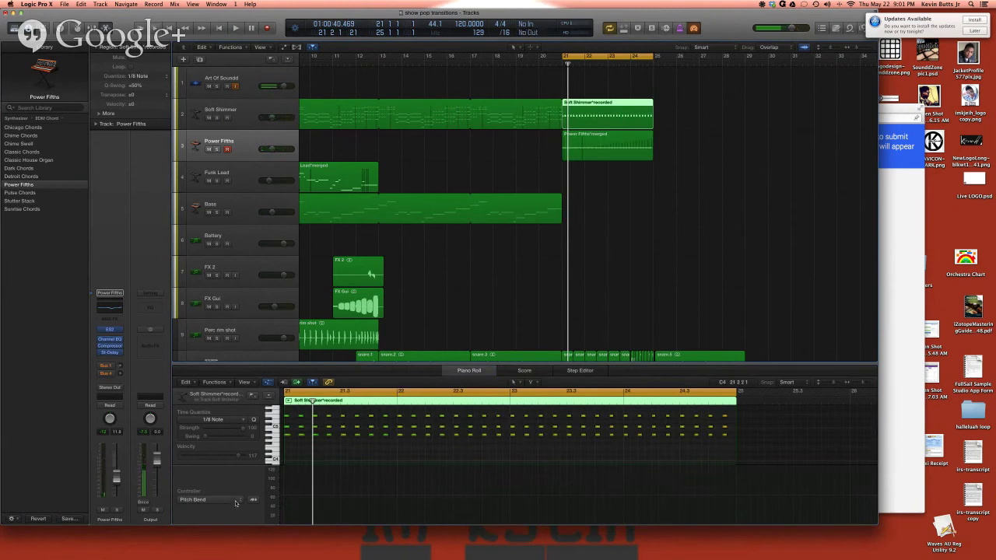
click(286, 498)
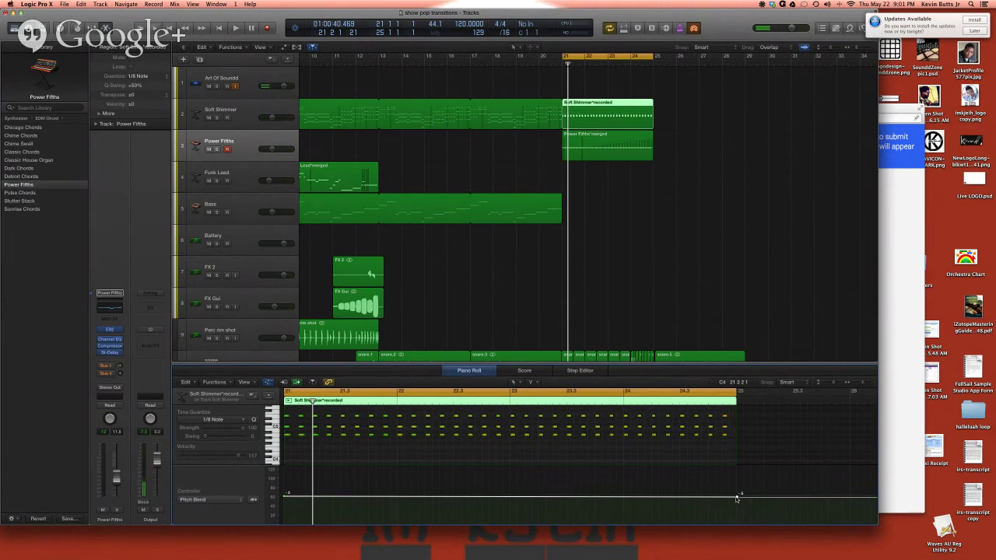
drag(736, 498, 734, 468)
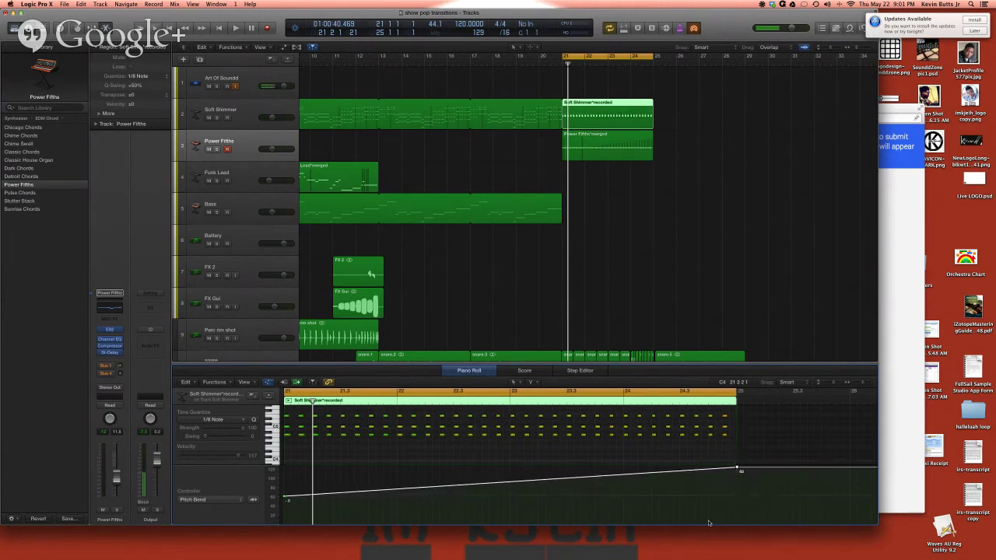
key(space)
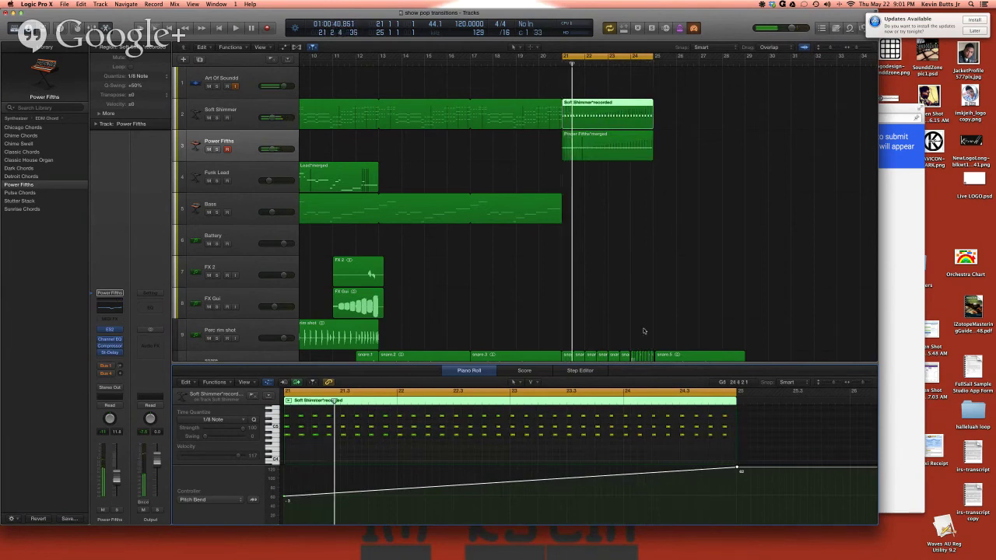
Step: Turn off cycle mode and play the build-up from bar 21 past bar 25
scroll(643, 332, down, 3)
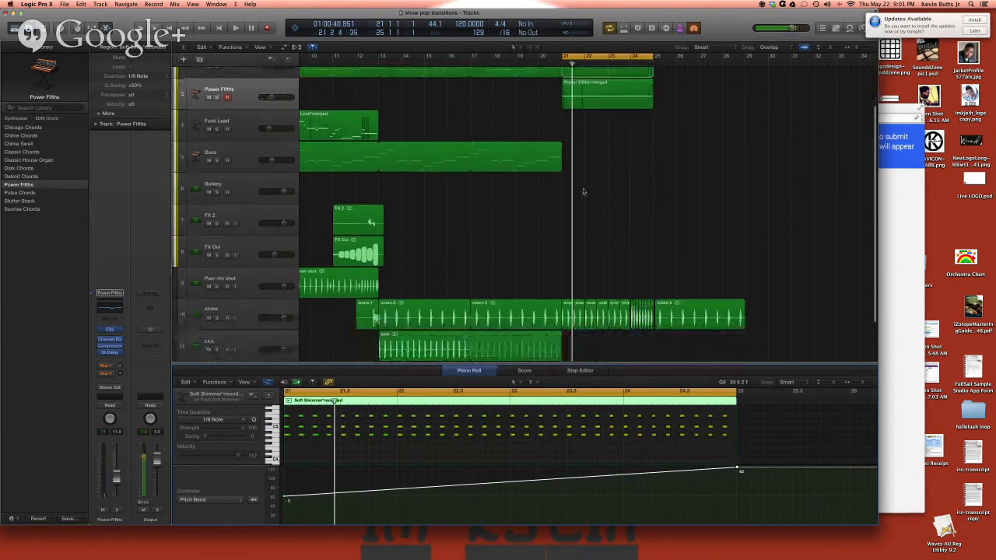
click(597, 67)
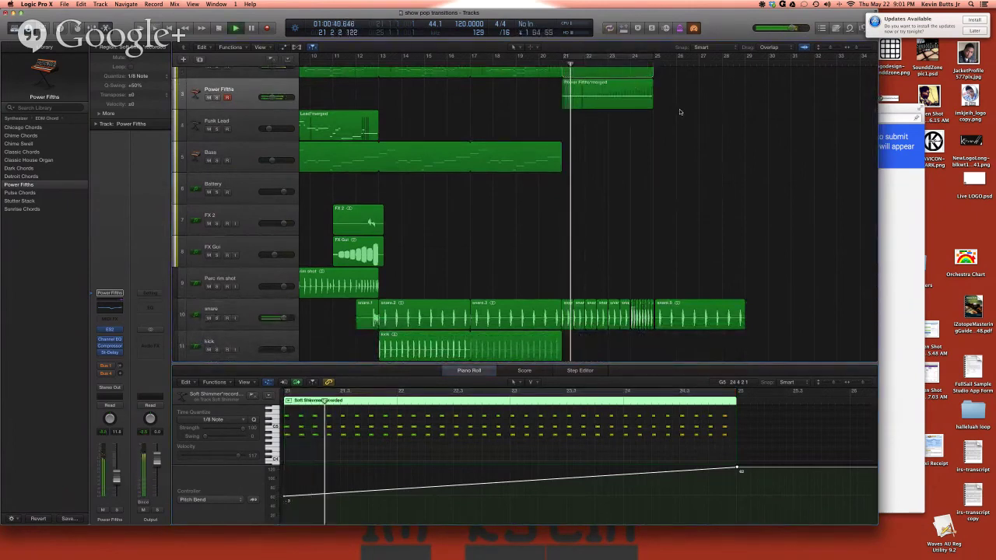
scroll(674, 137, right, 3)
scroll(669, 162, up, 1)
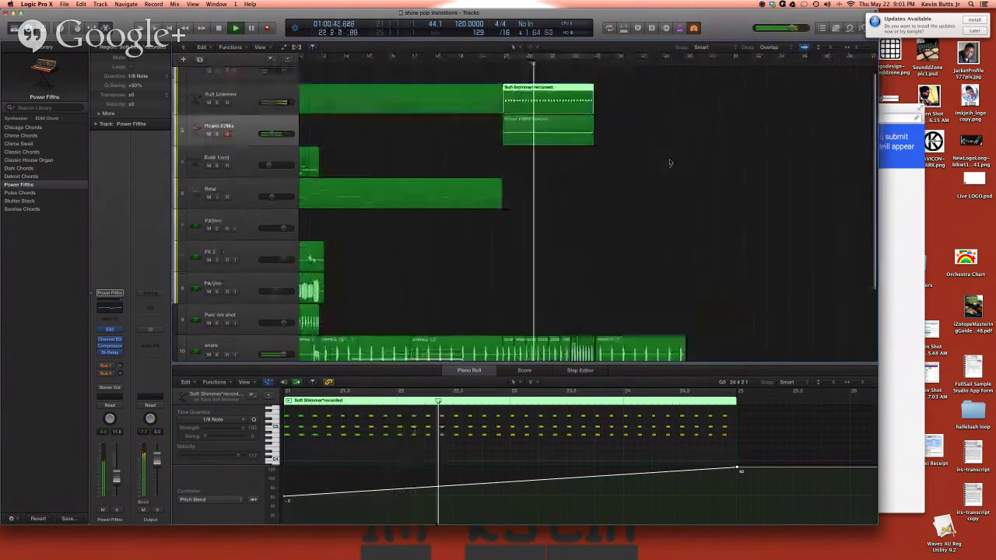
scroll(669, 163, up, 1)
scroll(658, 144, down, 5)
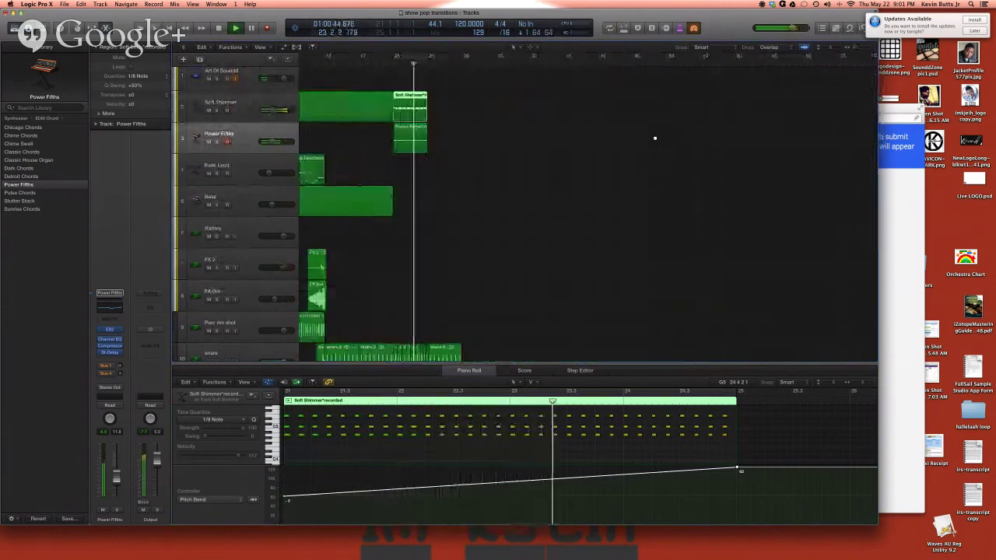
scroll(654, 137, left, 3)
scroll(654, 137, down, 2)
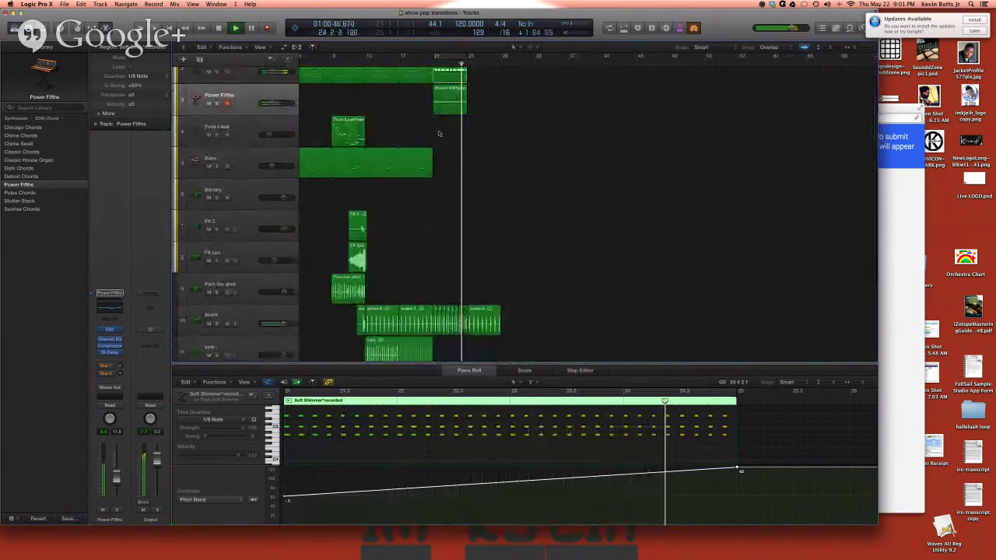
scroll(432, 152, up, 1)
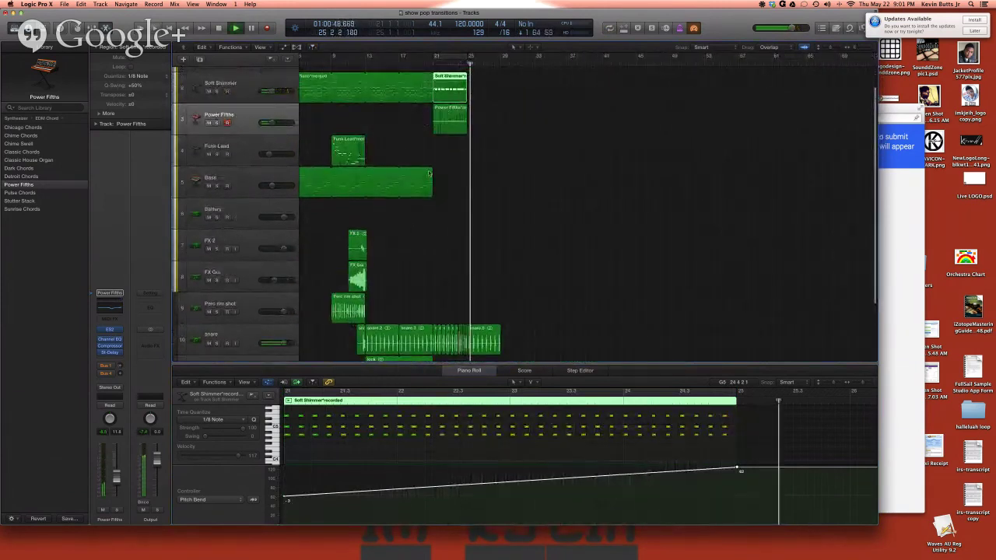
scroll(434, 254, down, 1)
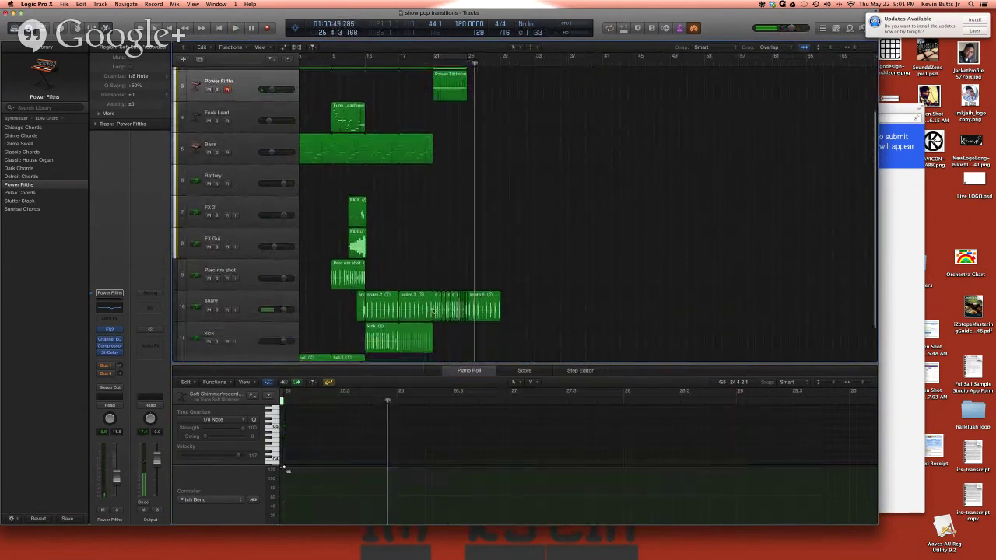
Step: Copy the looped kick region from bar 13 to bar 25, play the join, and align the copy's start with bar 25
scroll(432, 309, down, 1)
drag(372, 306, 474, 305)
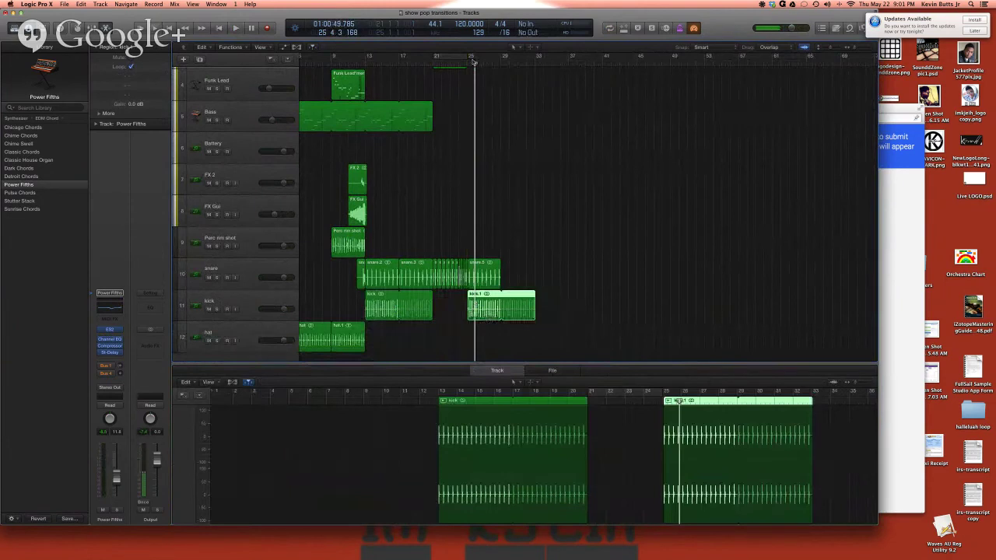
click(460, 64)
key(space)
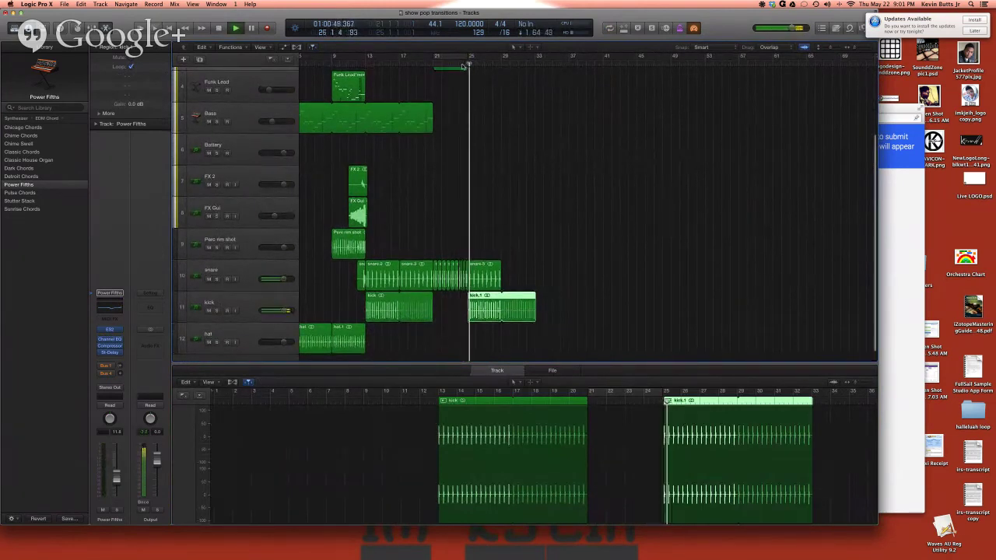
scroll(489, 294, up, 10)
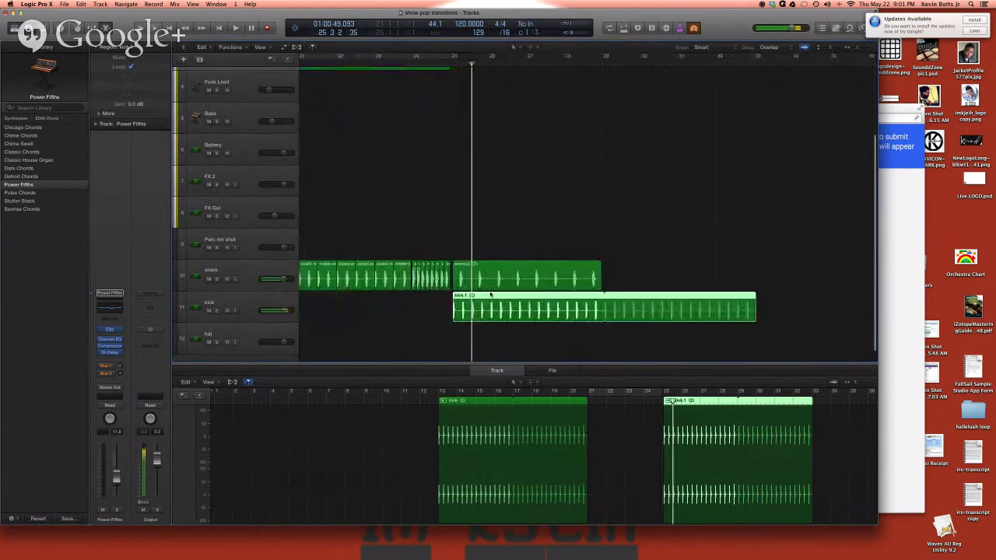
drag(482, 305, 474, 306)
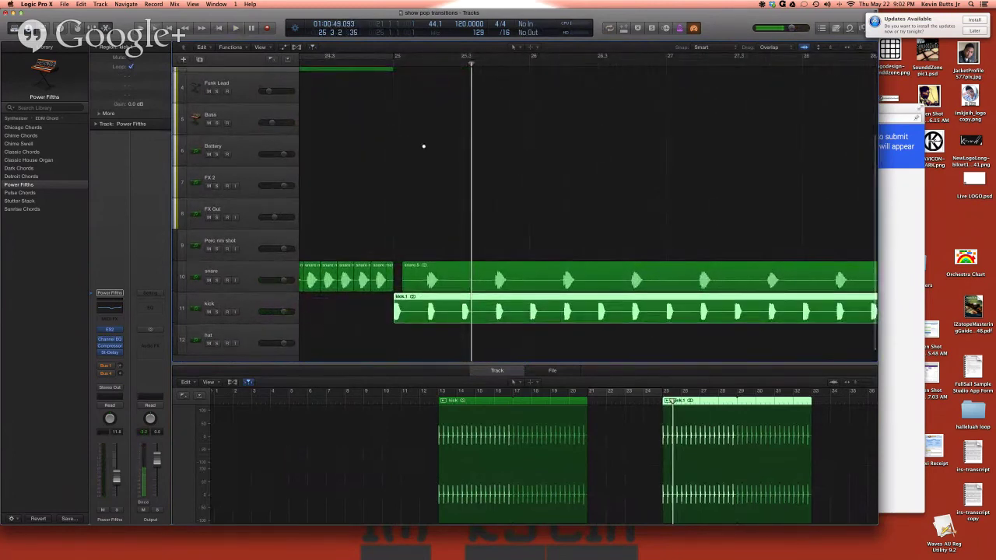
Step: Copy the Classic Electric Piano region from the start of the Soft Shimmer track to bar 25
scroll(425, 149, down, 8)
scroll(423, 148, up, 3)
scroll(423, 148, up, 2)
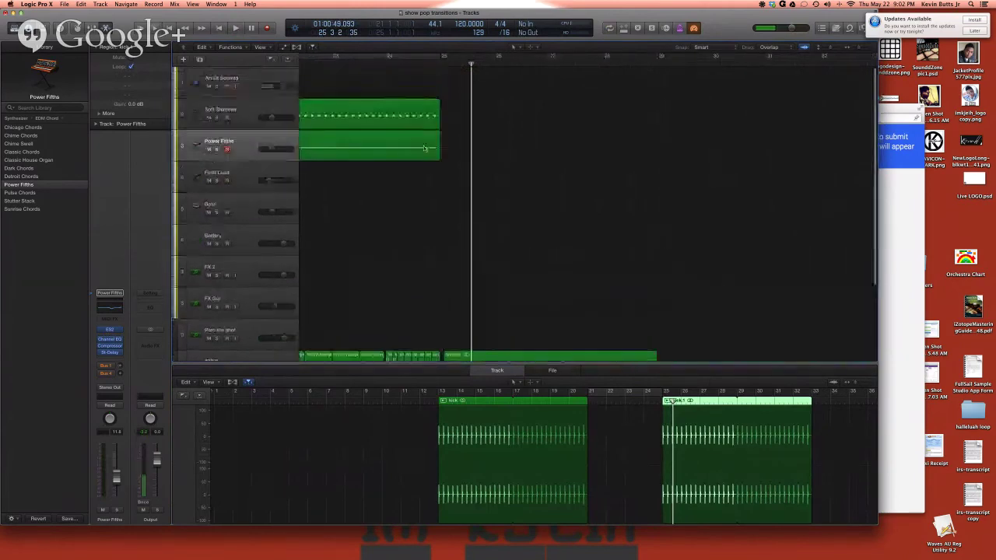
scroll(423, 147, left, 10)
scroll(410, 146, left, 10)
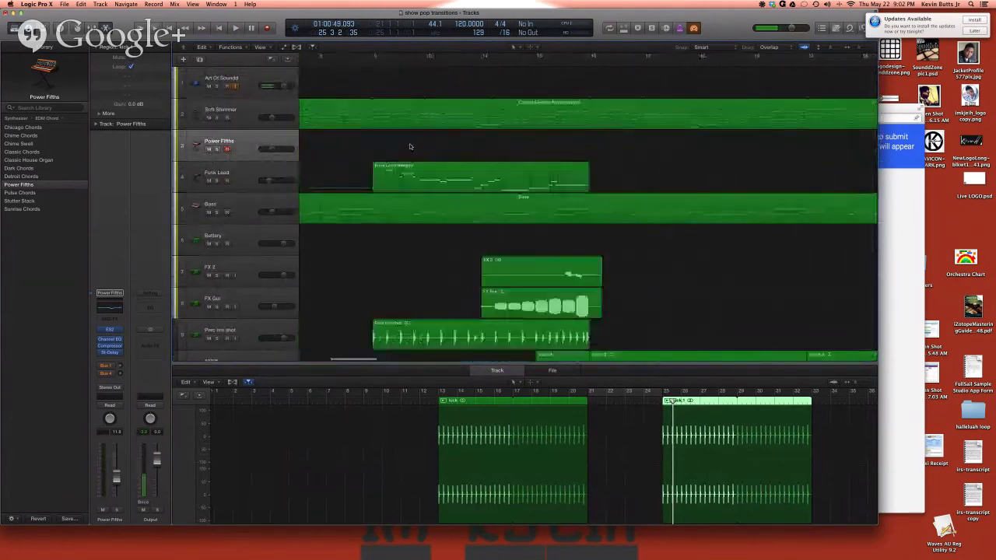
scroll(410, 144, down, 5)
scroll(408, 141, down, 3)
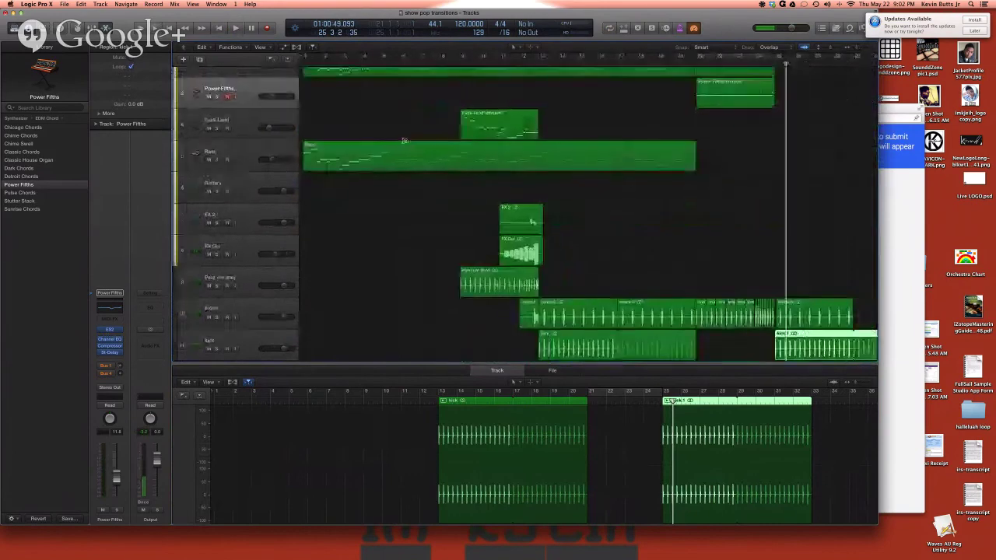
scroll(406, 141, up, 3)
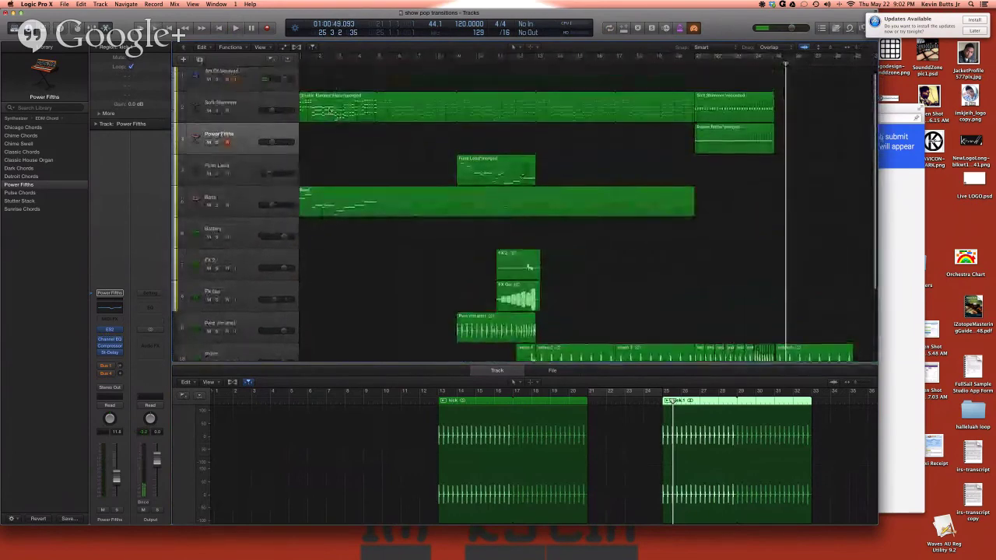
drag(732, 109, 806, 110)
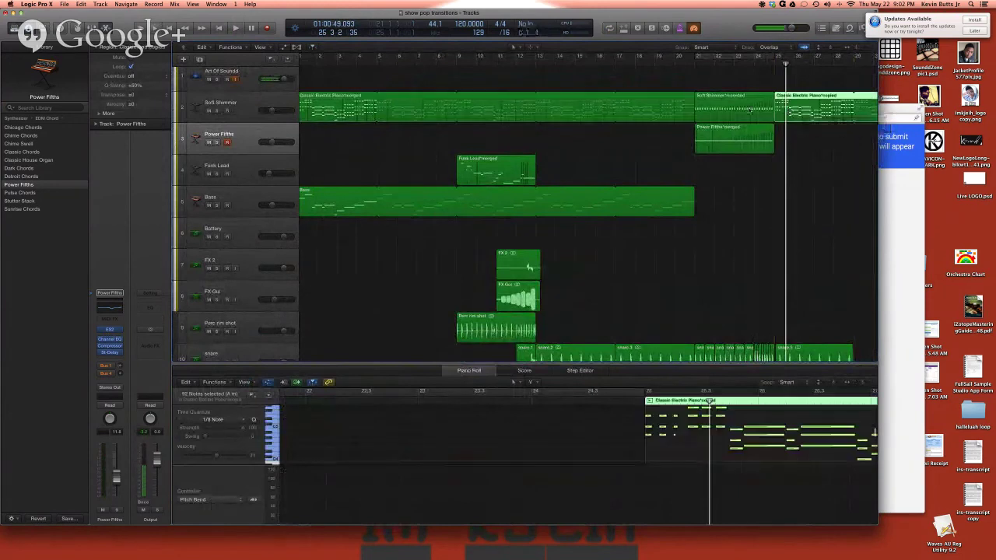
Step: End the copied Classic Electric Piano region at bar 29 by removing its loops, and play the transition from about bar 21
scroll(687, 109, right, 5)
drag(672, 98, 638, 100)
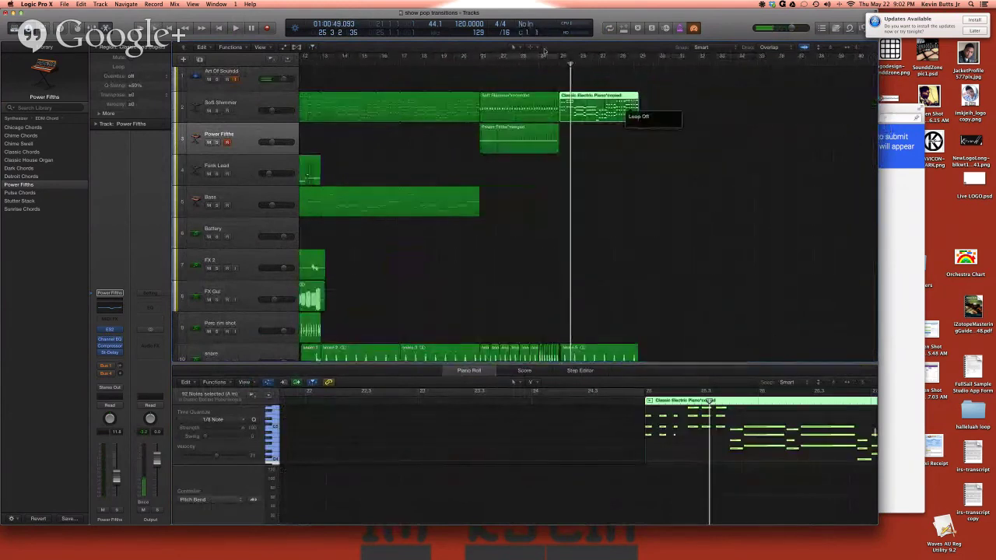
double_click(476, 64)
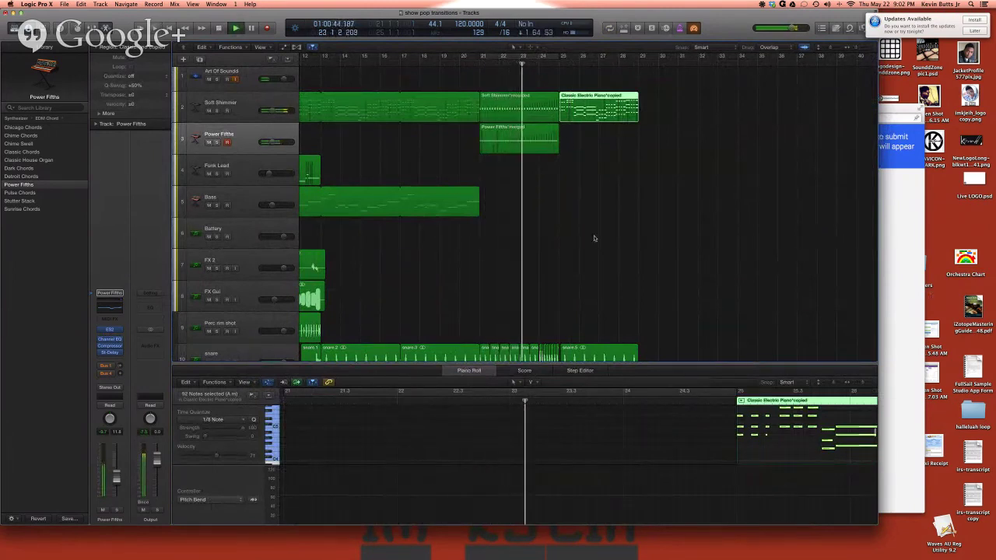
Step: Play across bar 25 and compare the pitch-bend data of the Soft Shimmer build region with the copied Classic Electric Piano region
scroll(590, 239, down, 2)
scroll(591, 239, down, 1)
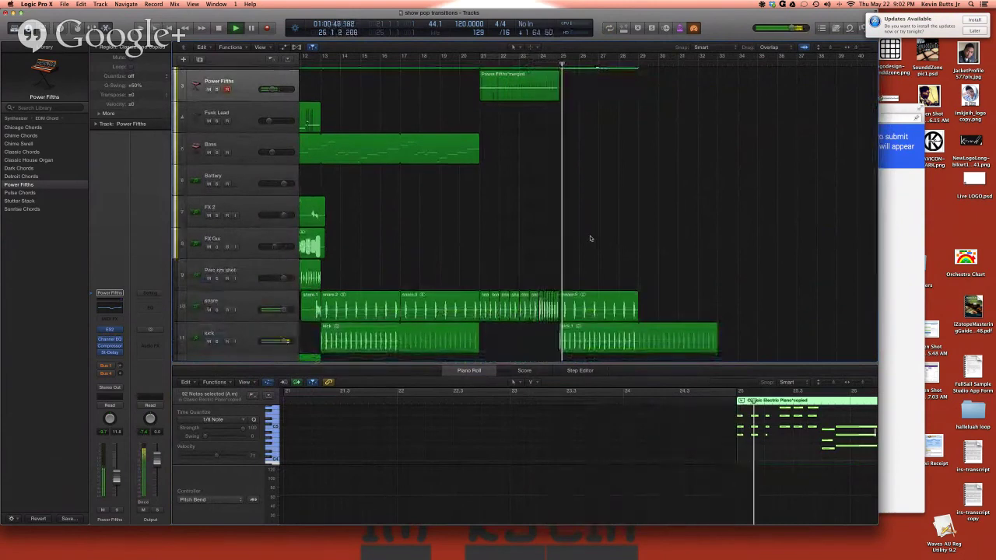
scroll(573, 197, up, 2)
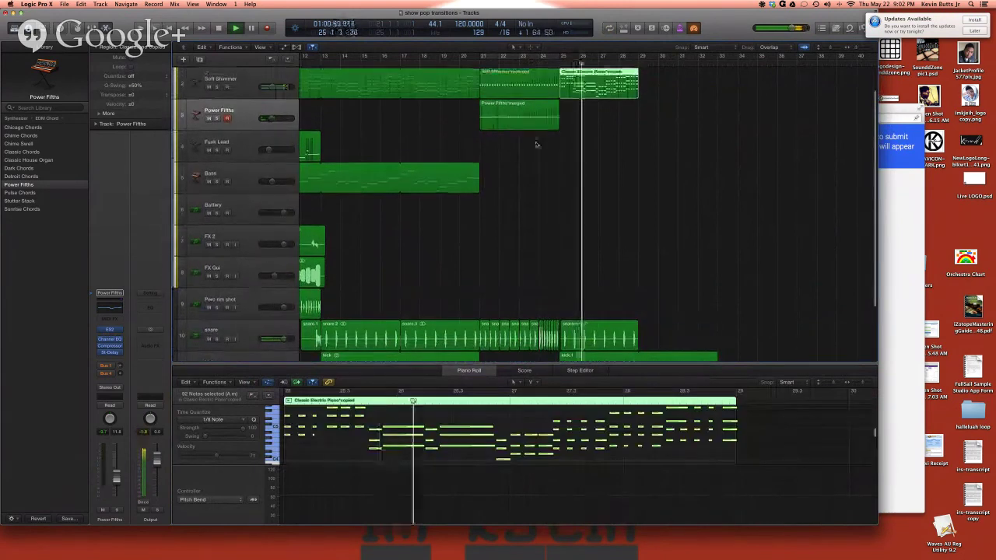
scroll(581, 109, up, 1)
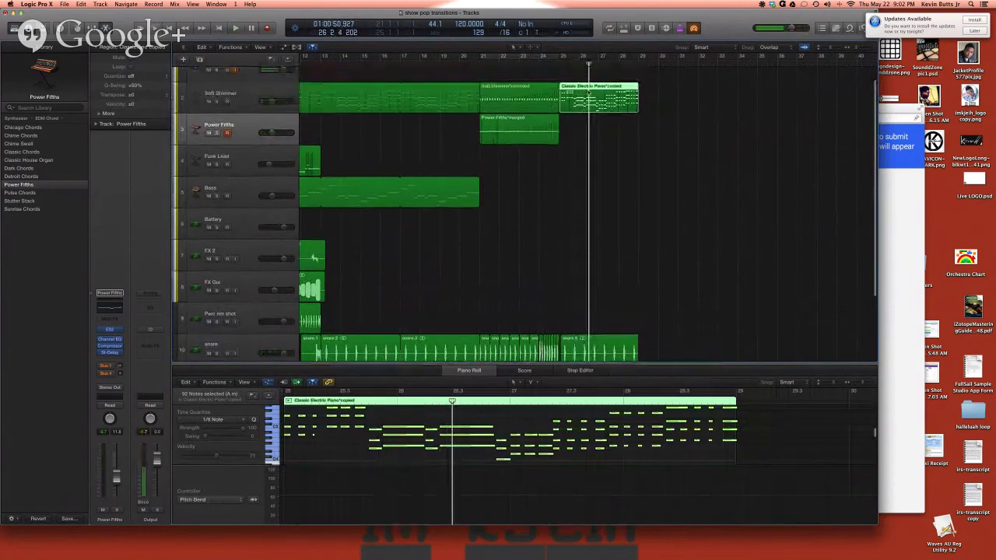
click(538, 101)
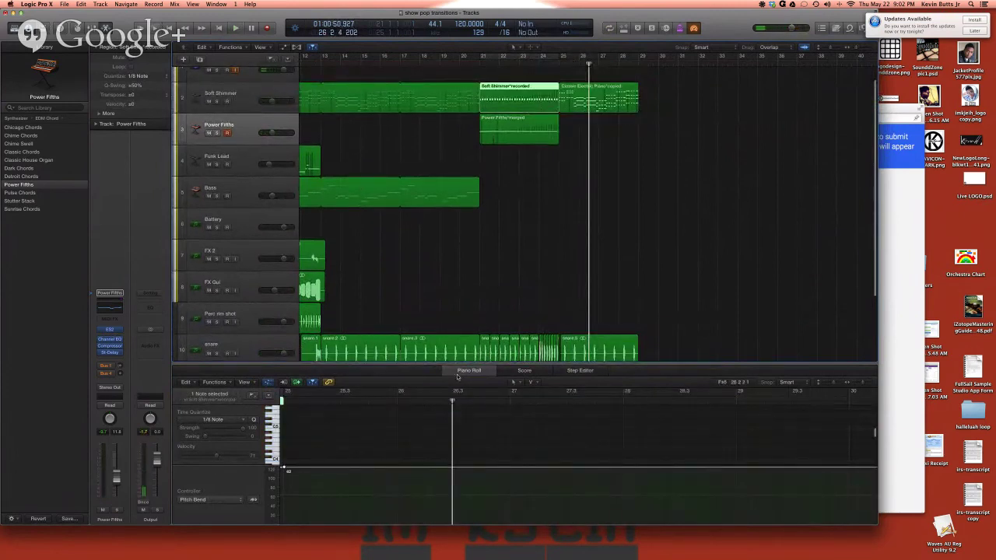
click(580, 98)
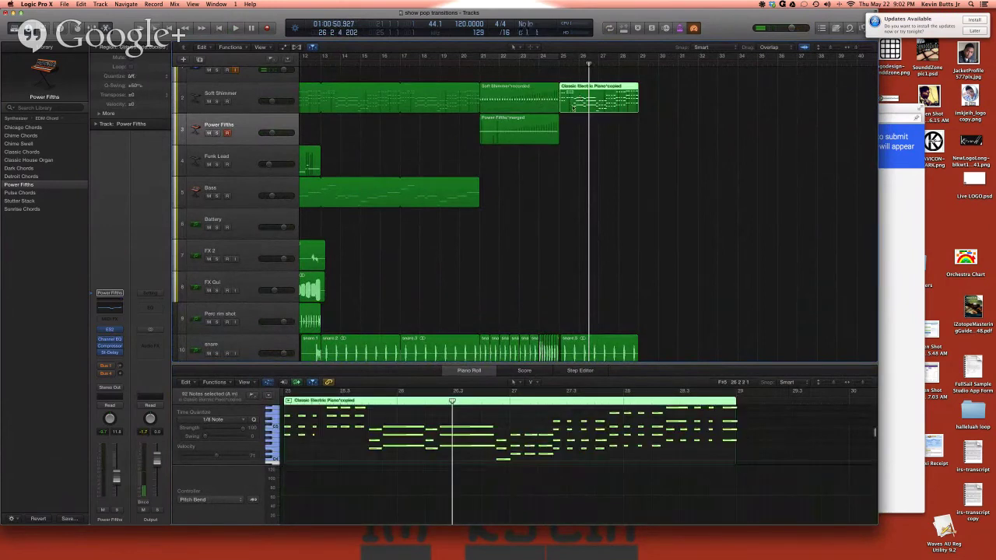
click(235, 502)
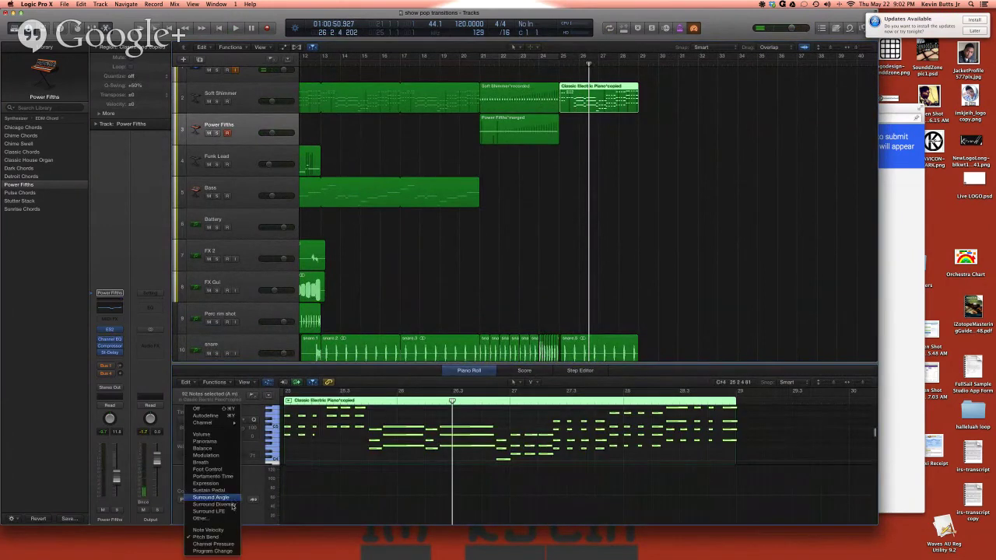
click(327, 498)
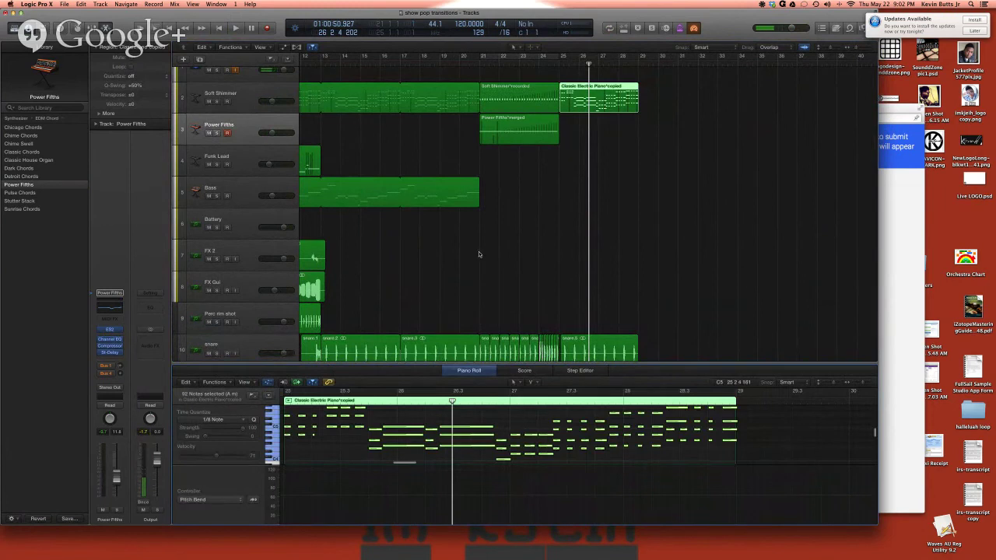
click(548, 64)
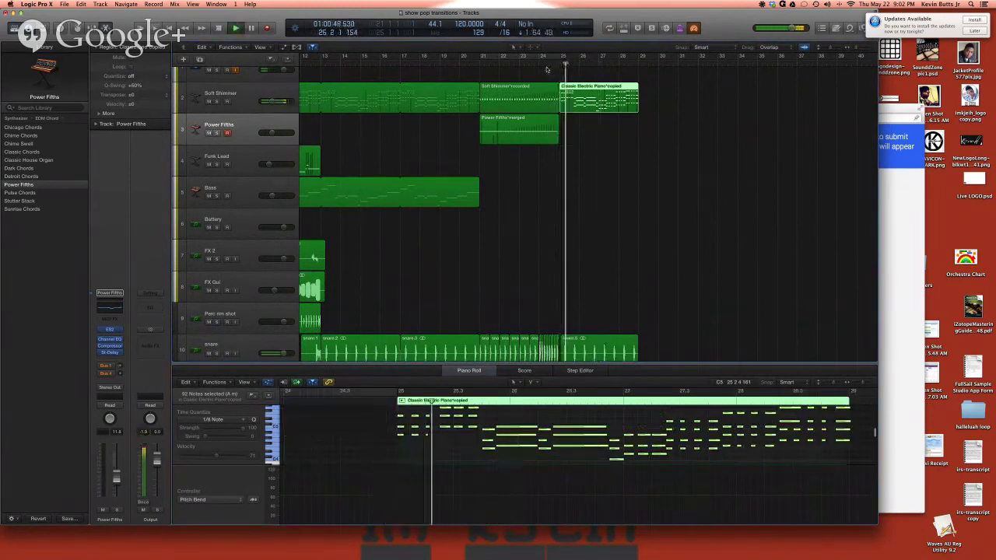
Step: Add a sharp pitch-bend drop back to about the centre value at bar 25, ending the recorded Soft Shimmer region's rise
click(539, 108)
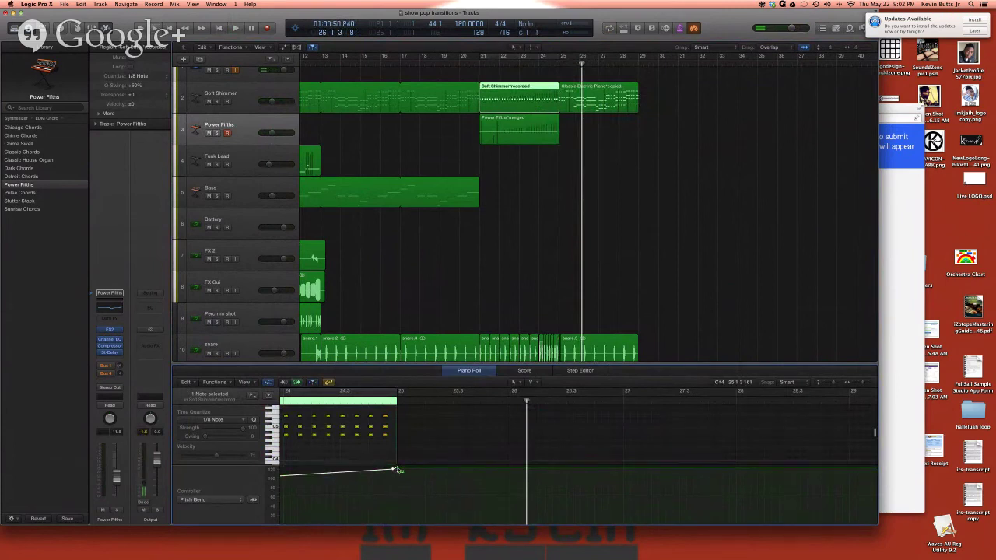
drag(395, 469, 398, 520)
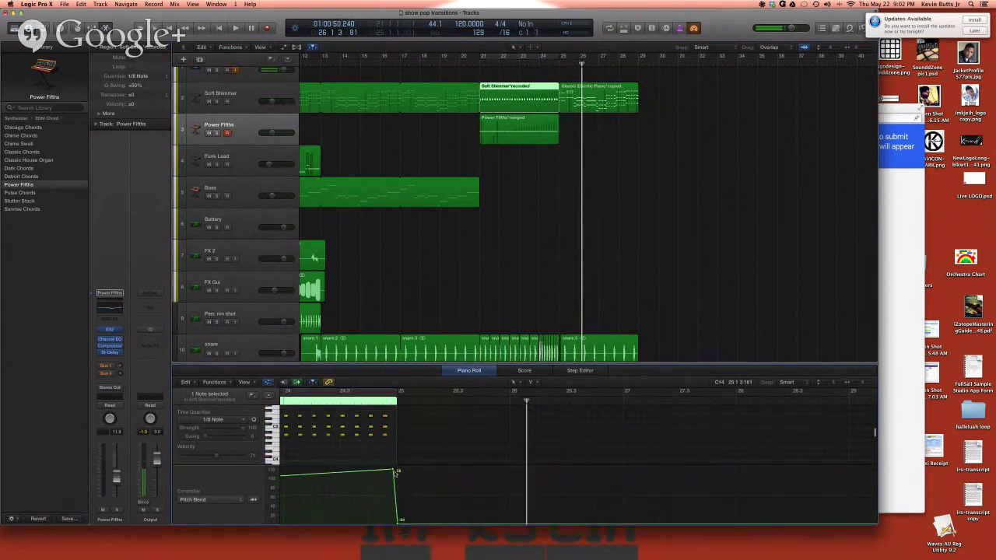
drag(395, 471, 397, 471)
drag(397, 525, 401, 493)
key(z)
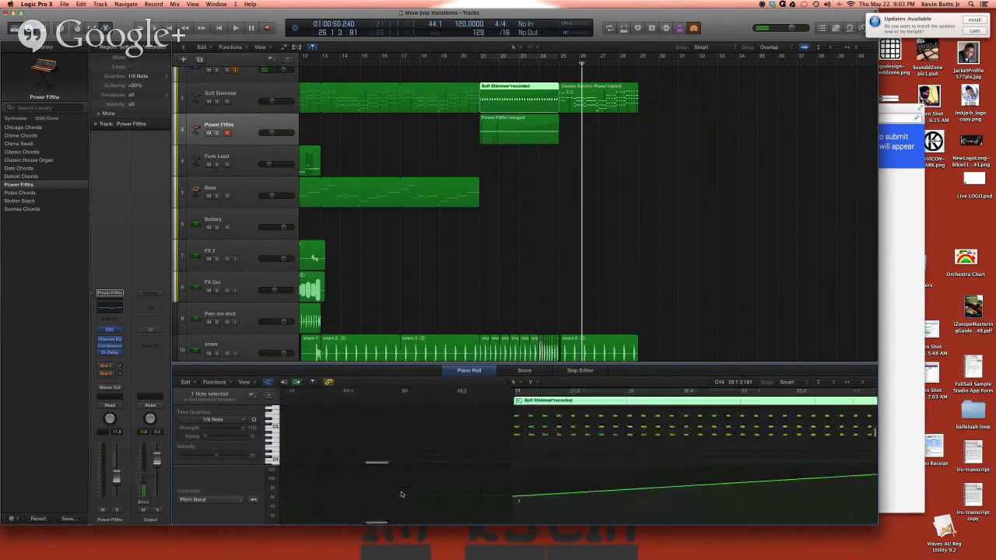
scroll(402, 494, right, 10)
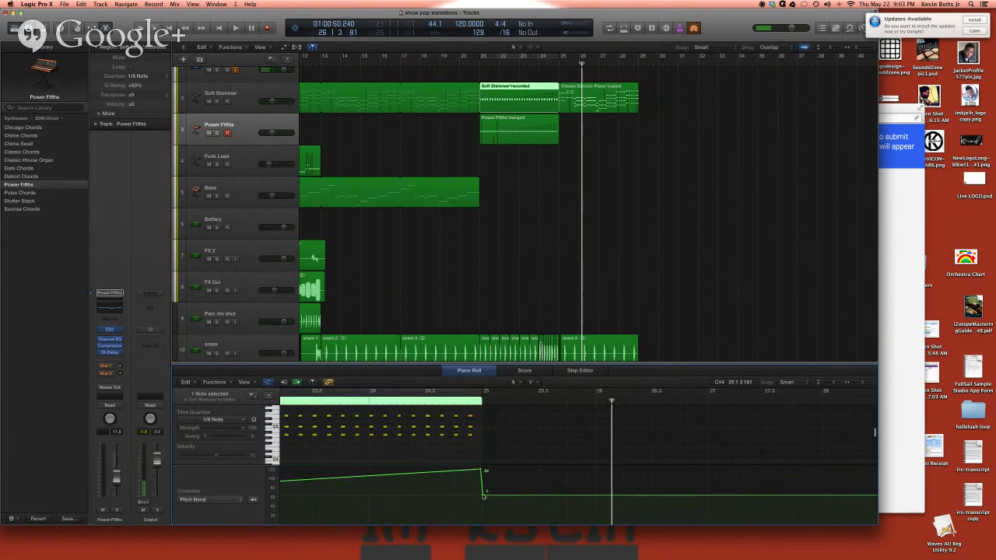
drag(483, 495, 484, 497)
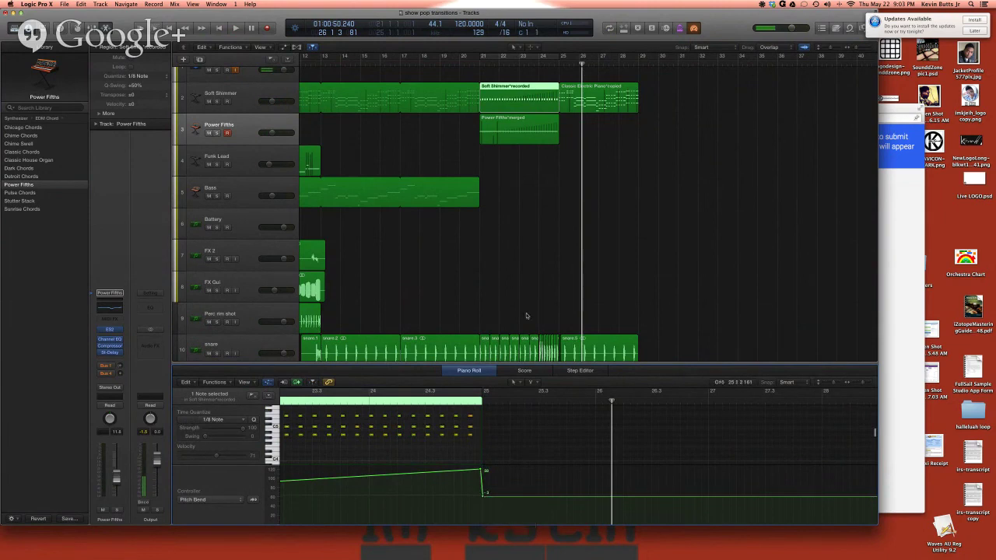
Step: Play the build from about bar 21 through the pitch-bend drop into bar 25
key(space)
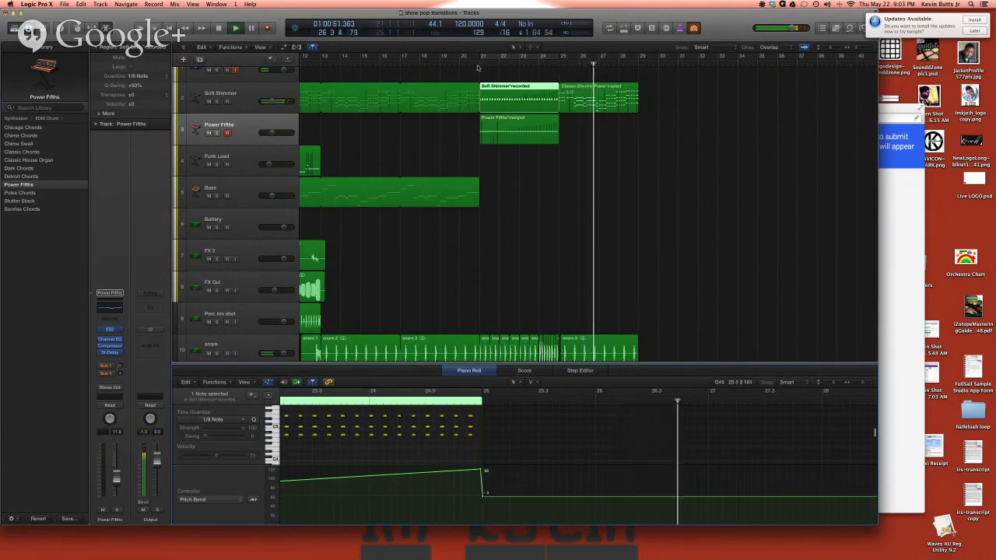
click(476, 63)
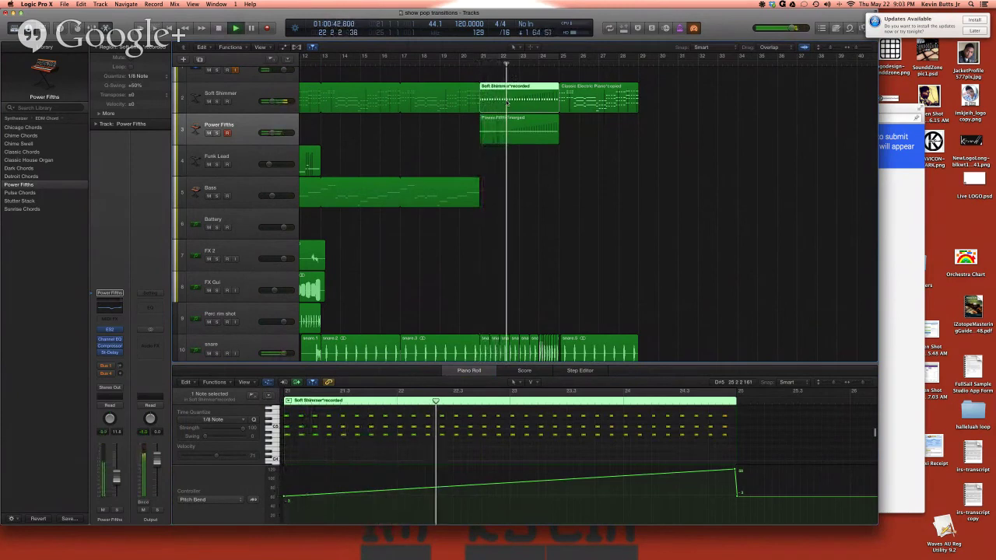
click(589, 103)
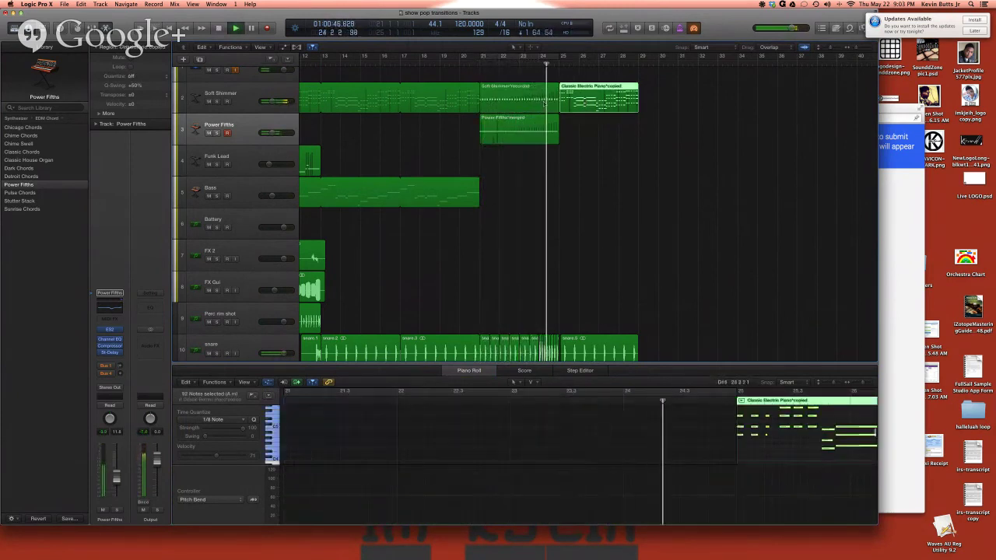
Step: Set the recorded Soft Shimmer region's pitch bend to 0 at its bar 21 start and at the foot of the bar 25 drop
click(513, 99)
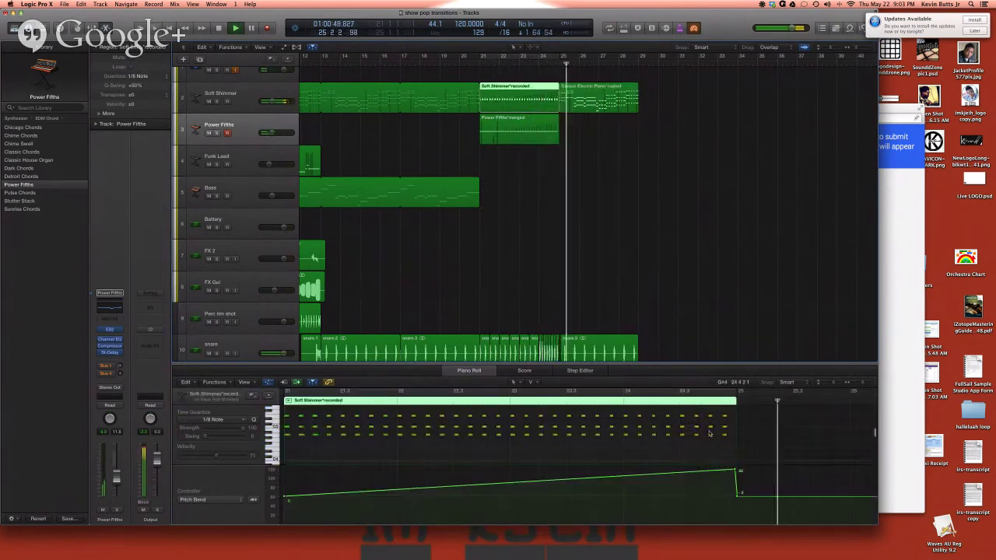
scroll(710, 480, right, 2)
scroll(709, 480, right, 3)
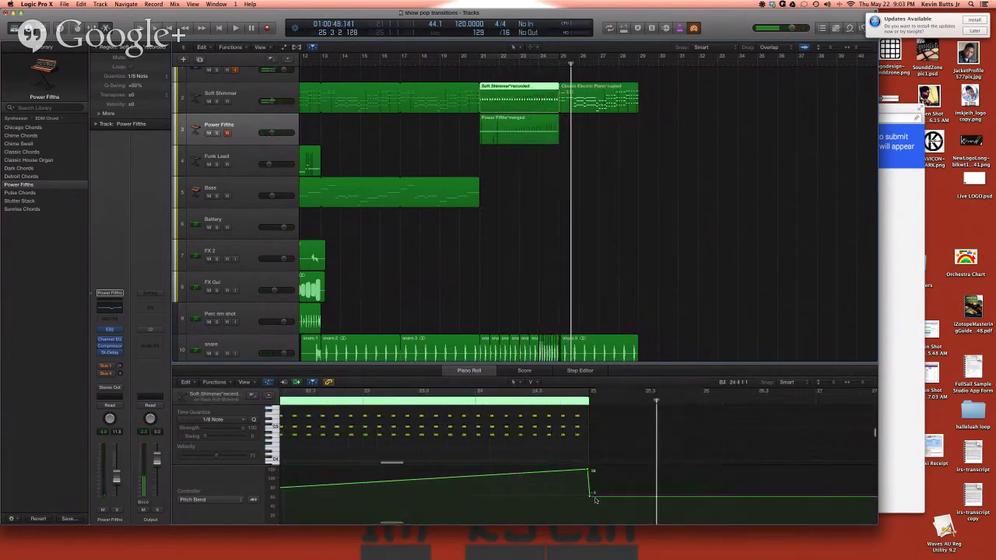
drag(591, 497, 591, 494)
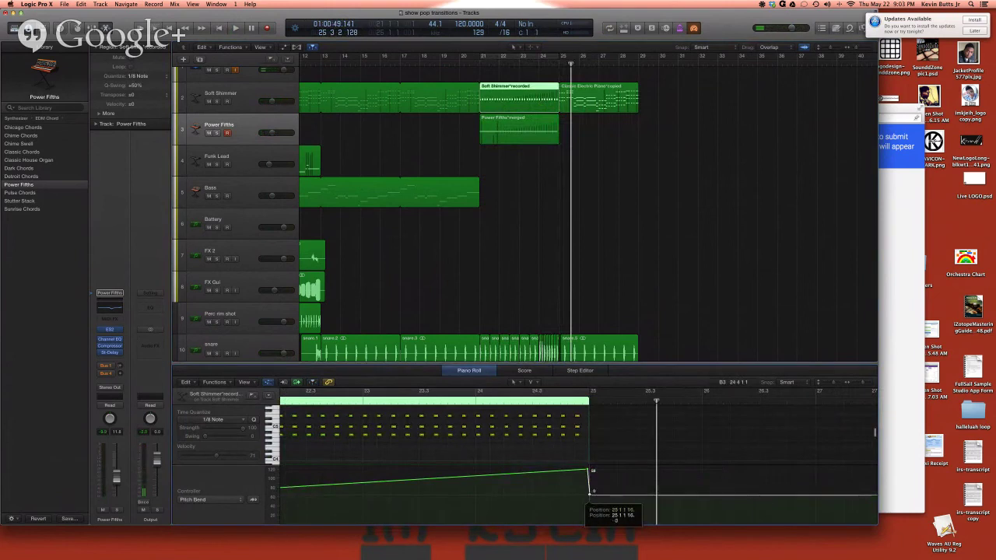
scroll(641, 465, left, 6)
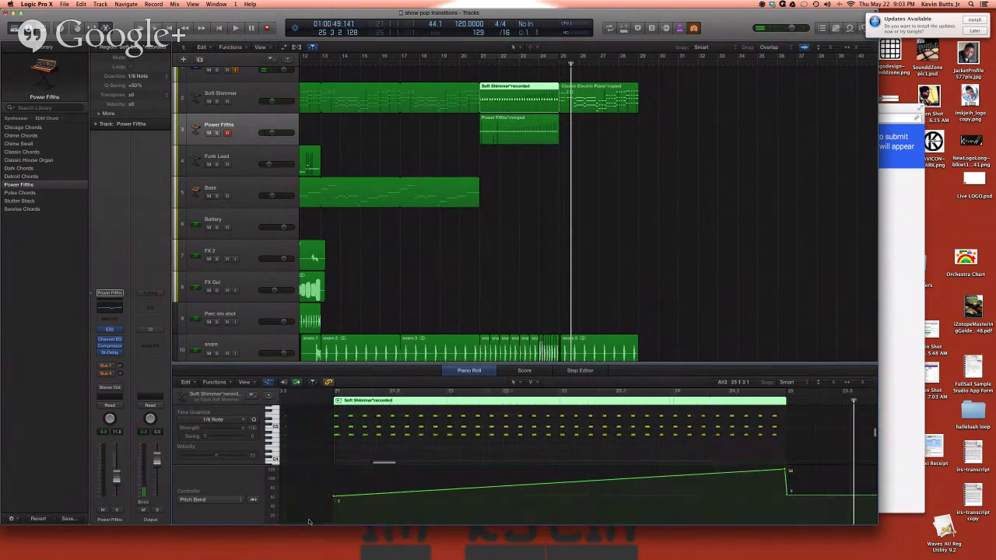
click(335, 497)
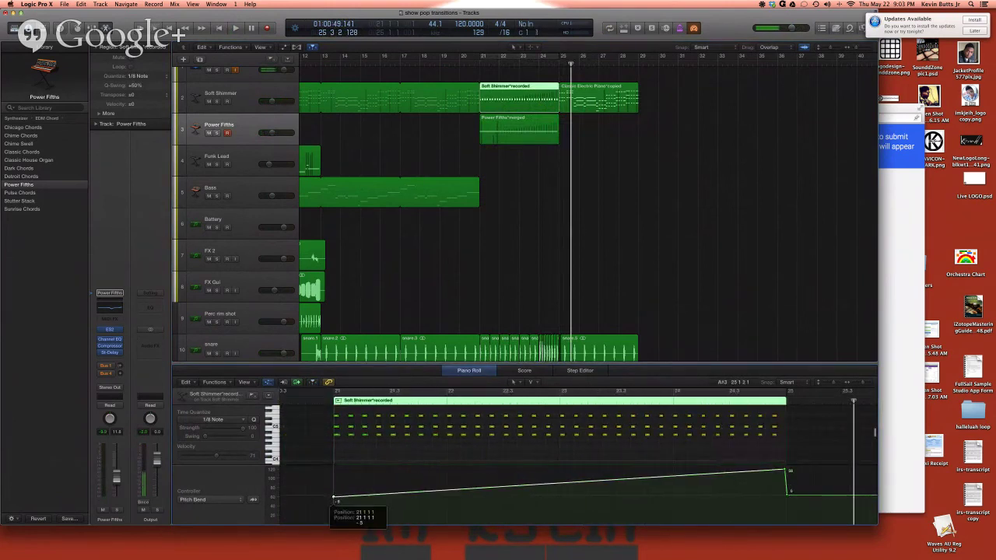
drag(335, 498, 332, 496)
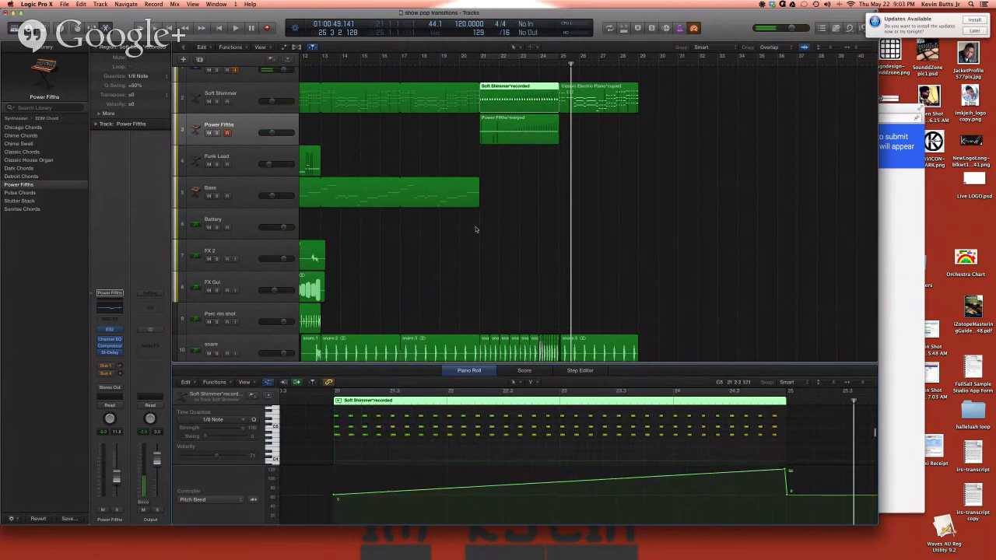
Step: Play the transition from about bar 21, and drop the merged Power Fifths region's pitch bend to about the centre value at bar 25
double_click(470, 68)
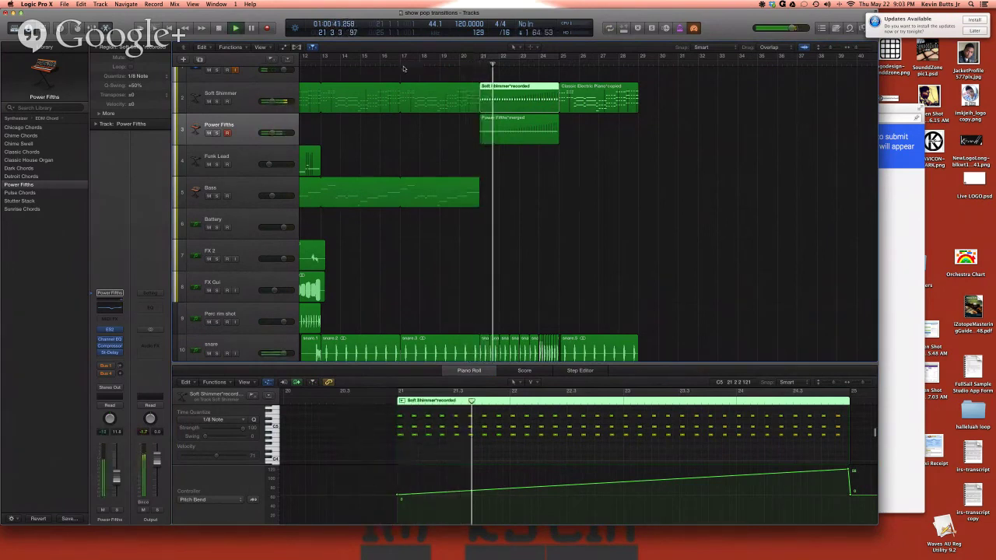
click(528, 119)
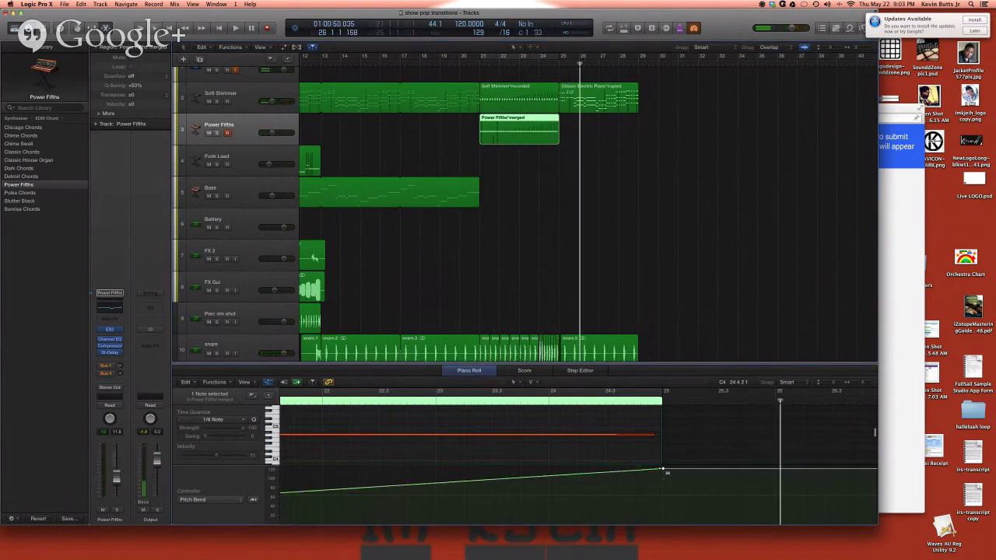
drag(662, 470, 663, 494)
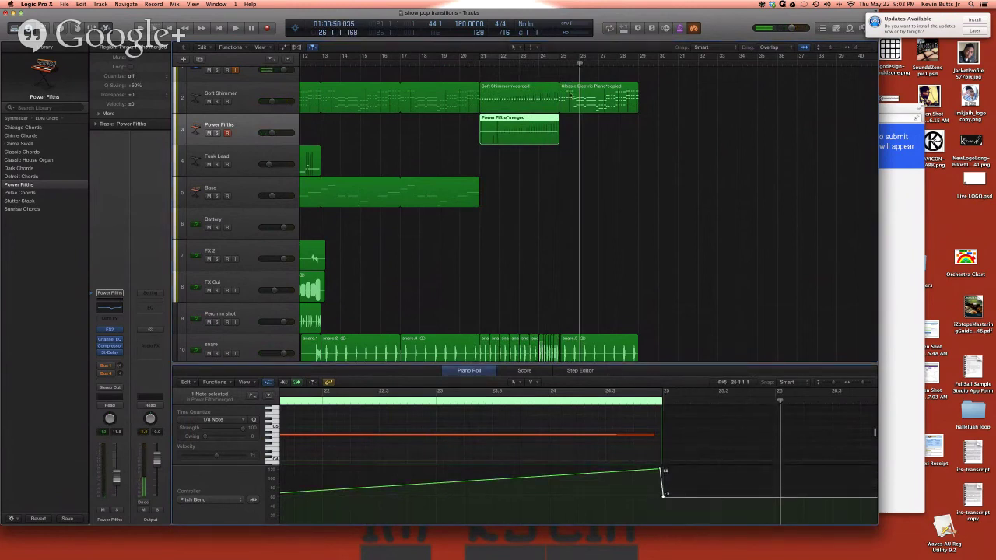
Step: Join the recorded Soft Shimmer region with the copied Classic Electric Piano region, and play the result from about bar 21
click(576, 103)
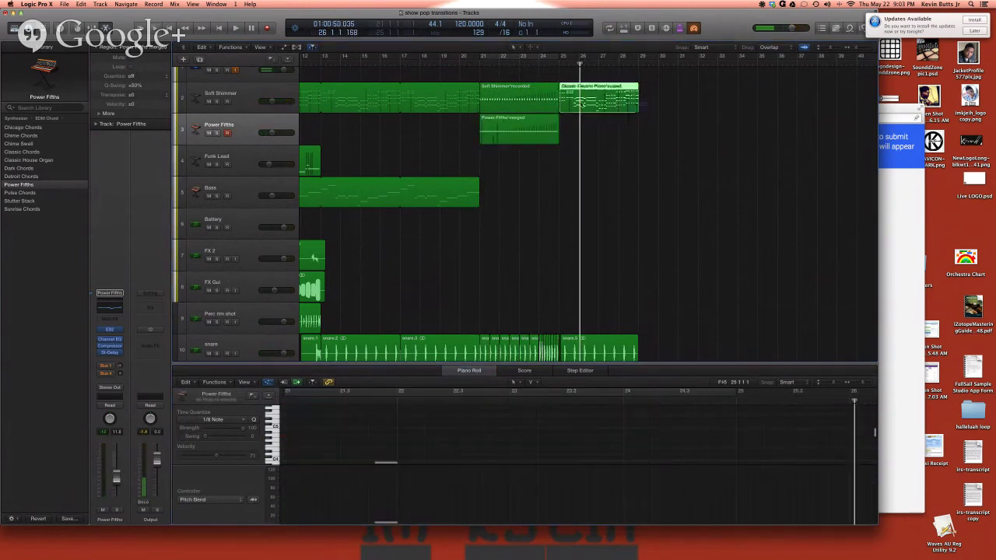
shift+click(543, 102)
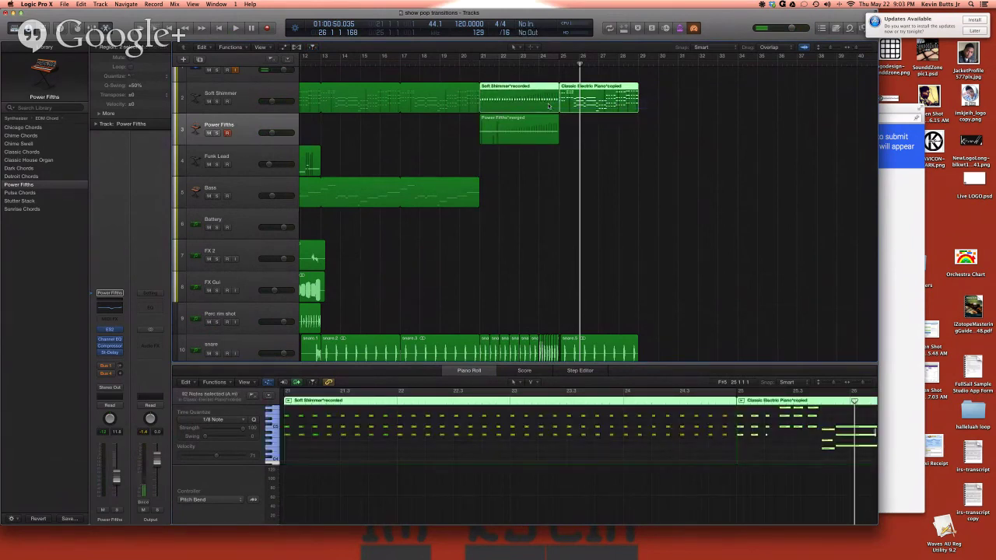
key(super+j)
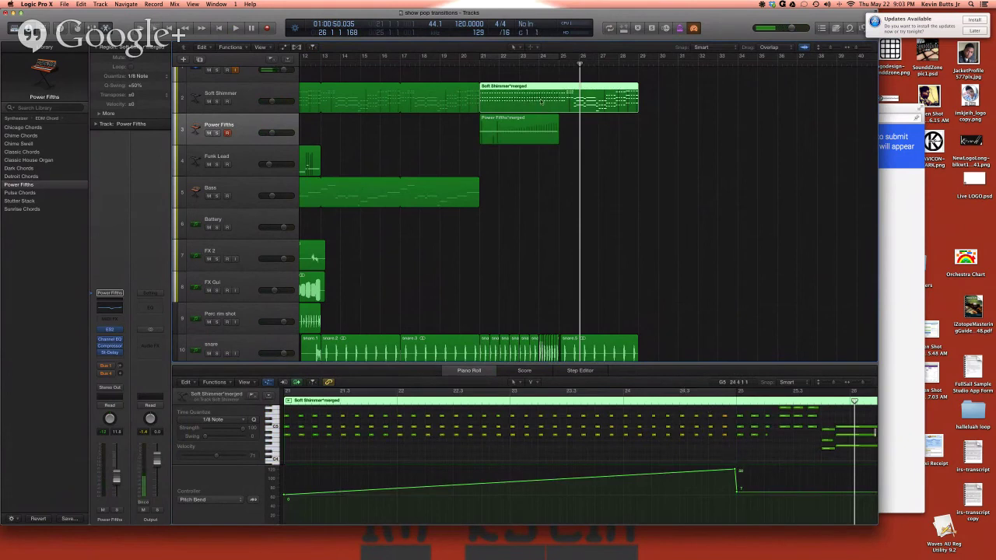
click(490, 65)
key(space)
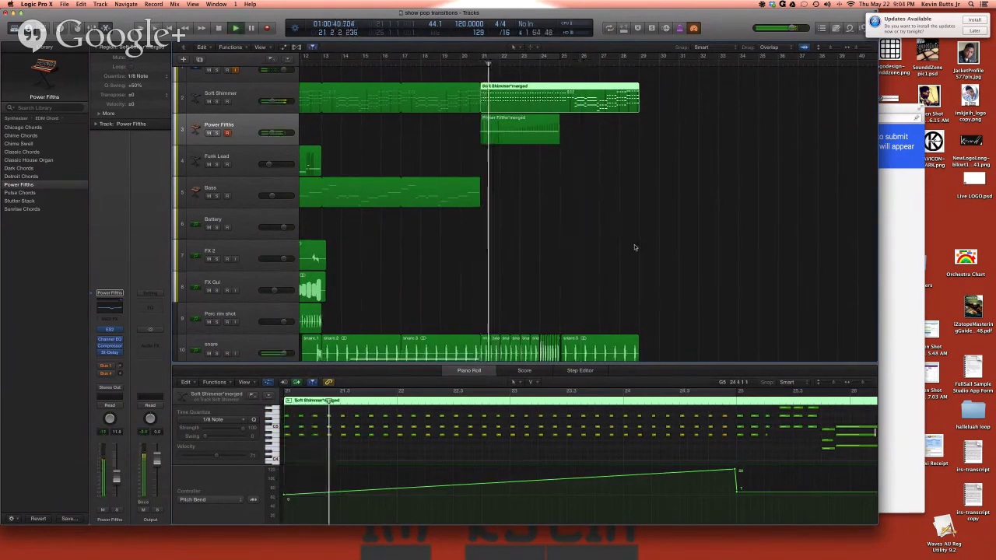
Step: Set the merged Soft Shimmer region's pitch bend to 0 at the bar 25 drop, and play the transition from about bar 21
scroll(634, 248, right, 3)
scroll(634, 247, left, 2)
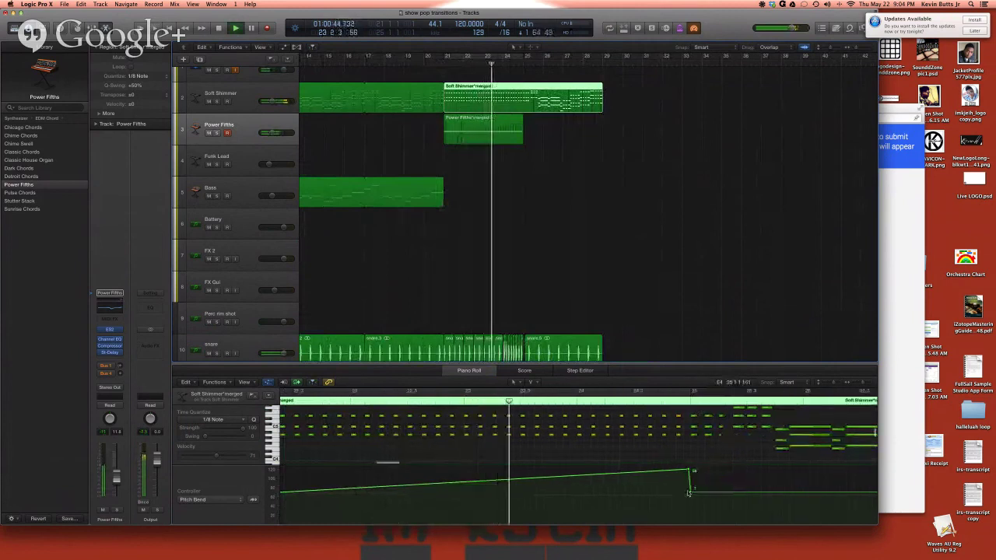
scroll(691, 493, left, 1)
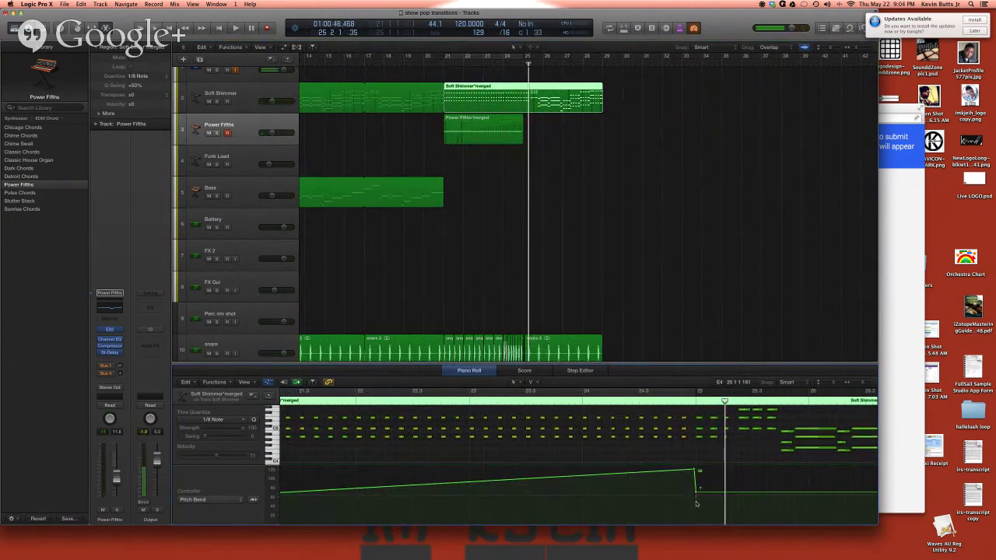
scroll(694, 492, up, 4)
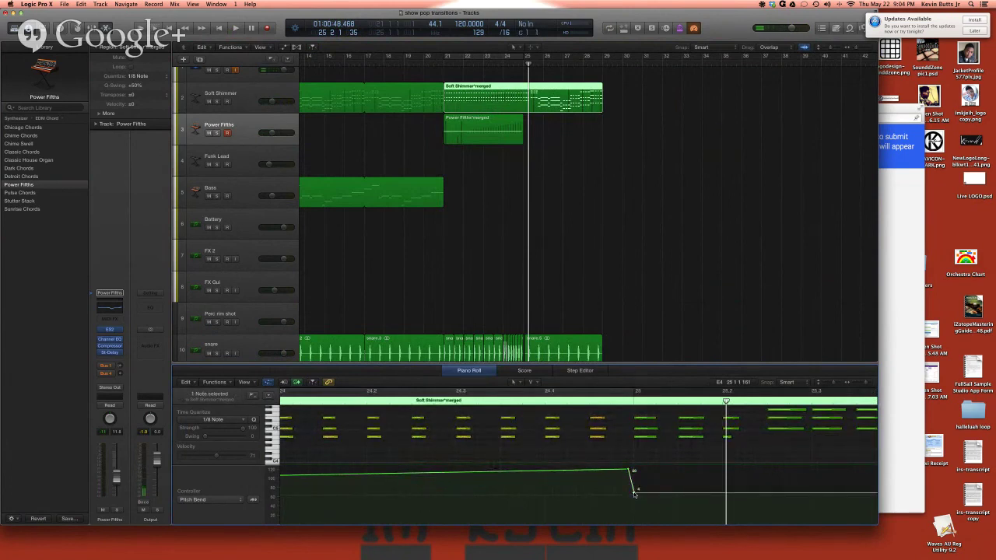
drag(634, 490, 635, 493)
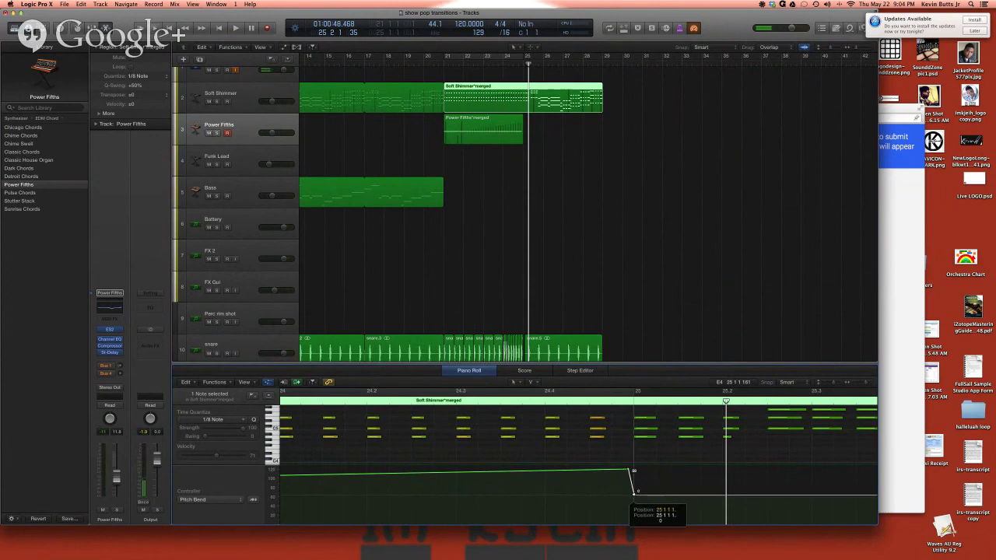
double_click(441, 63)
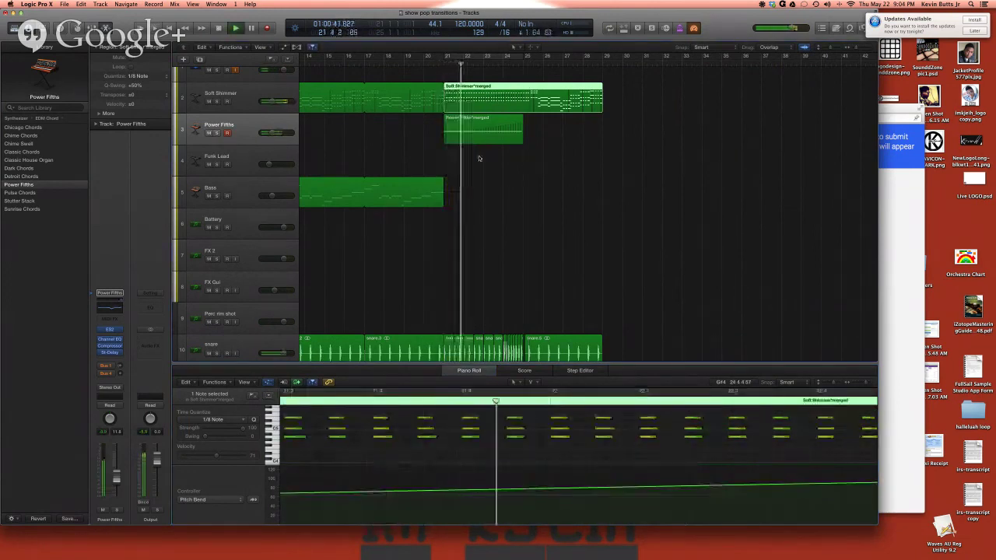
scroll(536, 460, right, 5)
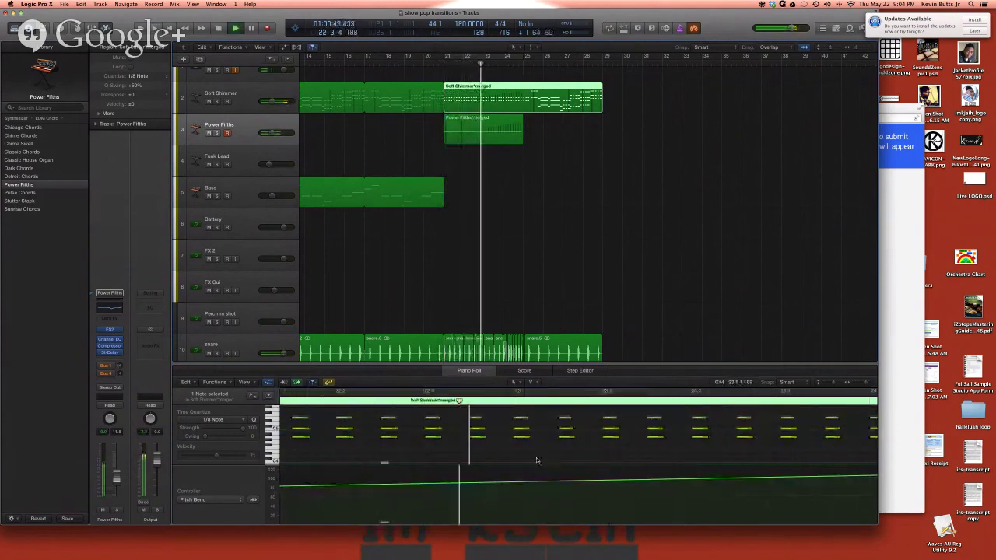
Step: Move the merged Soft Shimmer region's pitch-bend peak closer to bar 25 to steepen the drop, and review the whole arrangement
scroll(536, 460, right, 5)
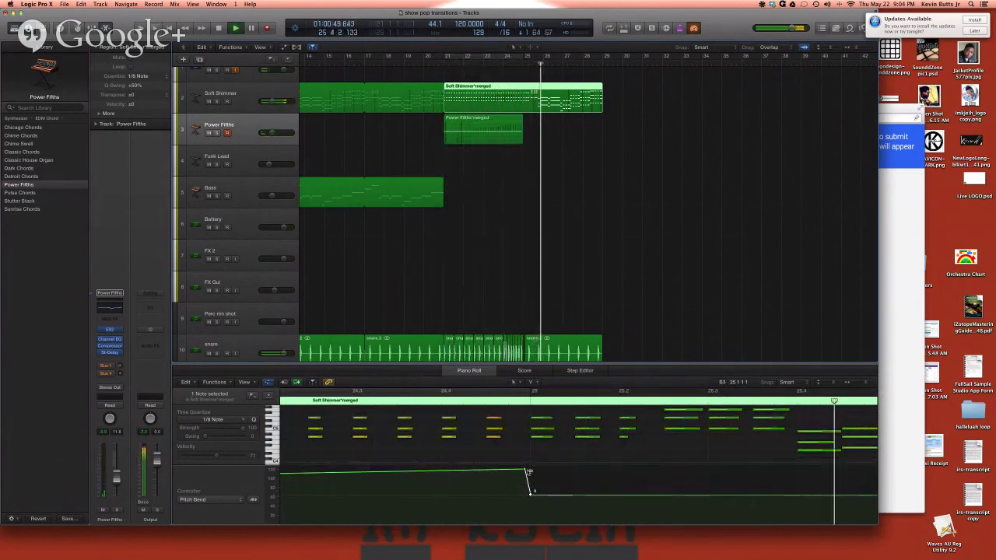
click(529, 470)
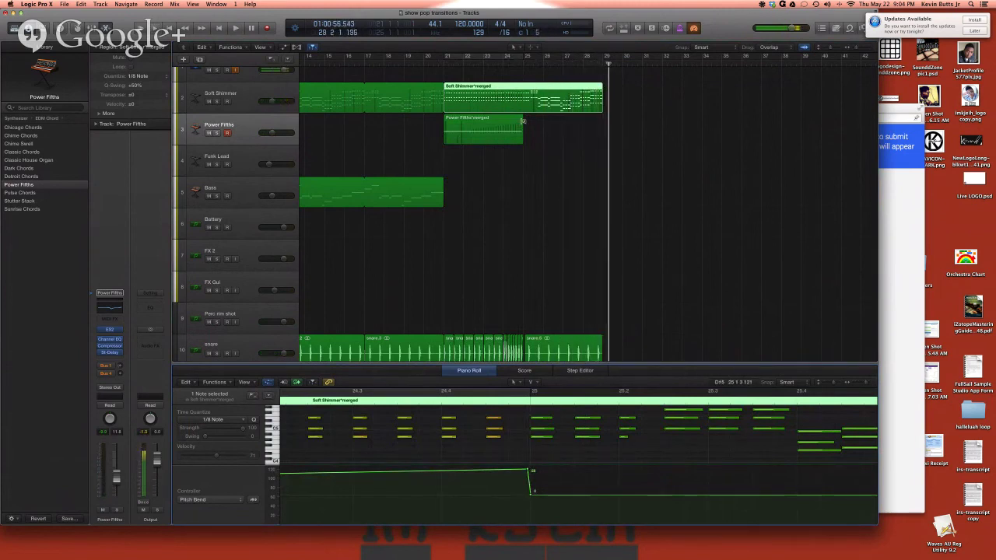
scroll(522, 121, down, 5)
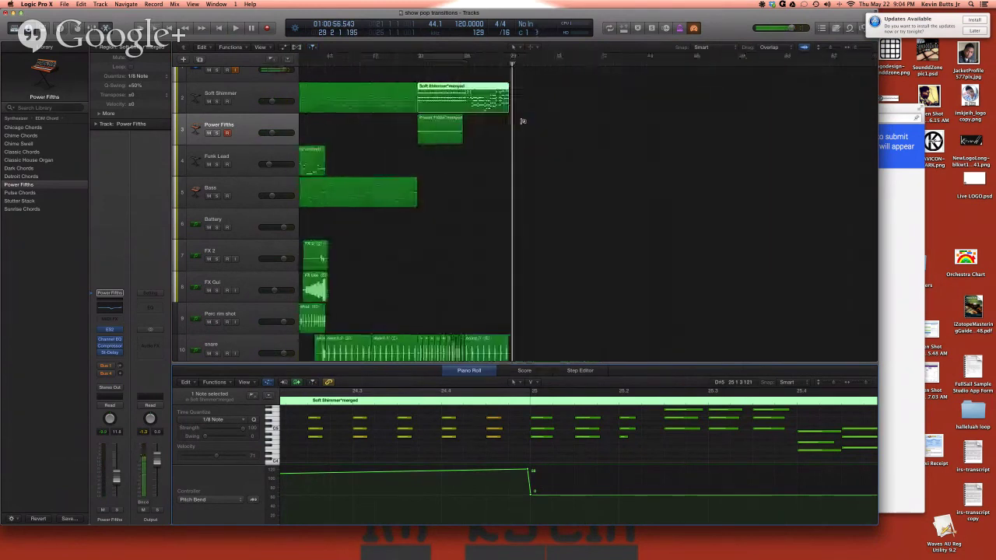
scroll(523, 120, up, 5)
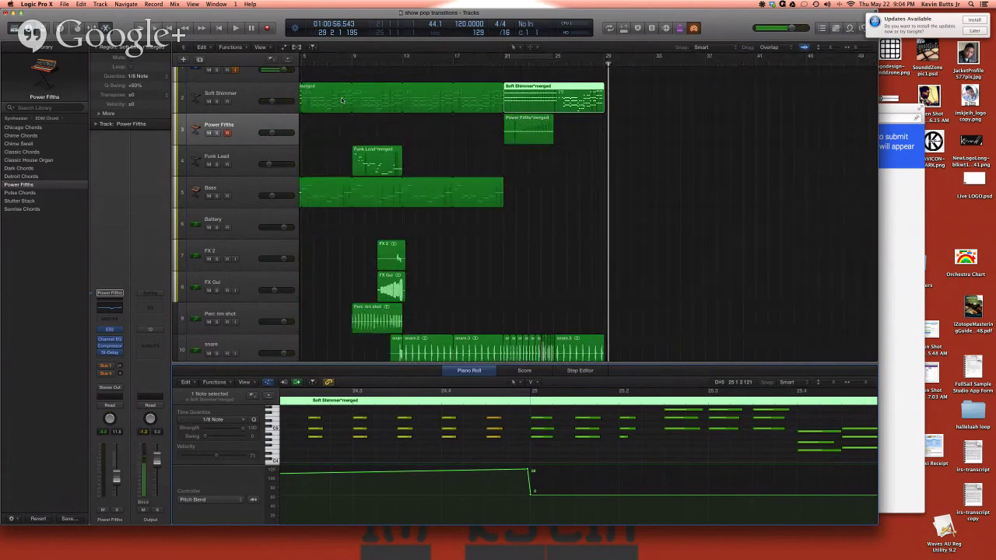
Step: Switch to the Google+ Hangouts window in Firefox and stop sharing the screen
click(900, 187)
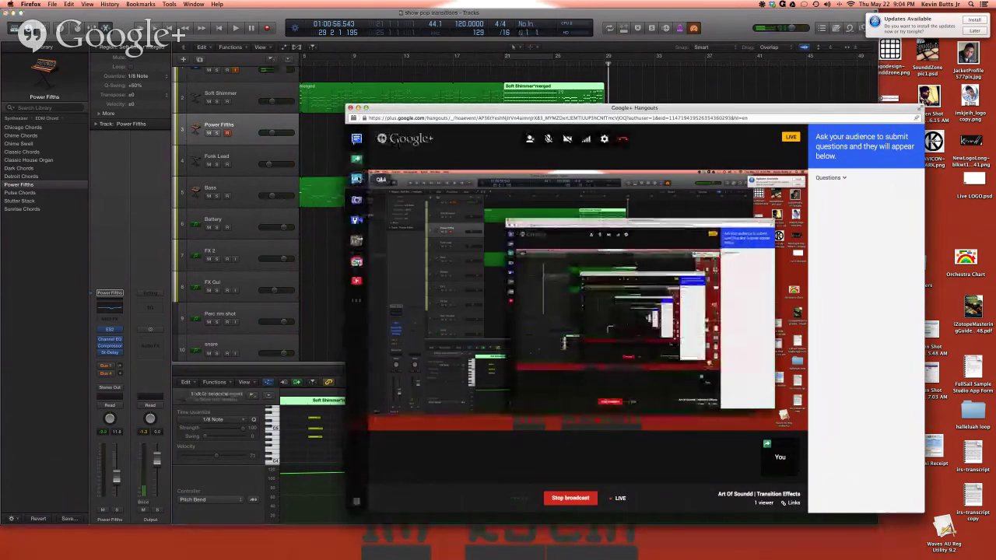
click(355, 161)
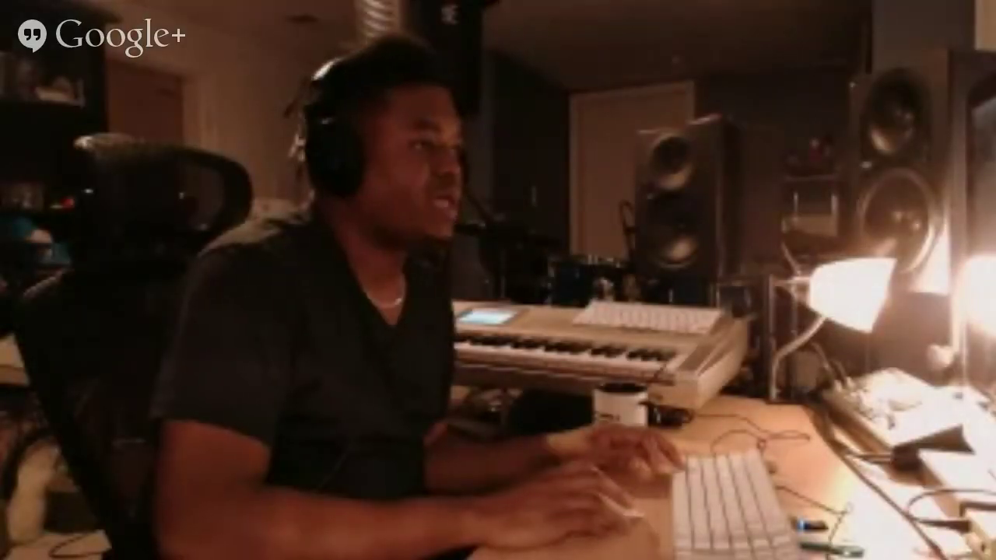